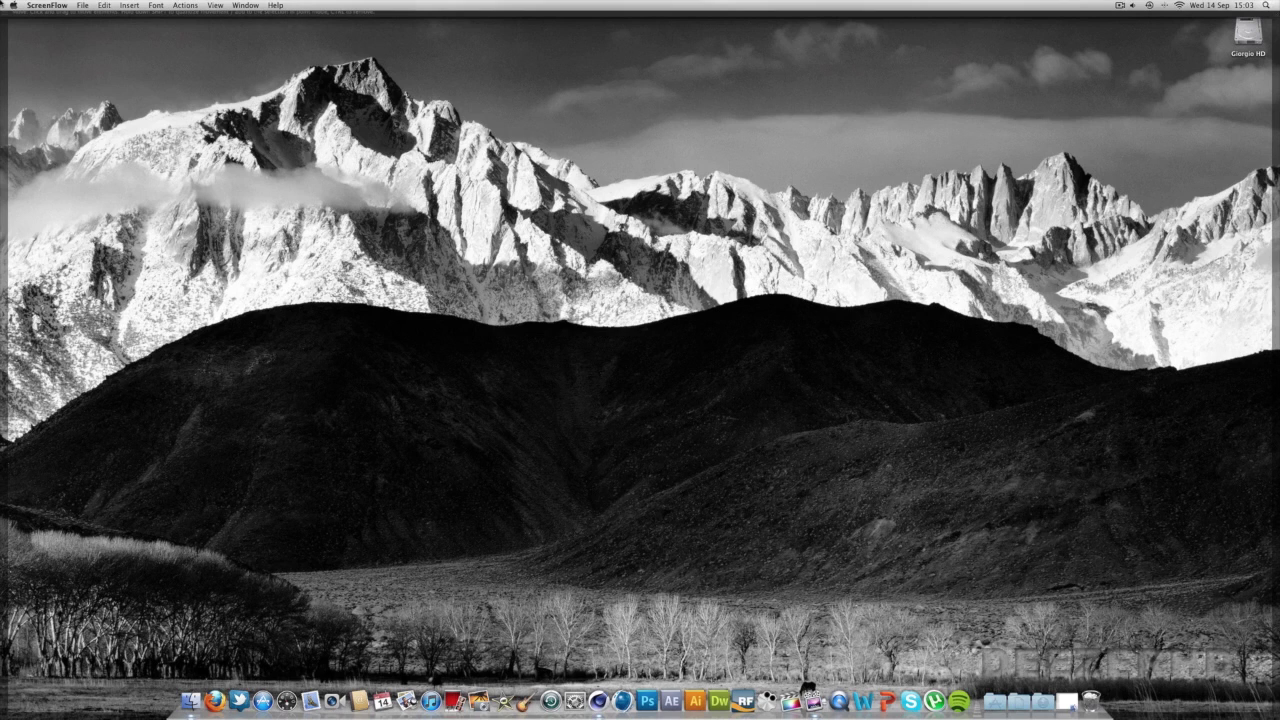
Open Cinema 4D with an empty project and enlarge the material area beneath the viewport
{"action": "left_click", "coordinate": [598, 702]}
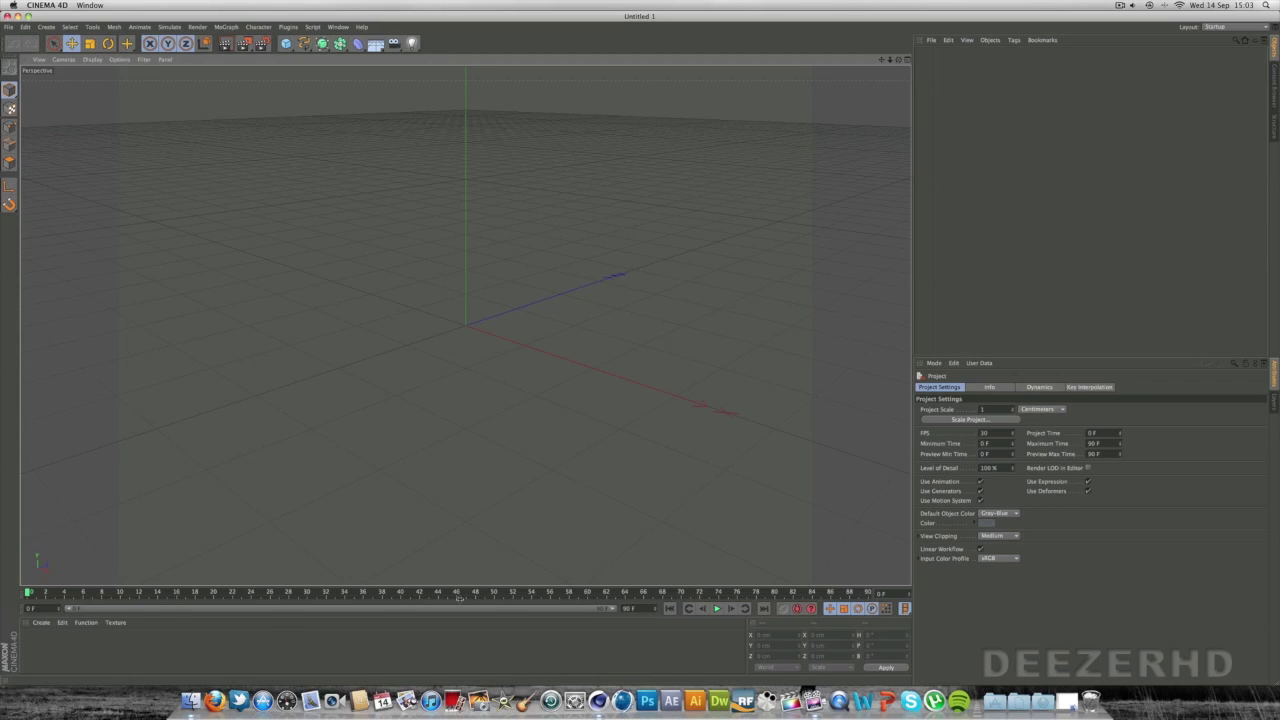
{"action": "left_click_drag", "start_coordinate": [460, 599], "coordinate": [460, 583]}
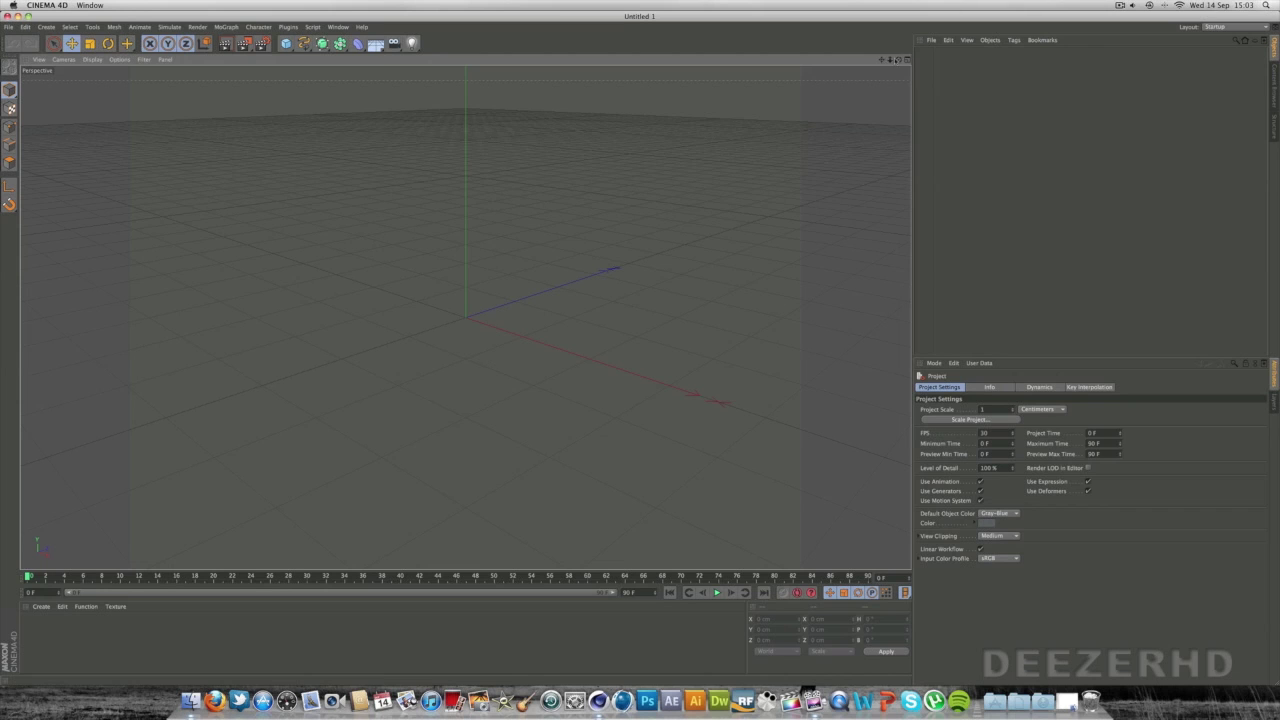
{"action": "mouse_move", "coordinate": [898, 59]}
{"action": "left_mouse_down"}
{"action": "mouse_move", "coordinate": [858, 40]}
{"action": "mouse_move", "coordinate": [970, 150]}
{"action": "mouse_move", "coordinate": [890, 70]}
{"action": "mouse_move", "coordinate": [870, 30]}
{"action": "mouse_move", "coordinate": [880, 60]}
{"action": "left_mouse_up"}
{"action": "left_click_drag", "start_coordinate": [810, 95], "coordinate": [735, 95]}
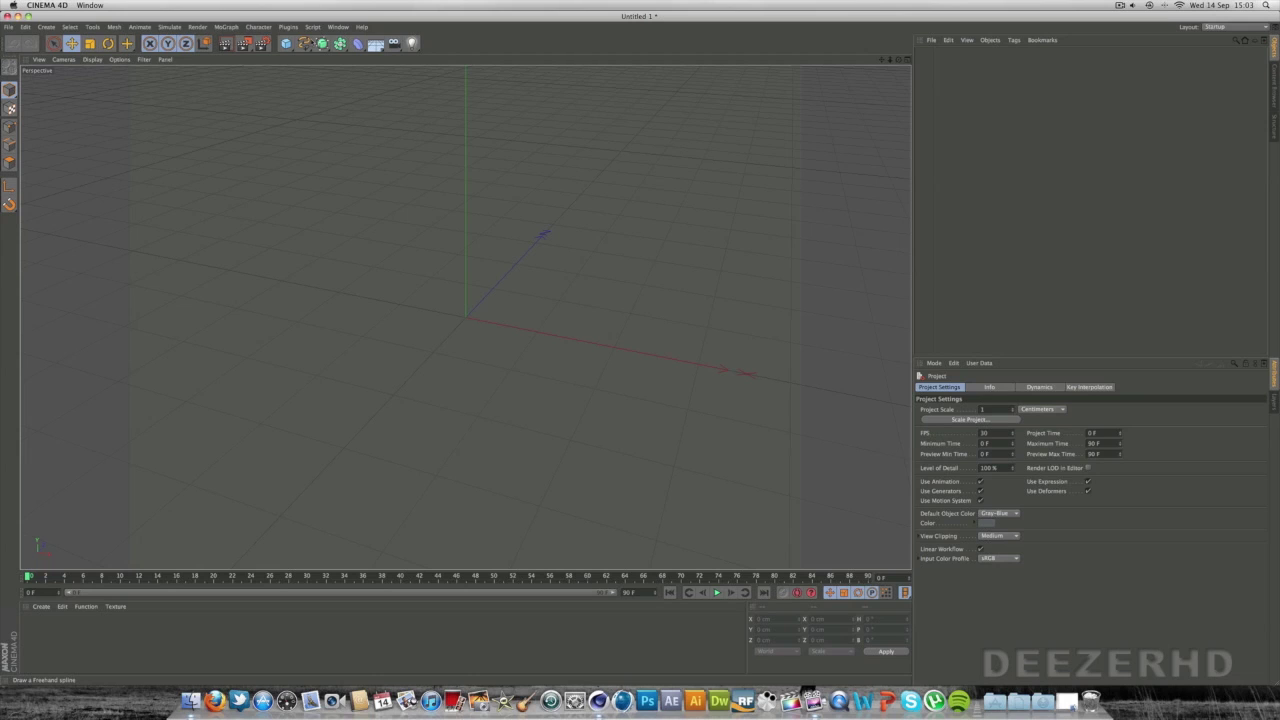
Draw a closed four-point trapezoid with the Bezier spline tool in the Front view, about 602 cm wide and 100 cm high
{"action": "left_click", "coordinate": [305, 45]}
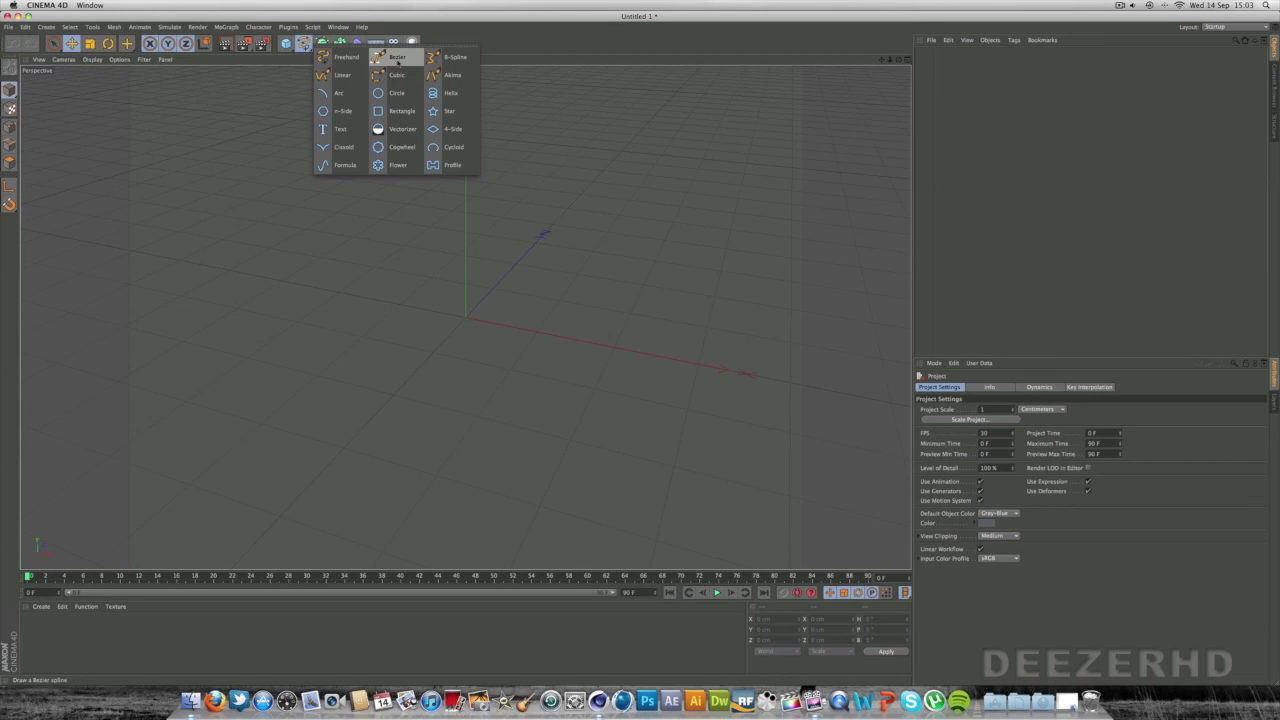
{"action": "left_click", "coordinate": [398, 62]}
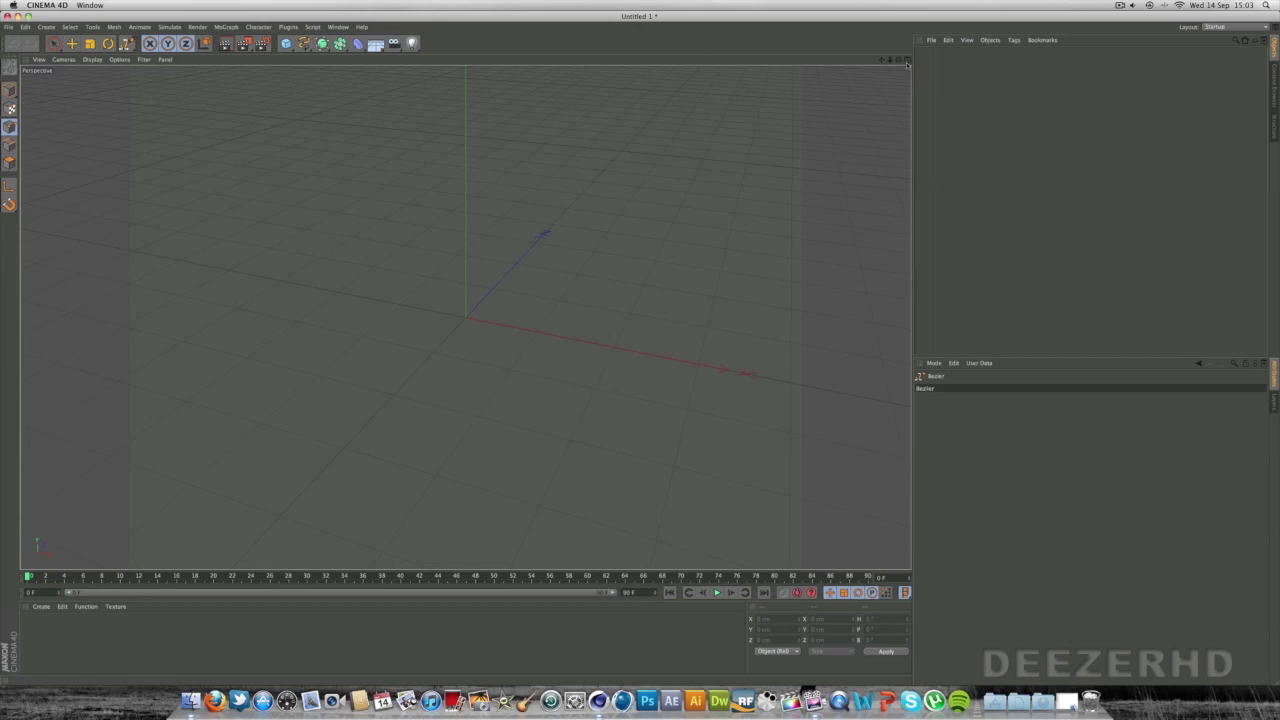
{"action": "left_click", "coordinate": [906, 63]}
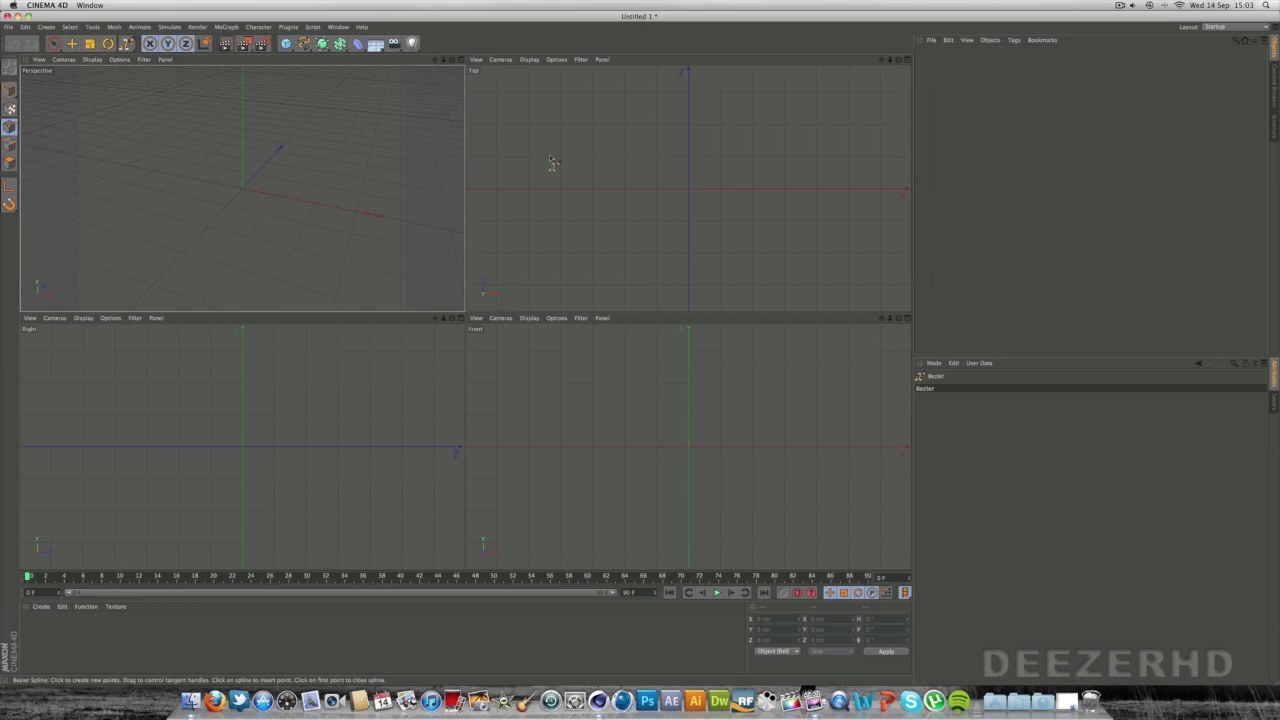
{"action": "left_click", "coordinate": [907, 318]}
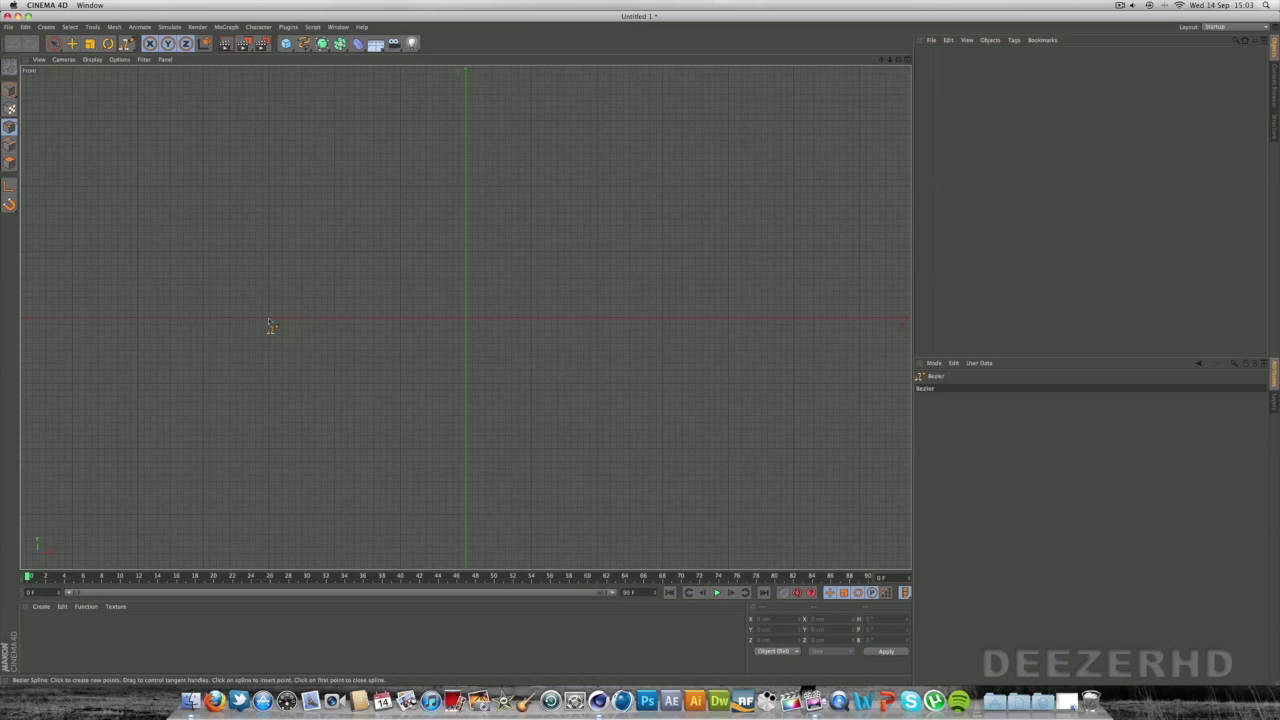
{"action": "left_click", "coordinate": [268, 319]}
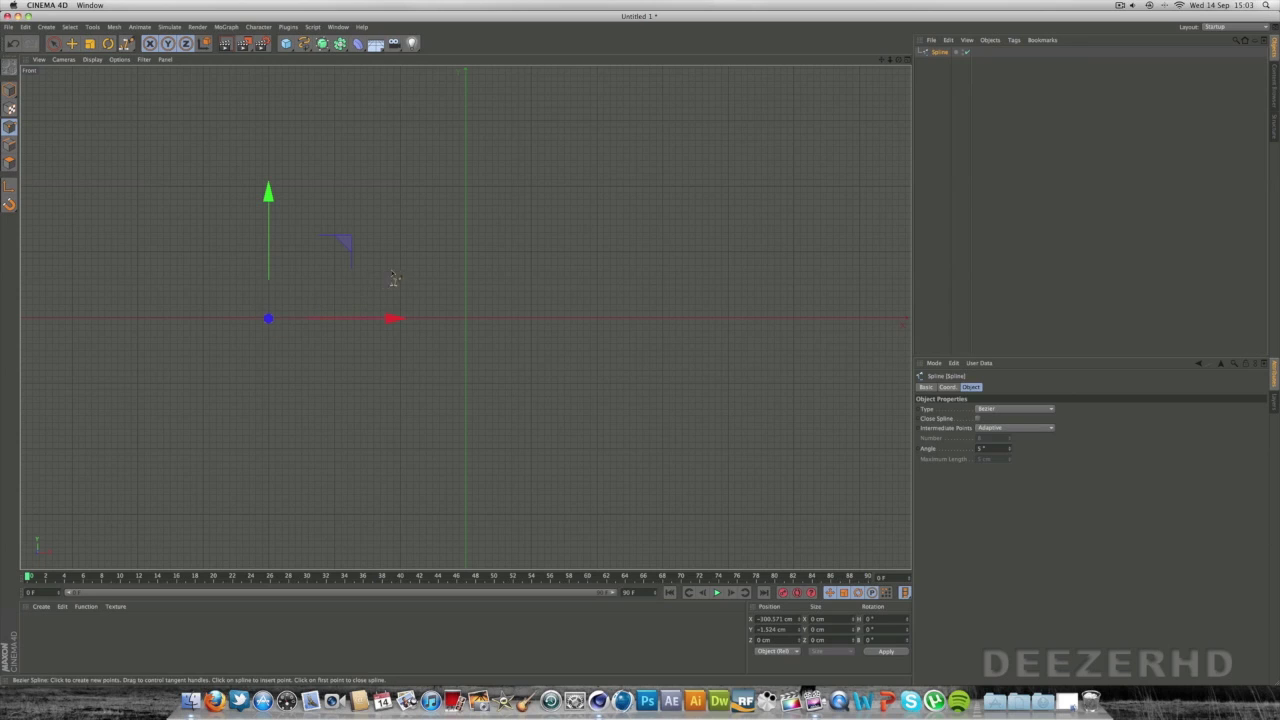
{"action": "left_click", "coordinate": [400, 254]}
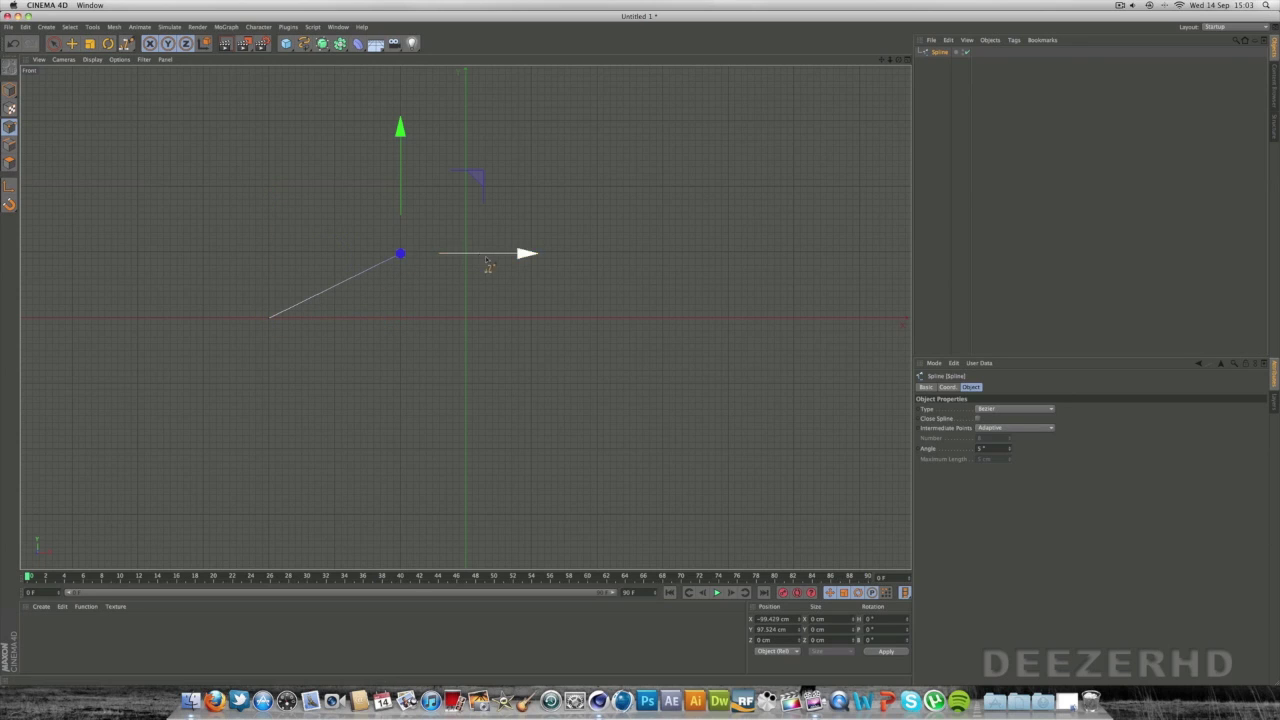
{"action": "left_click", "coordinate": [551, 254]}
{"action": "left_click_drag", "start_coordinate": [597, 260], "coordinate": [588, 260]}
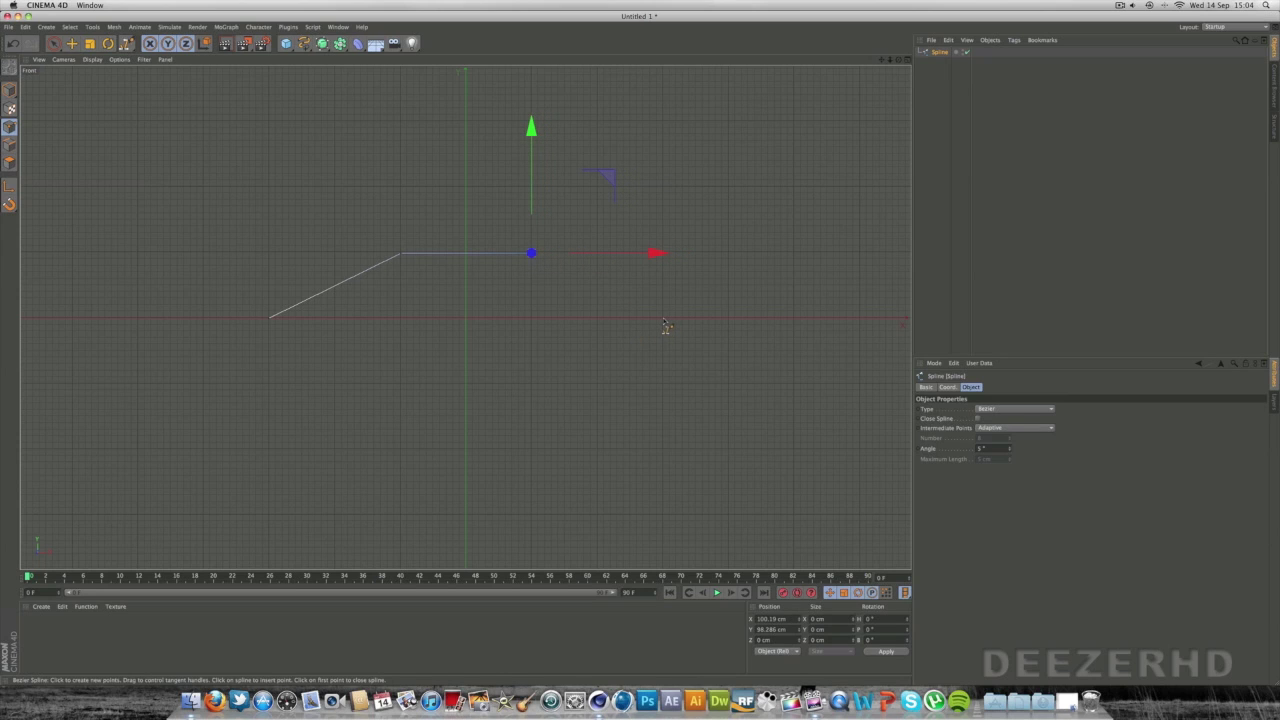
{"action": "left_click", "coordinate": [663, 318]}
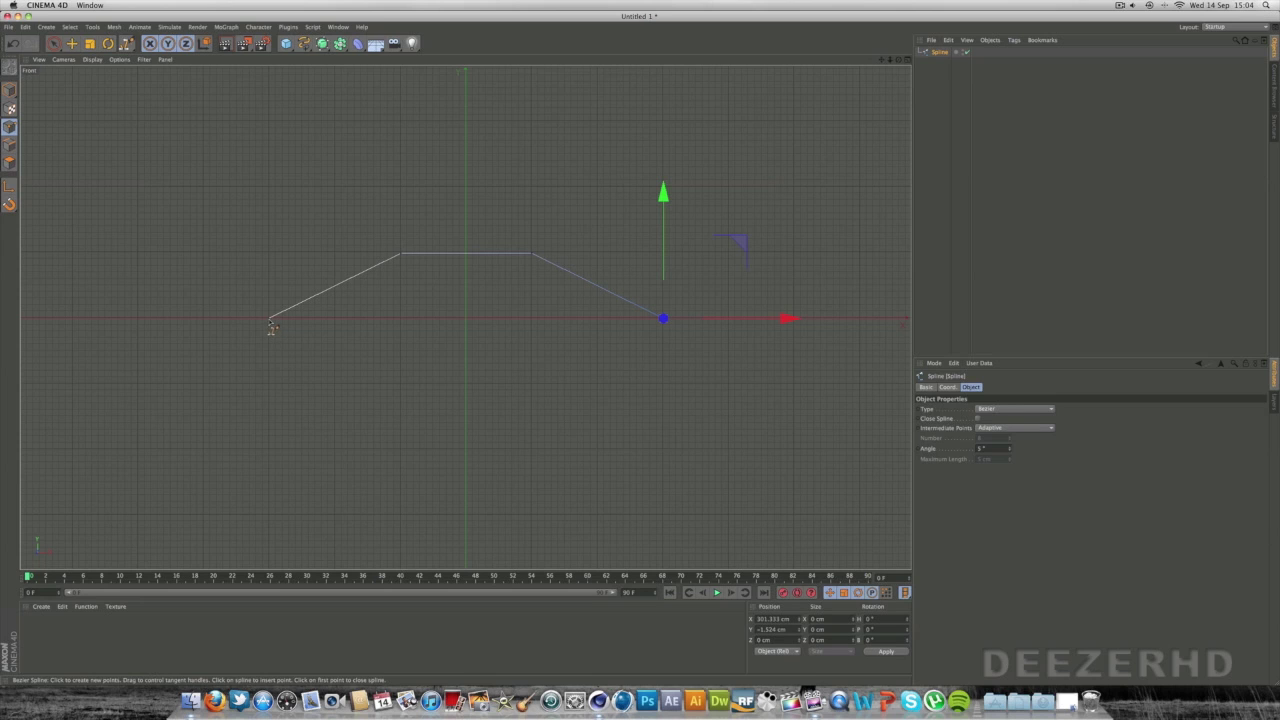
{"action": "left_click", "coordinate": [269, 320]}
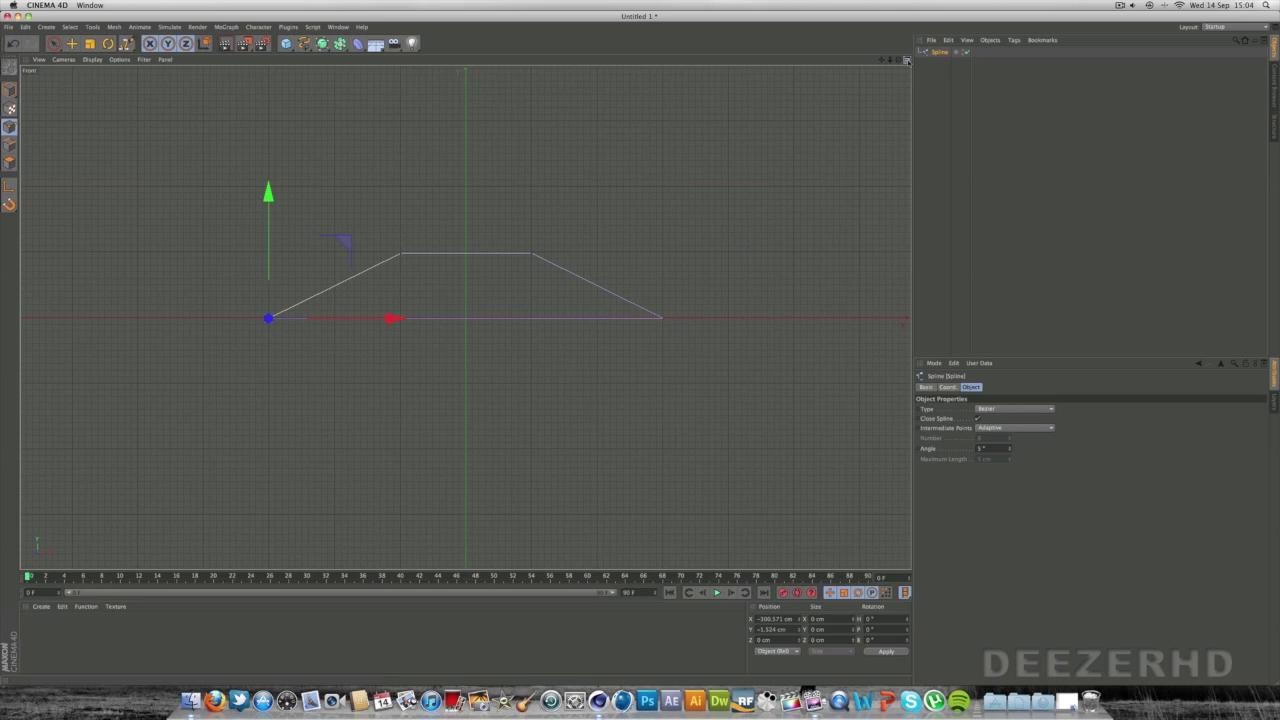
Duplicate the trapezoid spline, moving the copy back along Z and the original forward to about -105 cm
{"action": "left_click", "coordinate": [907, 60]}
{"action": "left_click", "coordinate": [458, 60]}
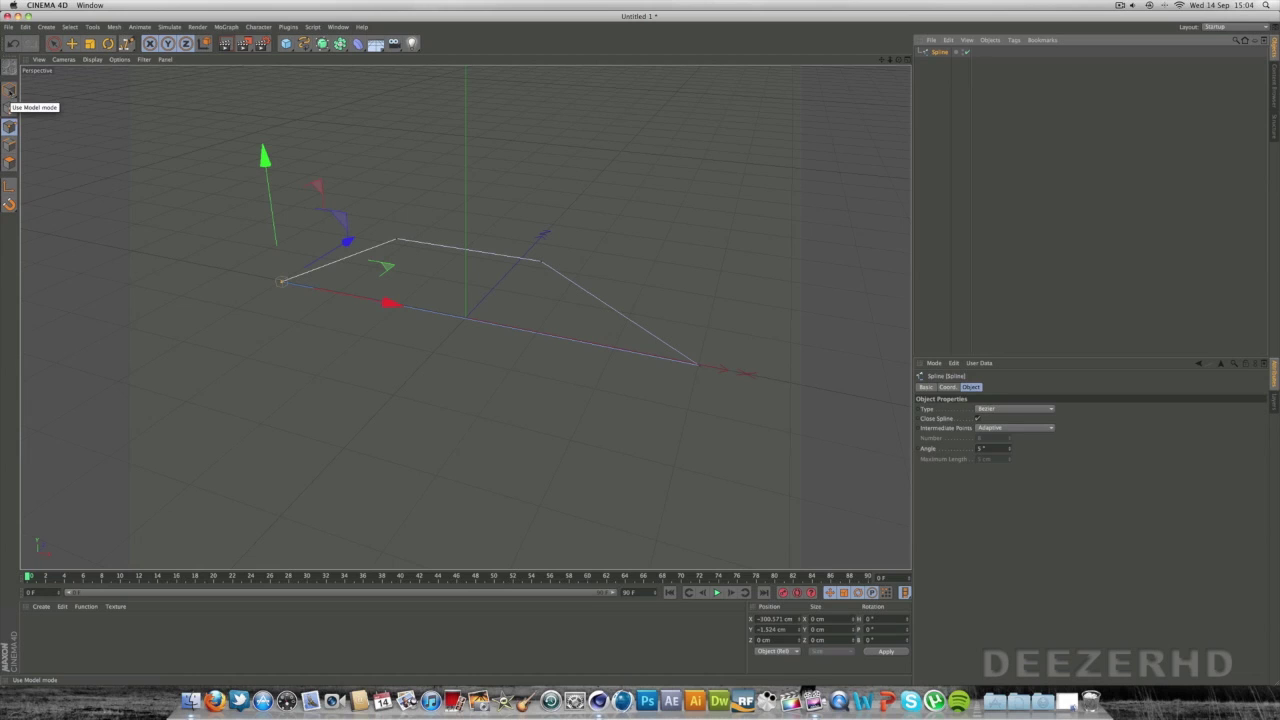
{"action": "left_click", "coordinate": [9, 91]}
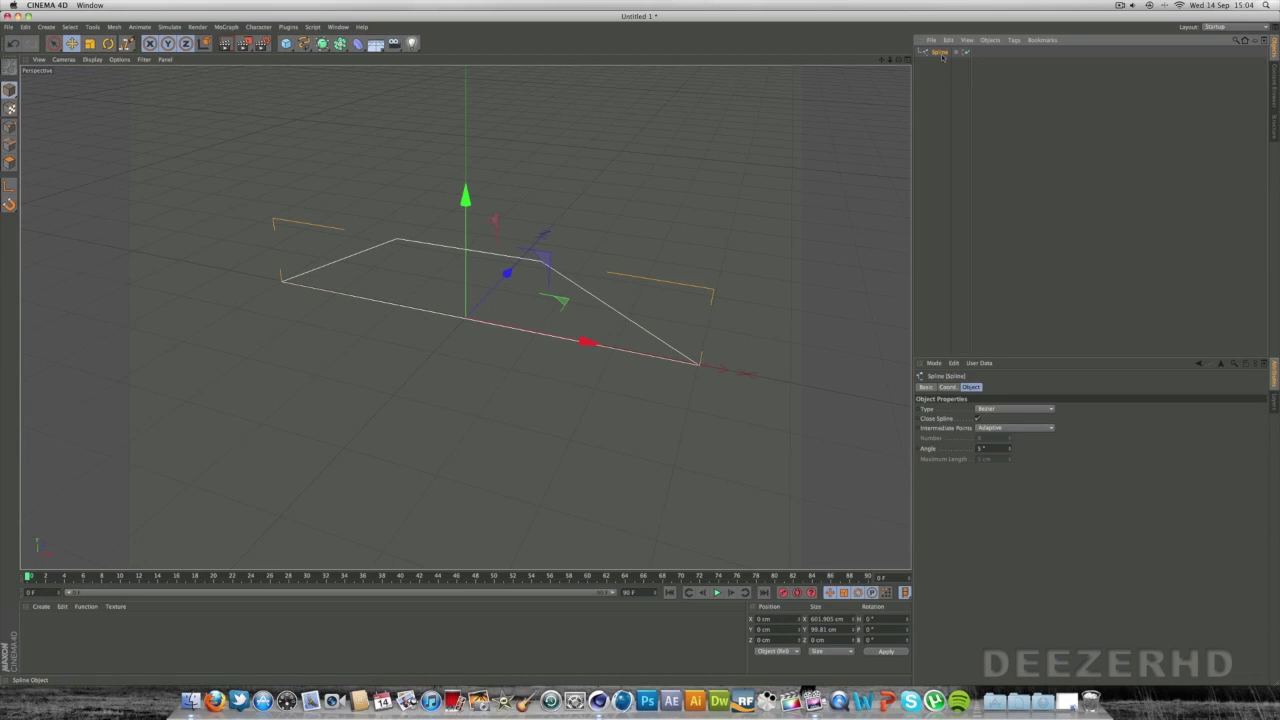
{"action": "key", "text": "super+v"}
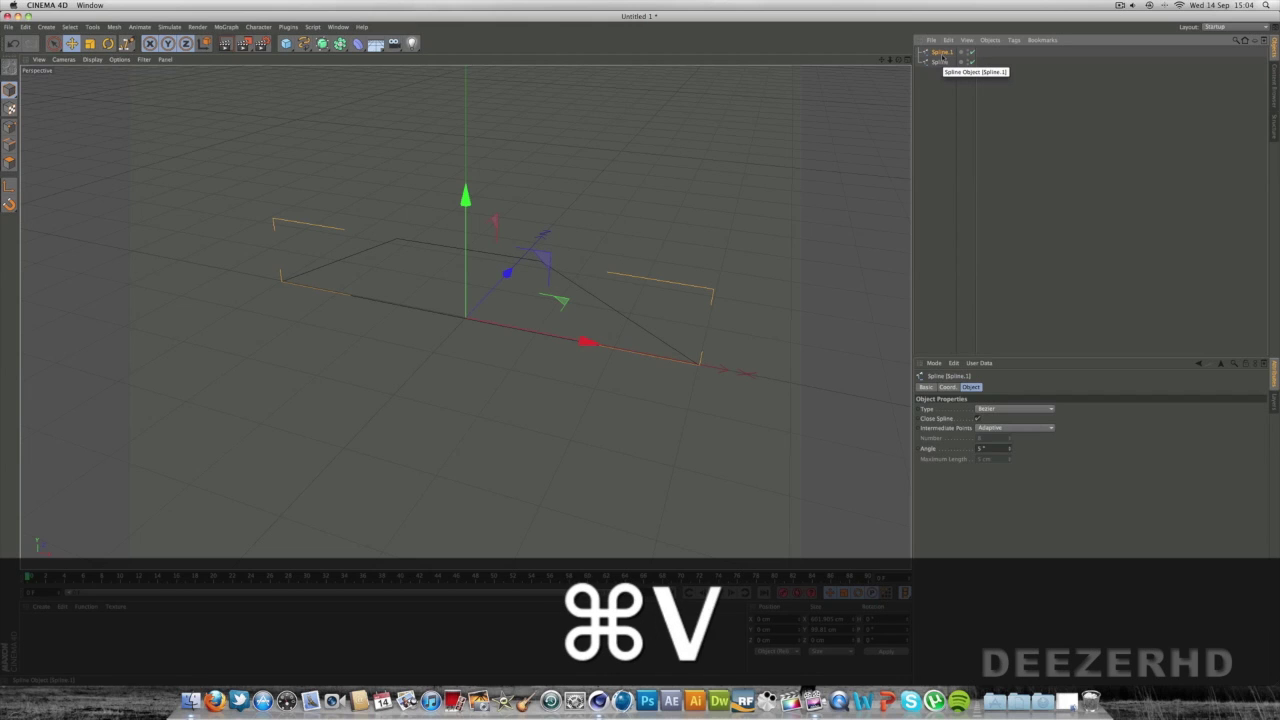
{"action": "left_click_drag", "start_coordinate": [506, 271], "coordinate": [595, 189]}
{"action": "left_click", "coordinate": [596, 297]}
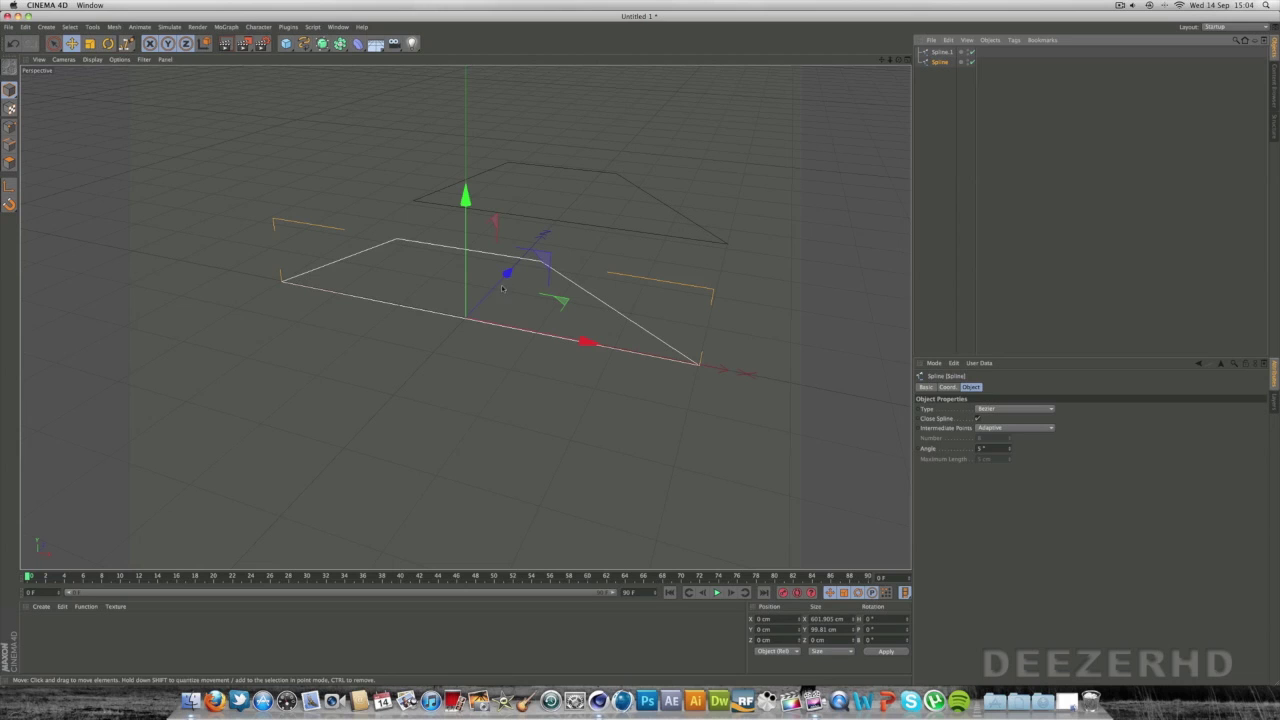
{"action": "left_click_drag", "start_coordinate": [503, 288], "coordinate": [473, 320]}
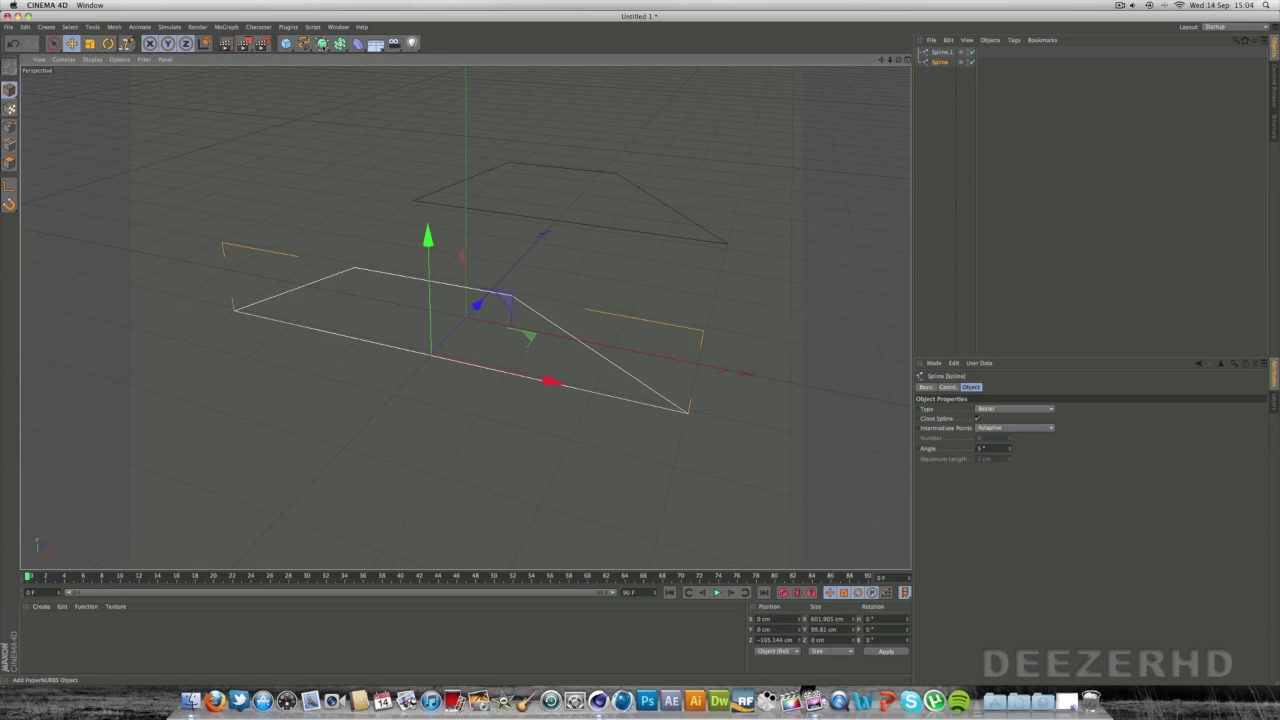
Add a Loft NURBS object and place both trapezoid splines inside it to form a solid
{"action": "left_click", "coordinate": [321, 43]}
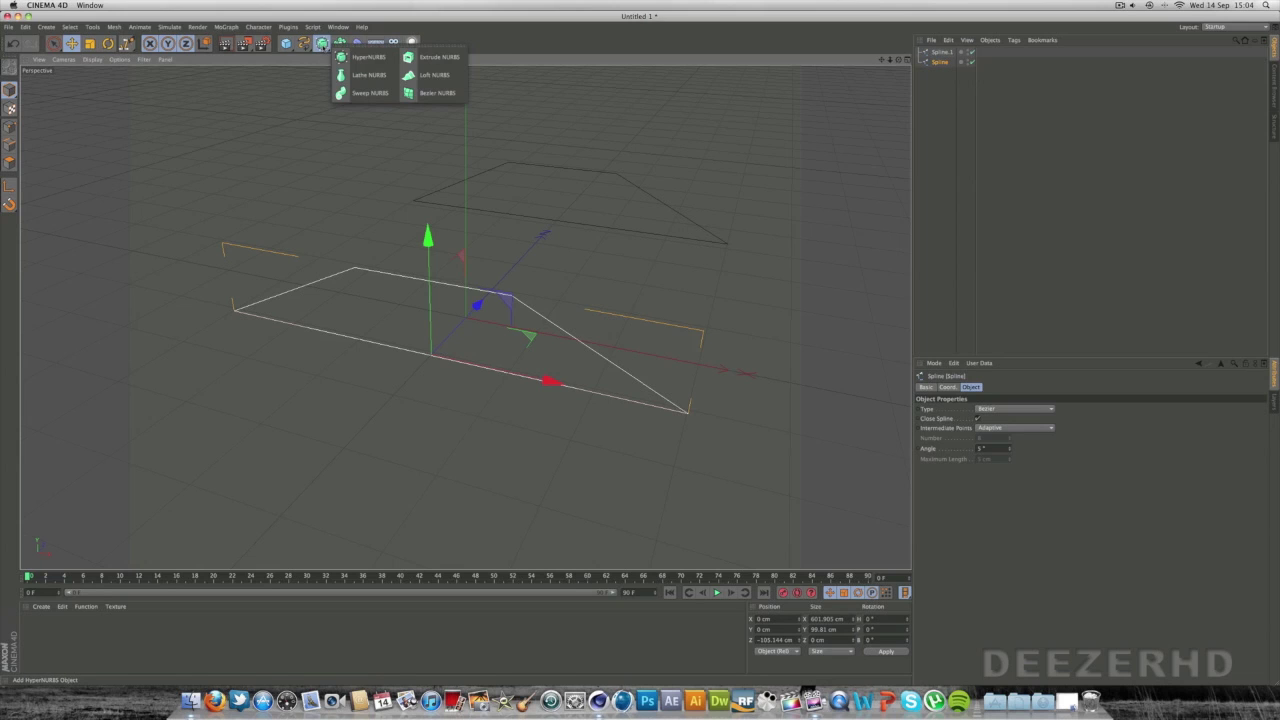
{"action": "left_click", "coordinate": [432, 75]}
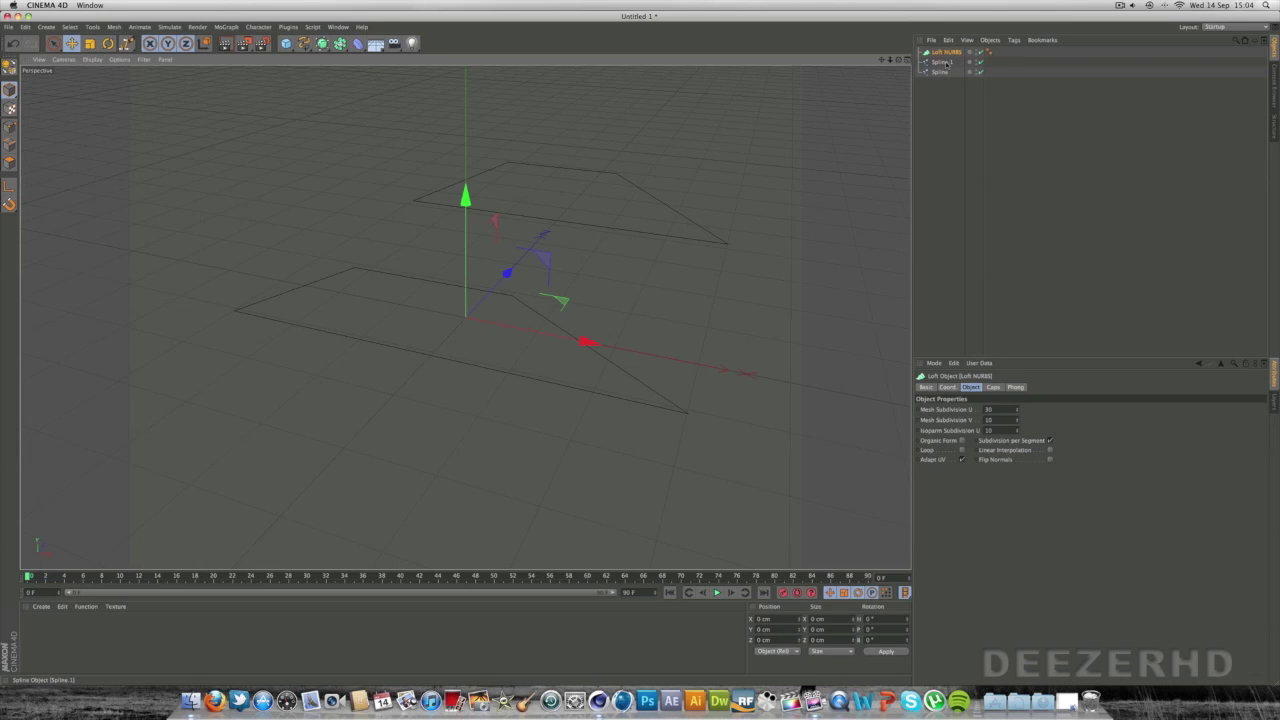
{"action": "left_click_drag", "start_coordinate": [943, 62], "coordinate": [895, 76]}
{"action": "left_click_drag", "start_coordinate": [465, 317], "coordinate": [465, 317], "text": "alt"}
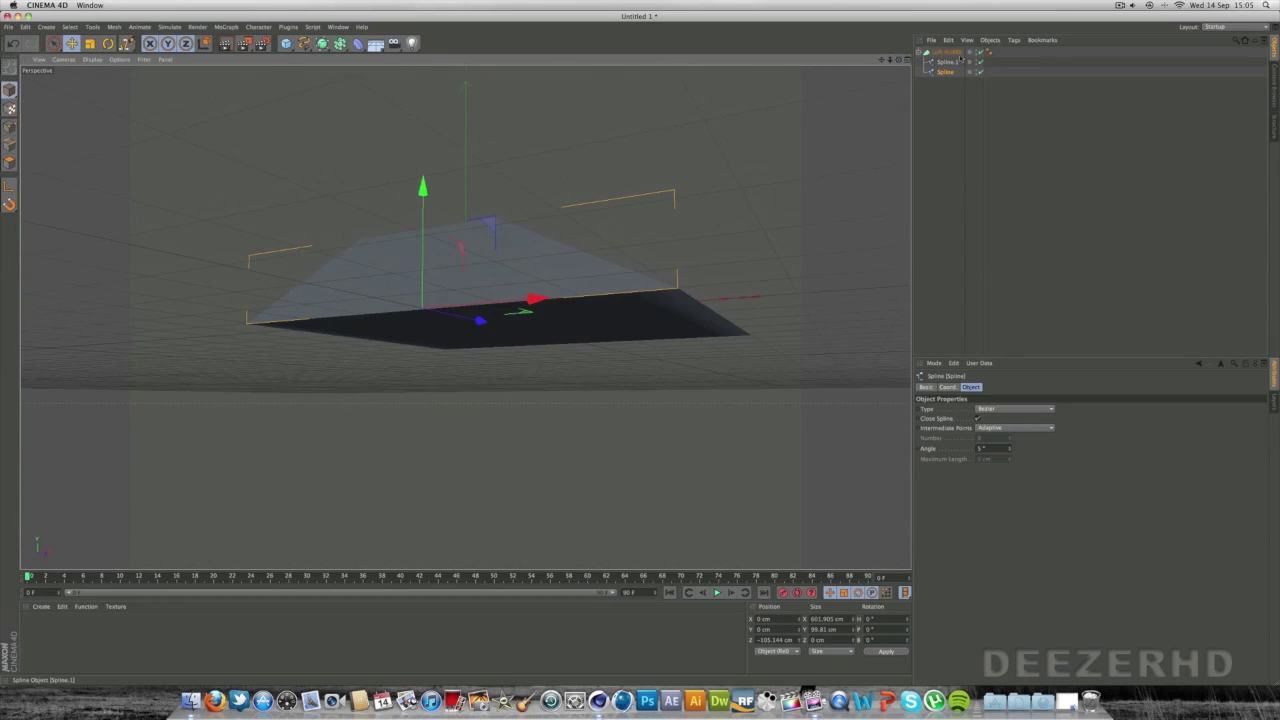
{"action": "left_click", "coordinate": [946, 51]}
{"action": "left_click_drag", "start_coordinate": [899, 59], "coordinate": [900, 62]}
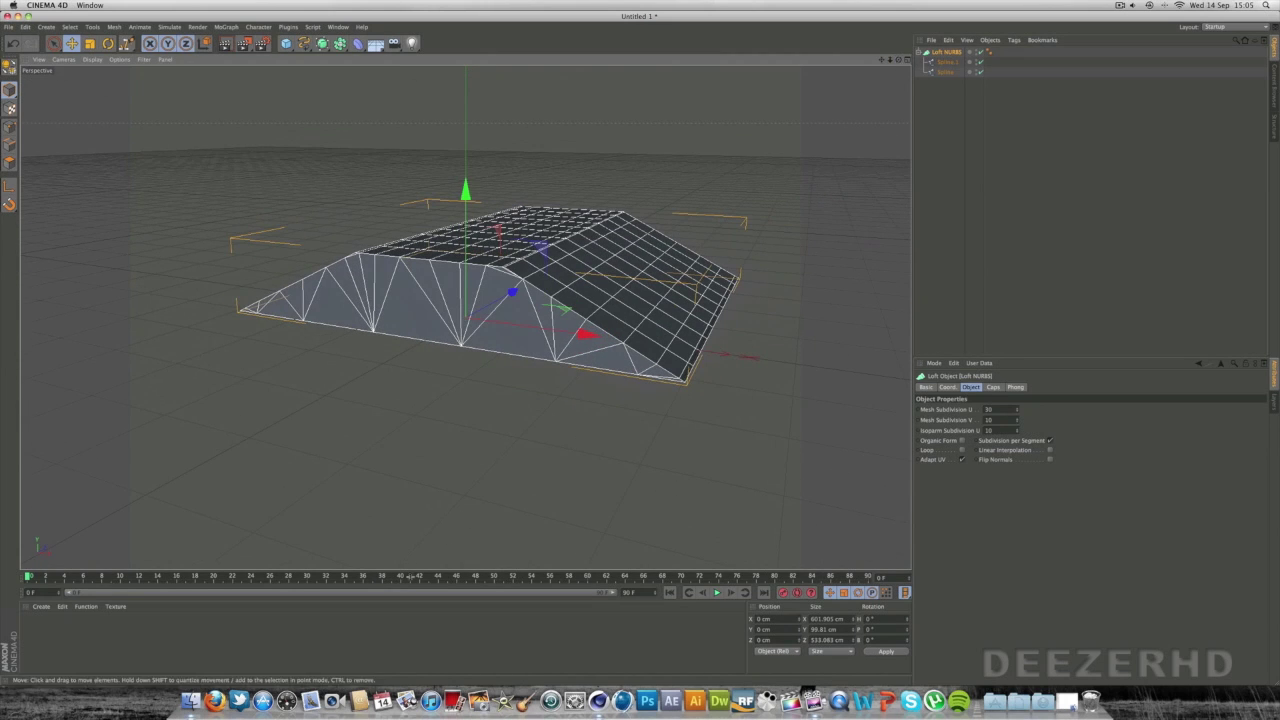
Create a black material with Specular turned off and apply it to the lofted object
{"action": "double_click", "coordinate": [291, 626]}
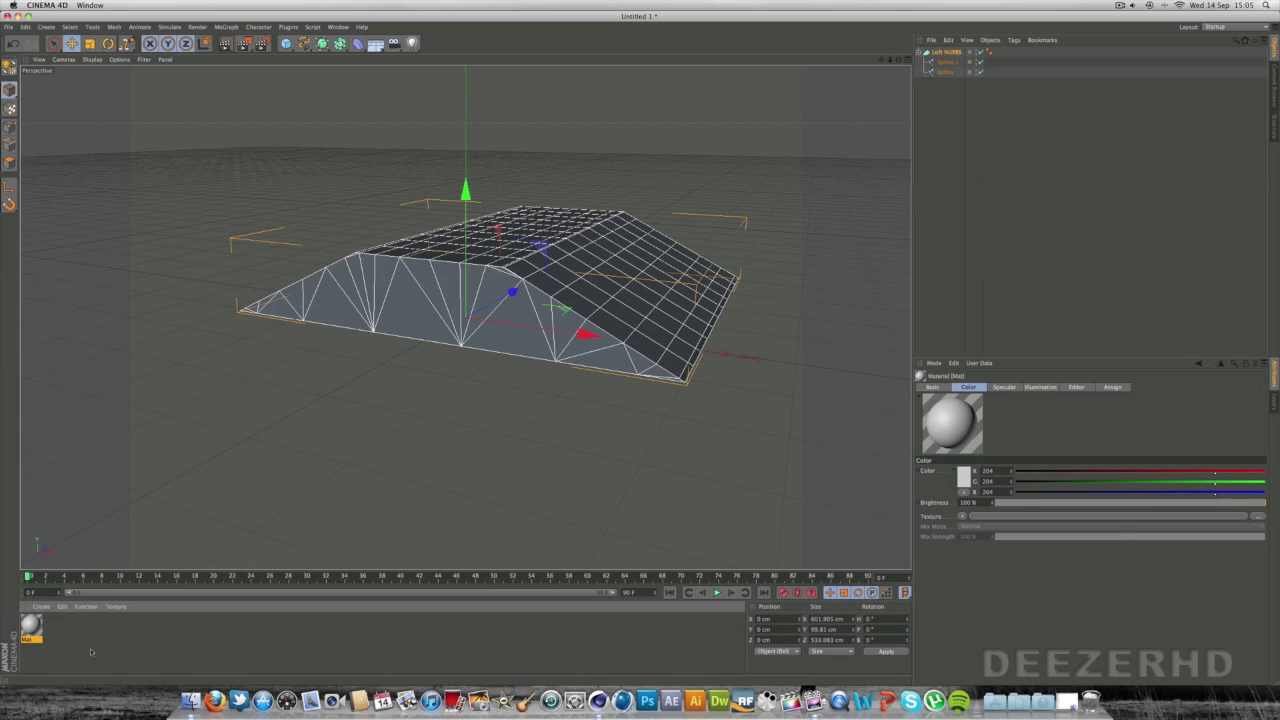
{"action": "double_click", "coordinate": [40, 621]}
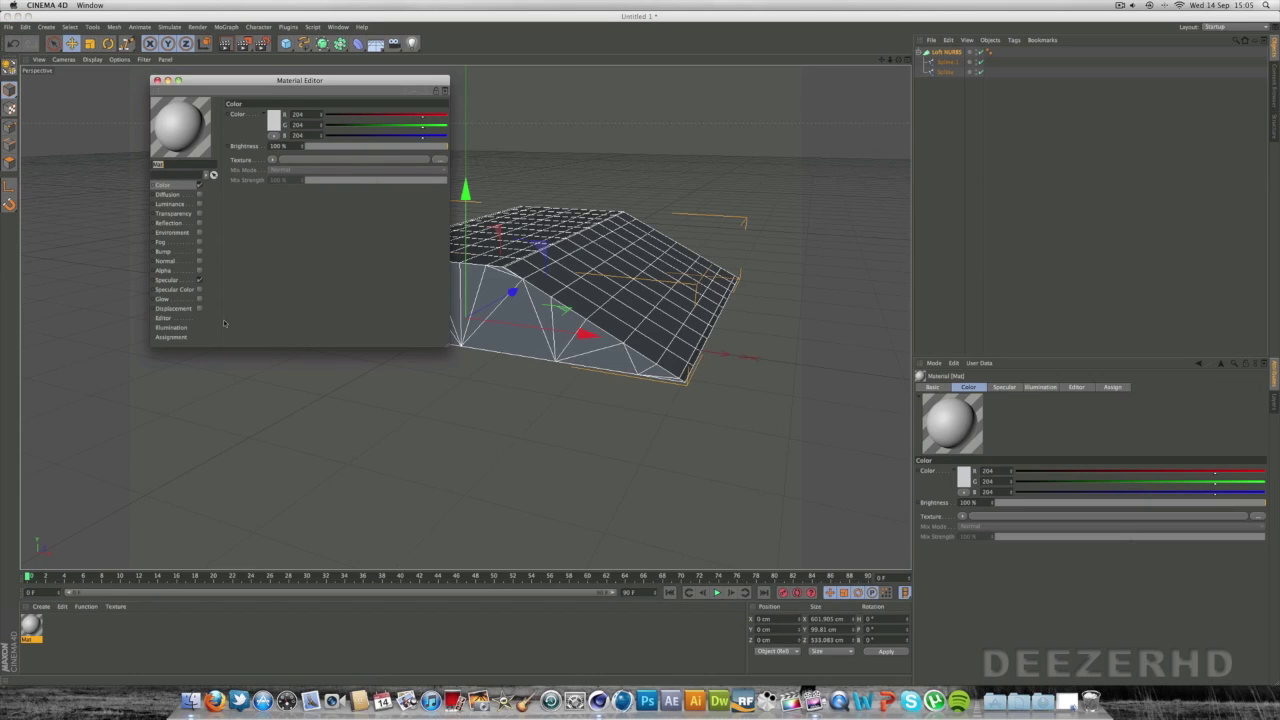
{"action": "left_click", "coordinate": [199, 280]}
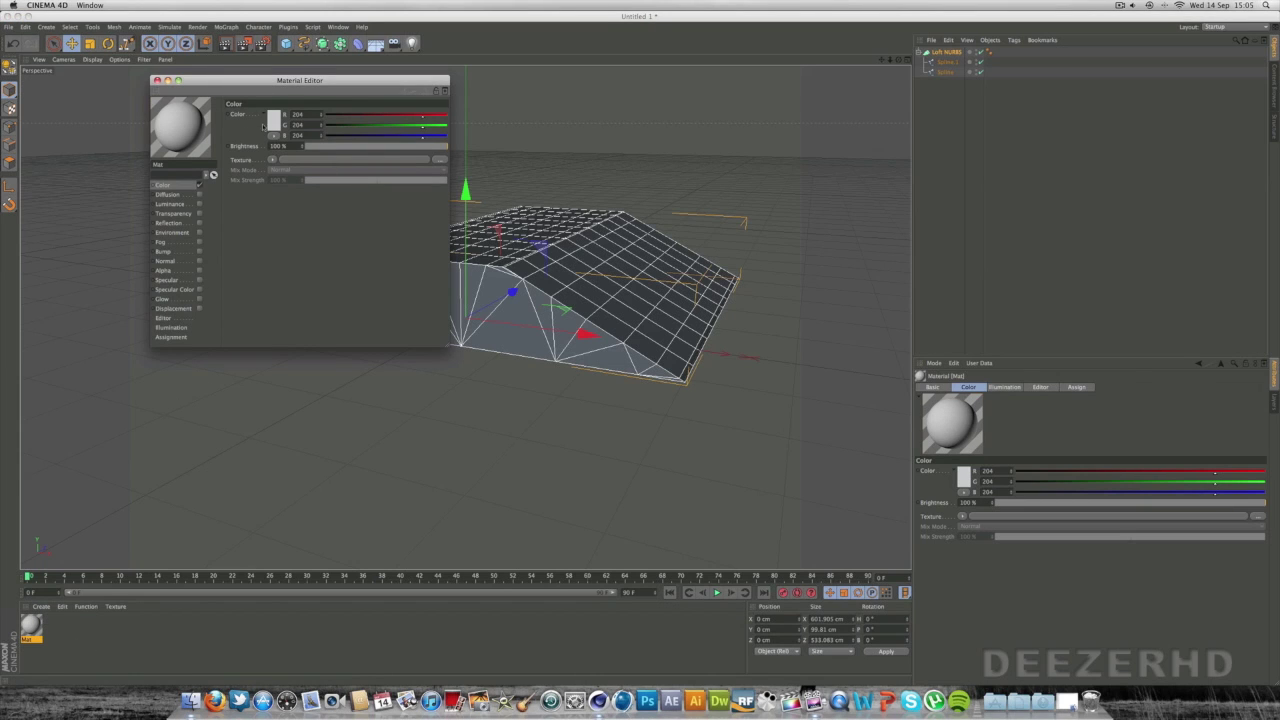
{"action": "left_click", "coordinate": [273, 124]}
{"action": "left_click_drag", "start_coordinate": [240, 128], "coordinate": [183, 170]}
{"action": "left_click", "coordinate": [284, 166]}
{"action": "left_click", "coordinate": [157, 81]}
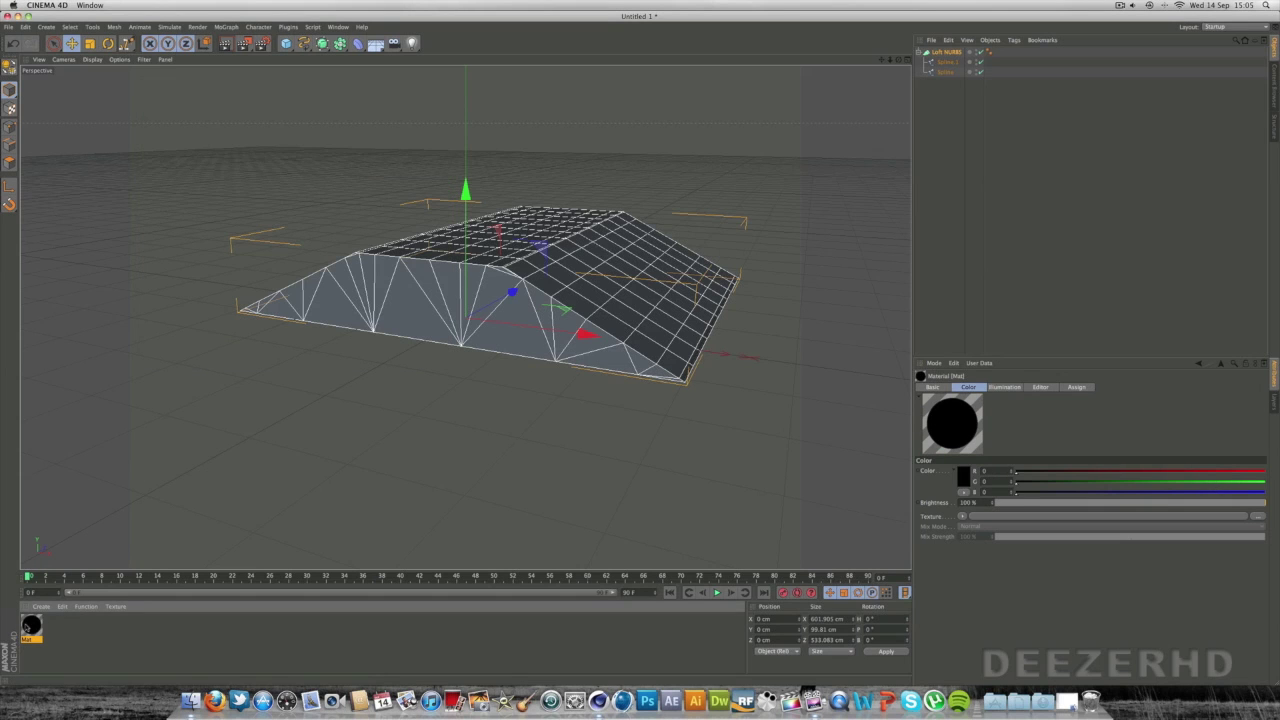
{"action": "left_click_drag", "start_coordinate": [300, 488], "coordinate": [590, 270]}
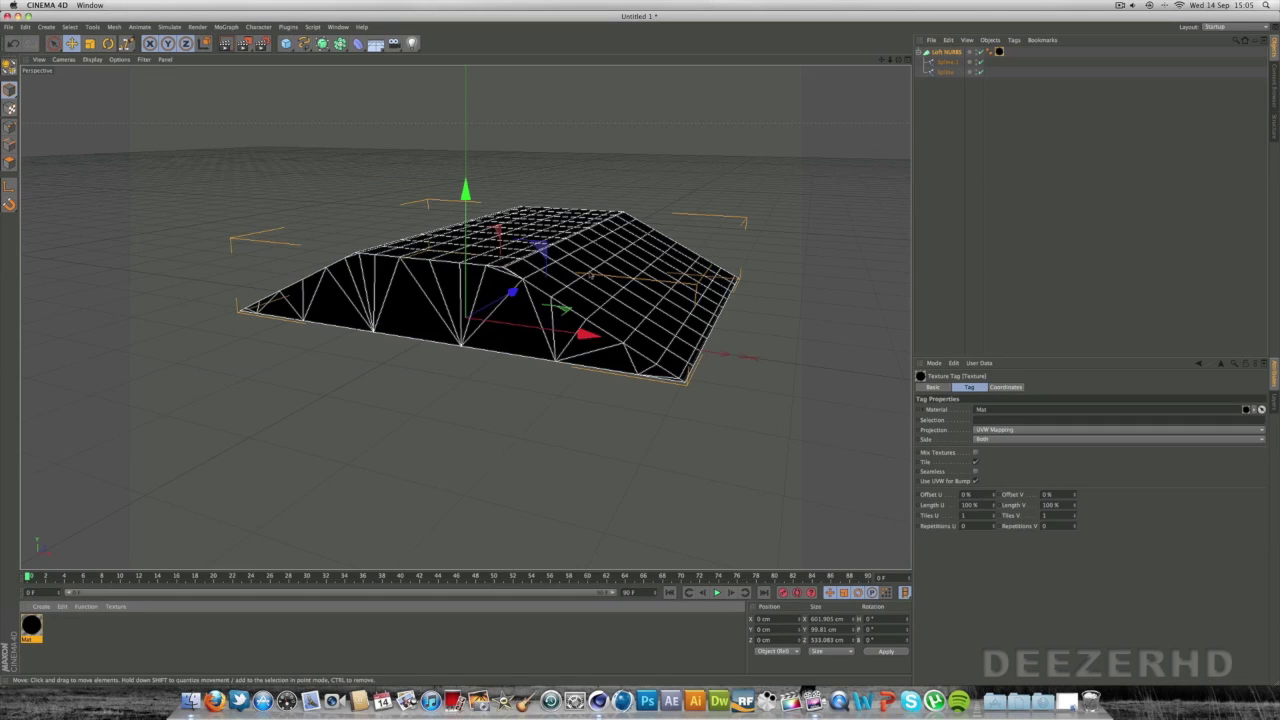
Convert the Loft NURBS into an editable polygon object with polygon mode active
{"action": "left_click", "coordinate": [955, 53]}
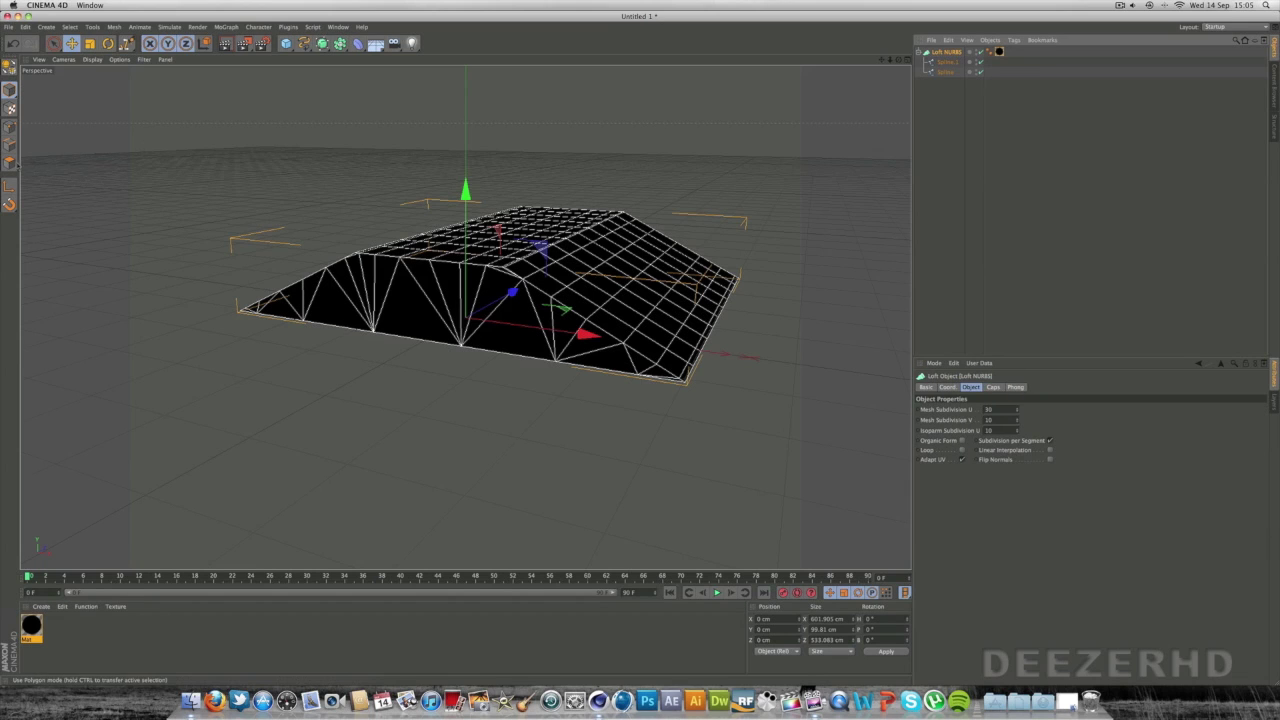
{"action": "left_click", "coordinate": [12, 161]}
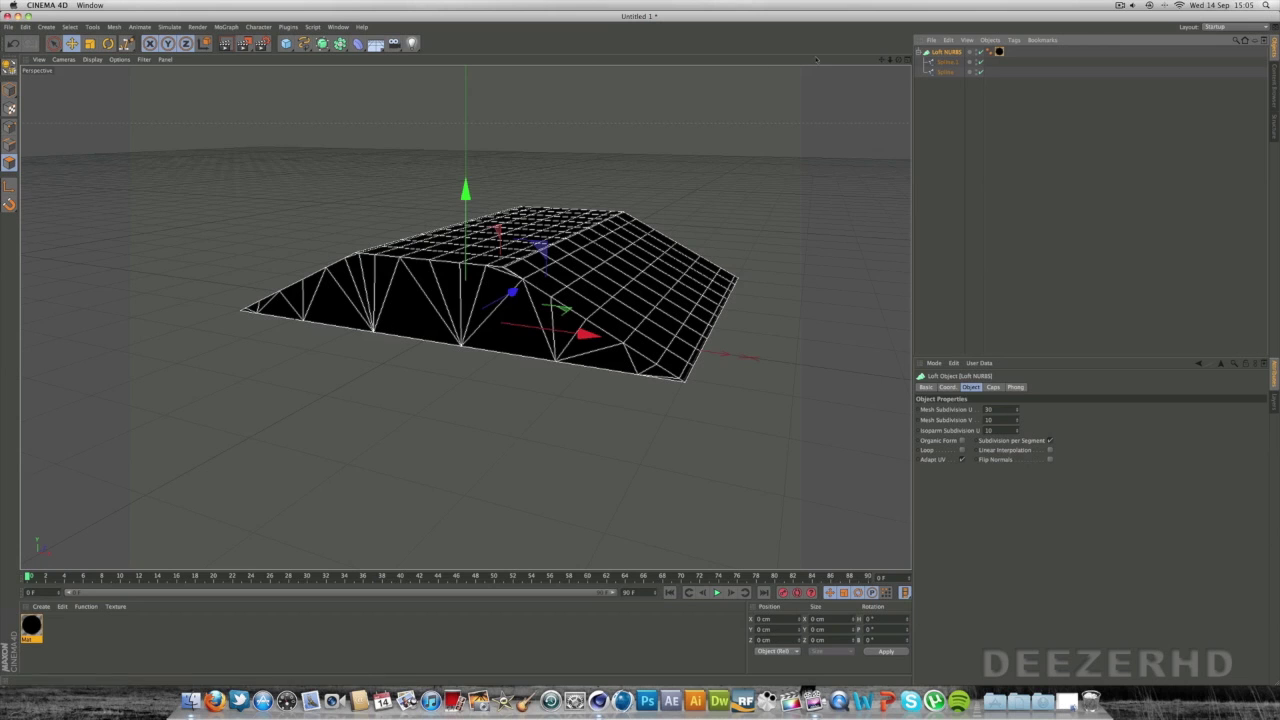
{"action": "left_click_drag", "start_coordinate": [390, 330], "coordinate": [465, 330], "text": "alt"}
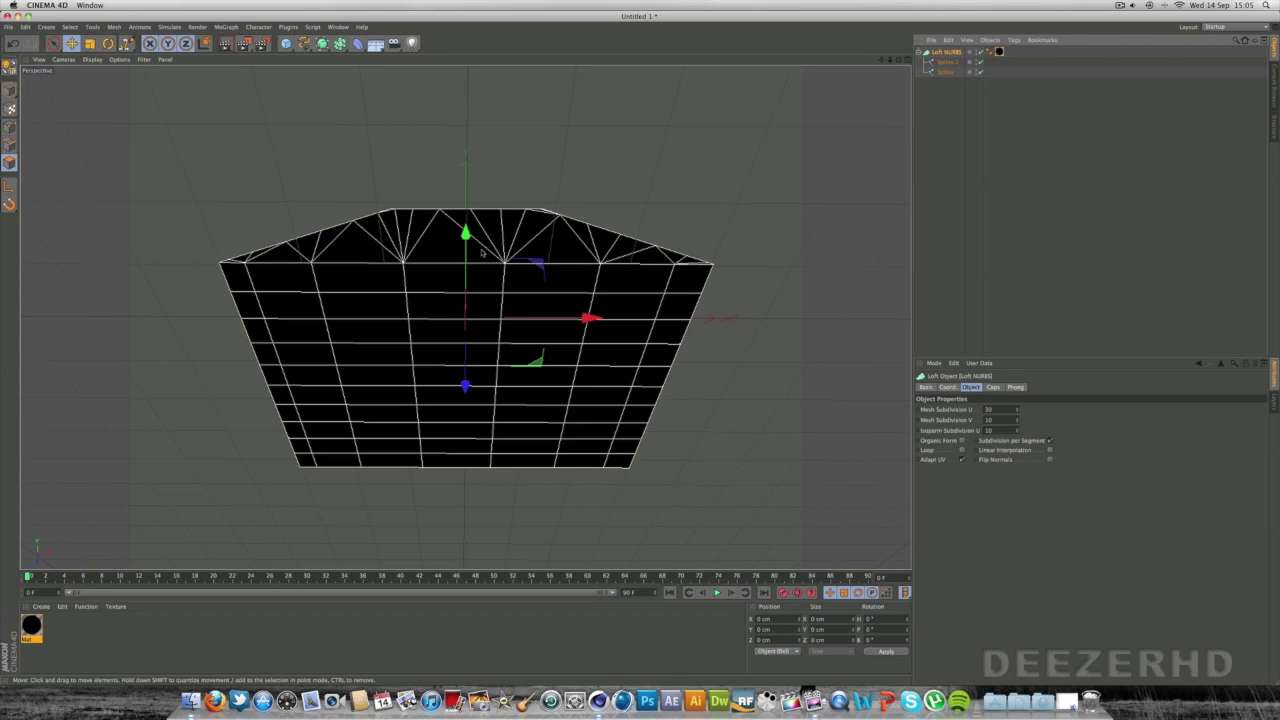
{"action": "key", "text": "c"}
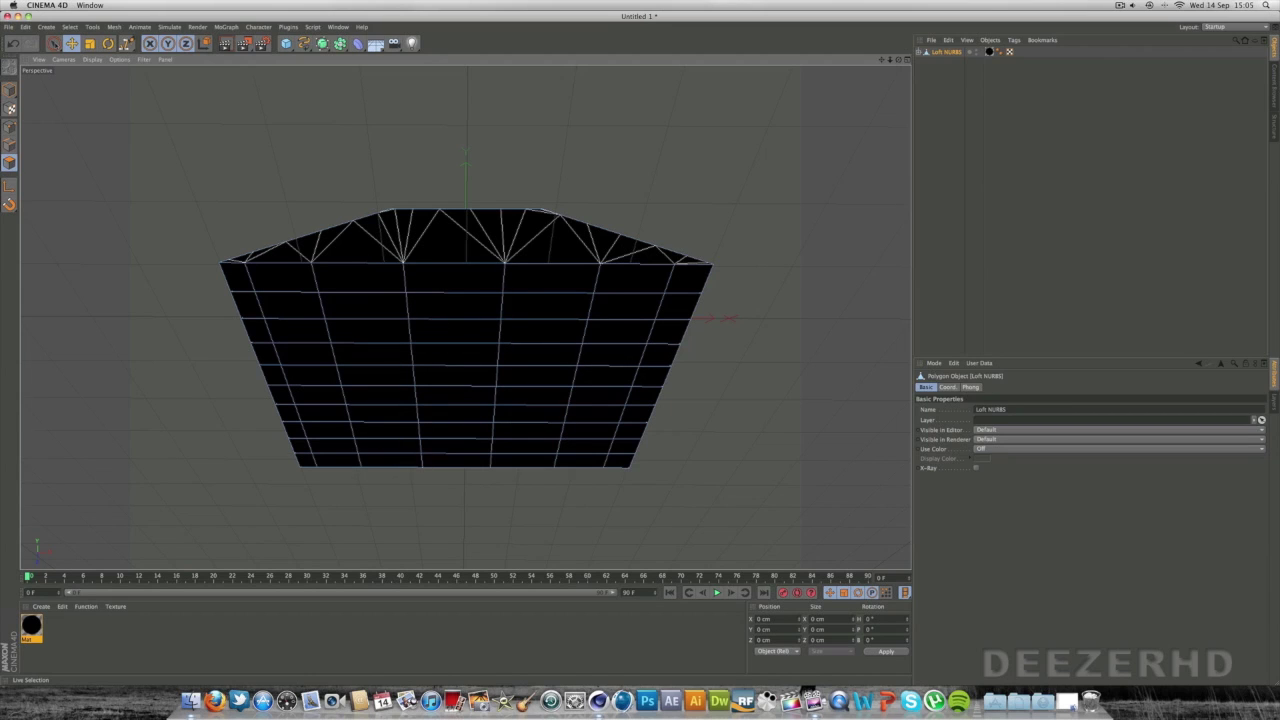
Extrude the underside's inner polygons inward to form a recess, leaving the outermost row of polygons as a border
{"action": "left_click", "coordinate": [54, 44]}
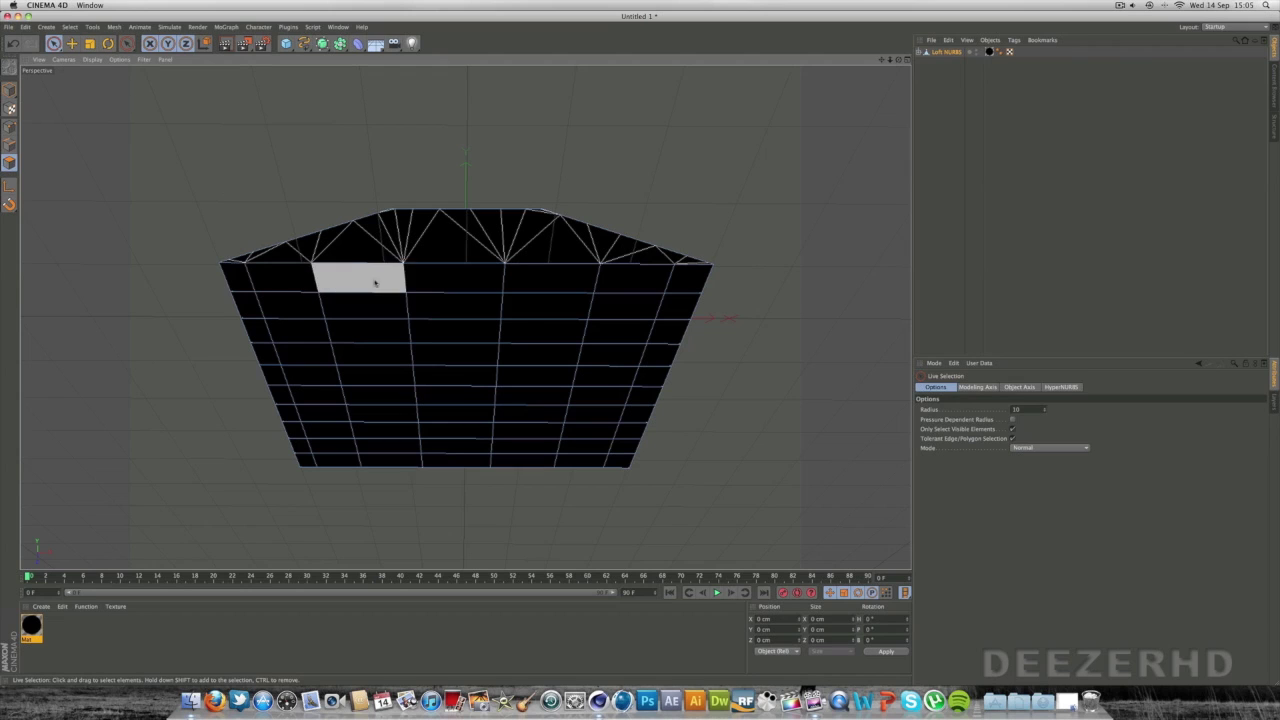
{"action": "left_click", "coordinate": [619, 320]}
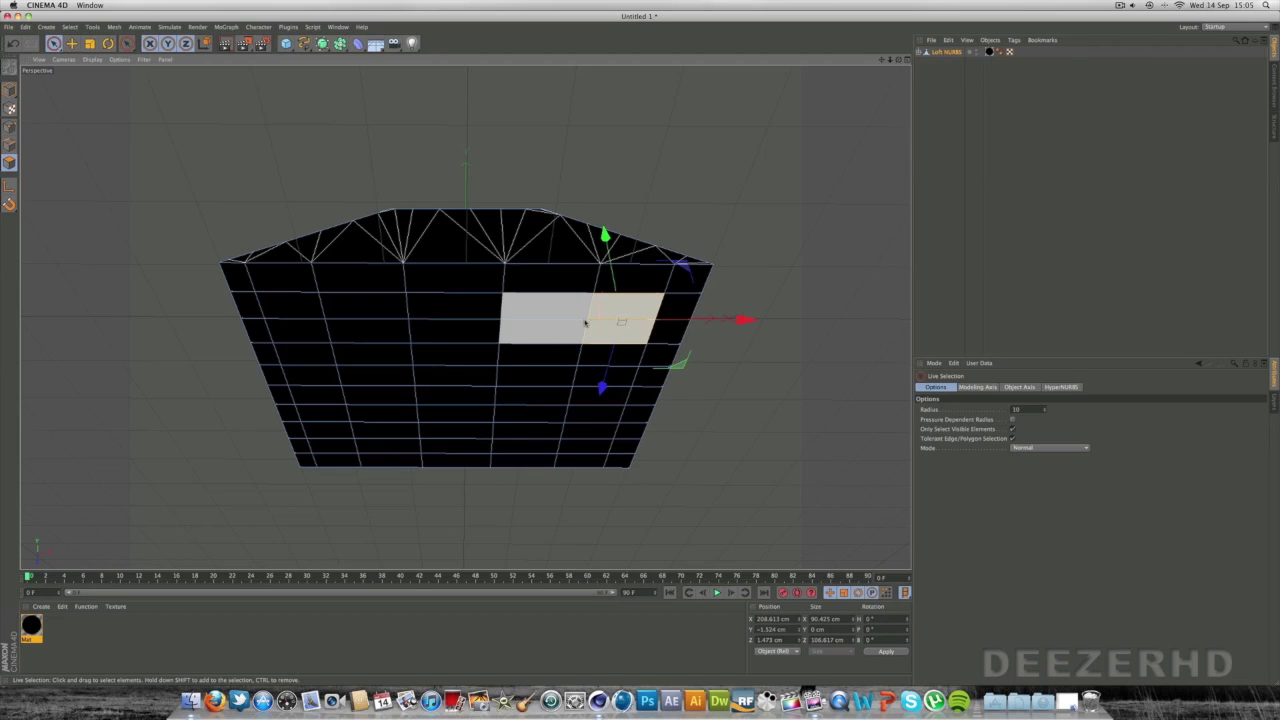
{"action": "mouse_move", "coordinate": [585, 321]}
{"action": "left_mouse_down", "text": "shift"}
{"action": "mouse_move", "coordinate": [285, 330]}
{"action": "mouse_move", "coordinate": [332, 435]}
{"action": "mouse_move", "coordinate": [374, 441]}
{"action": "mouse_move", "coordinate": [395, 370]}
{"action": "mouse_move", "coordinate": [438, 387]}
{"action": "left_mouse_up", "text": "shift"}
{"action": "mouse_move", "coordinate": [438, 433]}
{"action": "left_mouse_down", "text": "shift"}
{"action": "mouse_move", "coordinate": [470, 440]}
{"action": "mouse_move", "coordinate": [540, 410]}
{"action": "mouse_move", "coordinate": [585, 365]}
{"action": "mouse_move", "coordinate": [585, 448]}
{"action": "left_mouse_up", "text": "shift"}
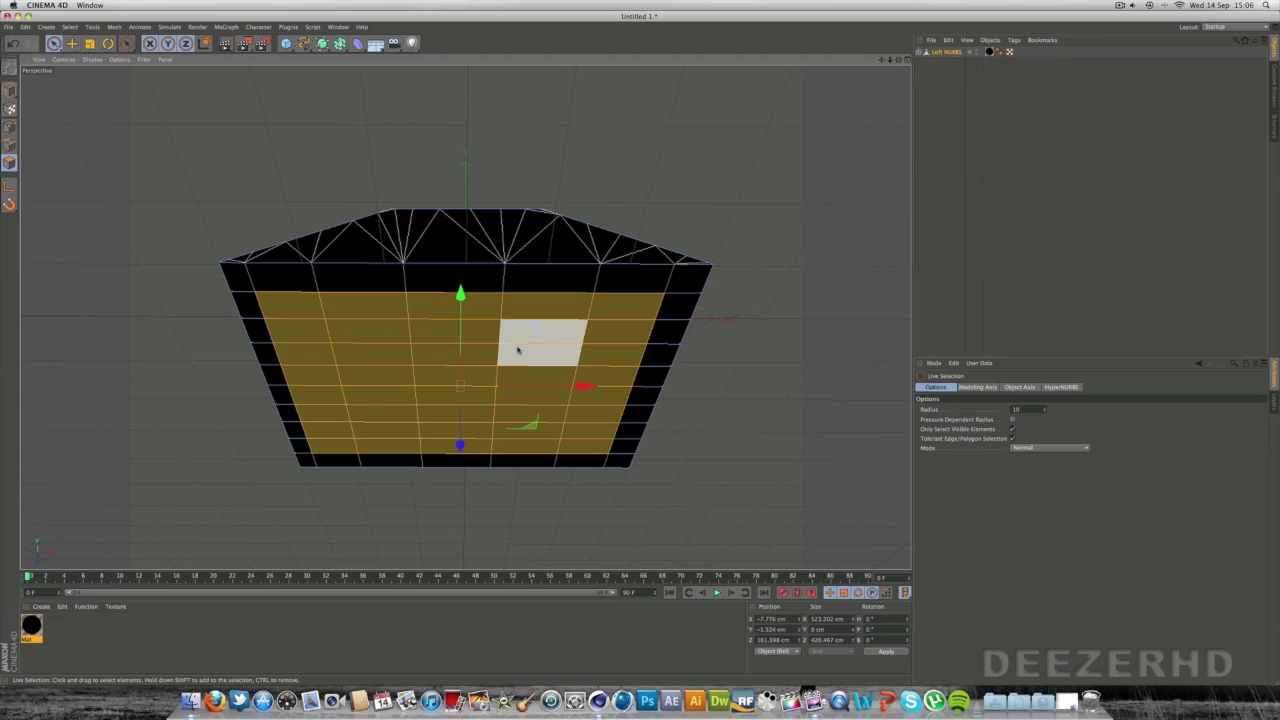
{"action": "right_click", "coordinate": [517, 350]}
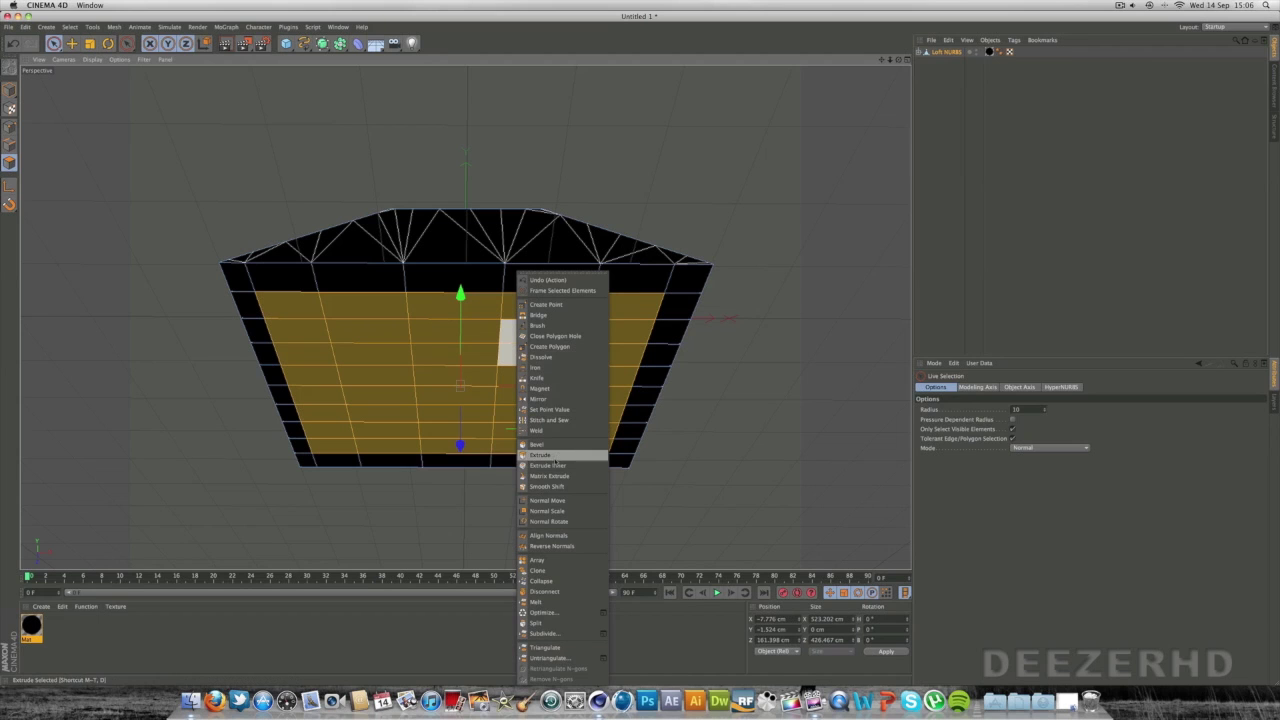
{"action": "left_click", "coordinate": [556, 458]}
{"action": "left_click_drag", "start_coordinate": [554, 364], "coordinate": [419, 364]}
Create a white material named reflection with Luminance turned on and Color and Specular turned off
{"action": "double_click", "coordinate": [124, 630]}
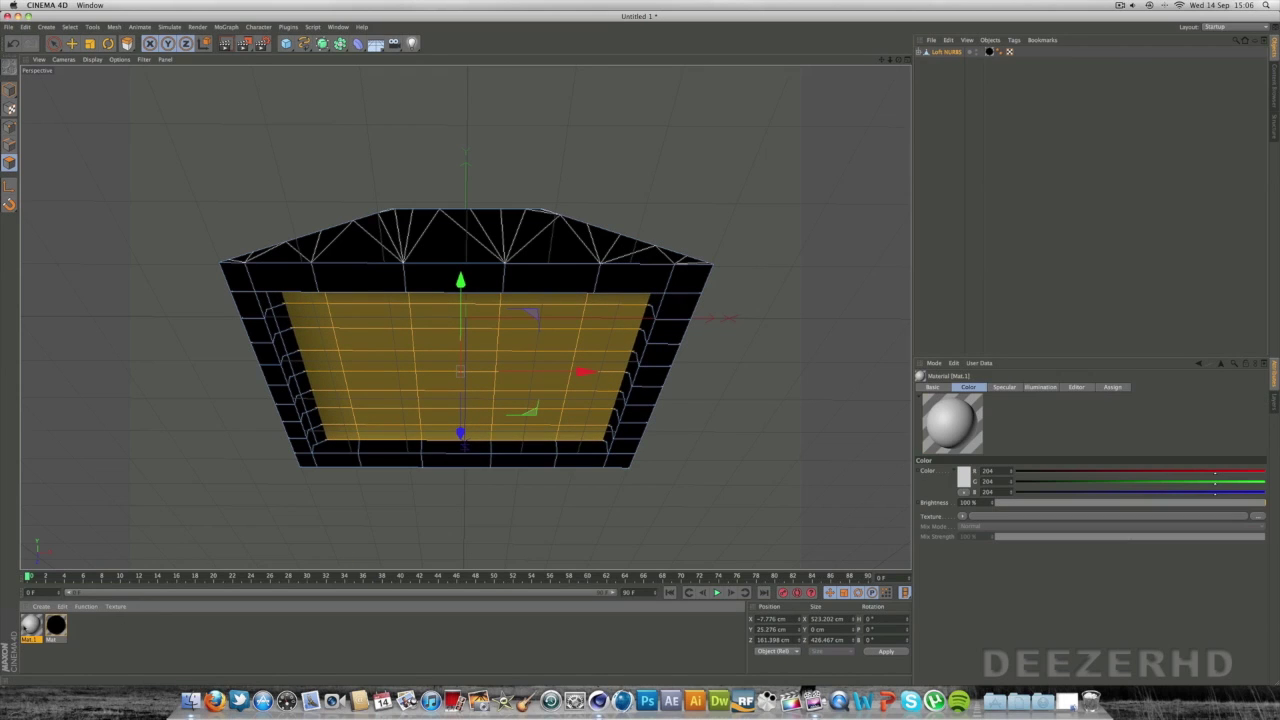
{"action": "double_click", "coordinate": [24, 628]}
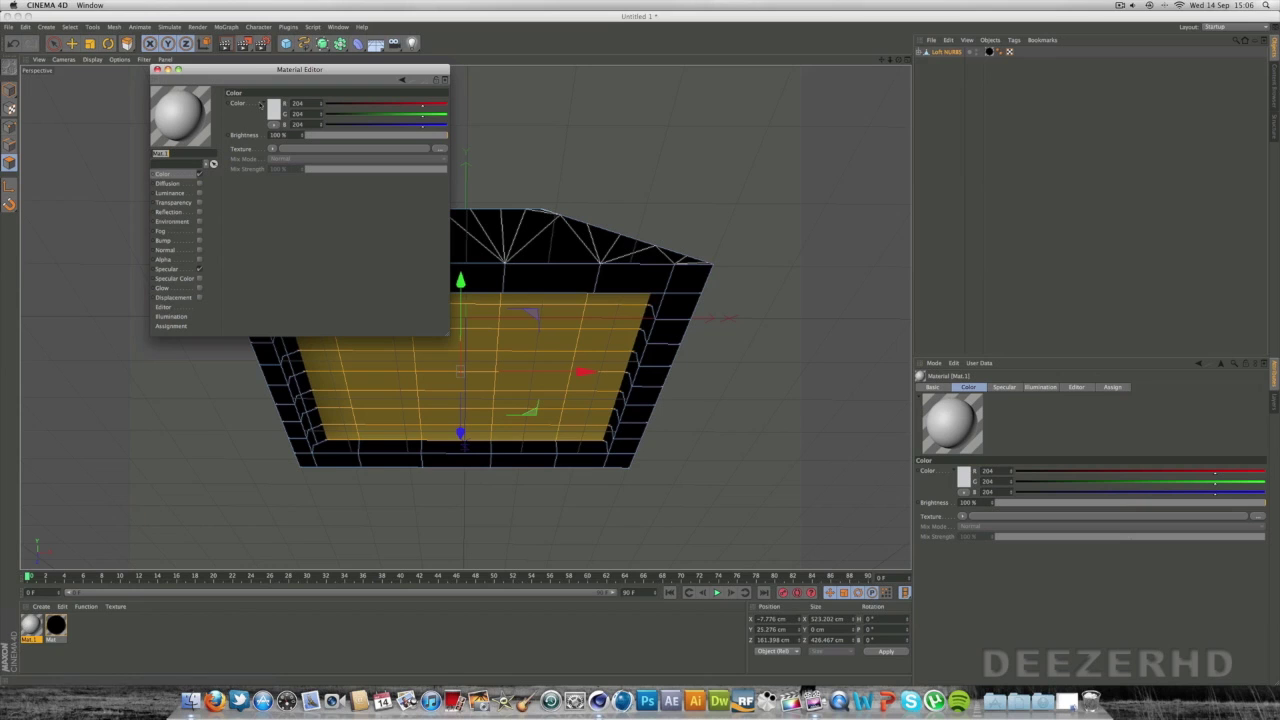
{"action": "type", "text": "selection"}
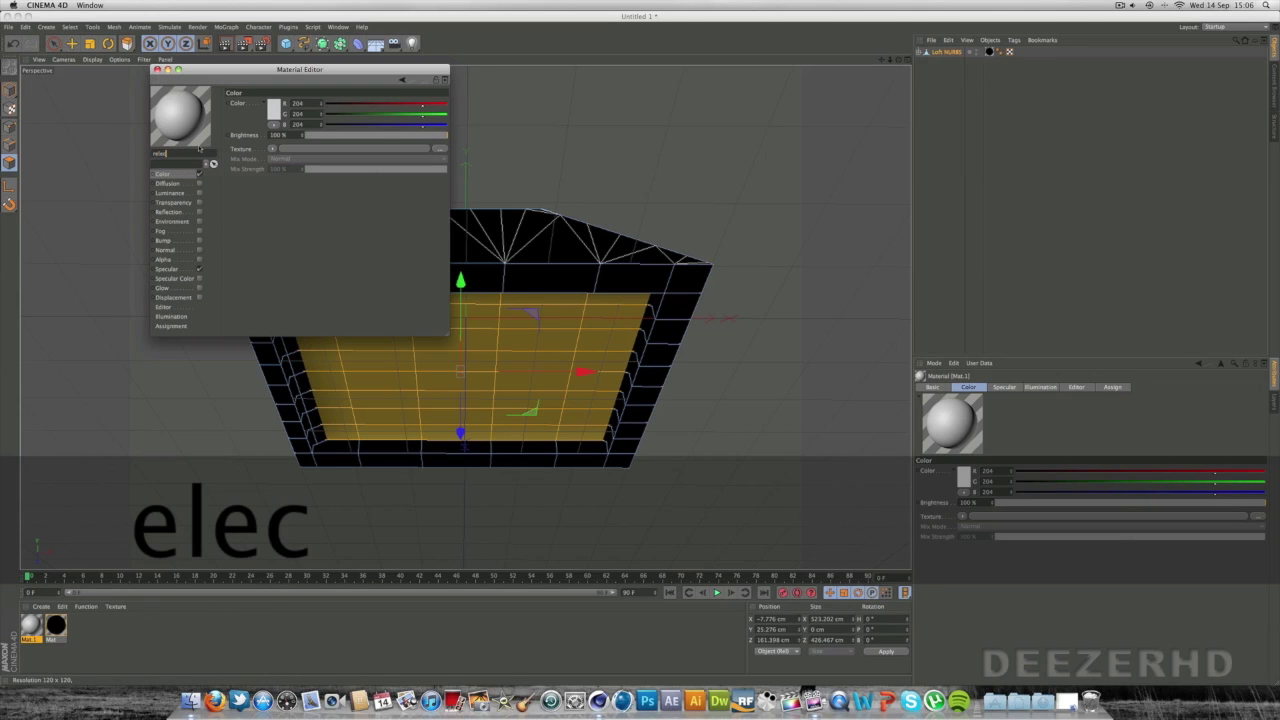
{"action": "key", "text": "Return"}
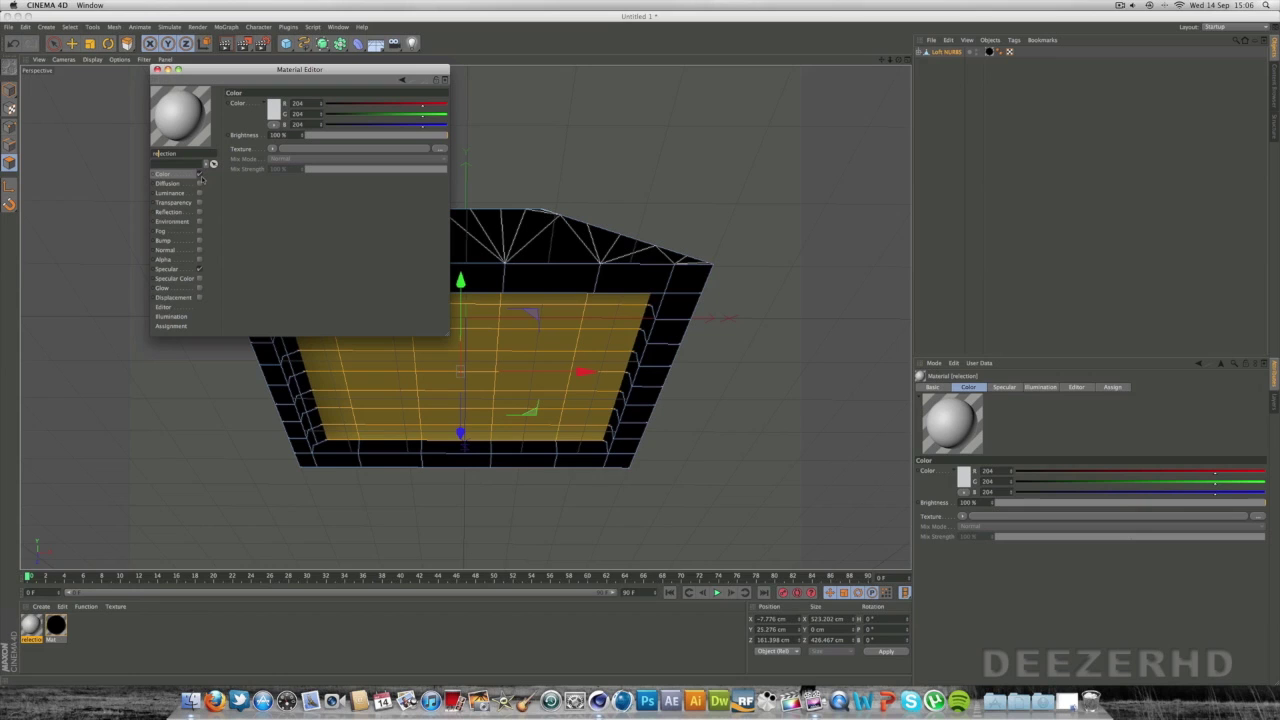
{"action": "type", "text": "f"}
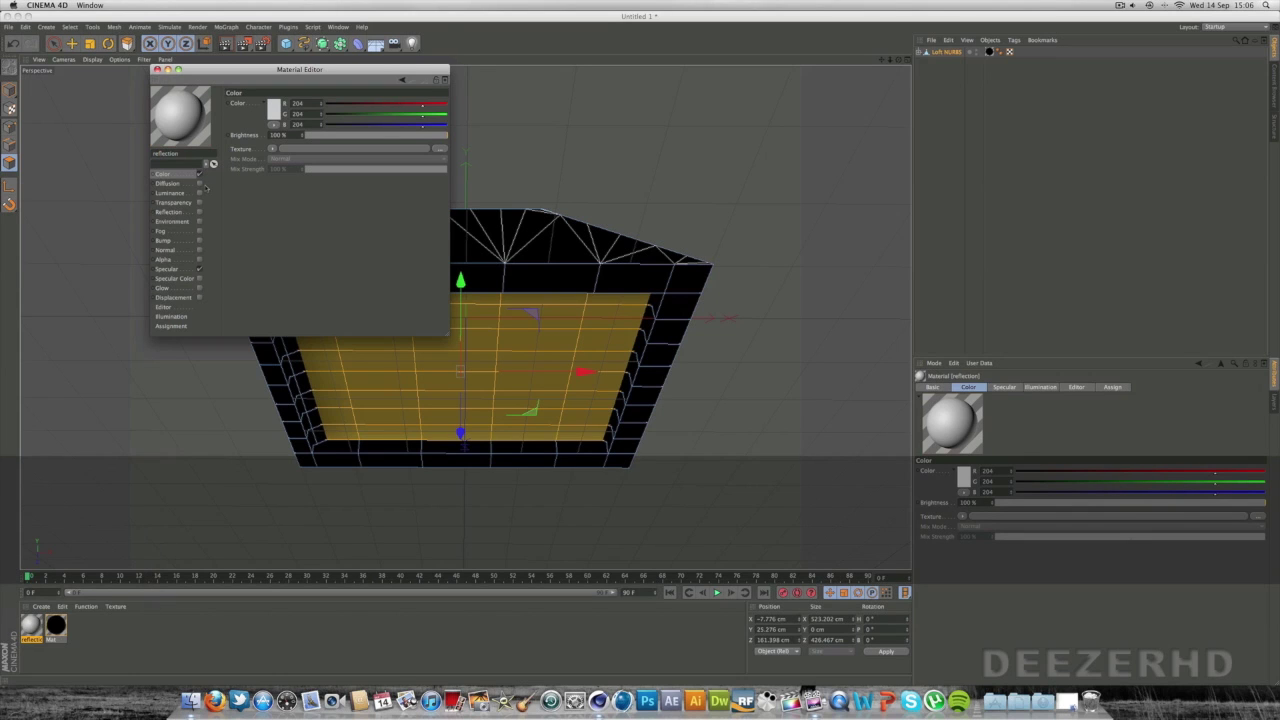
{"action": "left_click", "coordinate": [199, 174]}
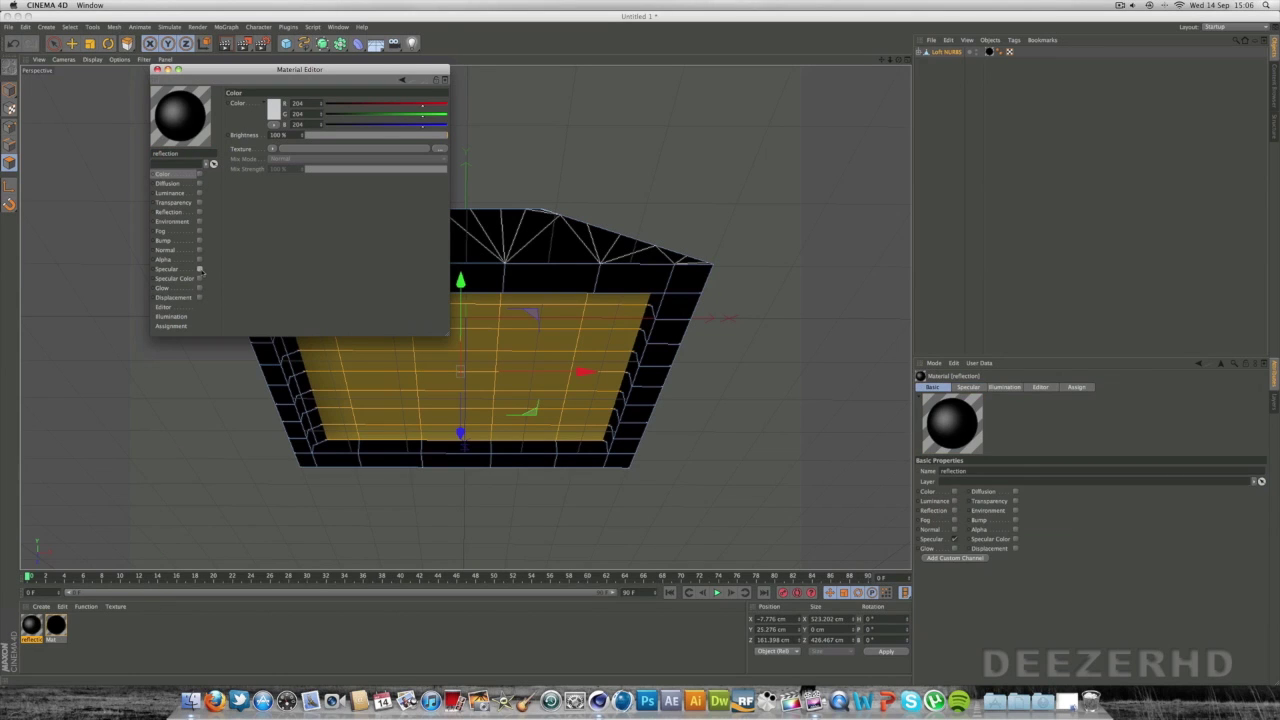
{"action": "left_click", "coordinate": [199, 269]}
{"action": "left_click", "coordinate": [199, 193]}
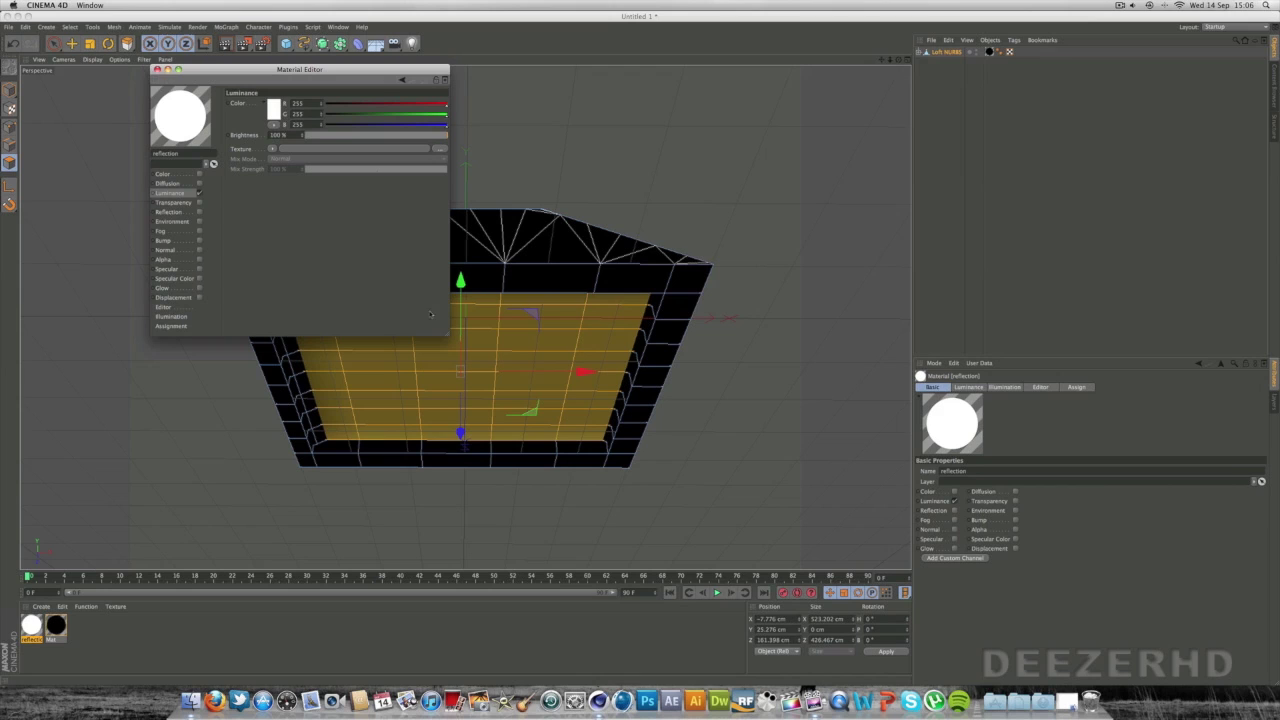
{"action": "left_click", "coordinate": [158, 70]}
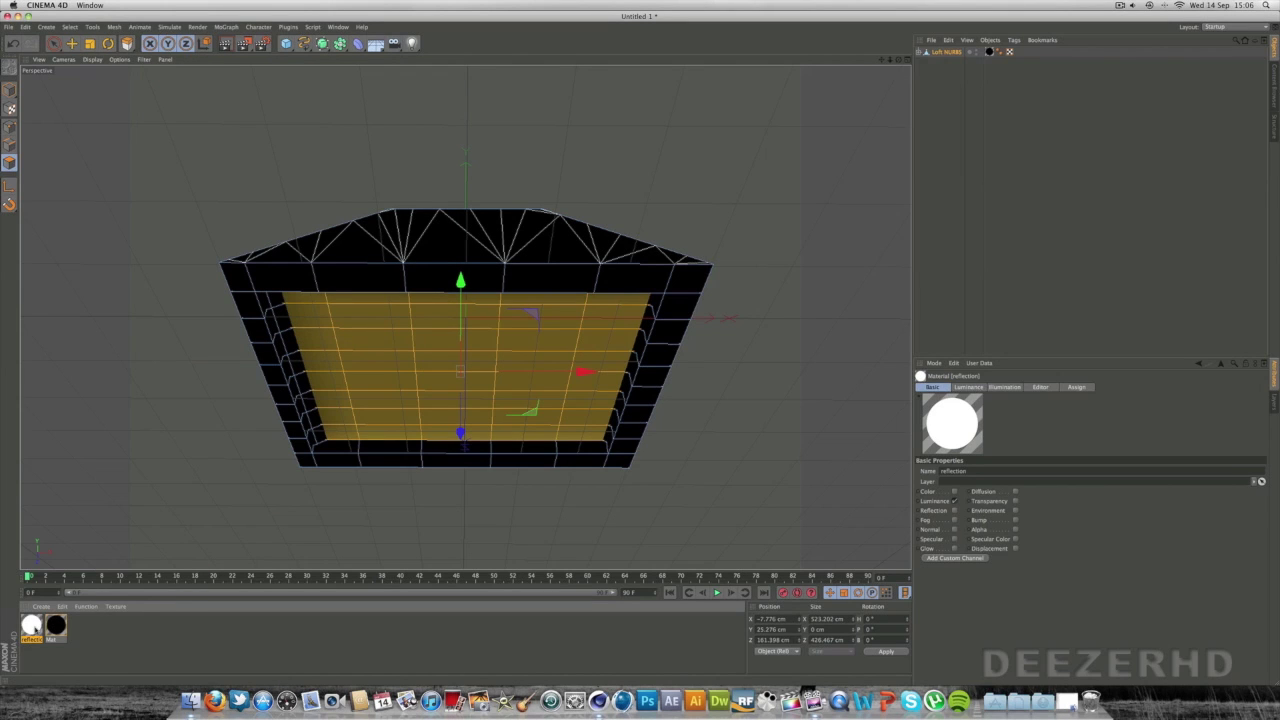
Apply the reflection material to the recess's selected polygons and check the housing from the side
{"action": "right_click", "coordinate": [31, 626]}
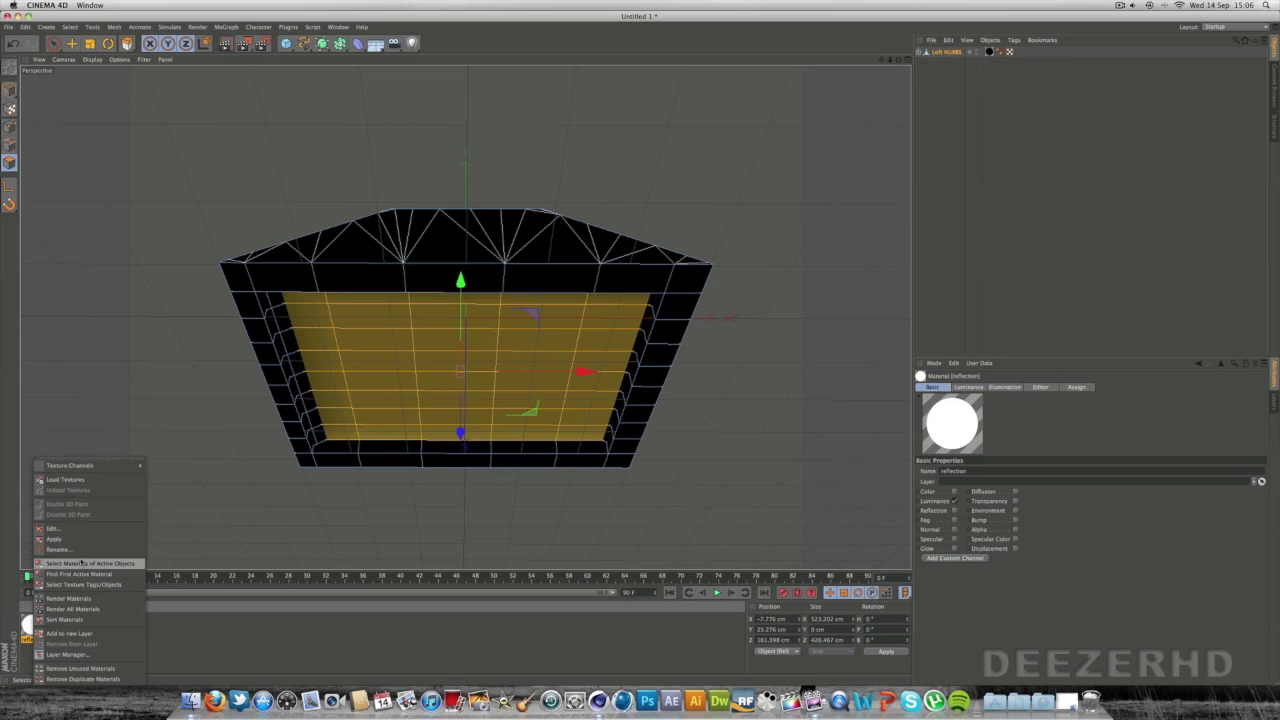
{"action": "left_click", "coordinate": [86, 540]}
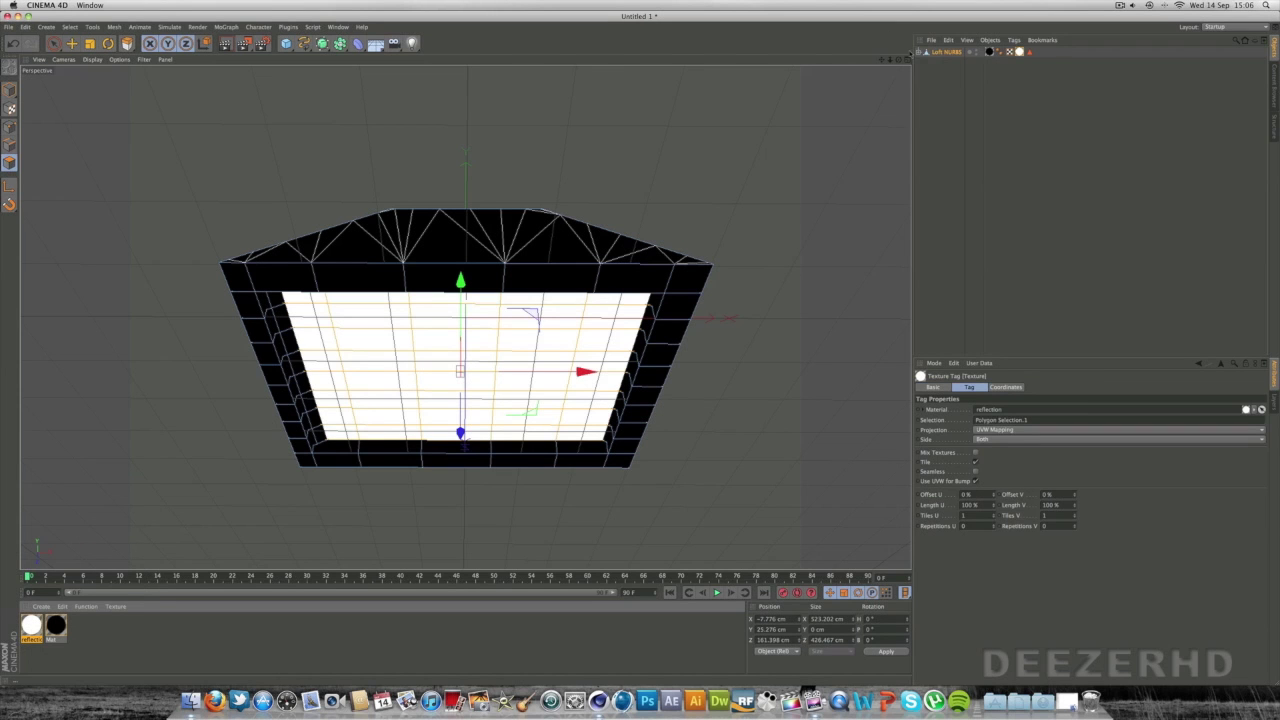
{"action": "left_click_drag", "start_coordinate": [900, 62], "coordinate": [700, 92]}
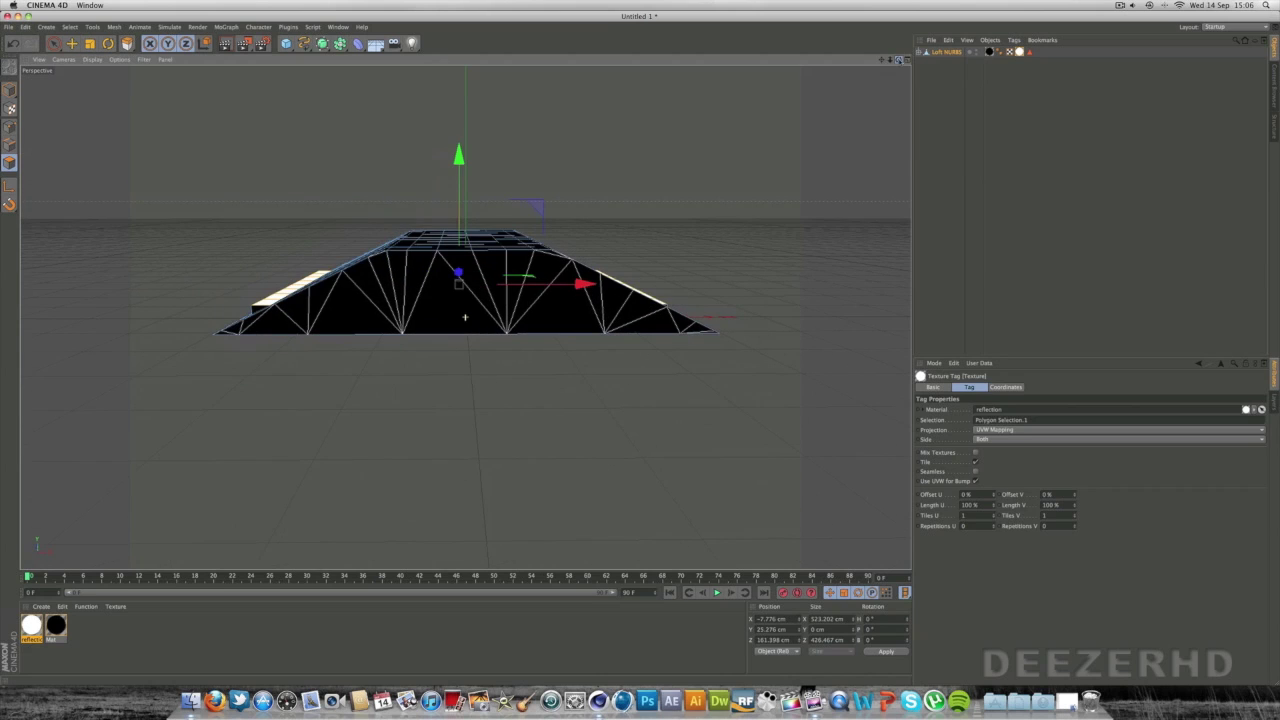
Undo the material assignment, the reflection material and the underside's extrusion
{"action": "key", "text": "super+z"}
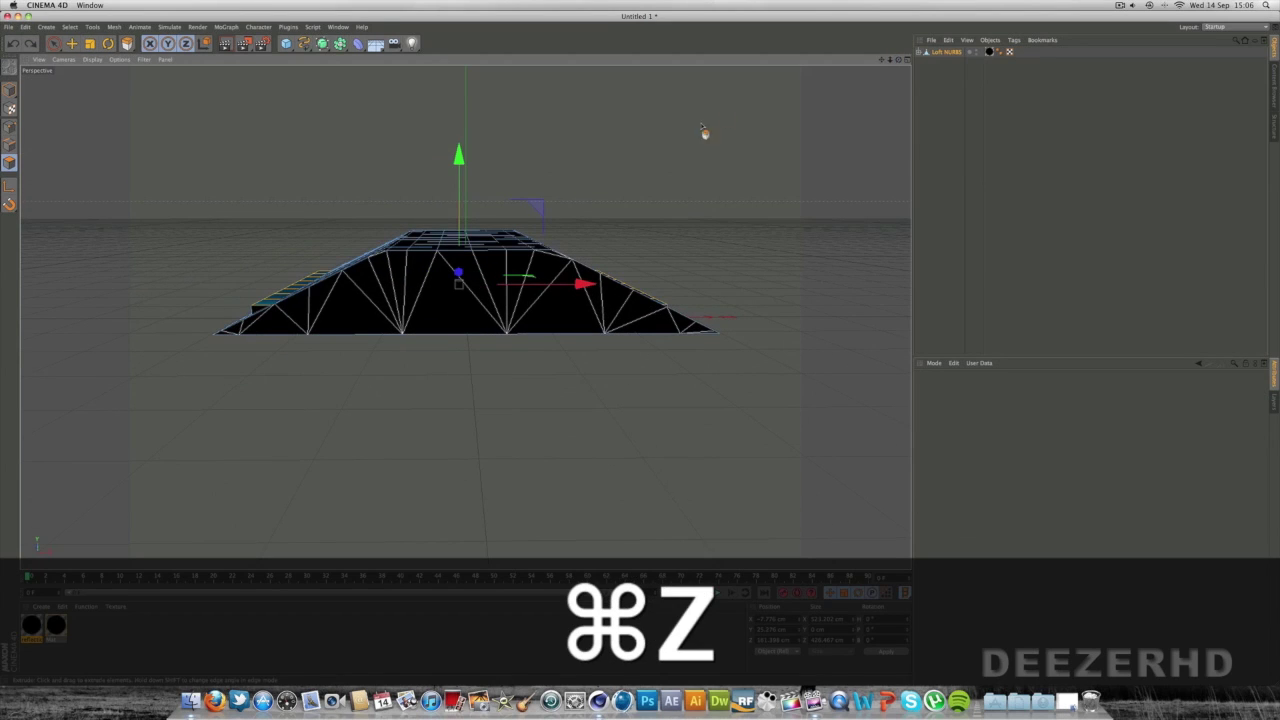
{"action": "key", "text": "super+z"}
{"action": "key", "text": "super+z"}
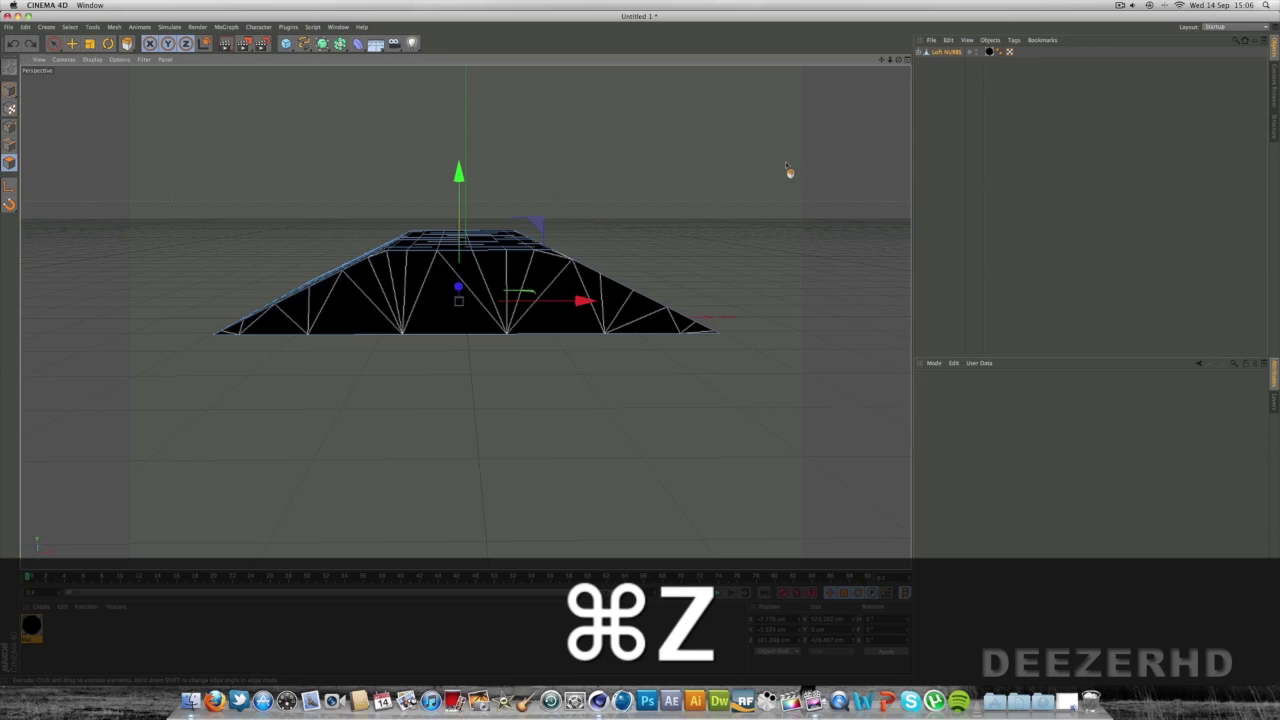
Extrude the selected inner polygons of the underside about 10 cm into the housing to form a shallower recess
{"action": "left_click_drag", "start_coordinate": [898, 59], "coordinate": [898, 8]}
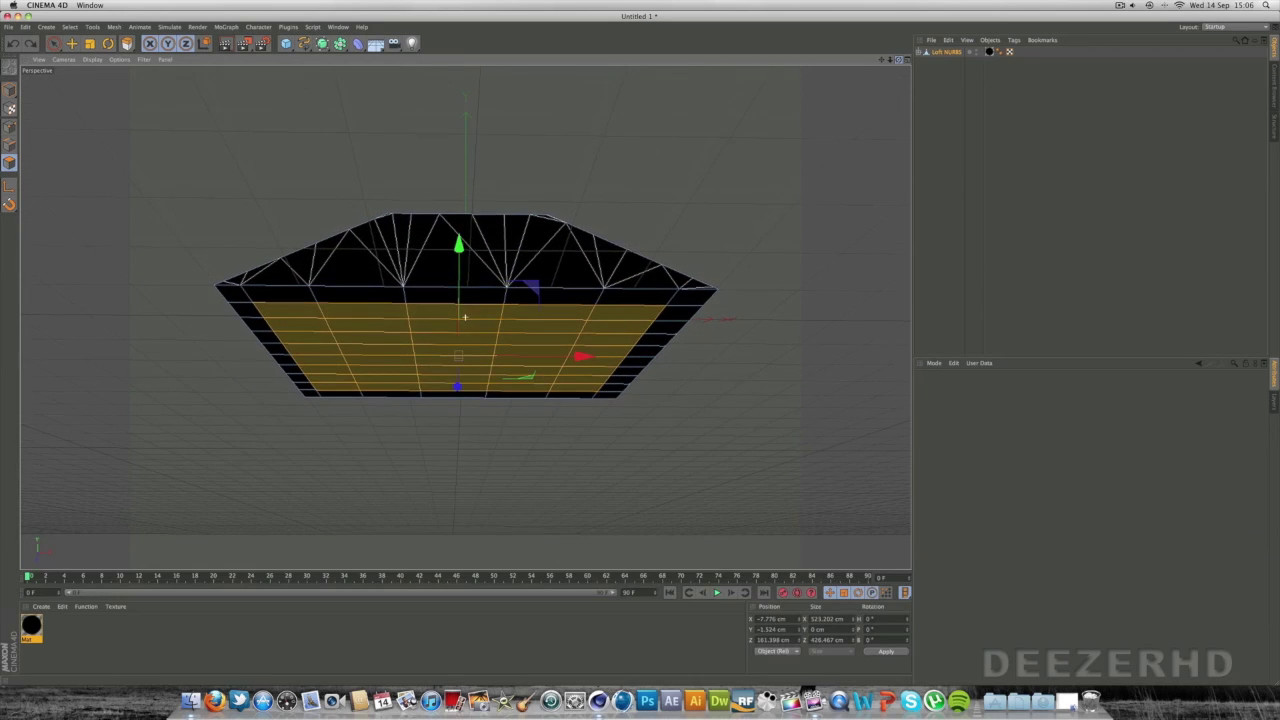
{"action": "key", "text": "d"}
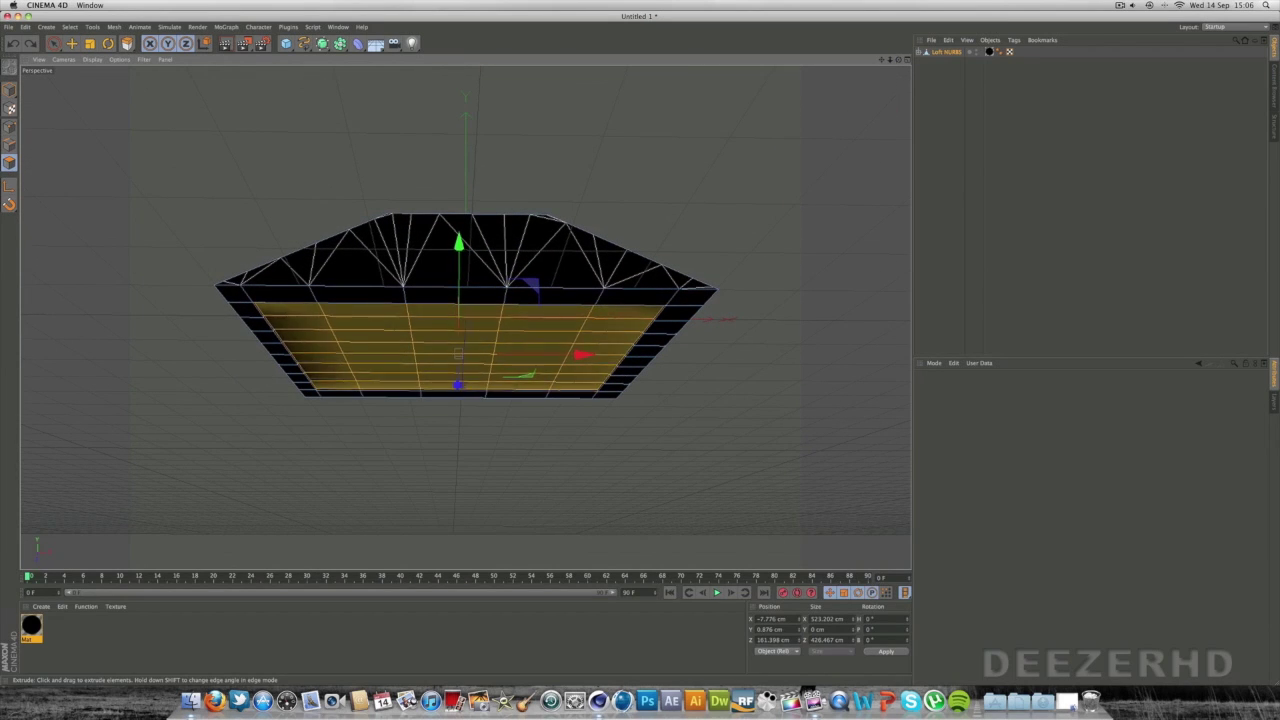
{"action": "left_click_drag", "start_coordinate": [458, 354], "coordinate": [438, 354]}
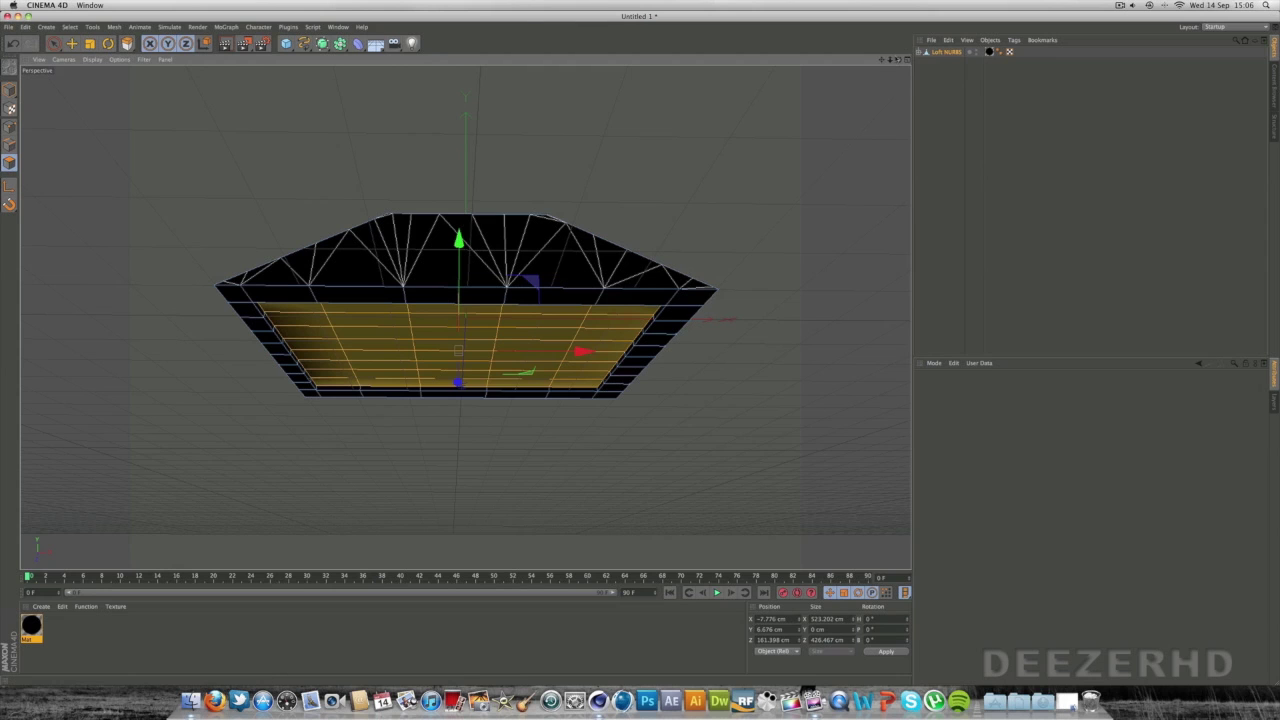
{"action": "mouse_move", "coordinate": [898, 59]}
{"action": "left_mouse_down"}
{"action": "mouse_move", "coordinate": [925, 105]}
{"action": "mouse_move", "coordinate": [898, 92]}
{"action": "mouse_move", "coordinate": [898, 59]}
{"action": "left_mouse_up"}
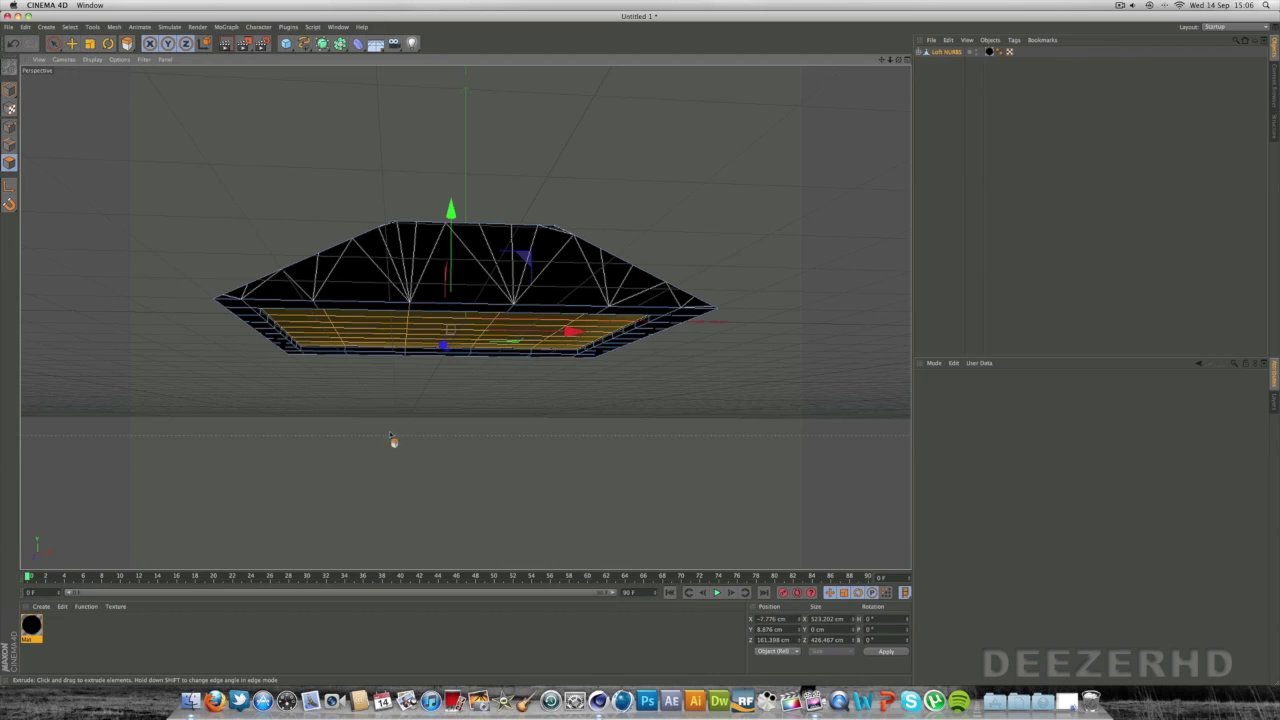
Create another material named reflection with only Luminance enabled, turning off Color and Specular
{"action": "double_click", "coordinate": [135, 630]}
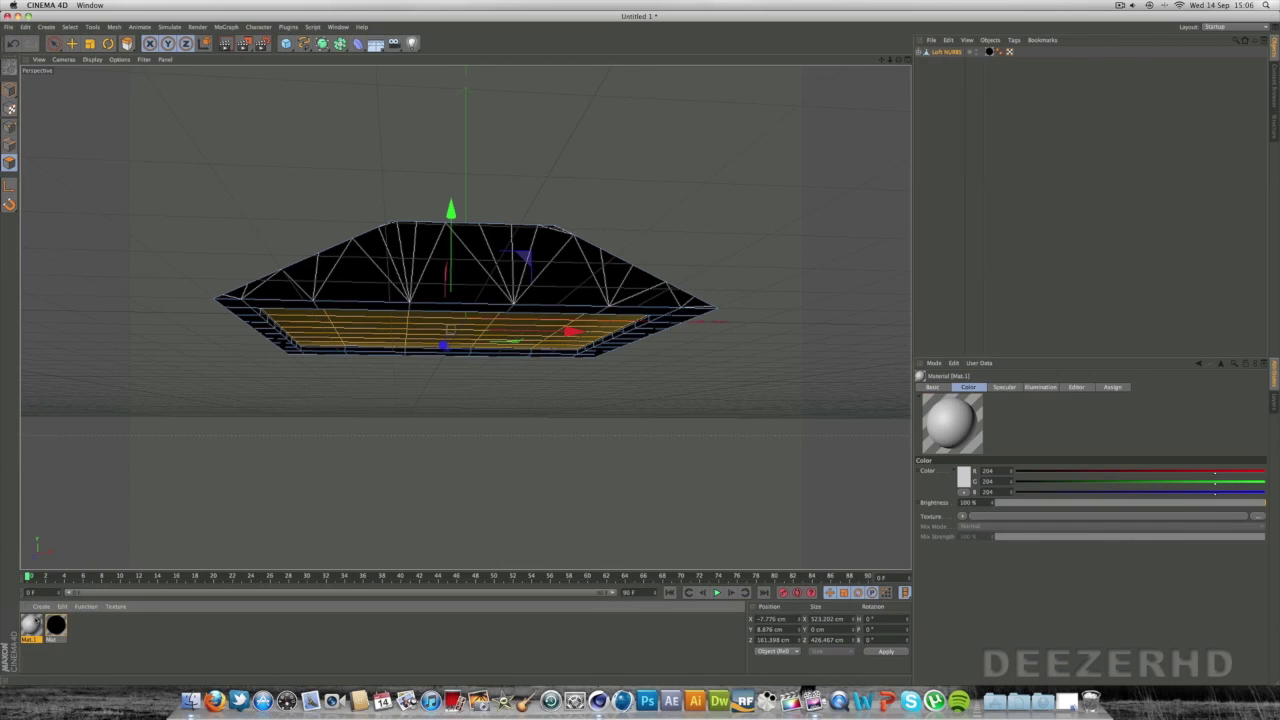
{"action": "double_click", "coordinate": [31, 626]}
{"action": "type", "text": "re"}
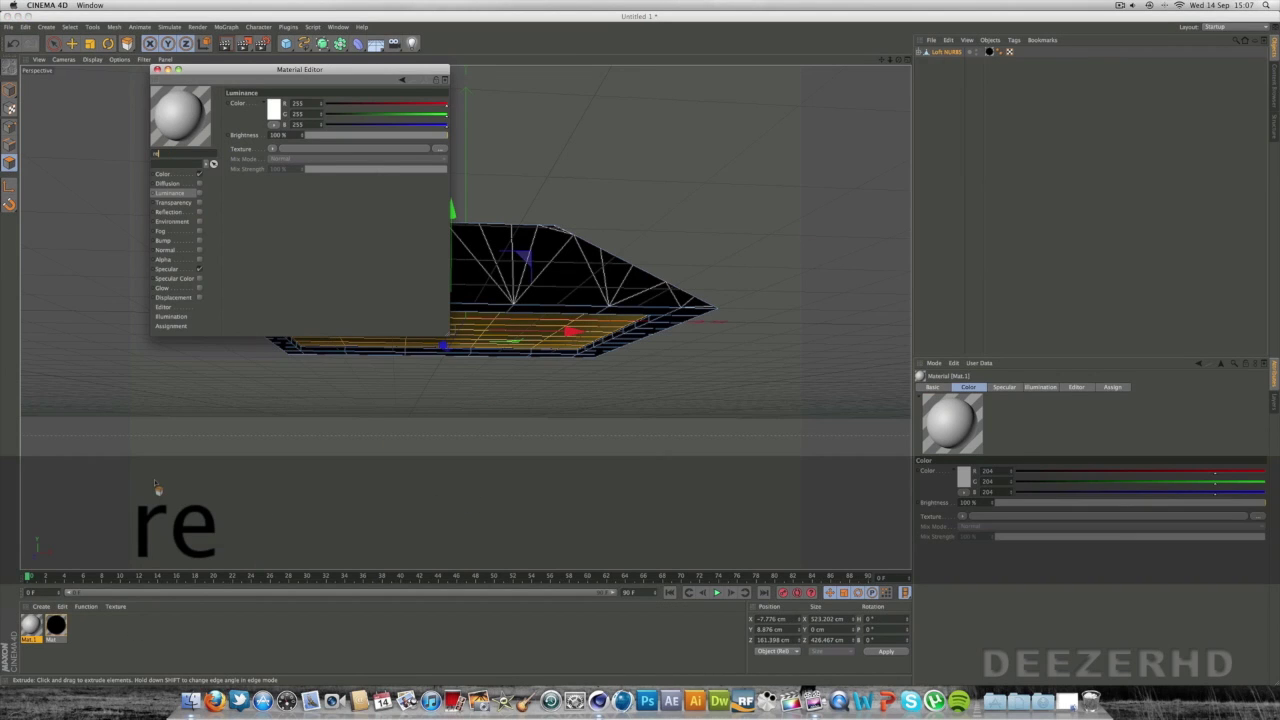
{"action": "type", "text": "flection"}
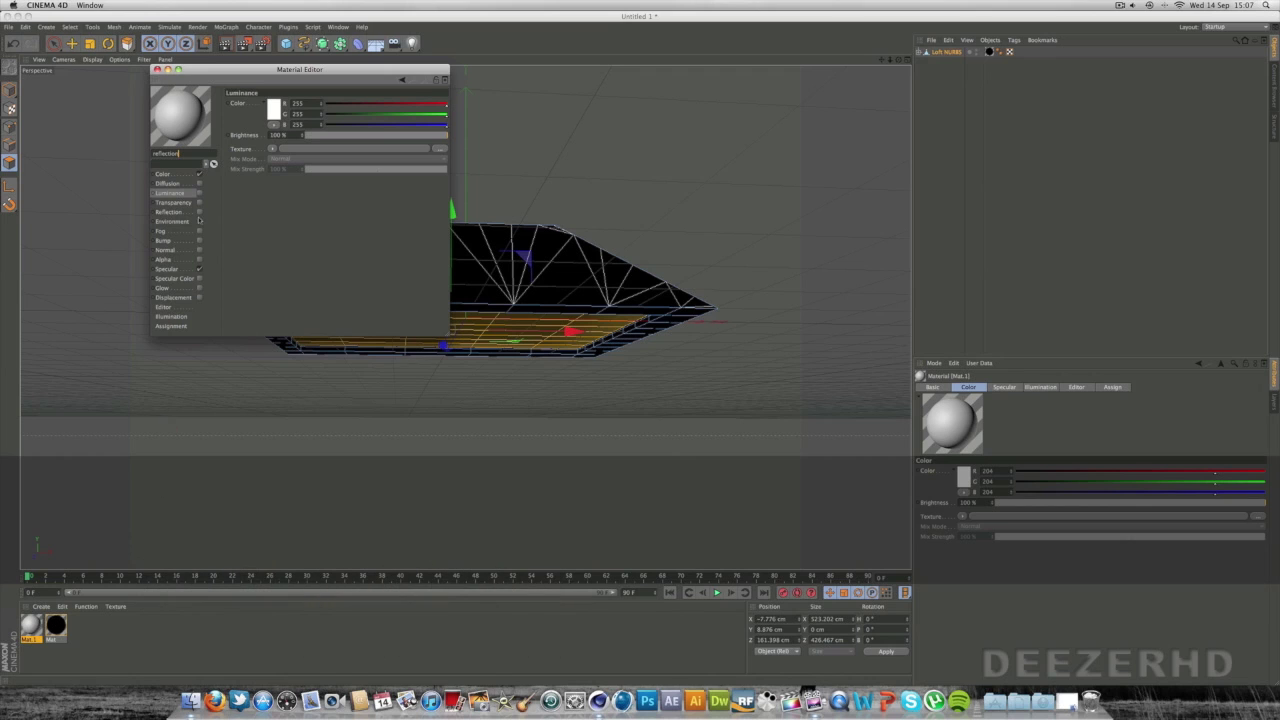
{"action": "left_click", "coordinate": [200, 192]}
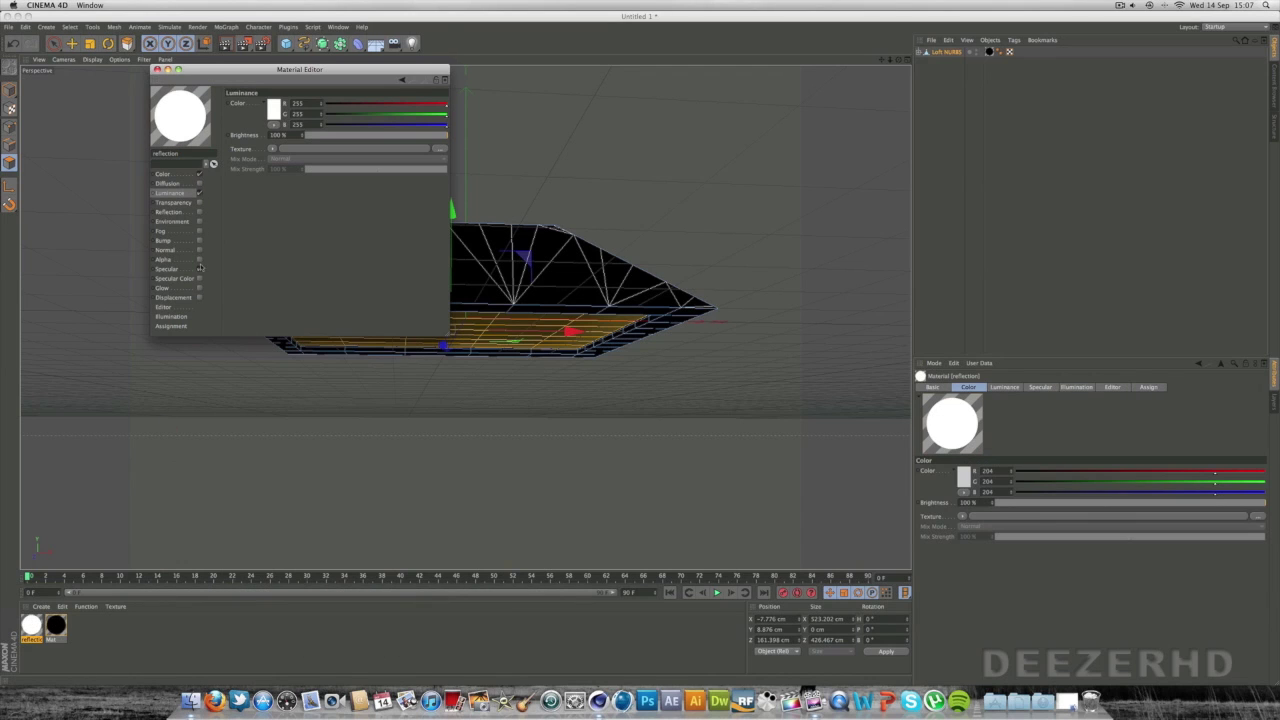
{"action": "left_click", "coordinate": [200, 174]}
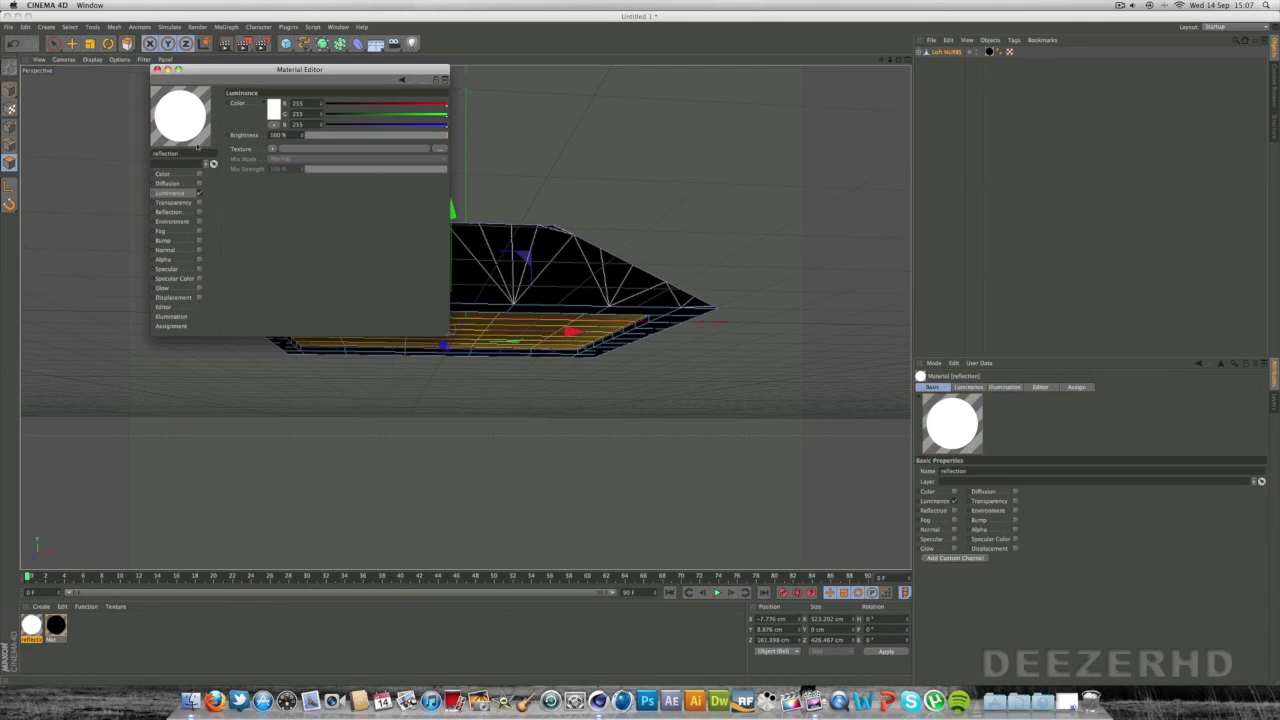
{"action": "left_click", "coordinate": [157, 69]}
Apply the luminous reflection material to the selected polygons inside the shallow recess
{"action": "right_click", "coordinate": [31, 625]}
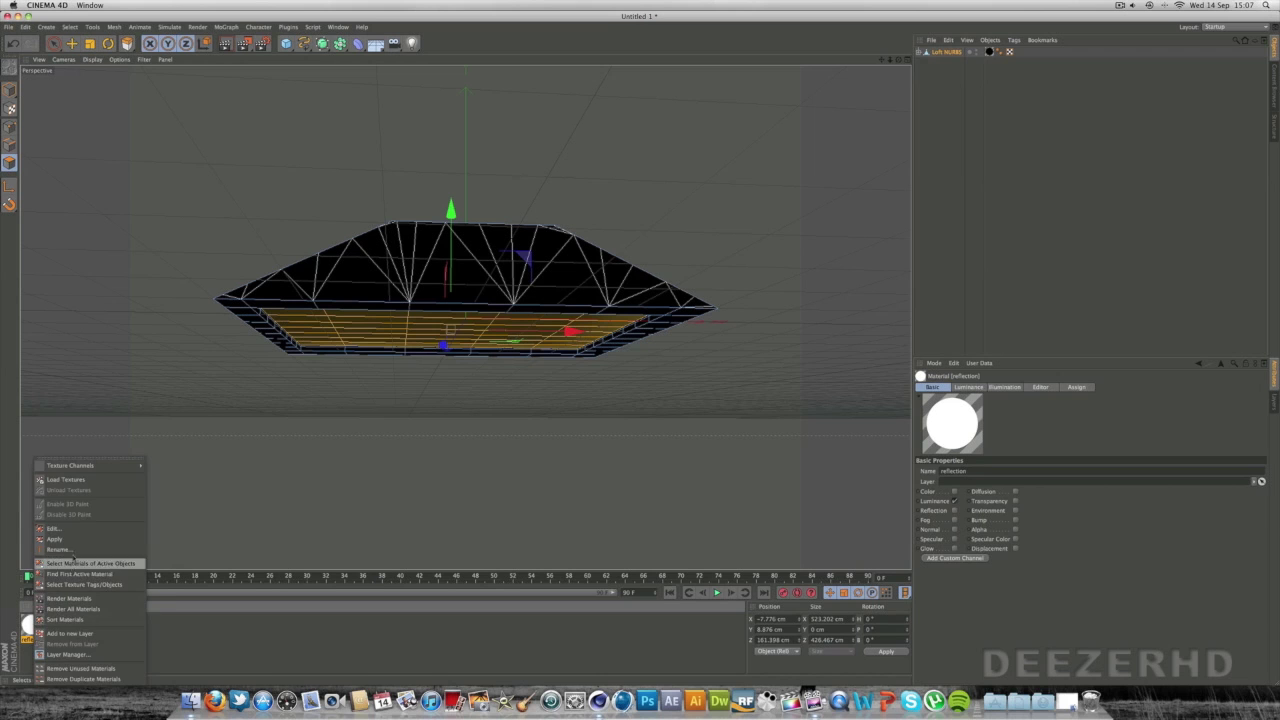
{"action": "left_click", "coordinate": [80, 549]}
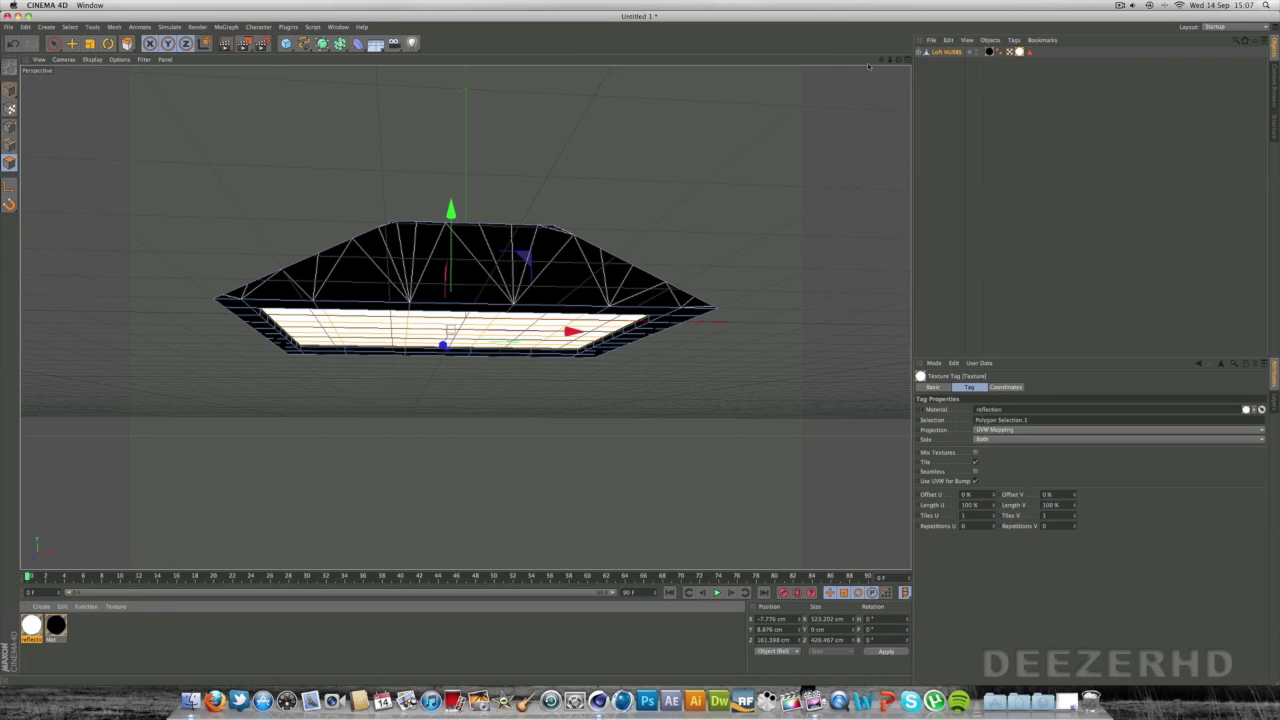
{"action": "left_click_drag", "start_coordinate": [430, 300], "coordinate": [440, 350], "text": "alt"}
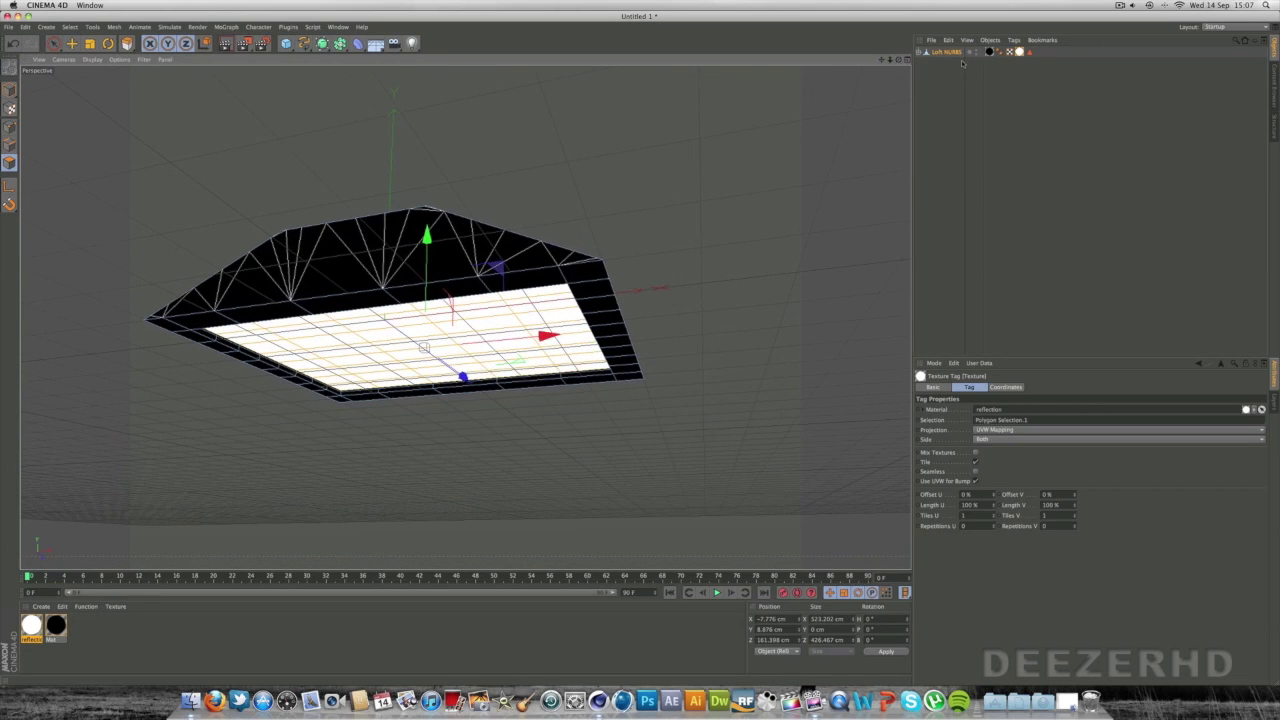
Group the Loft NURBS polygon object under a null and name the group Softbox
{"action": "left_click", "coordinate": [947, 51]}
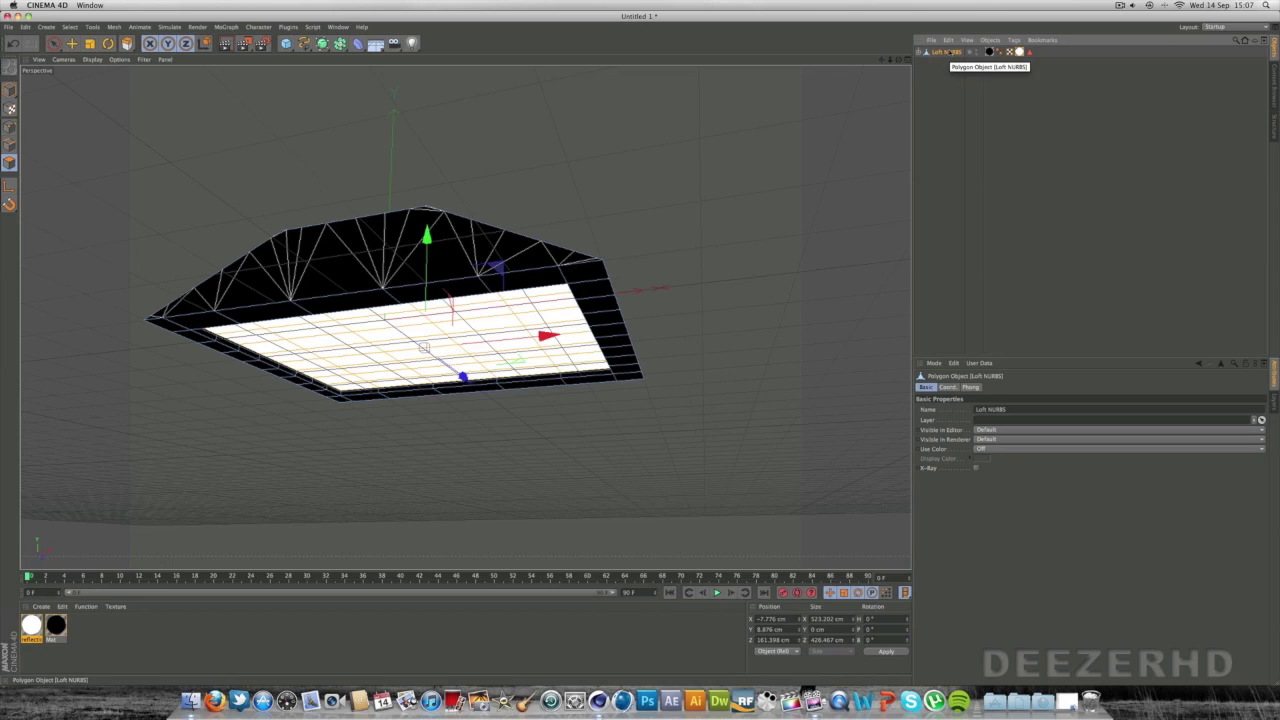
{"action": "key", "text": "alt+g"}
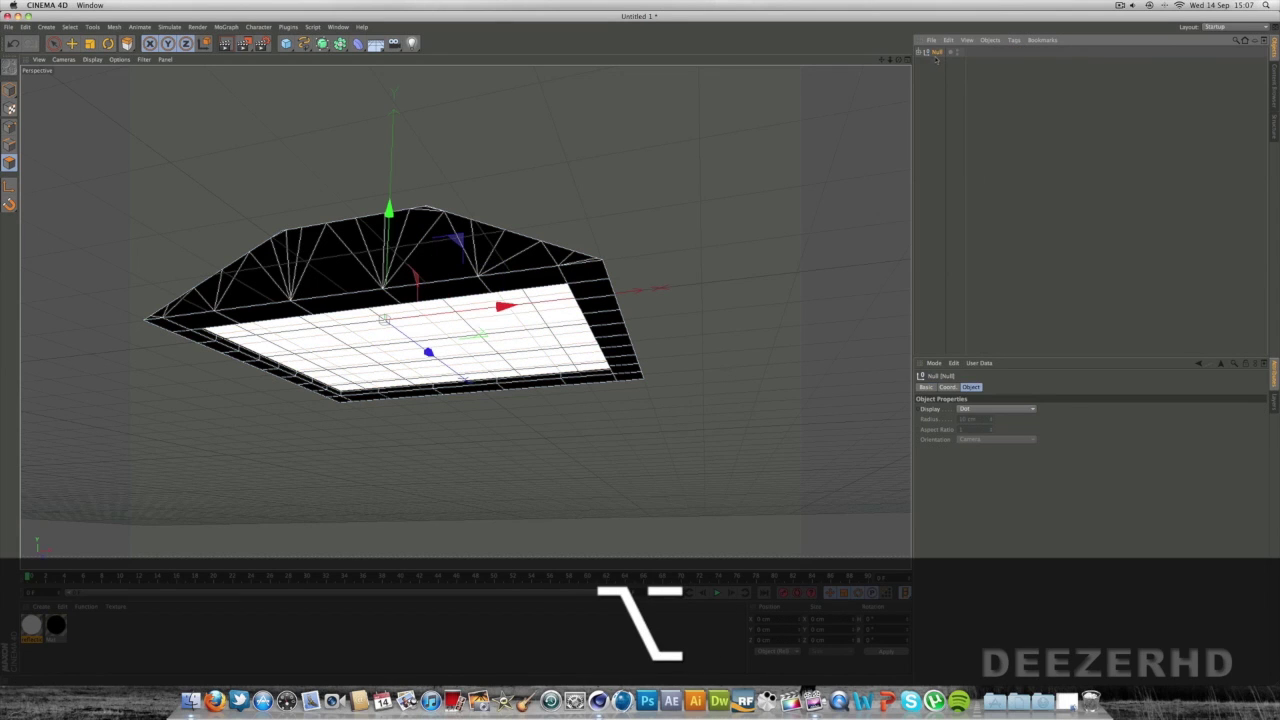
{"action": "type", "text": "Lo"}
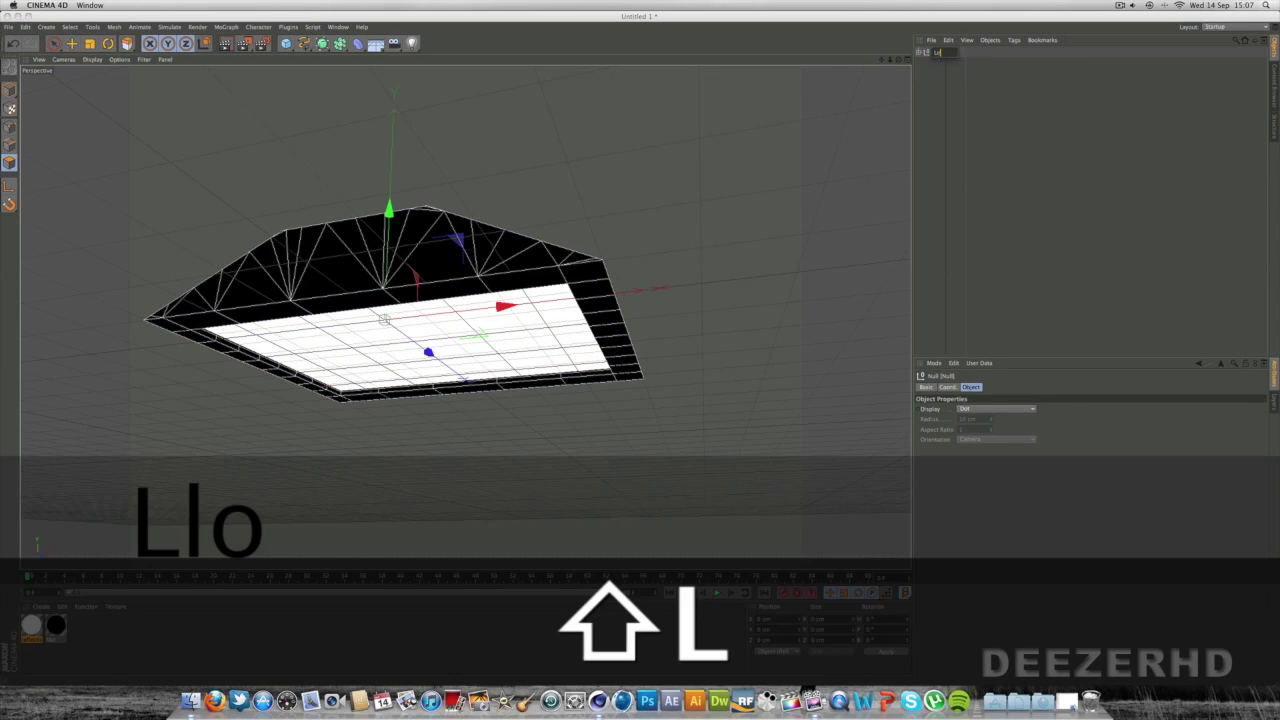
{"action": "type", "text": "jgS"}
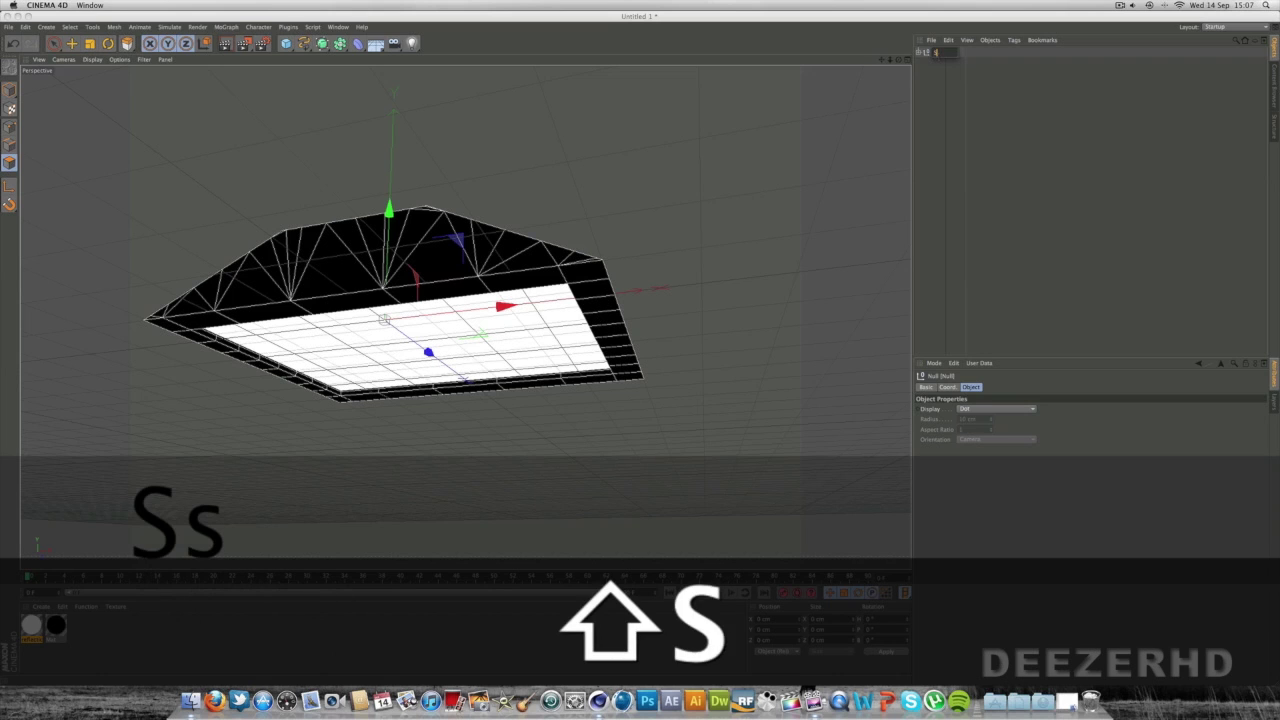
{"action": "type", "text": "oftbox"}
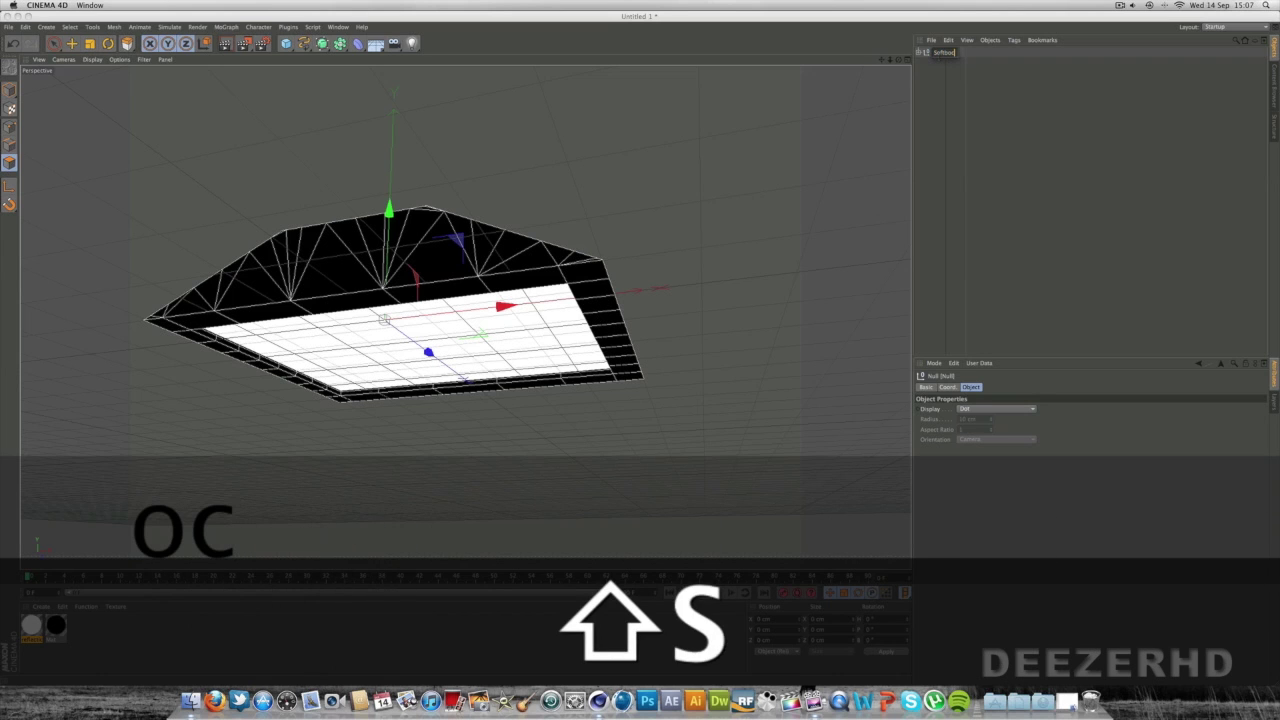
{"action": "key", "text": "Return"}
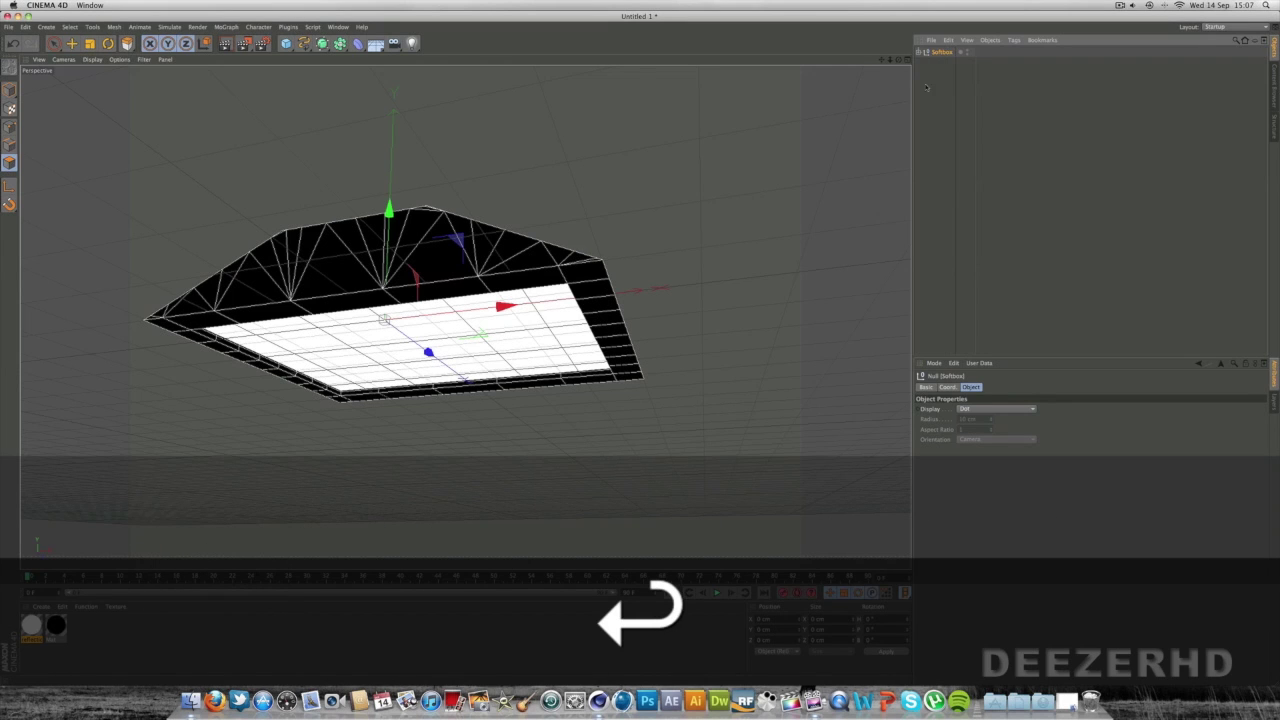
Add an area light at the softbox and rotate it to face straight down
{"action": "mouse_move", "coordinate": [898, 60]}
{"action": "left_mouse_down"}
{"action": "mouse_move", "coordinate": [930, 100]}
{"action": "mouse_move", "coordinate": [850, 150]}
{"action": "mouse_move", "coordinate": [920, 62]}
{"action": "mouse_move", "coordinate": [885, 62]}
{"action": "mouse_move", "coordinate": [899, 66]}
{"action": "left_mouse_up"}
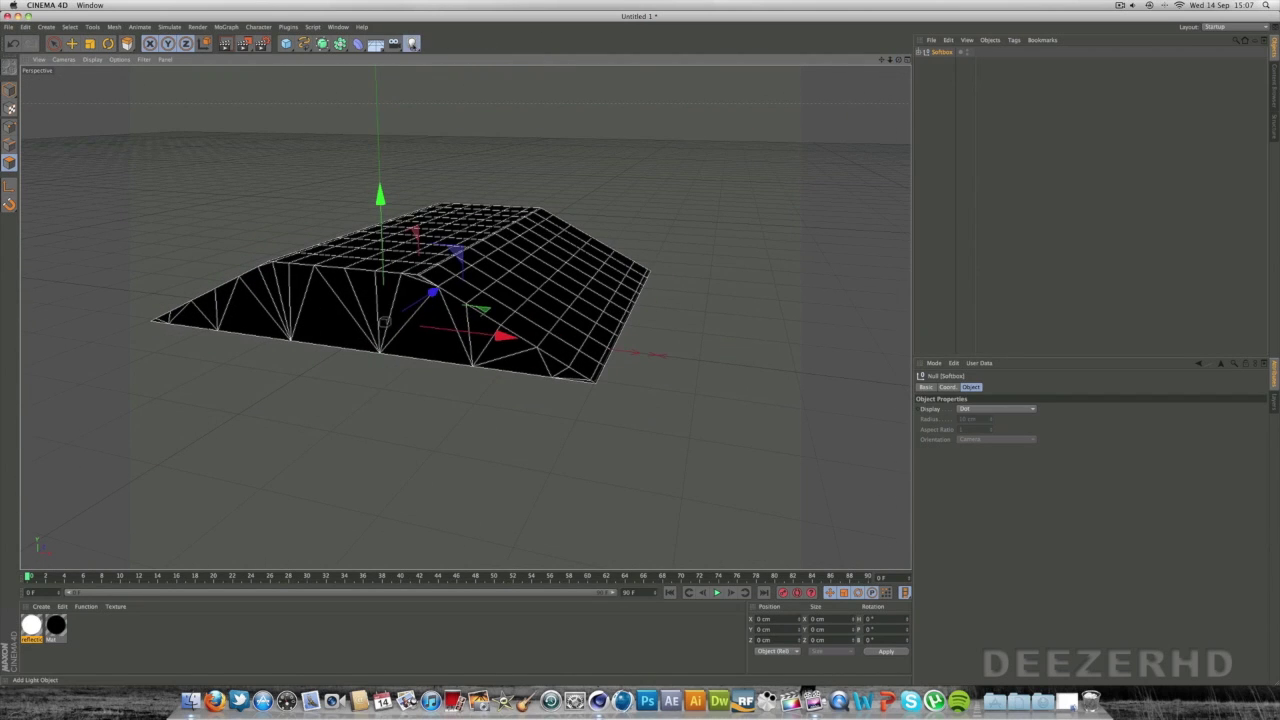
{"action": "left_click_drag", "start_coordinate": [411, 43], "coordinate": [511, 84]}
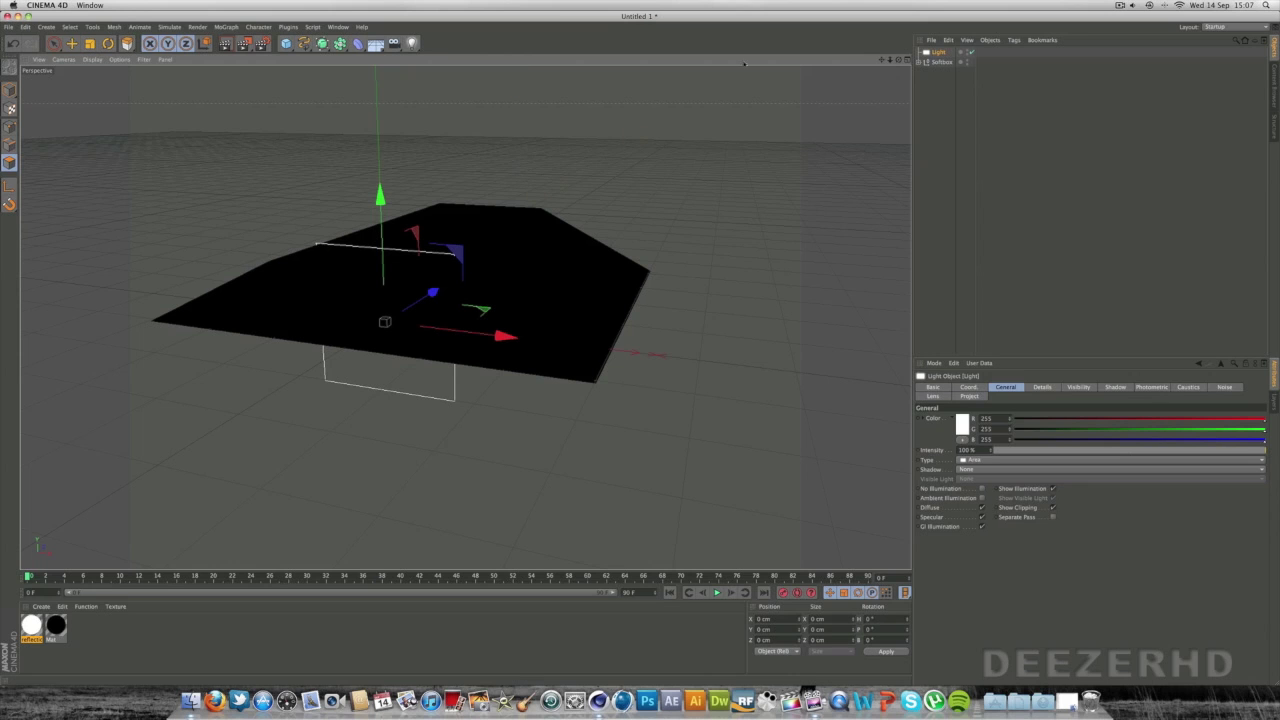
{"action": "left_click", "coordinate": [107, 43]}
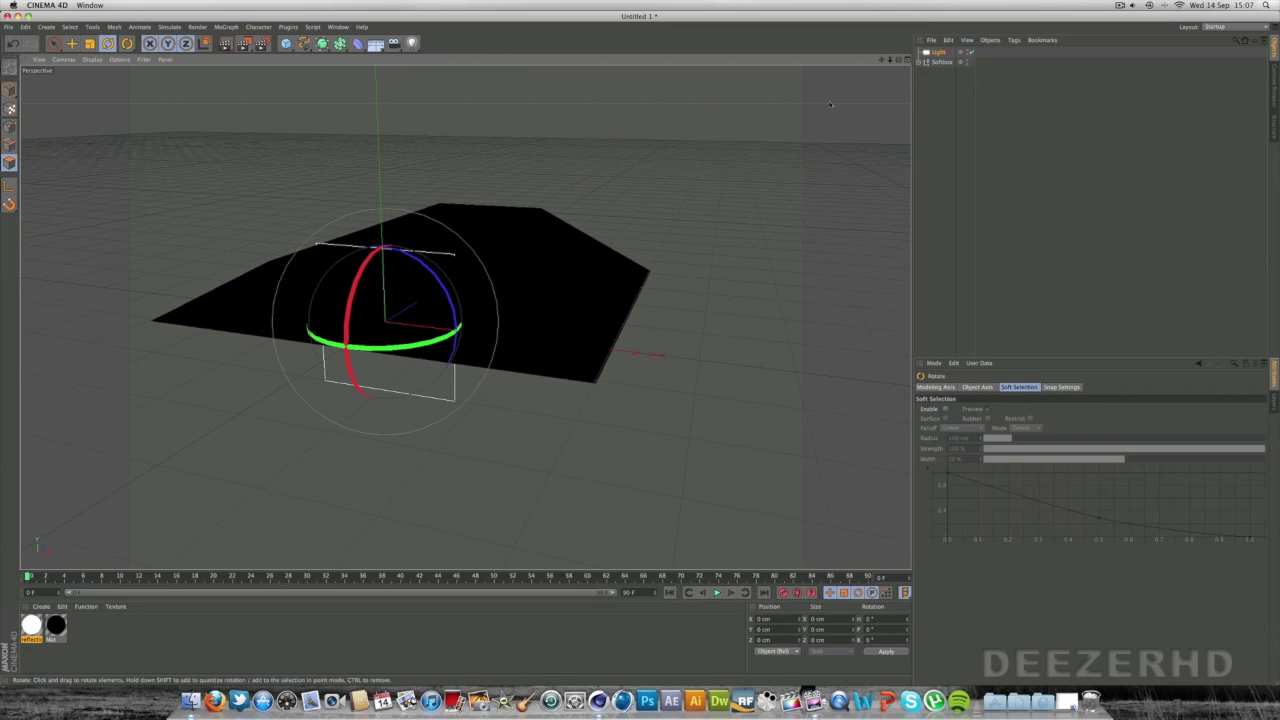
{"action": "left_click_drag", "start_coordinate": [898, 60], "coordinate": [840, 70]}
{"action": "left_click_drag", "start_coordinate": [465, 318], "coordinate": [393, 318], "text": "alt"}
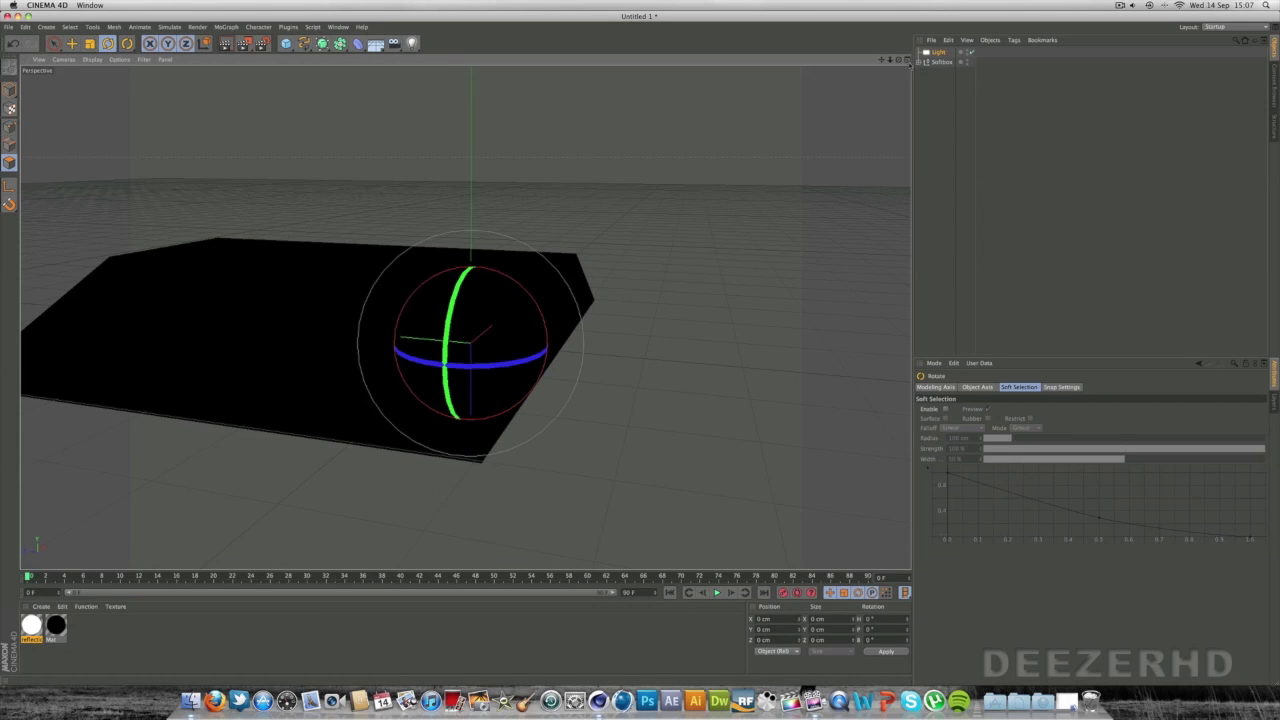
Move the area light to the middle of the softbox footprint in the top view, about X 7.6 cm, Z 173 cm
{"action": "left_click", "coordinate": [907, 60]}
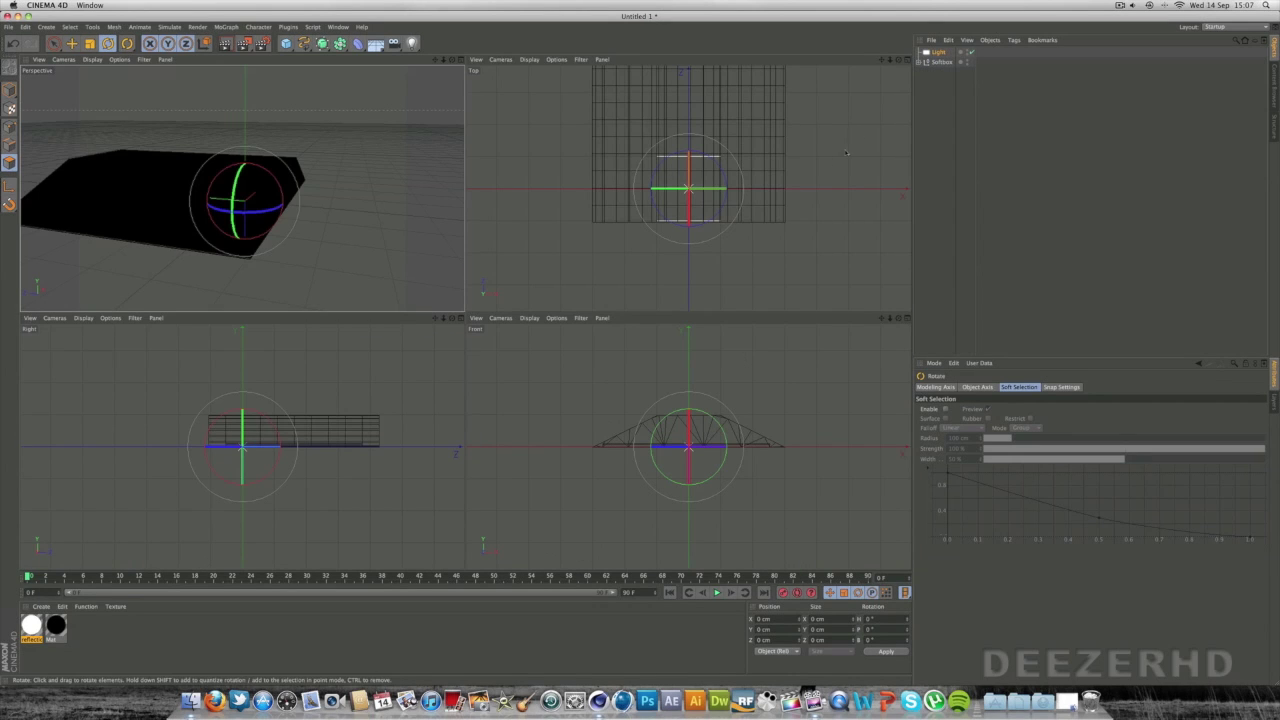
{"action": "left_click", "coordinate": [907, 60]}
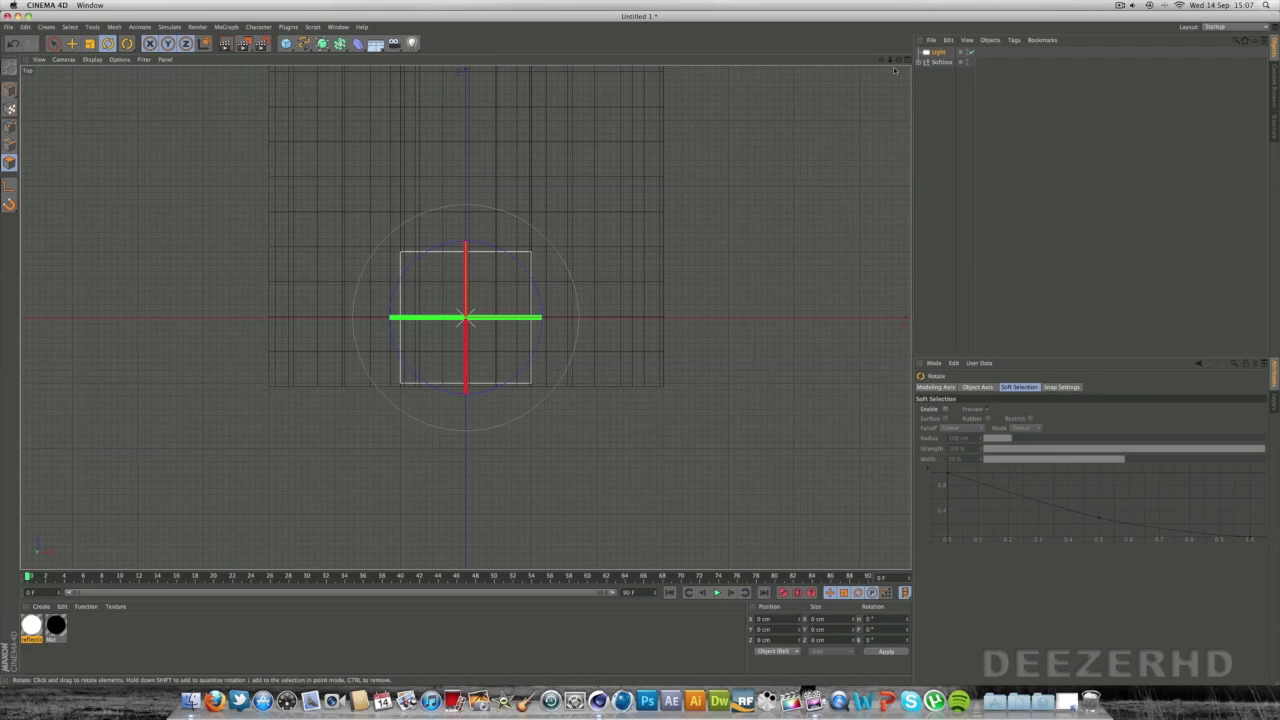
{"action": "left_click_drag", "start_coordinate": [881, 60], "coordinate": [881, 161]}
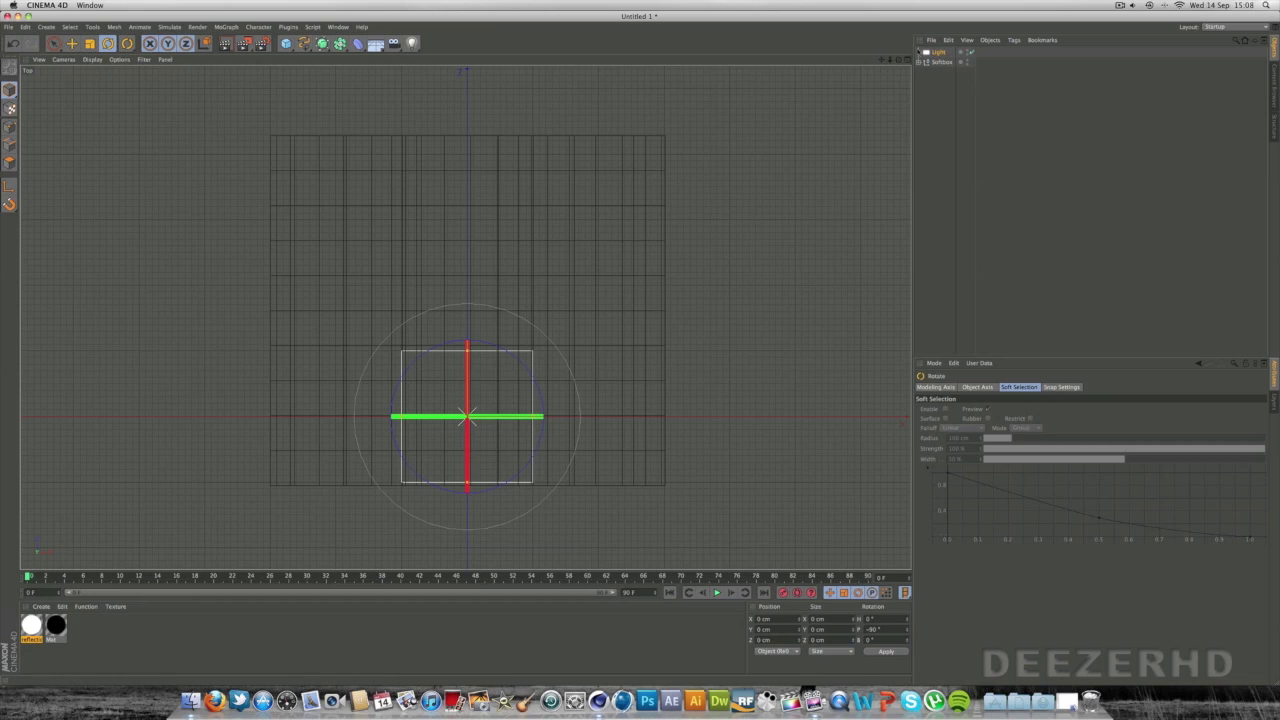
{"action": "left_click", "coordinate": [928, 54]}
{"action": "left_click", "coordinate": [54, 43]}
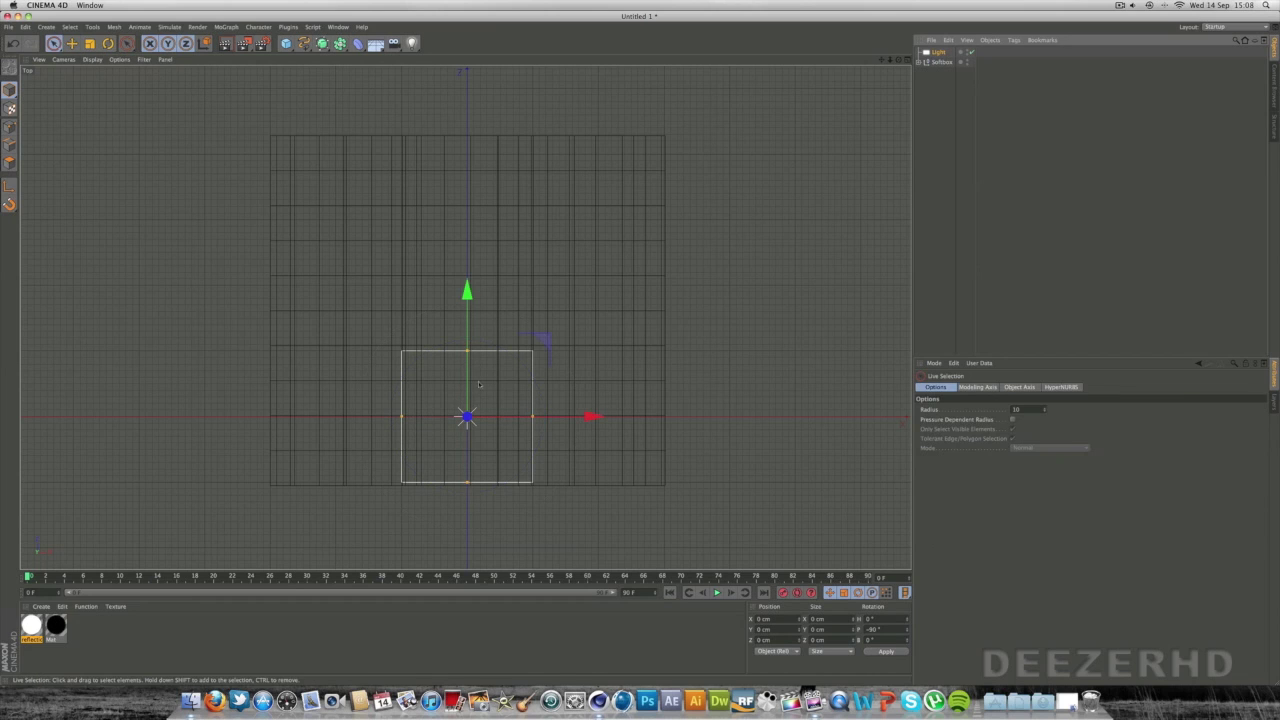
{"action": "left_click_drag", "start_coordinate": [482, 368], "coordinate": [479, 256]}
Stretch the area light's width and depth to nearly fill the softbox footprint, and shift it to about Z 164.6 cm
{"action": "left_click_drag", "start_coordinate": [532, 301], "coordinate": [597, 302]}
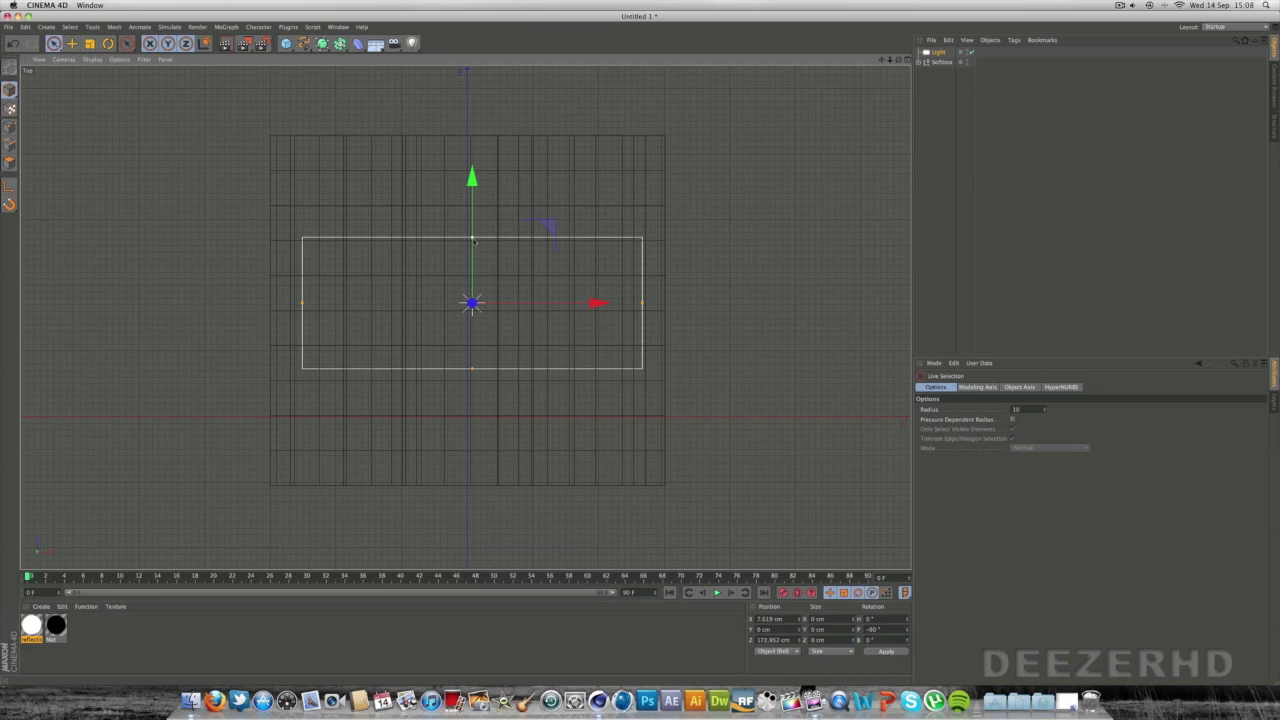
{"action": "left_click_drag", "start_coordinate": [474, 241], "coordinate": [473, 163]}
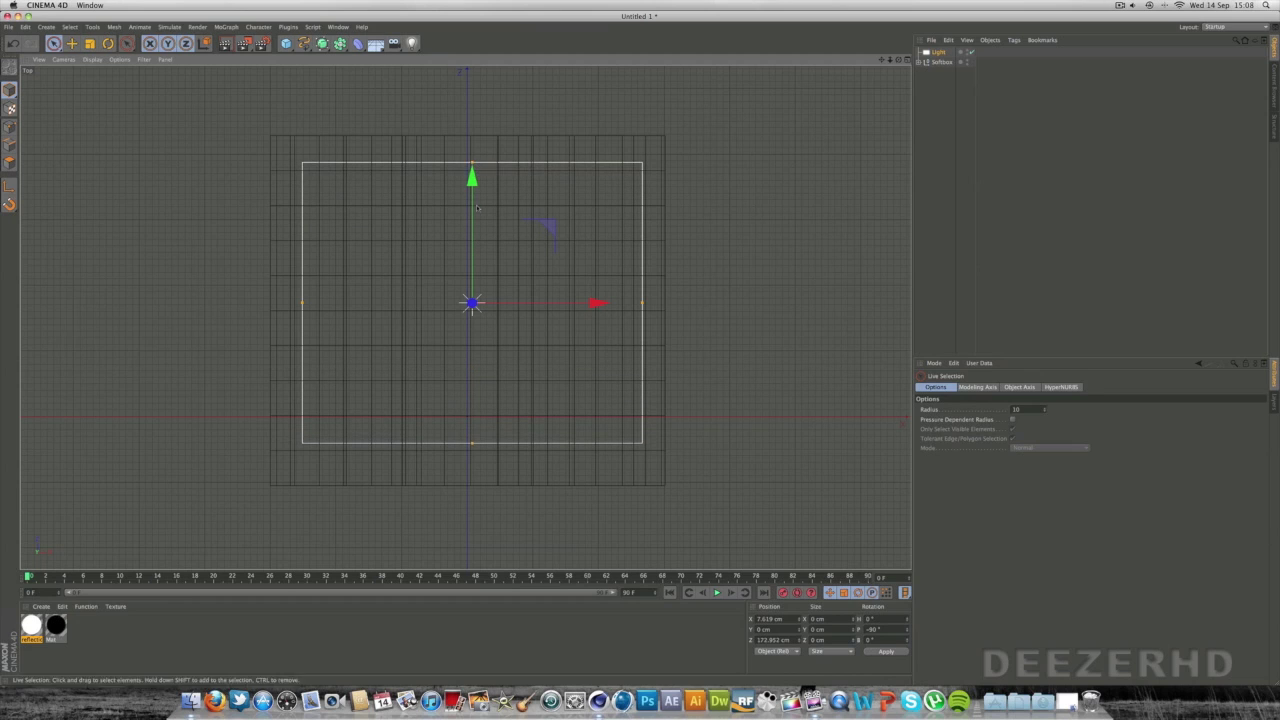
{"action": "left_click_drag", "start_coordinate": [471, 219], "coordinate": [471, 225]}
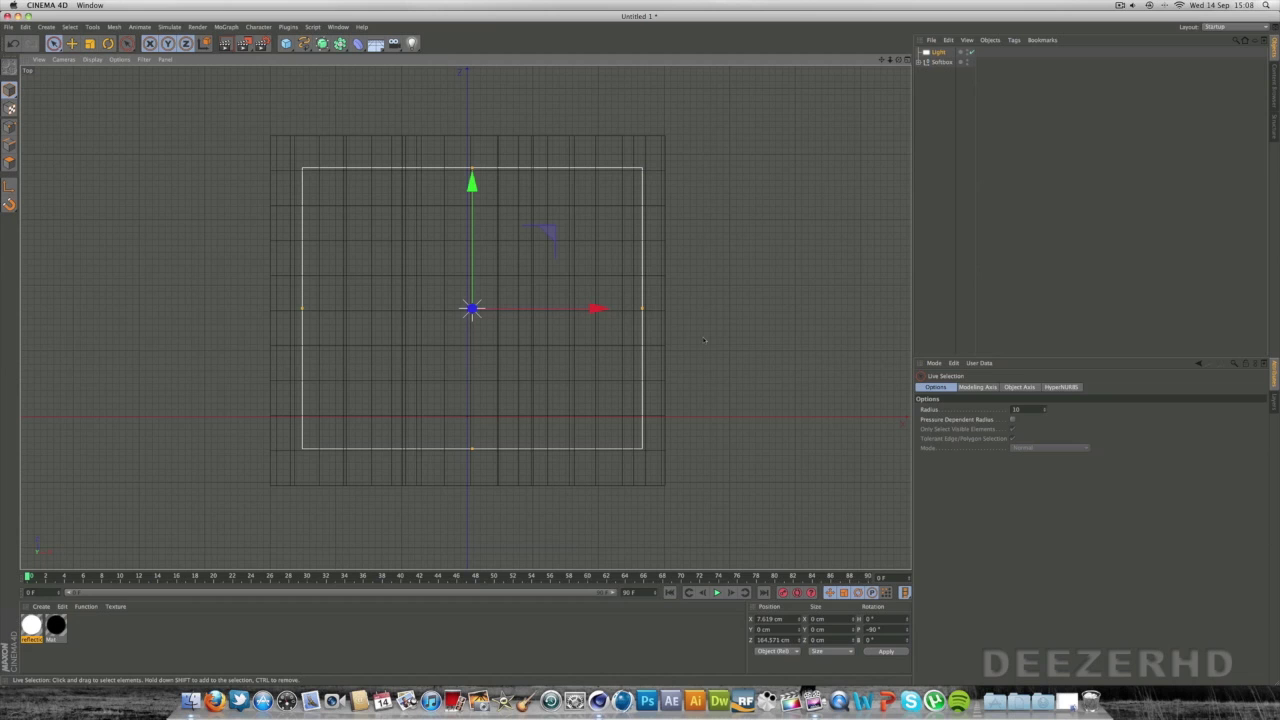
Raise the area light slightly into the softbox's underside recess in the front view, to about Y 2.3 cm
{"action": "left_click", "coordinate": [905, 60]}
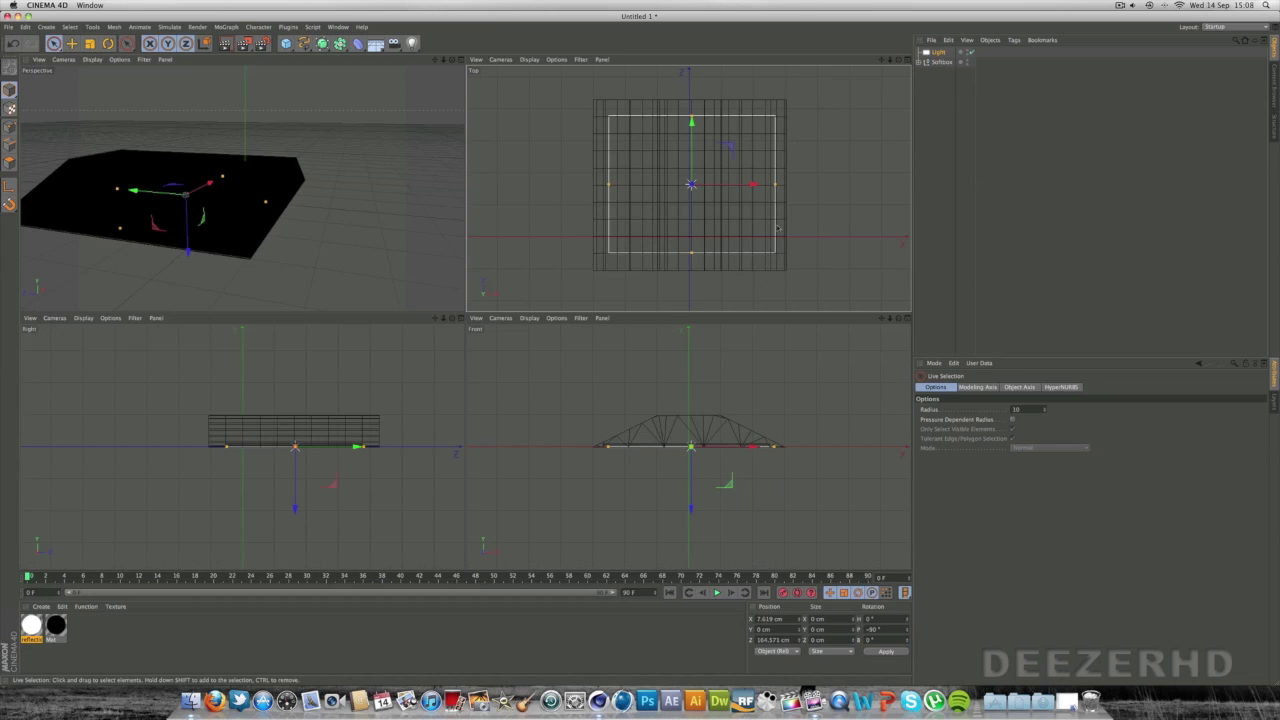
{"action": "left_click", "coordinate": [905, 319]}
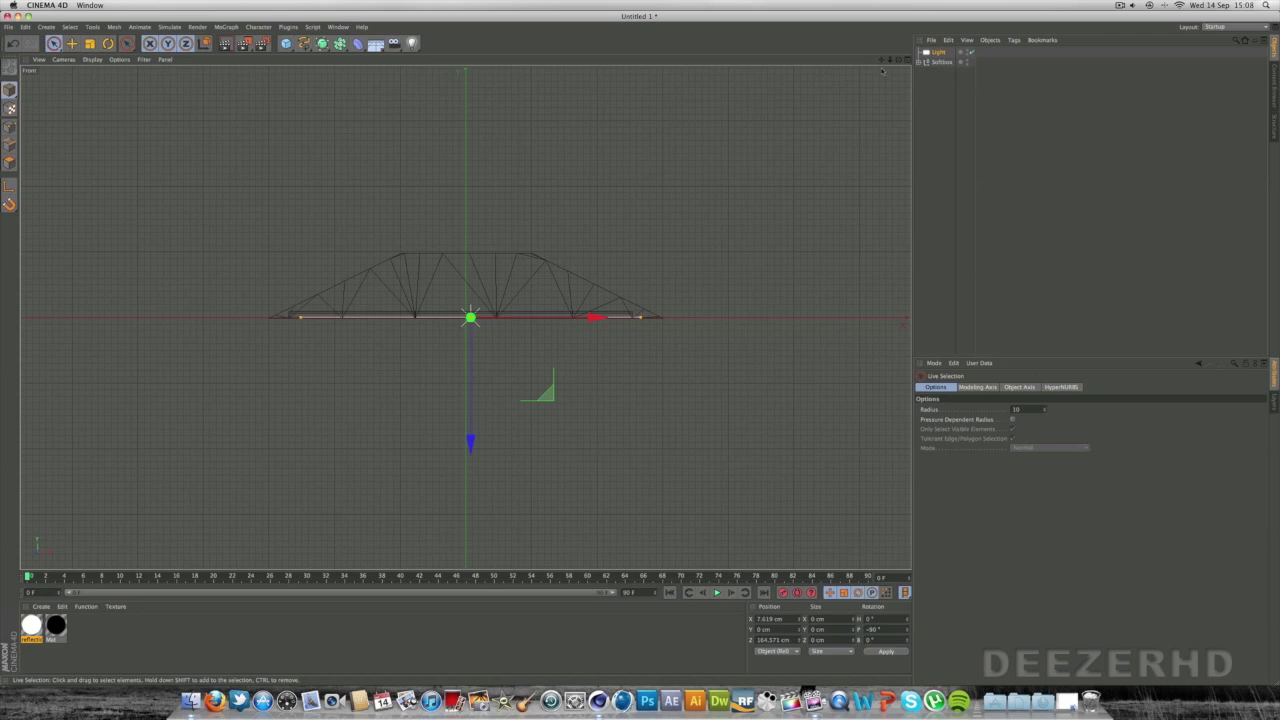
{"action": "left_click_drag", "start_coordinate": [889, 60], "coordinate": [706, 169]}
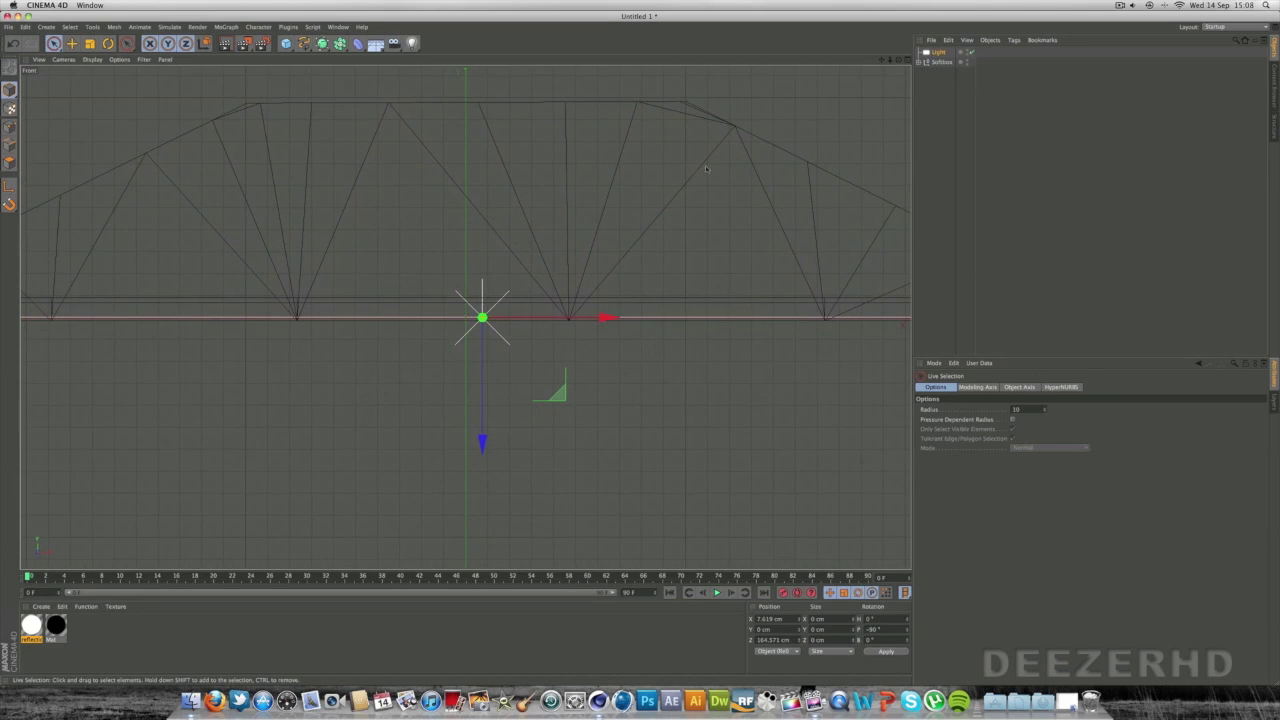
{"action": "left_click_drag", "start_coordinate": [480, 380], "coordinate": [482, 374]}
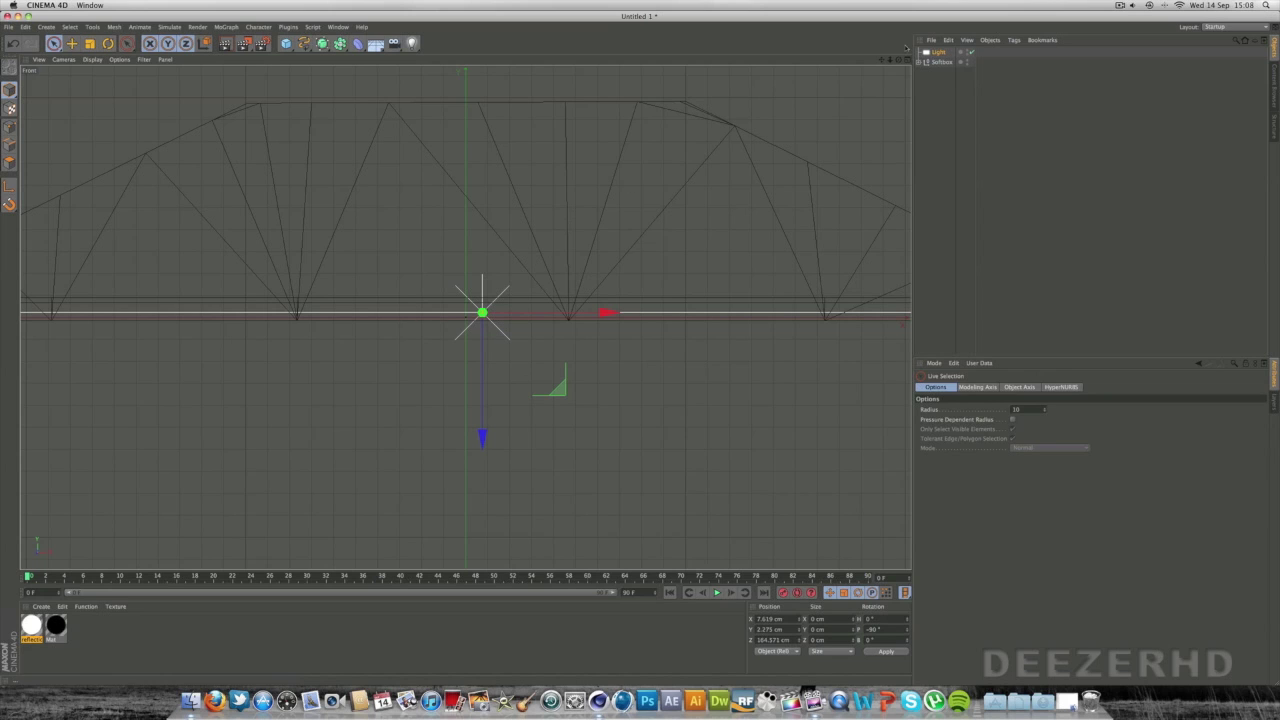
Place the light inside the Softbox group and set its shadow type to Area
{"action": "left_click", "coordinate": [940, 62]}
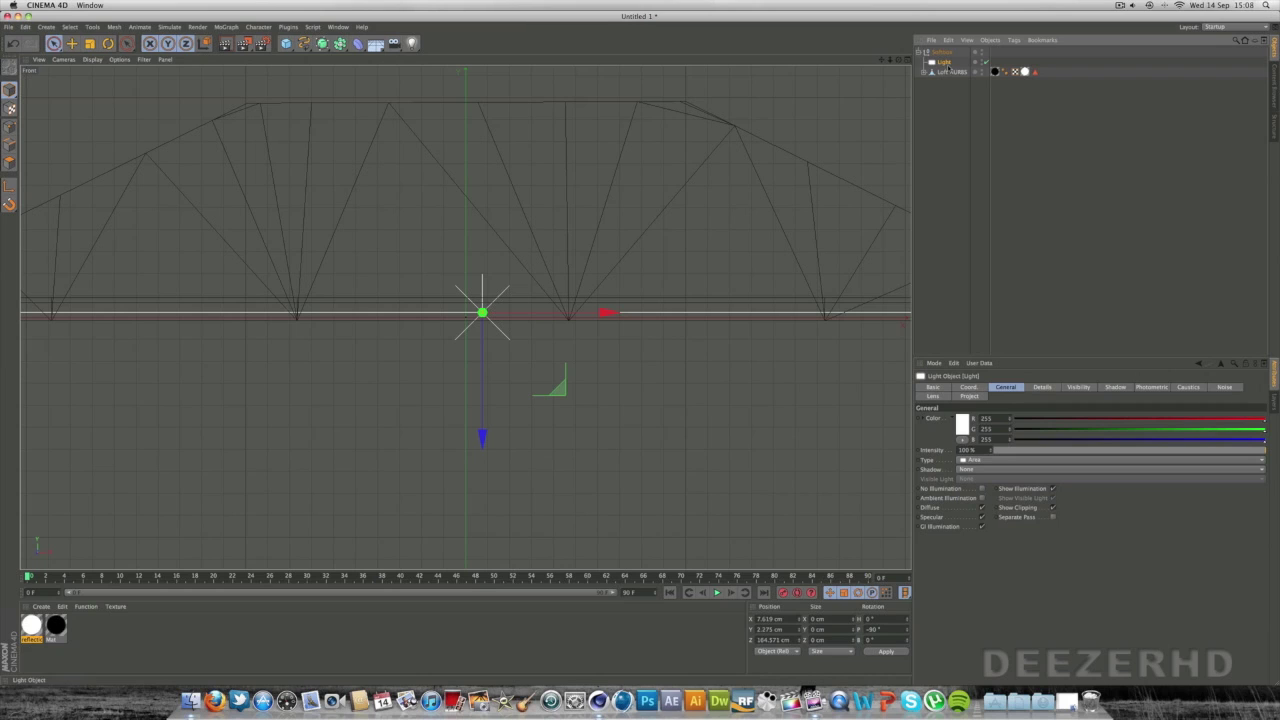
{"action": "left_click", "coordinate": [988, 470]}
{"action": "left_click", "coordinate": [990, 508]}
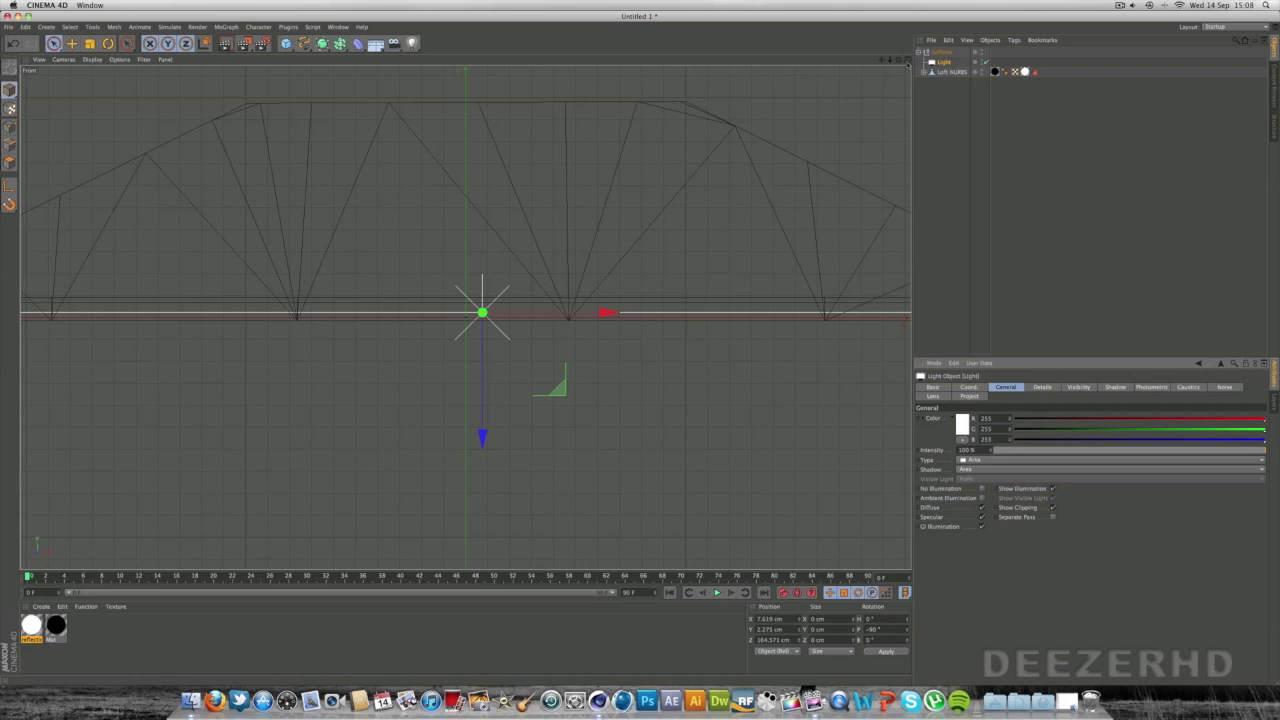
Add an XPresso tag to the Softbox null and close the XPresso Editor
{"action": "left_click", "coordinate": [906, 60]}
{"action": "left_click", "coordinate": [459, 62]}
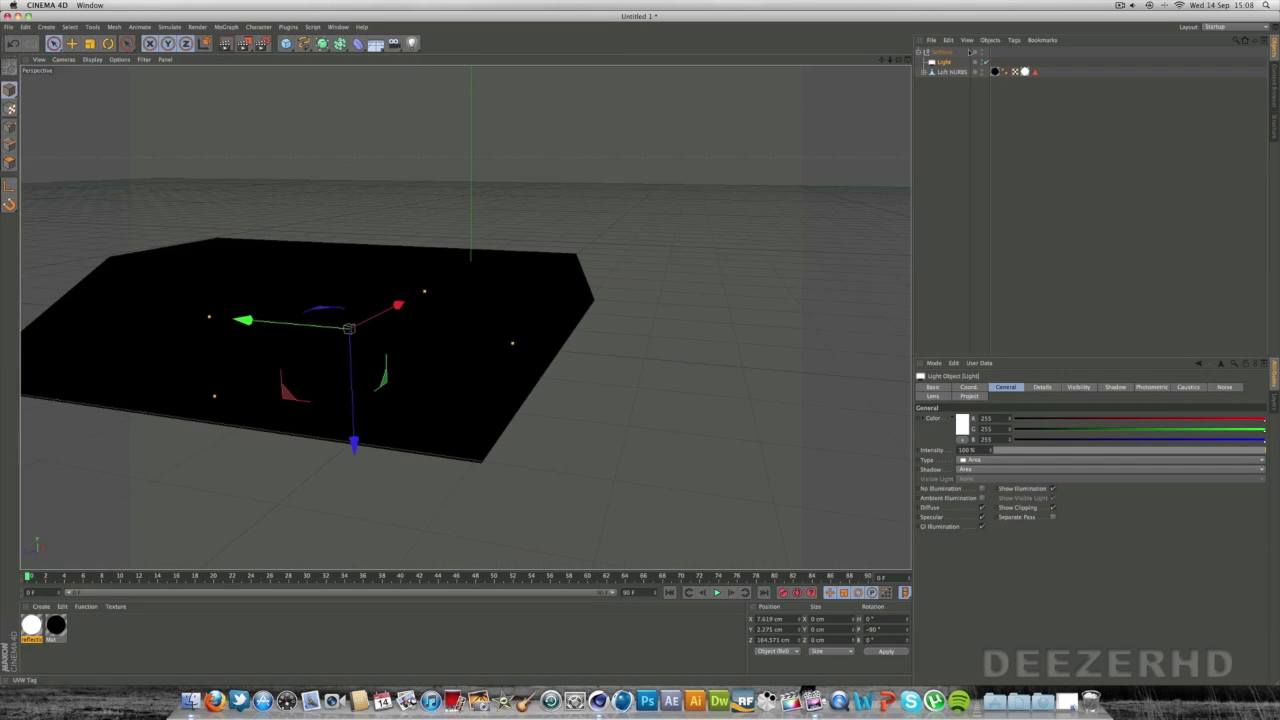
{"action": "left_click", "coordinate": [920, 51]}
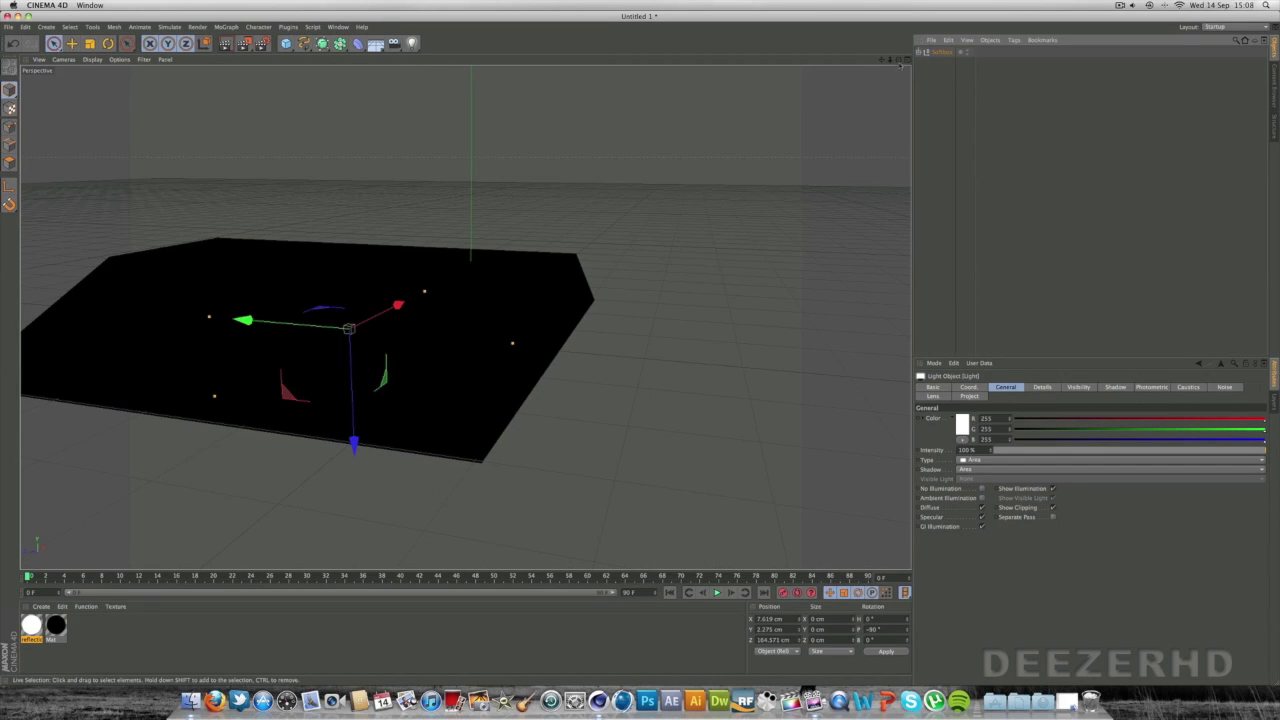
{"action": "left_click_drag", "start_coordinate": [898, 60], "coordinate": [991, 38]}
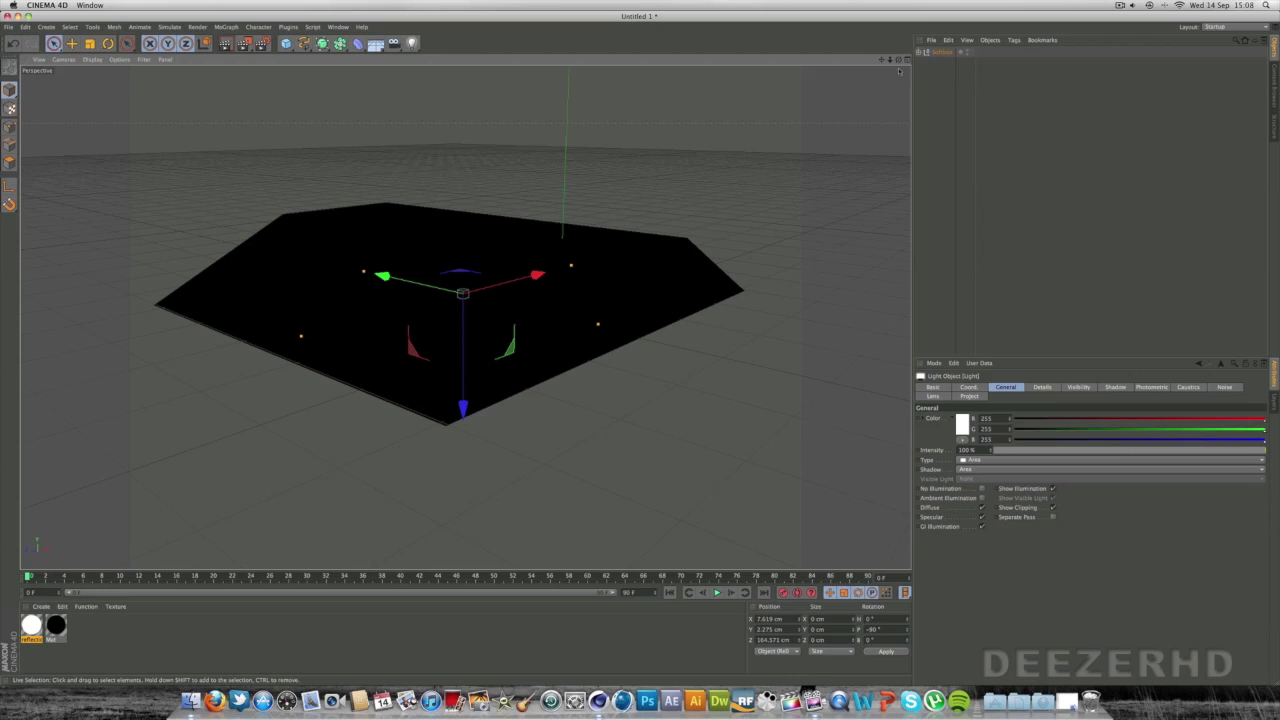
{"action": "right_click", "coordinate": [946, 54]}
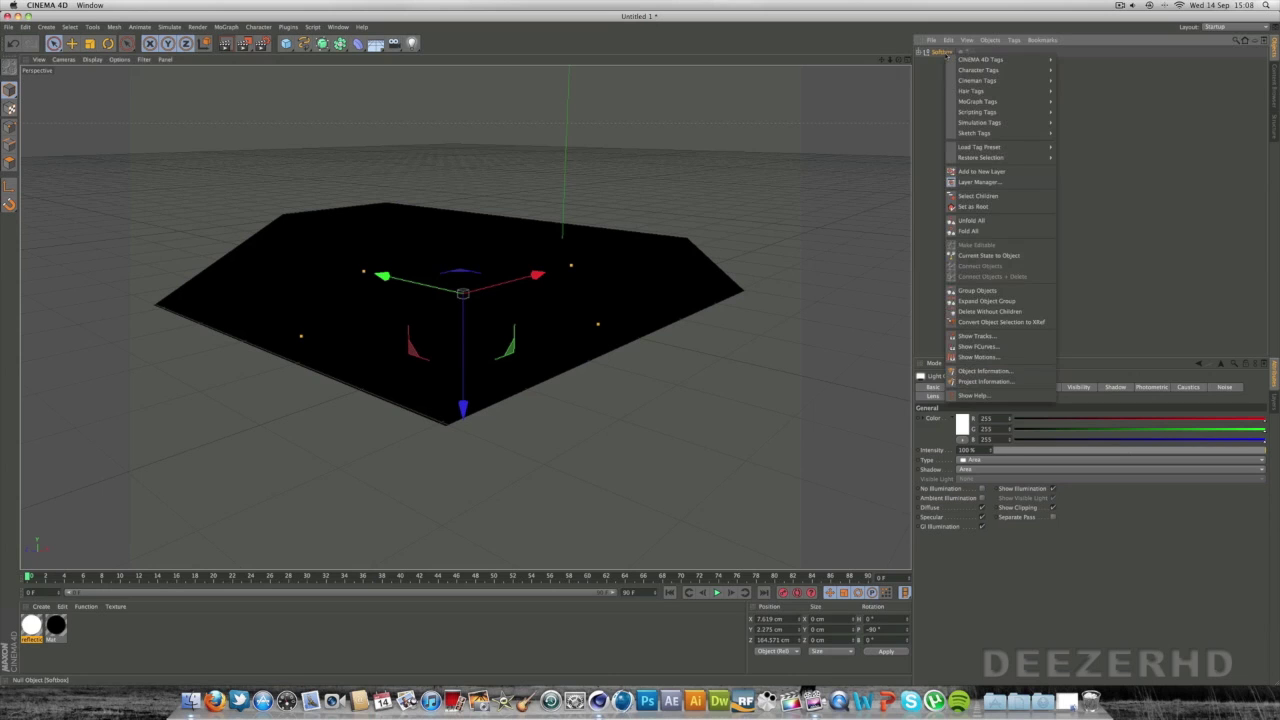
{"action": "mouse_move", "coordinate": [955, 60]}
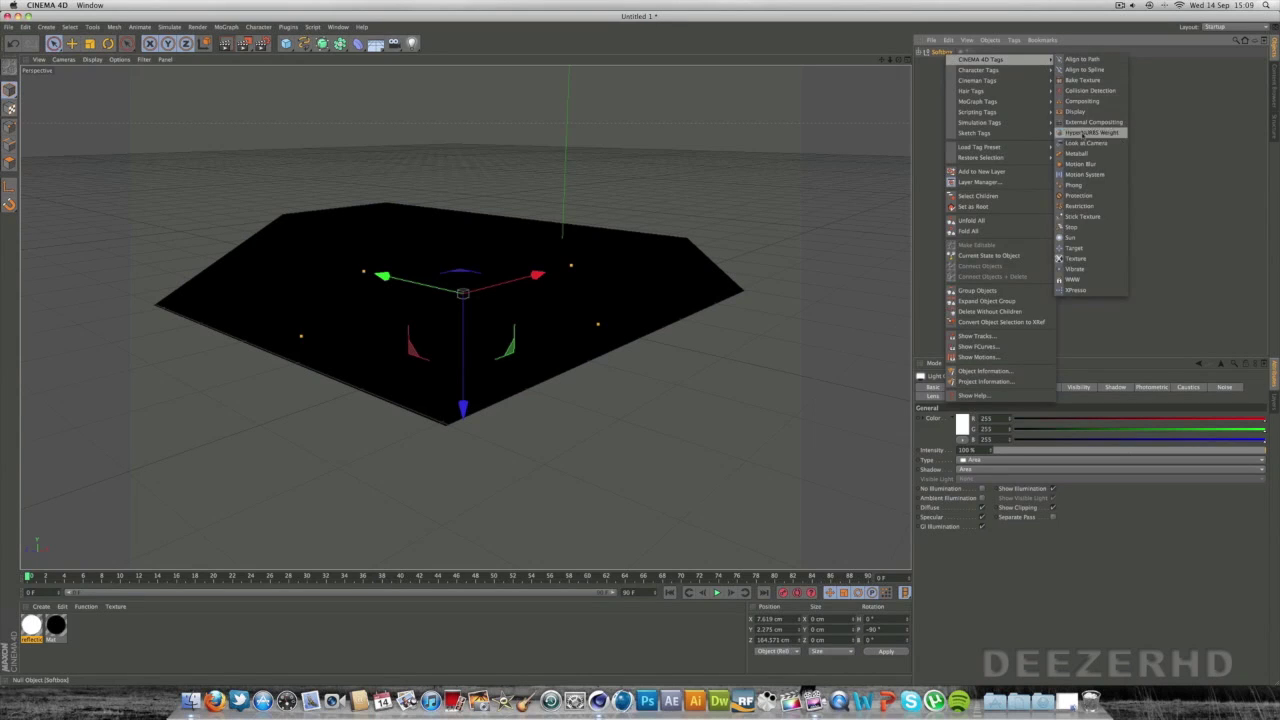
{"action": "left_click", "coordinate": [1078, 289]}
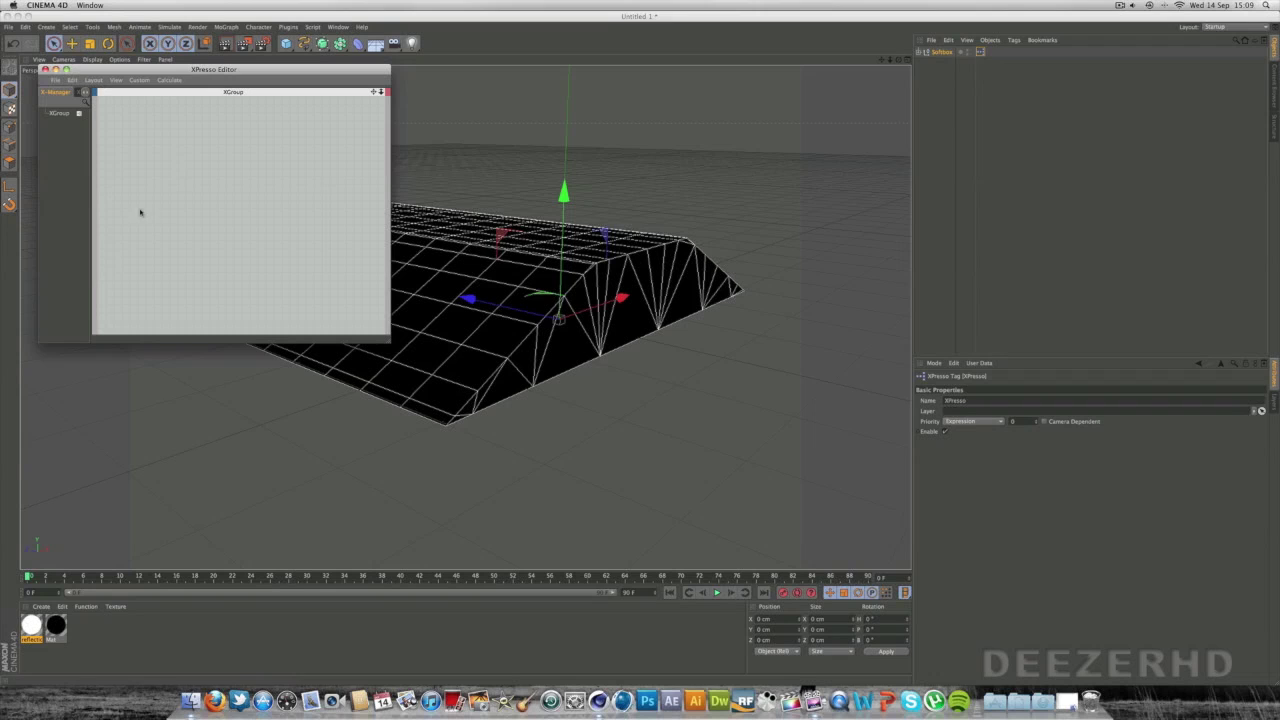
{"action": "left_click", "coordinate": [45, 69]}
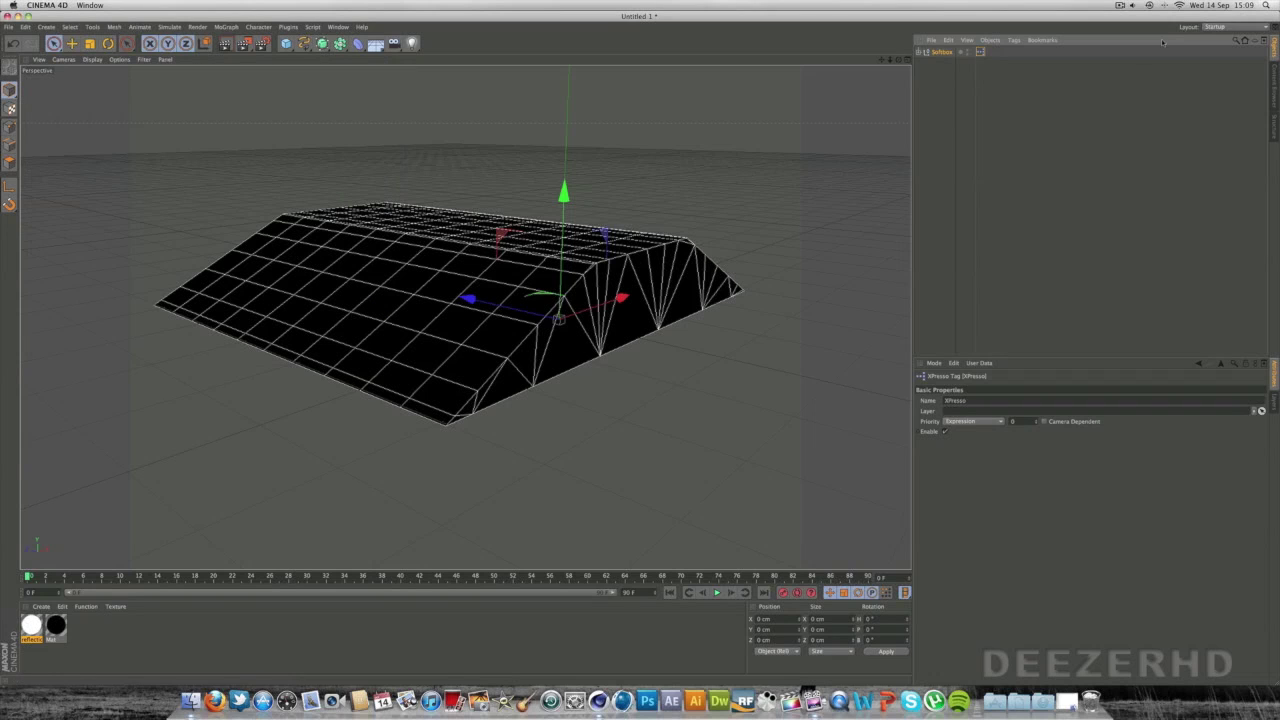
Copy the user data interface of the light's Color, Intensity, Type and Shadow parameters
{"action": "left_click", "coordinate": [919, 52]}
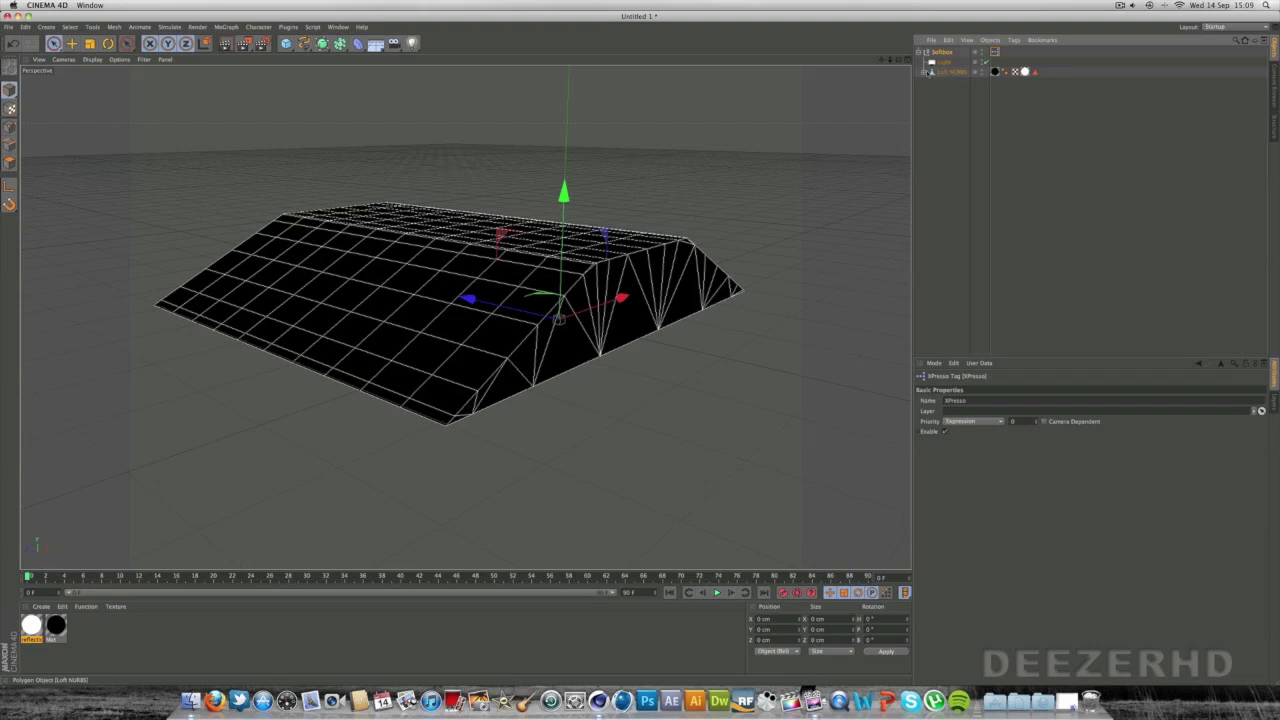
{"action": "left_click", "coordinate": [943, 62]}
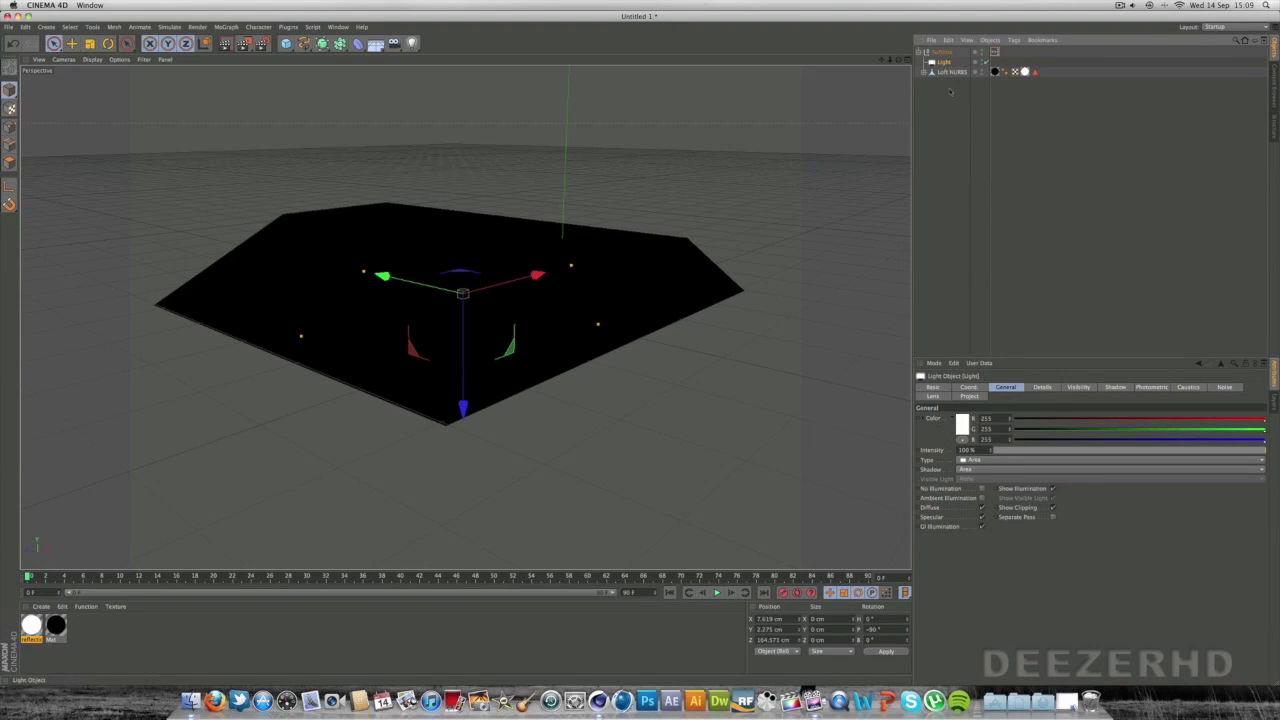
{"action": "left_click", "coordinate": [938, 419]}
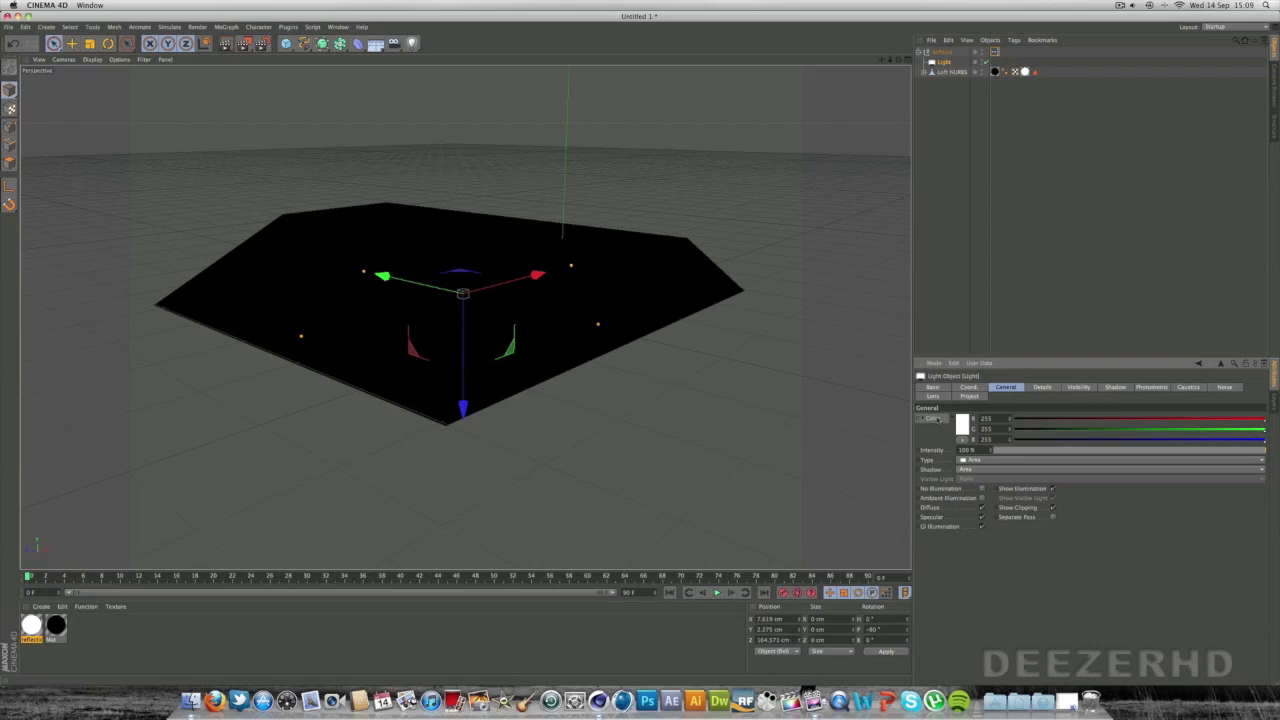
{"action": "left_click", "coordinate": [938, 470], "text": "shift"}
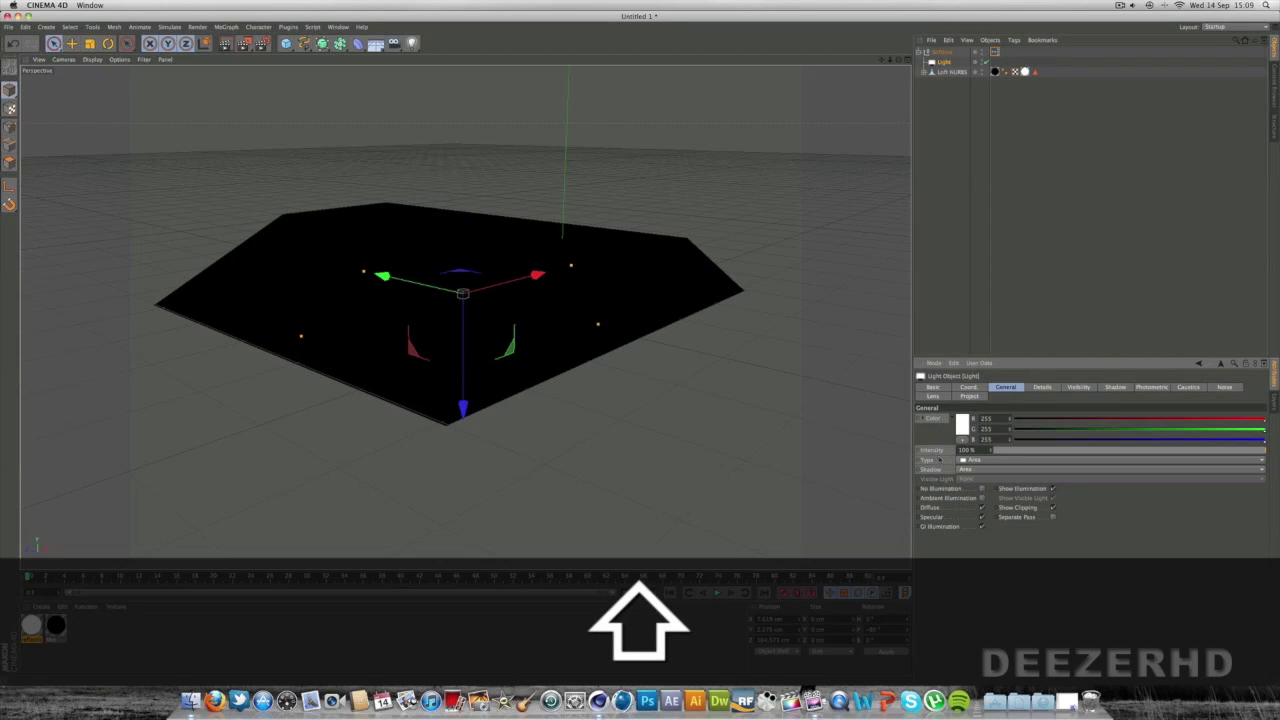
{"action": "right_click", "coordinate": [941, 451]}
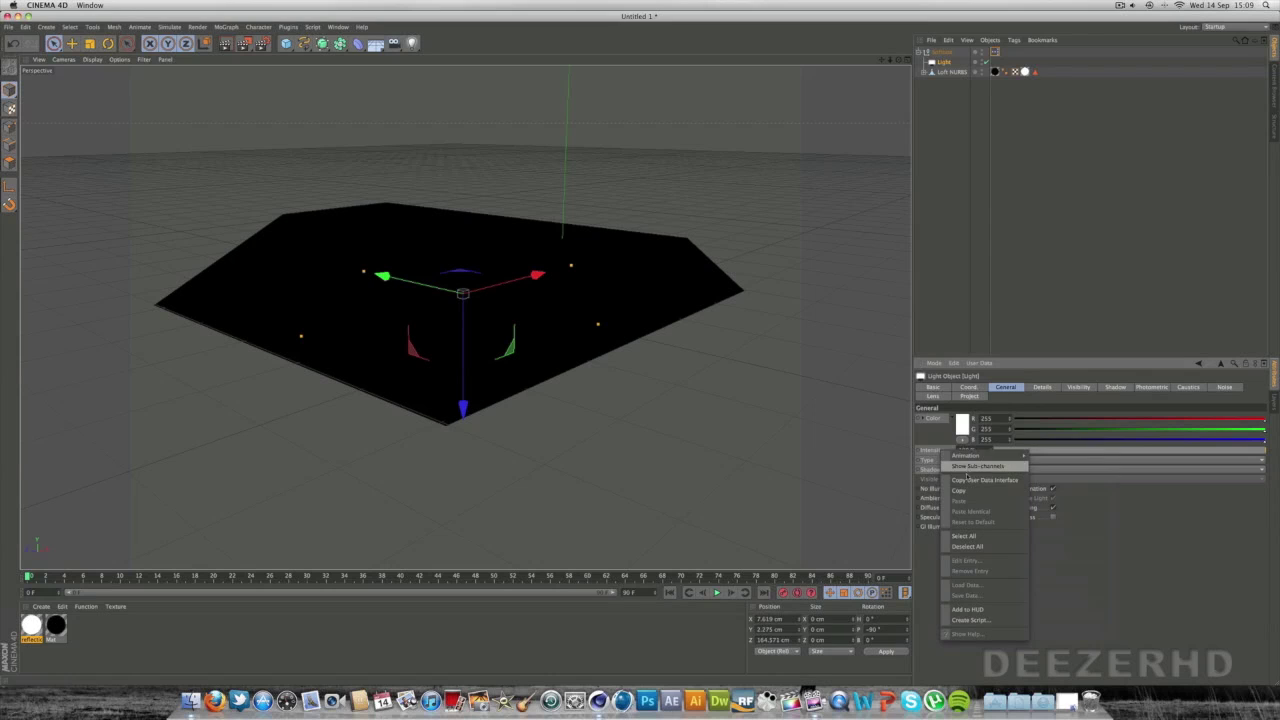
{"action": "left_click", "coordinate": [967, 481]}
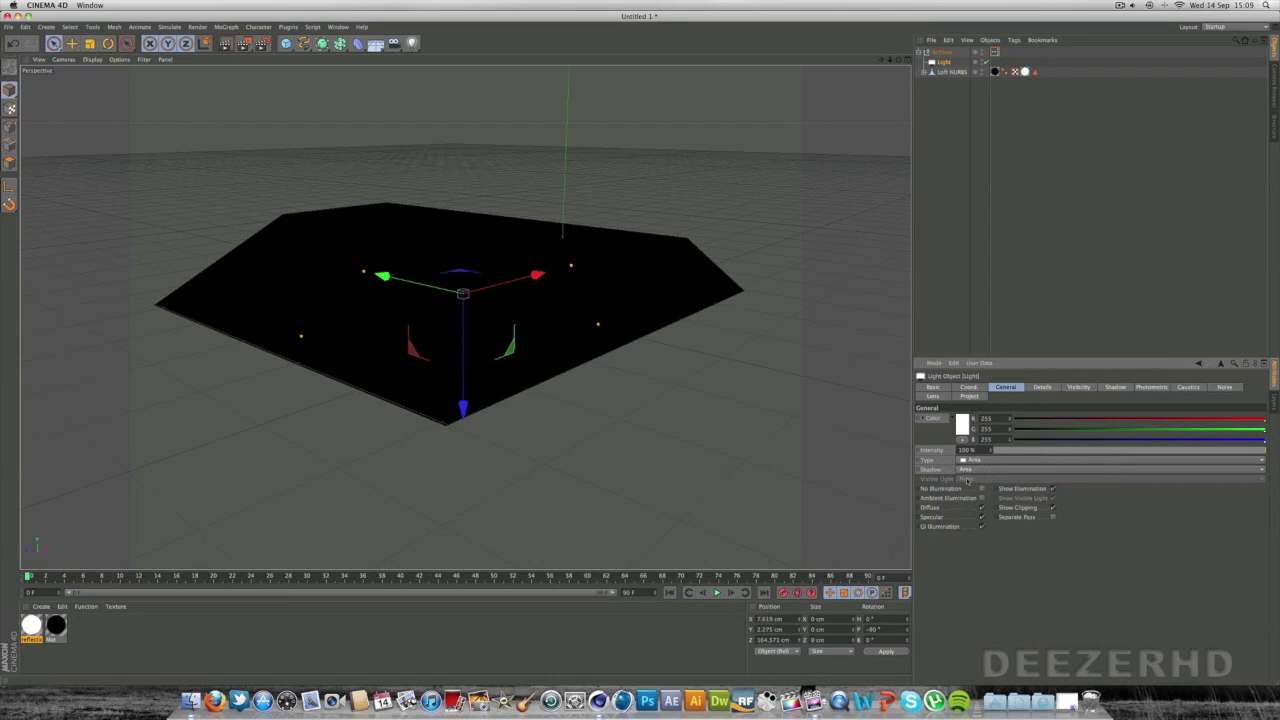
Start adding user data to the Softbox null and delete the default Data entry
{"action": "left_click", "coordinate": [948, 52]}
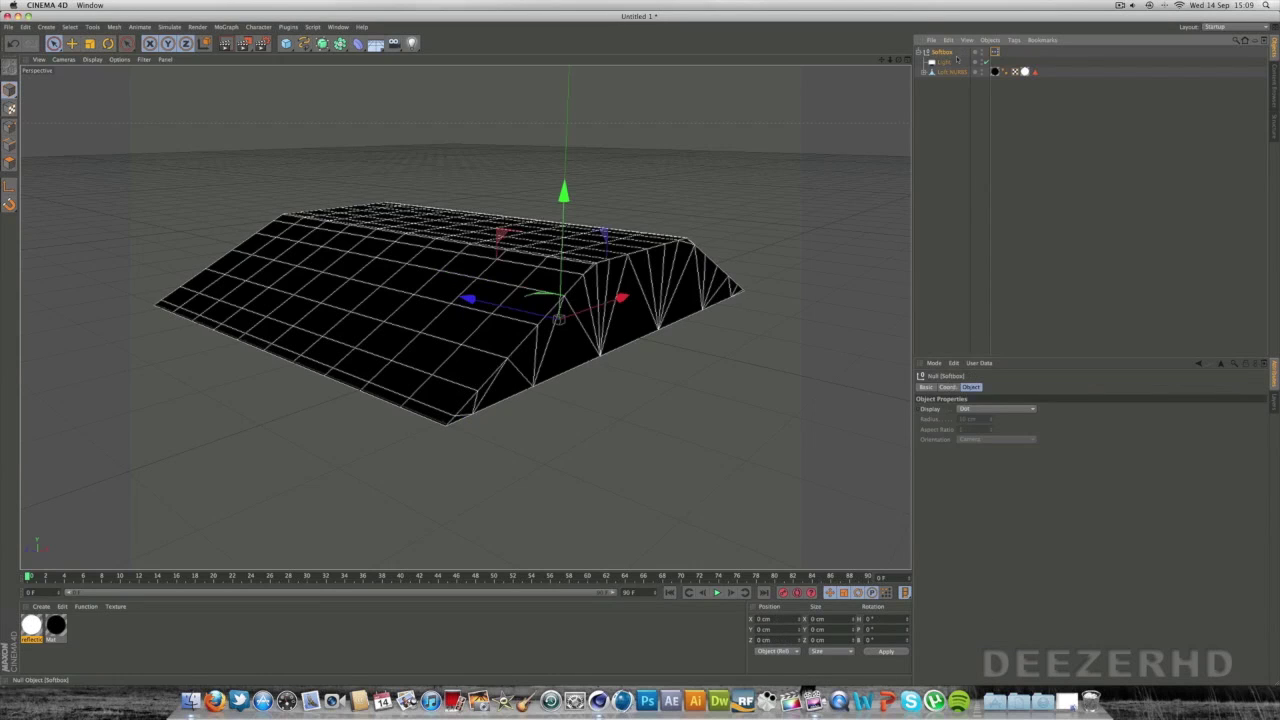
{"action": "left_click", "coordinate": [973, 363]}
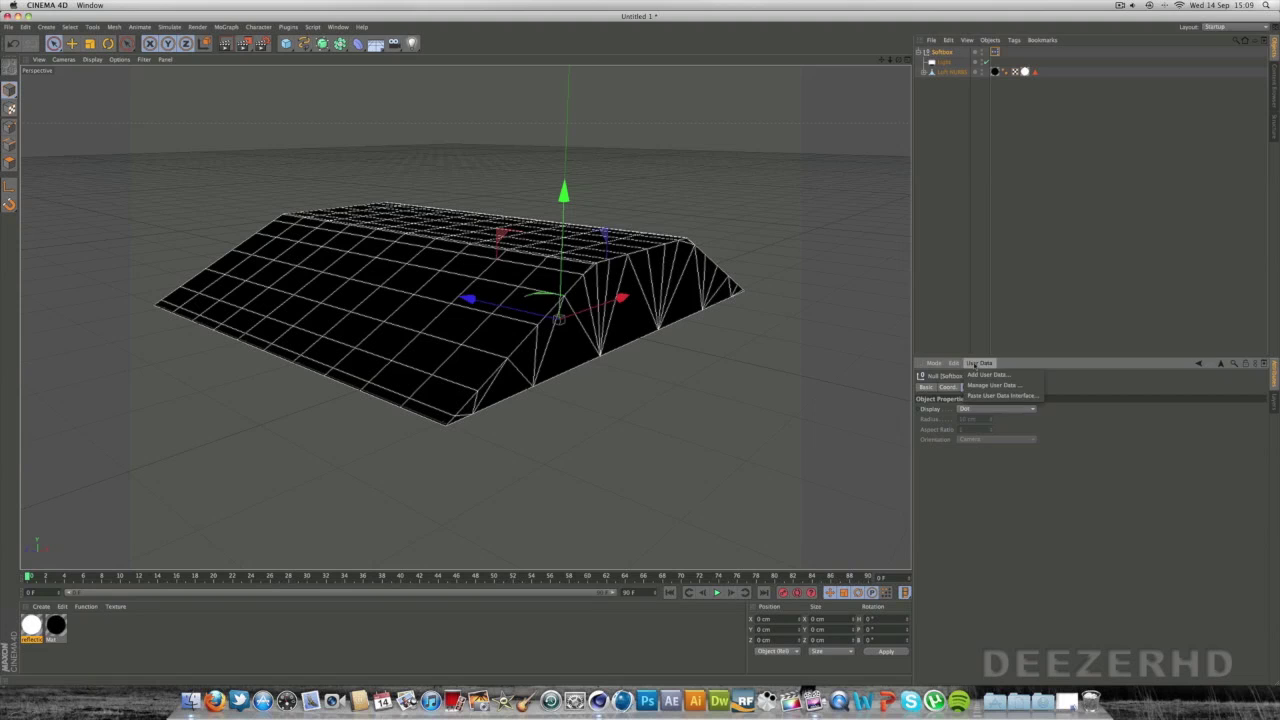
{"action": "left_click", "coordinate": [995, 372]}
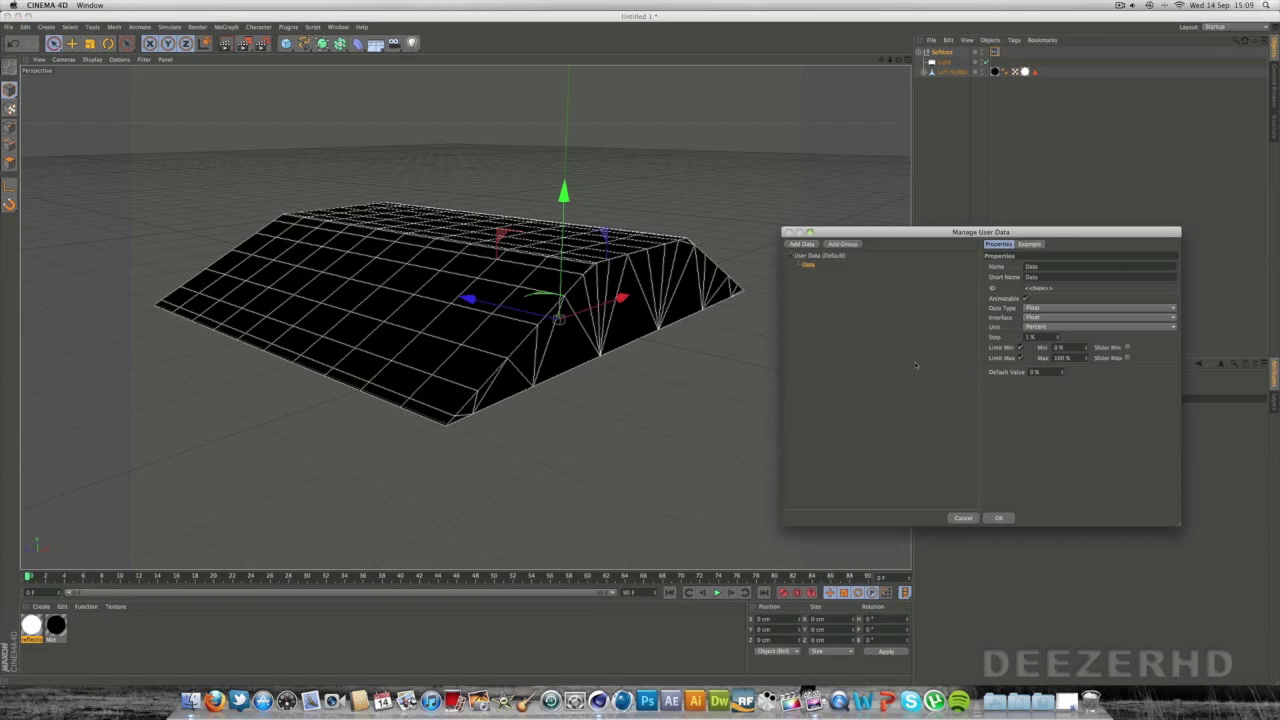
{"action": "left_click", "coordinate": [813, 257]}
{"action": "left_click", "coordinate": [809, 265]}
{"action": "key", "text": "Delete"}
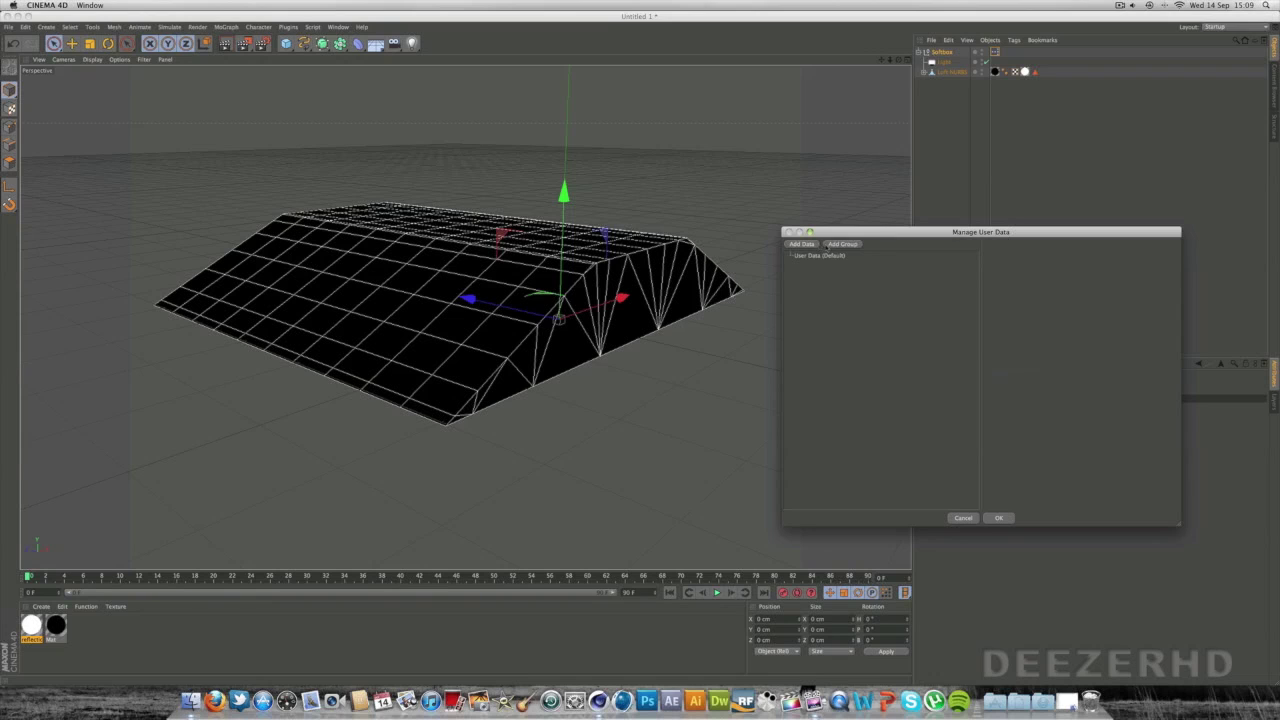
Add a user data group to the Softbox null and name it Light Control
{"action": "left_click", "coordinate": [841, 244]}
{"action": "left_click_drag", "start_coordinate": [1046, 258], "coordinate": [1016, 259]}
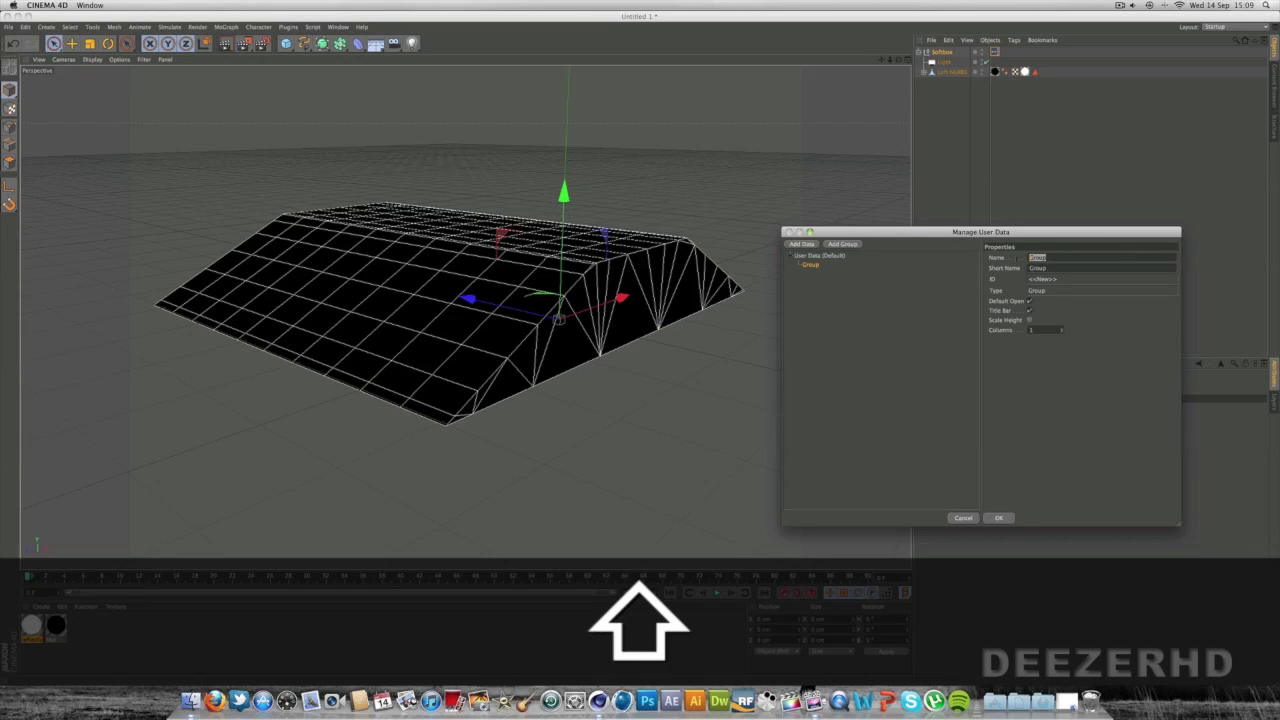
{"action": "type", "text": "Light  Control"}
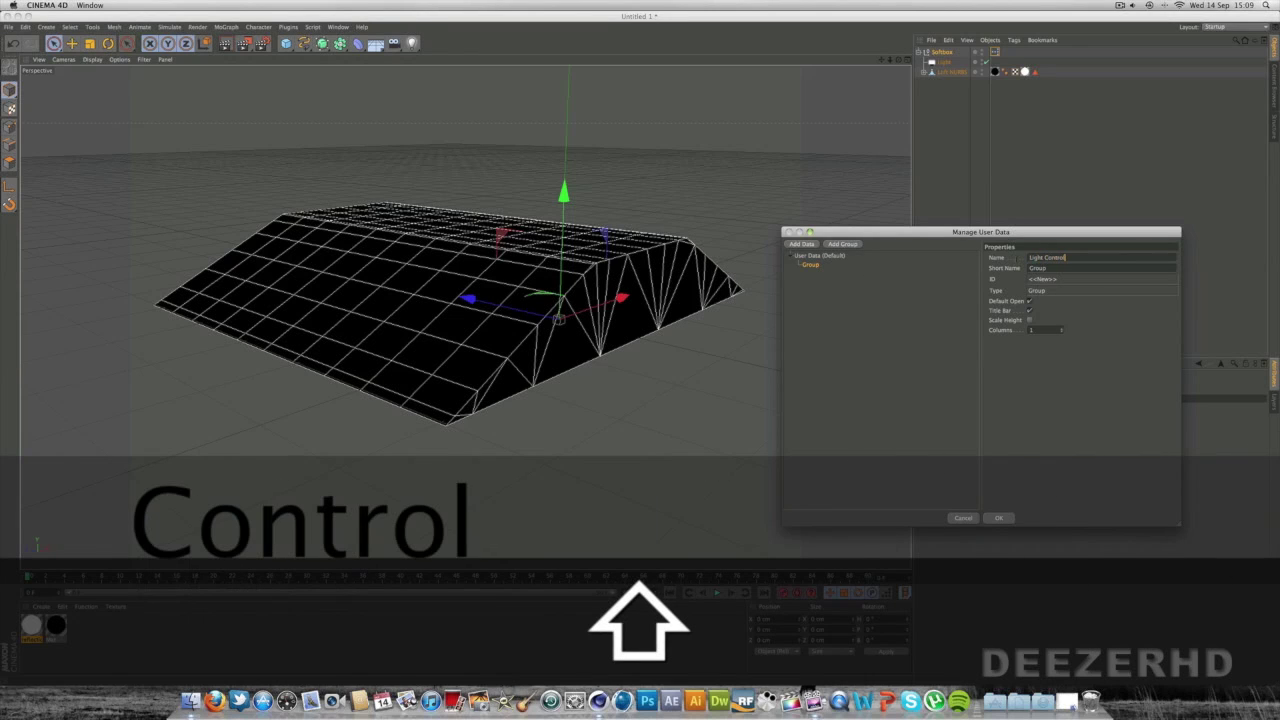
Paste the copied light parameters into the Light Control group, expand it and select the Use Temperature entry
{"action": "right_click", "coordinate": [822, 266]}
{"action": "left_click", "coordinate": [834, 272]}
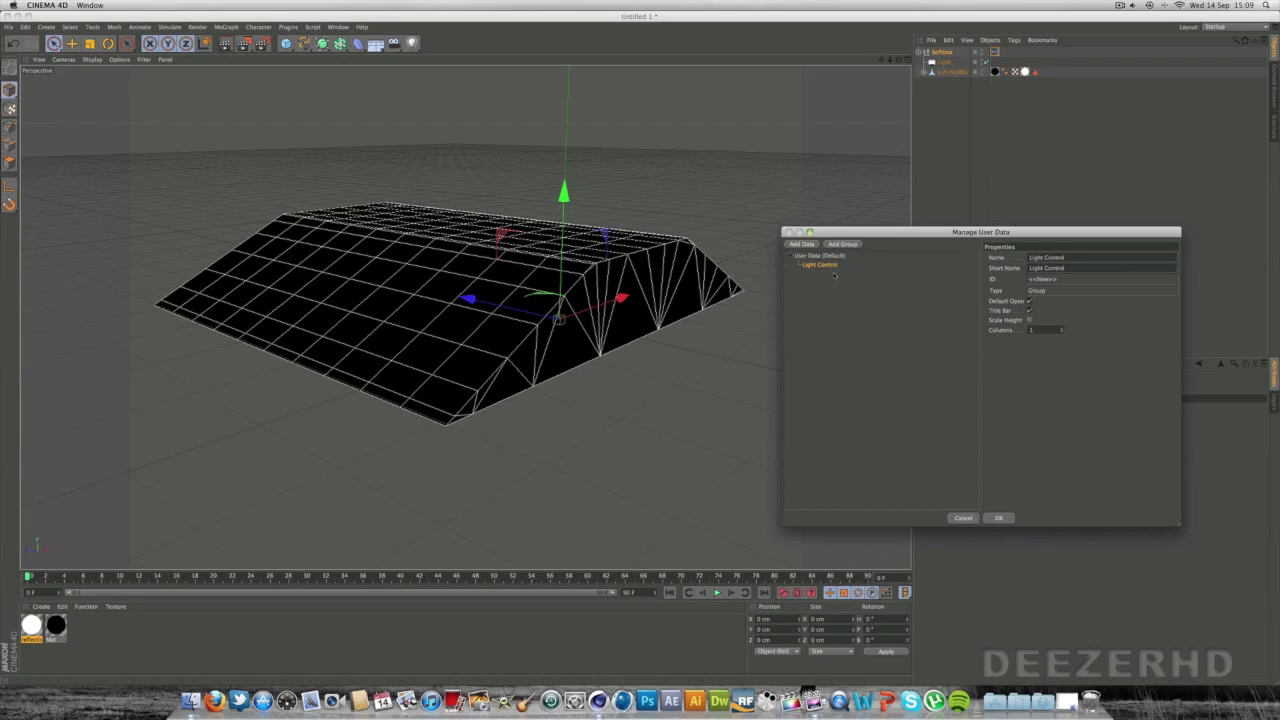
{"action": "left_click", "coordinate": [845, 316]}
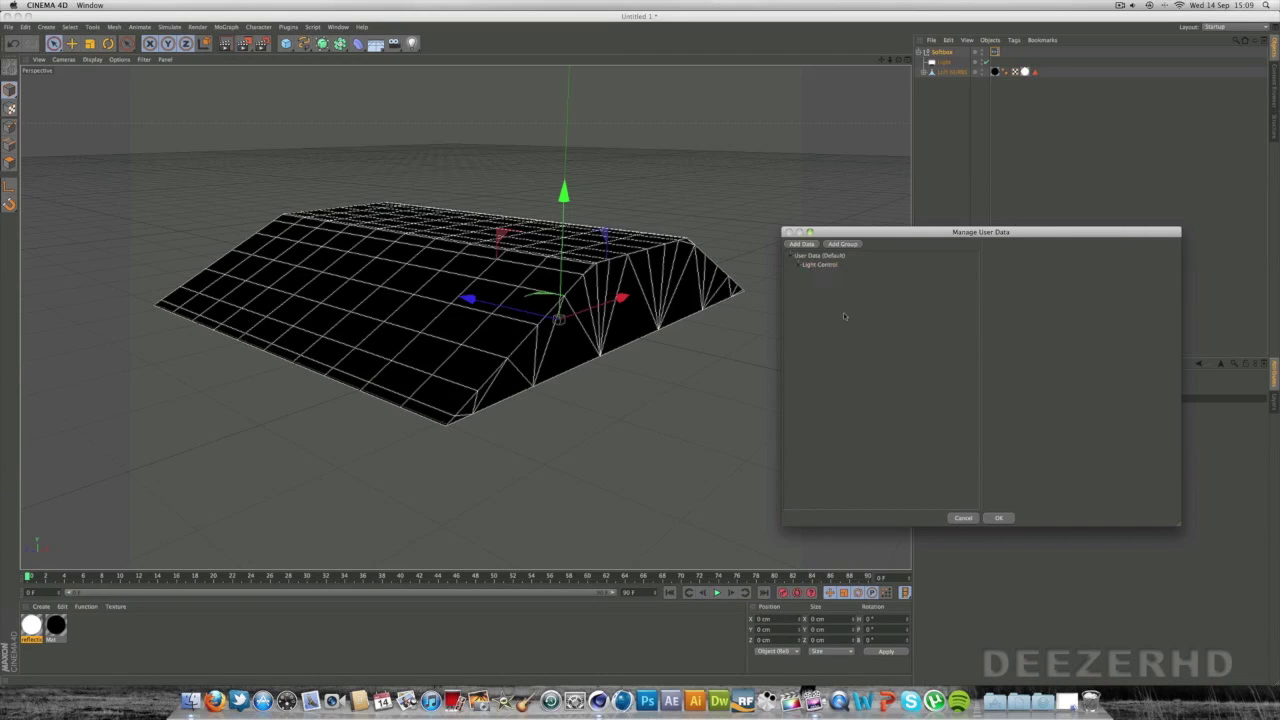
{"action": "left_click", "coordinate": [800, 264]}
{"action": "left_click", "coordinate": [834, 283]}
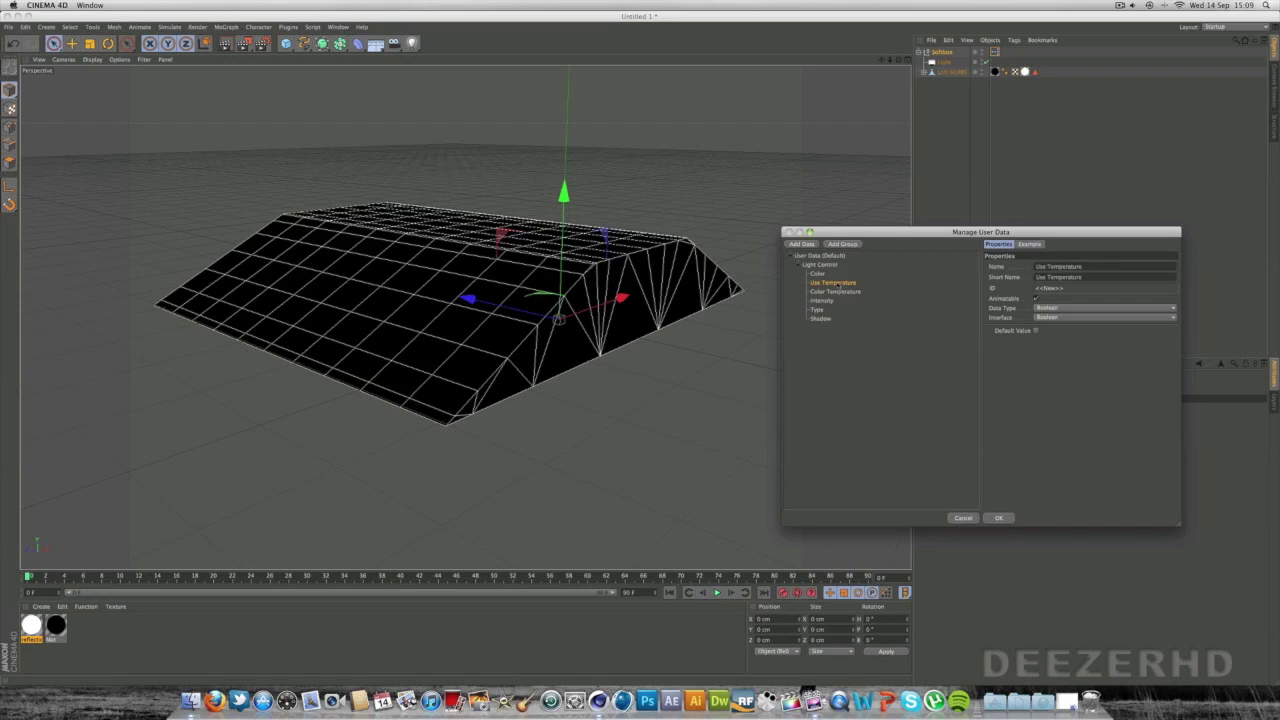
Delete the Use Temperature and Color Temperature entries from the Light Control group
{"action": "key", "text": "Delete"}
{"action": "left_click", "coordinate": [838, 285]}
{"action": "key", "text": "Delete"}
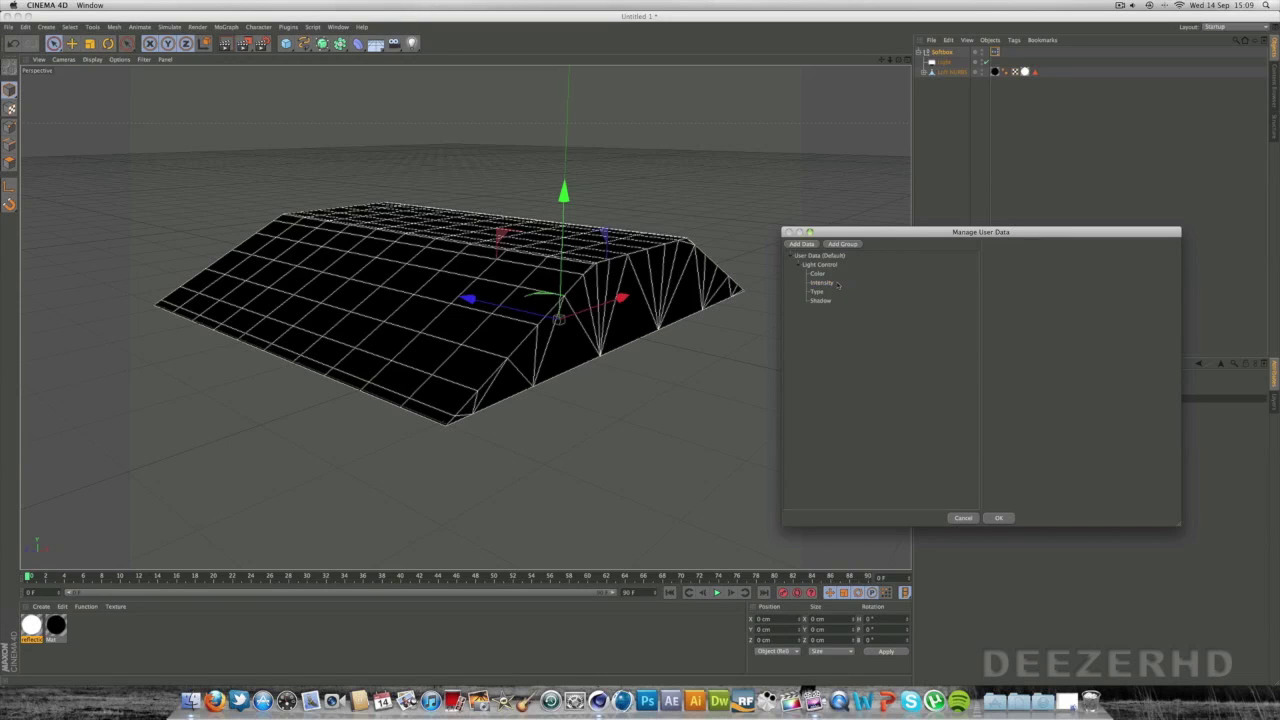
Set the default value of the Color entry in the Light Control group to white, RGB 255, 255, 255
{"action": "left_click", "coordinate": [817, 275]}
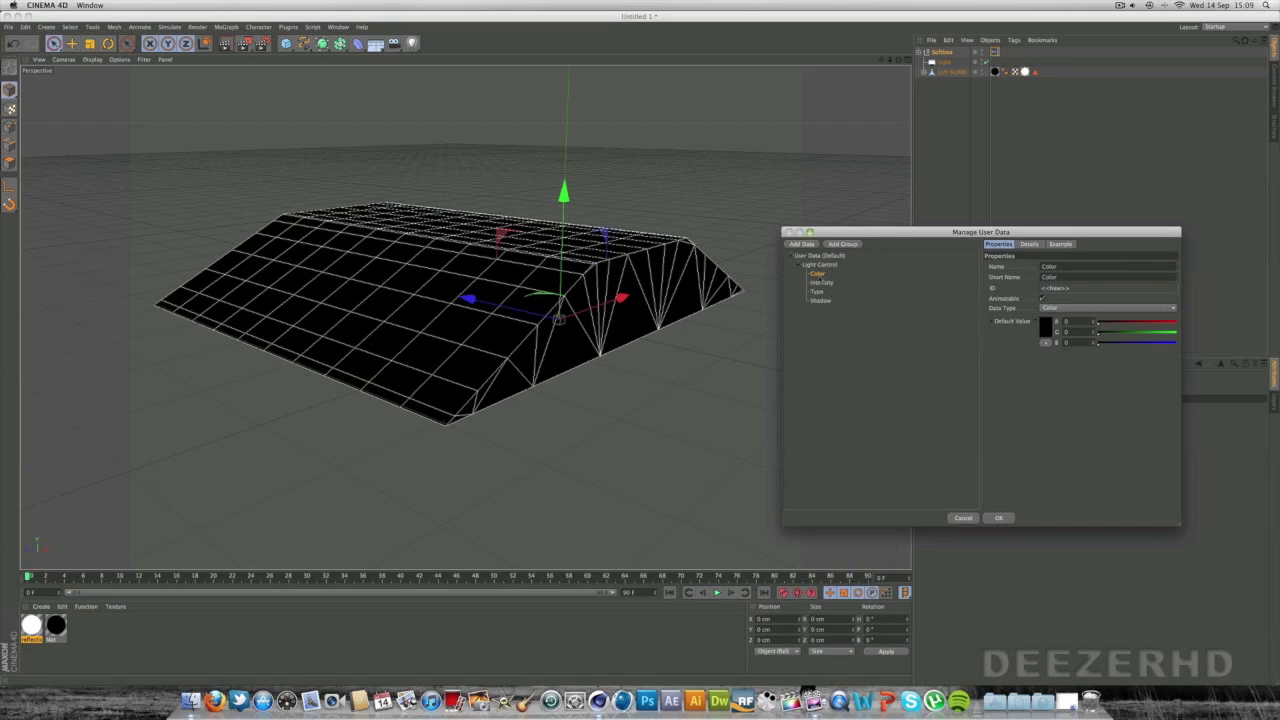
{"action": "left_click", "coordinate": [1045, 333]}
{"action": "left_click_drag", "start_coordinate": [997, 330], "coordinate": [962, 291]}
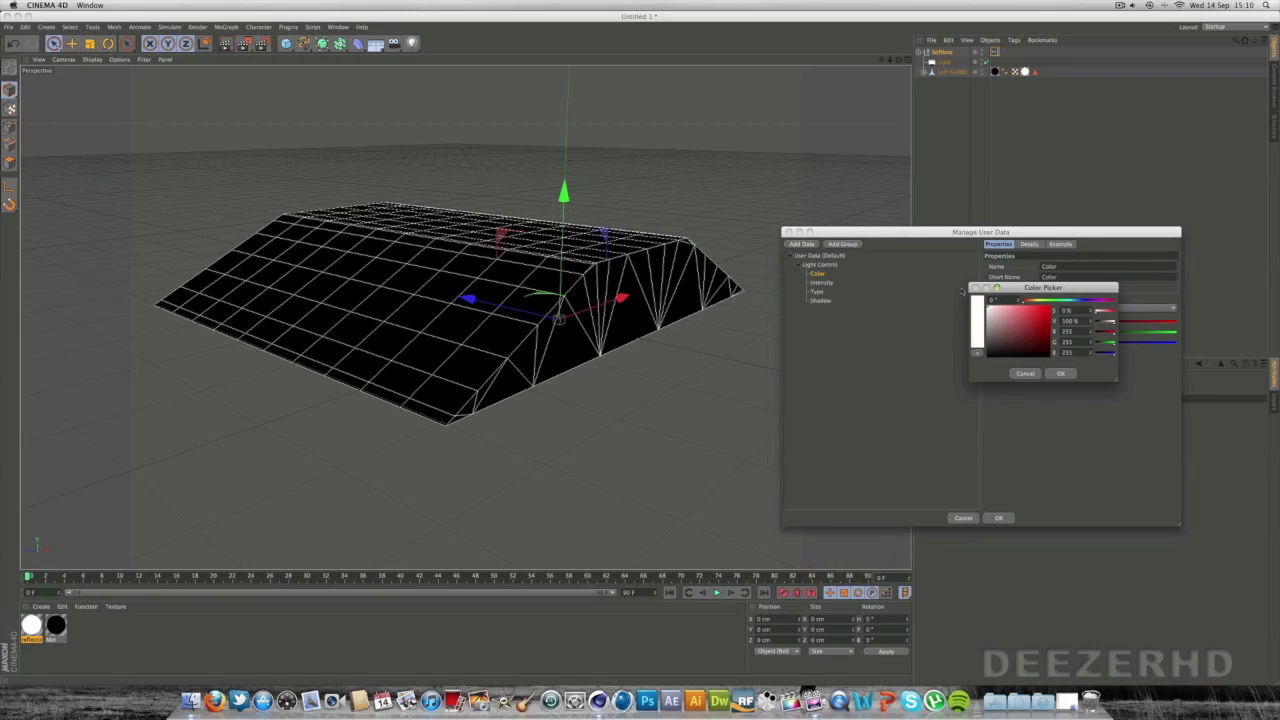
{"action": "left_click", "coordinate": [1061, 373]}
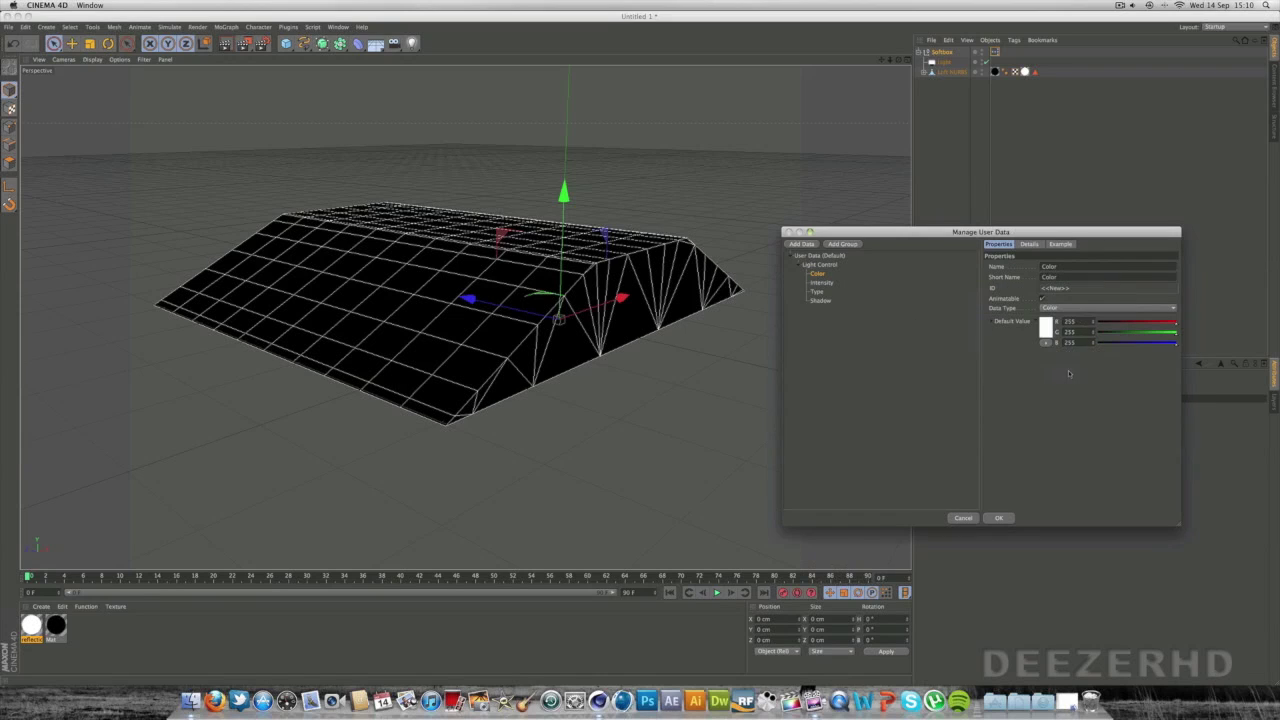
Set the default value of the Intensity entry in the Light Control group to 90%
{"action": "left_click", "coordinate": [829, 284]}
{"action": "left_click_drag", "start_coordinate": [1064, 372], "coordinate": [1143, 372]}
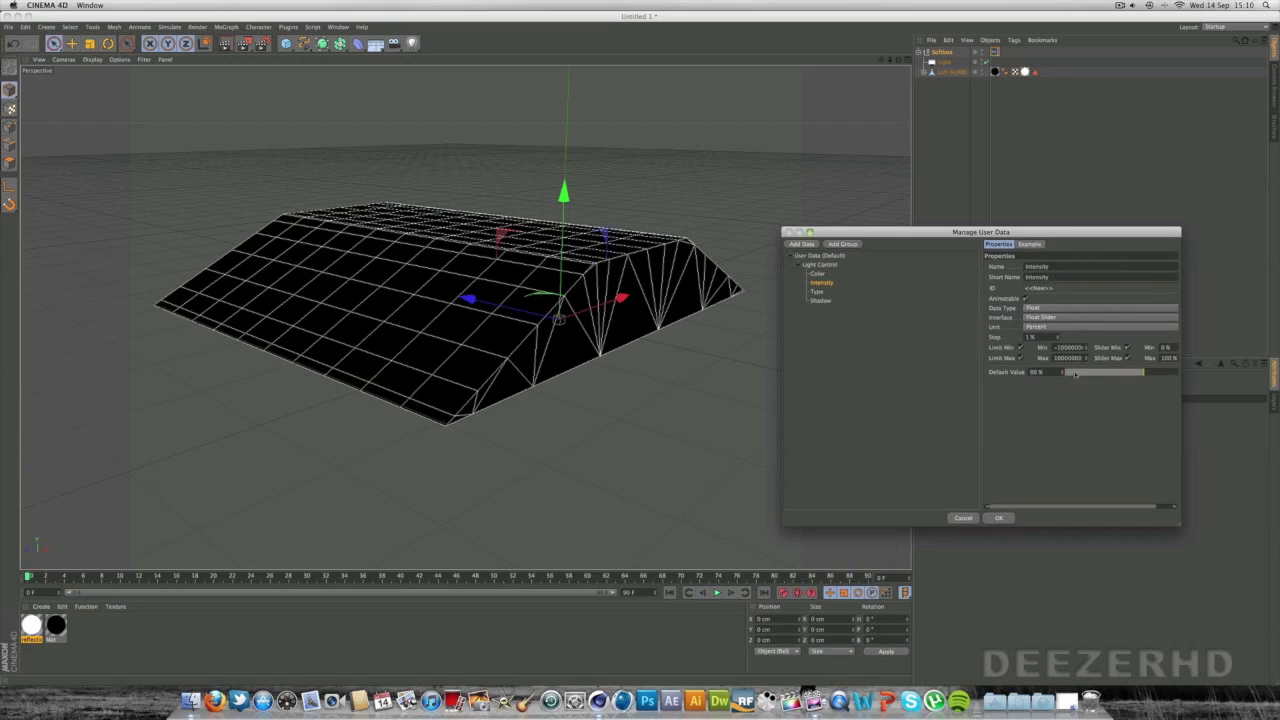
{"action": "type", "text": "90"}
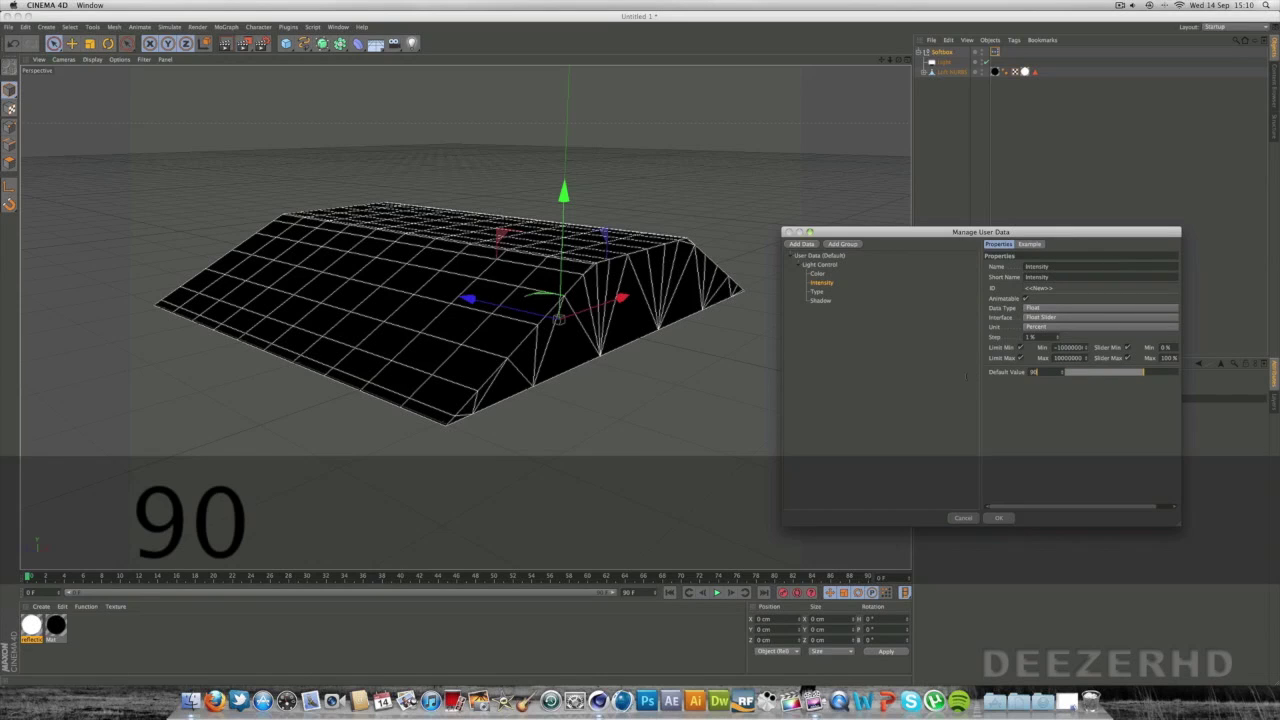
Set the default values of the Type and Shadow entries to Area and apply the user data to the Softbox null
{"action": "left_click", "coordinate": [818, 291]}
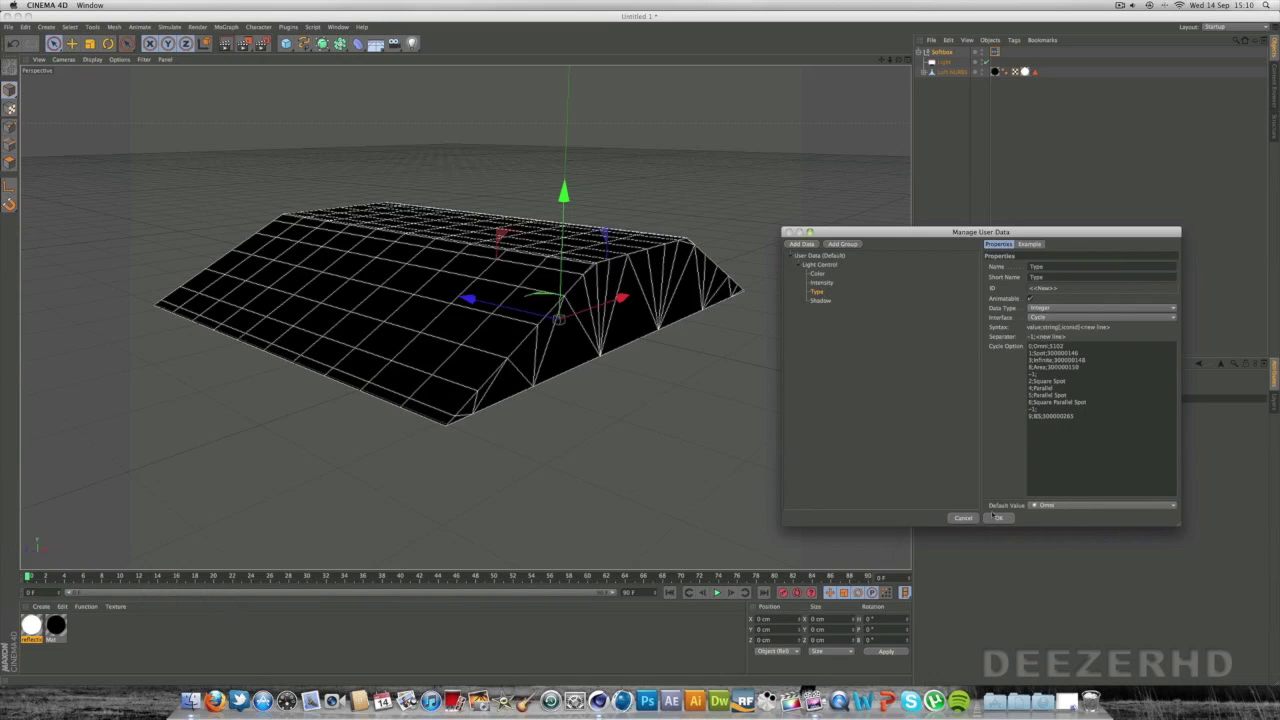
{"action": "left_click", "coordinate": [1035, 506]}
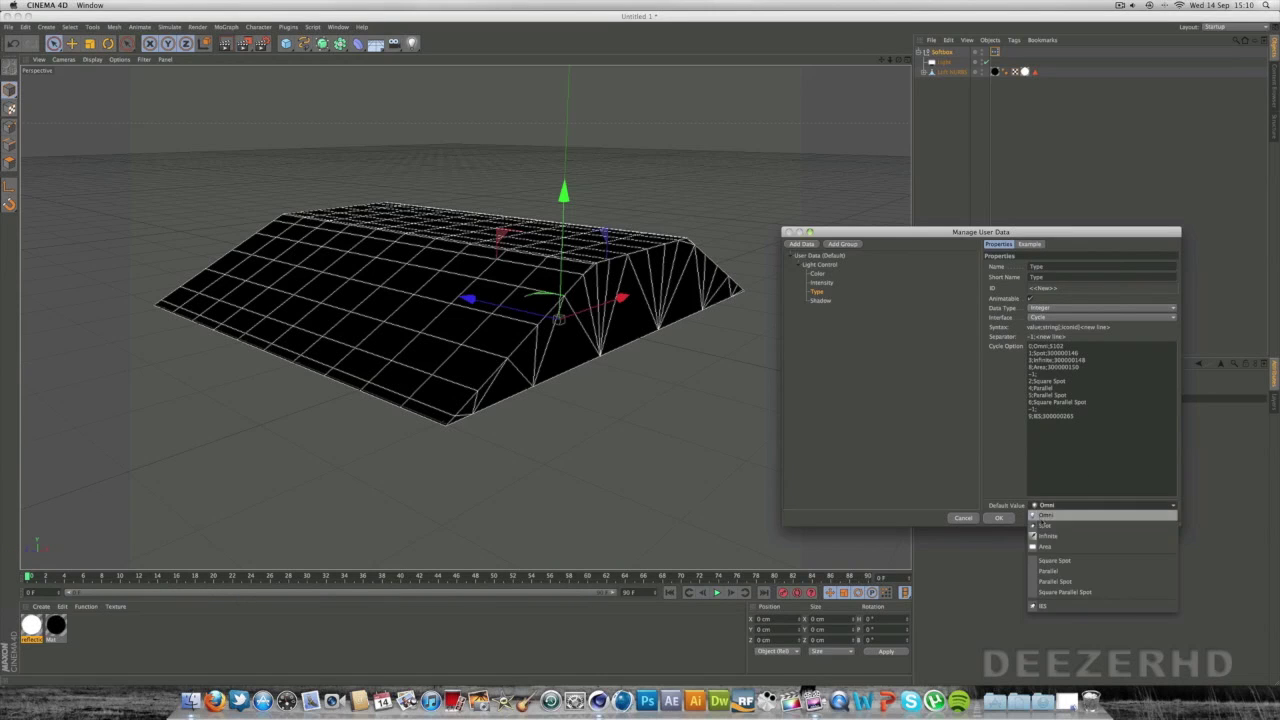
{"action": "left_click", "coordinate": [1045, 541]}
{"action": "left_click", "coordinate": [820, 301]}
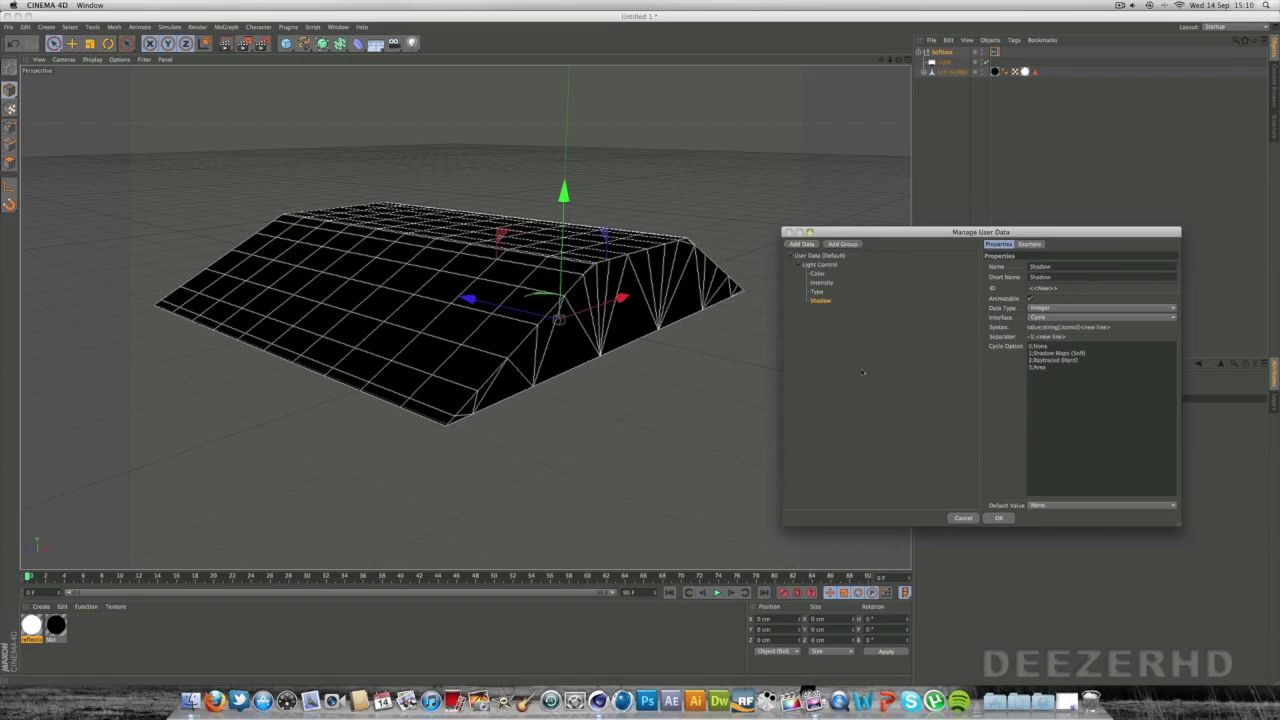
{"action": "left_click", "coordinate": [1058, 506]}
{"action": "left_click", "coordinate": [1042, 546]}
{"action": "left_click", "coordinate": [998, 518]}
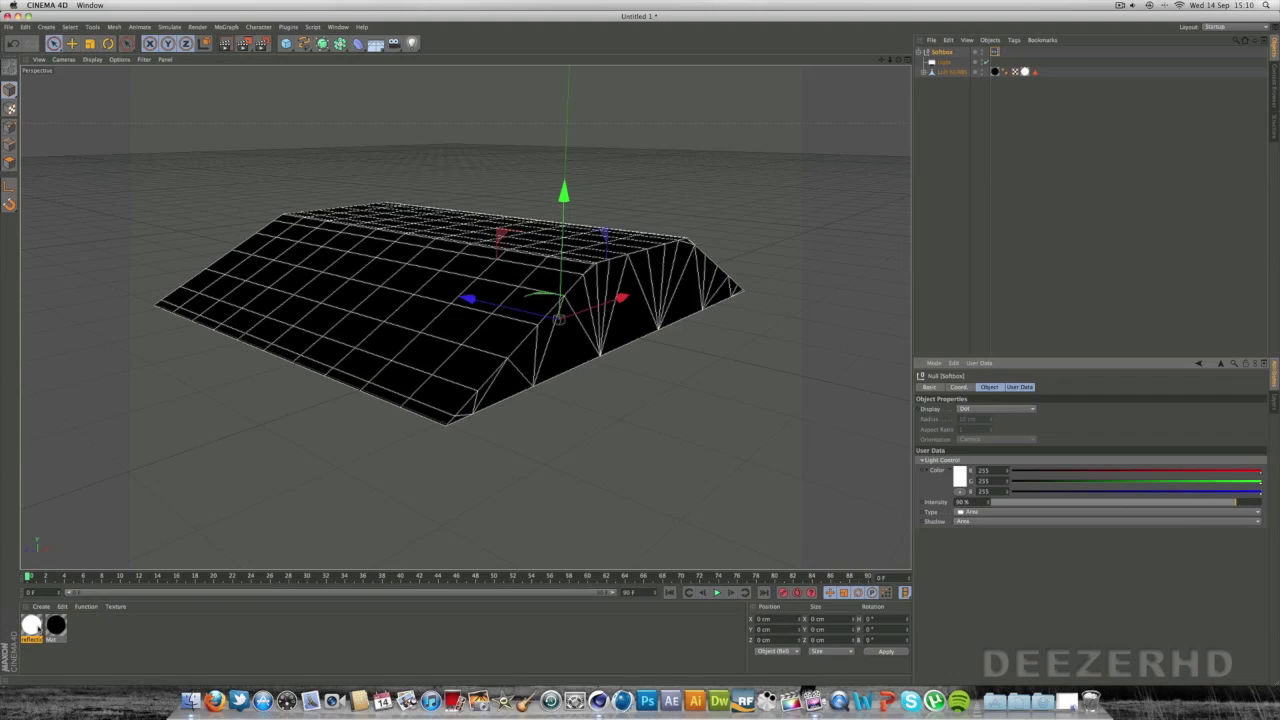
Copy the user data interface of the reflection material's luminance Brightness parameter and close the material editor
{"action": "double_click", "coordinate": [31, 625]}
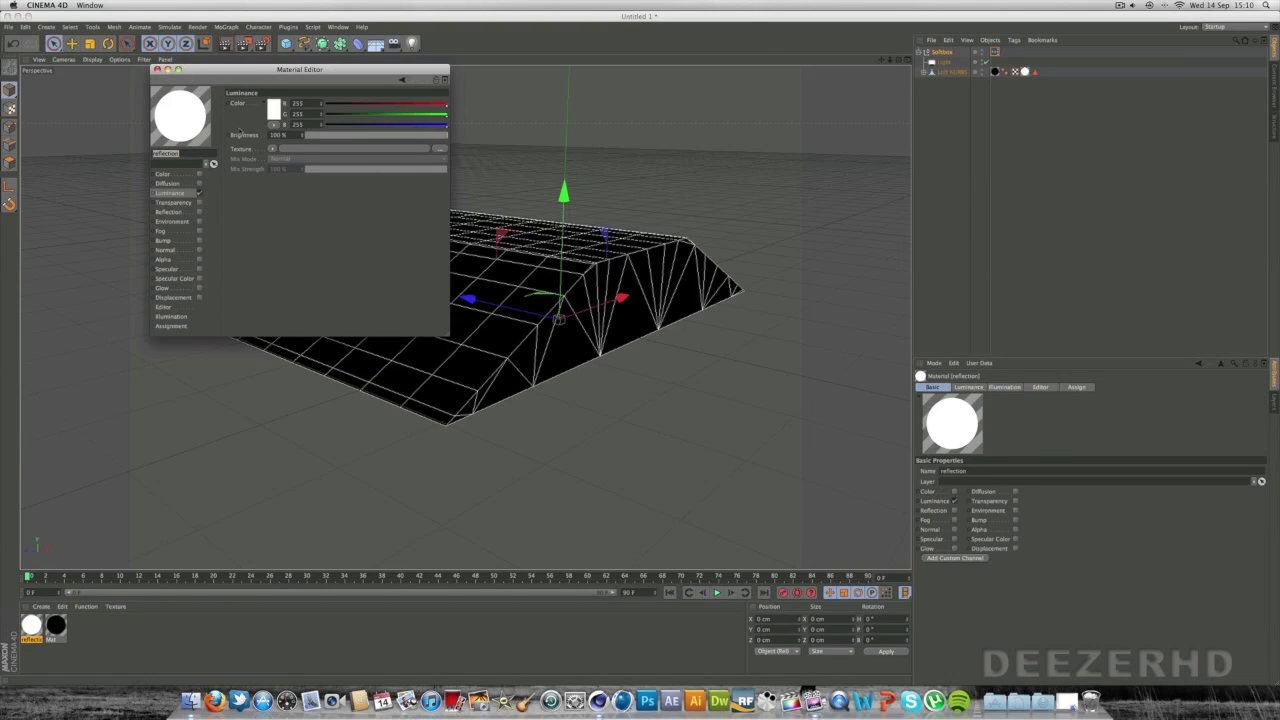
{"action": "left_click", "coordinate": [241, 135]}
{"action": "right_click", "coordinate": [243, 138]}
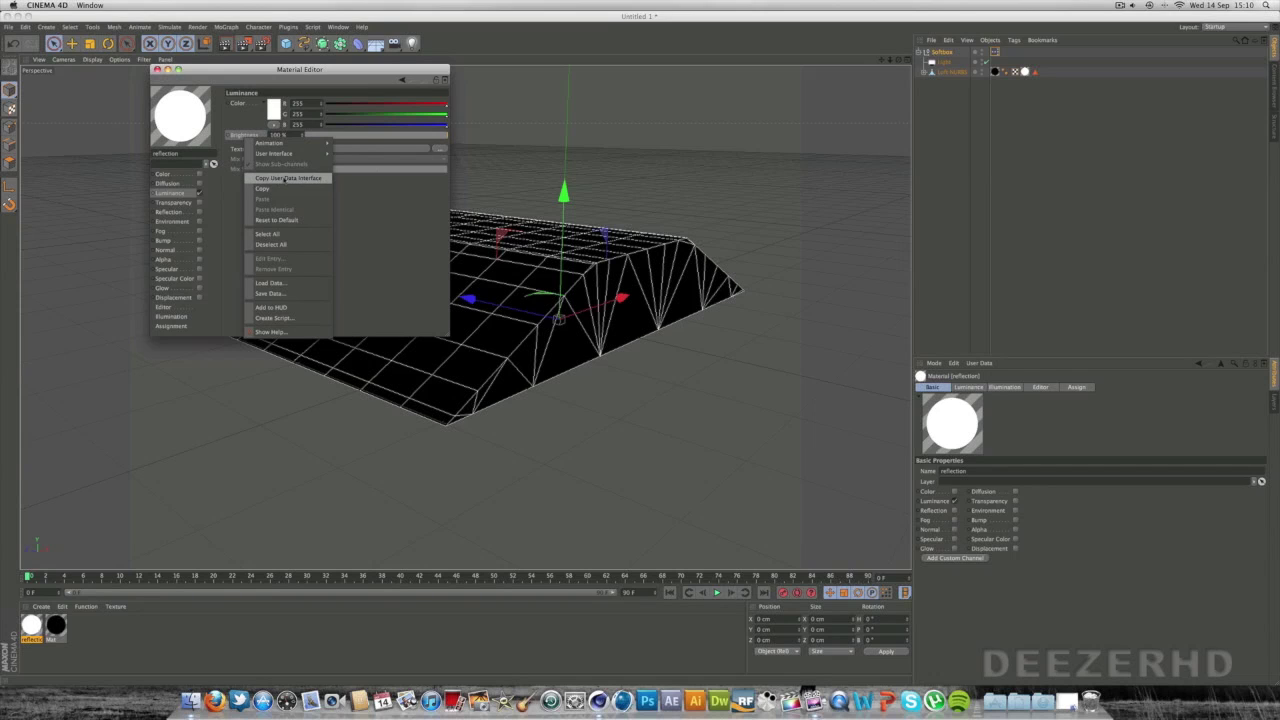
{"action": "left_click", "coordinate": [287, 179]}
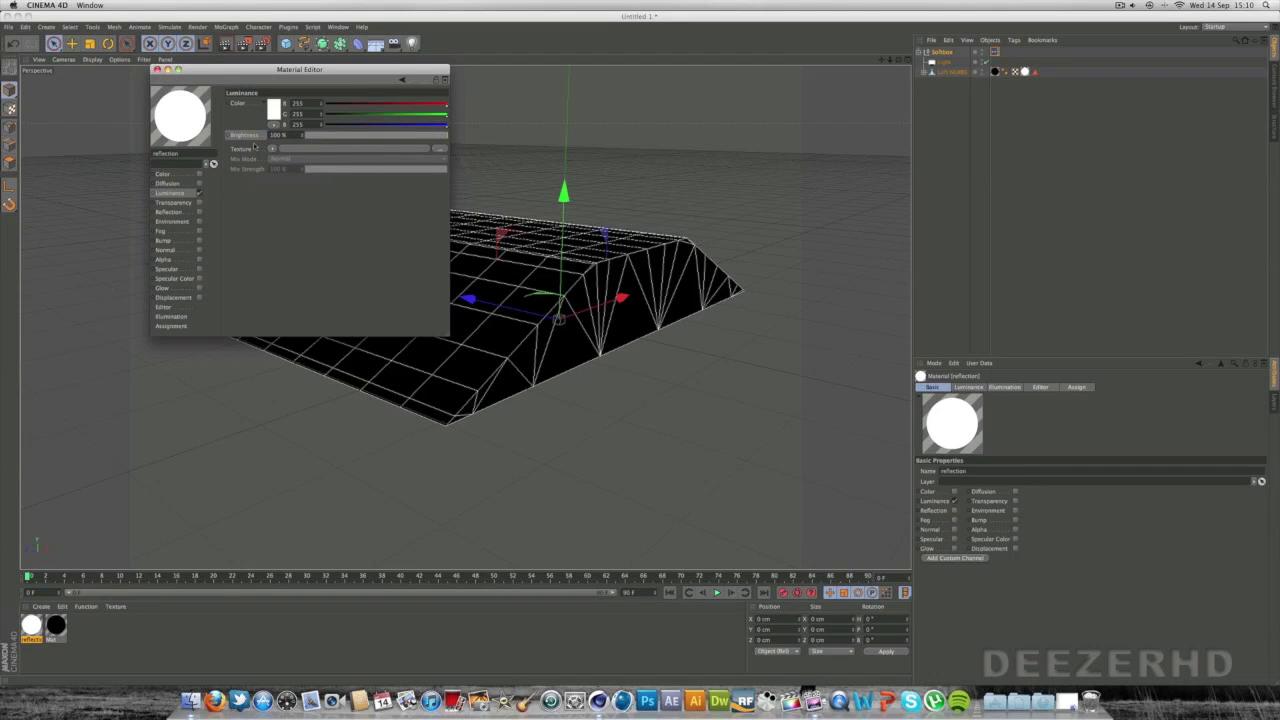
{"action": "left_click", "coordinate": [156, 70]}
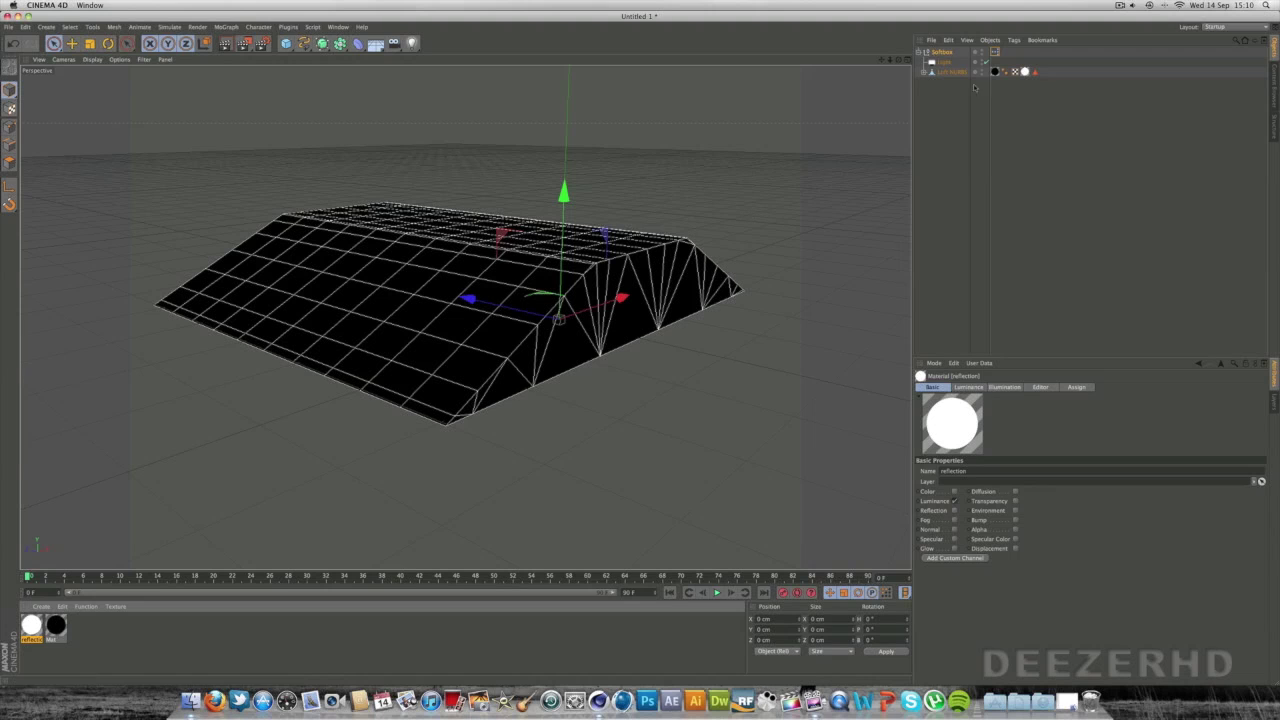
Paste the copied brightness parameter into the Softbox null's Light Control user data group and place it below Shadow
{"action": "left_click", "coordinate": [943, 52]}
{"action": "left_click", "coordinate": [948, 112]}
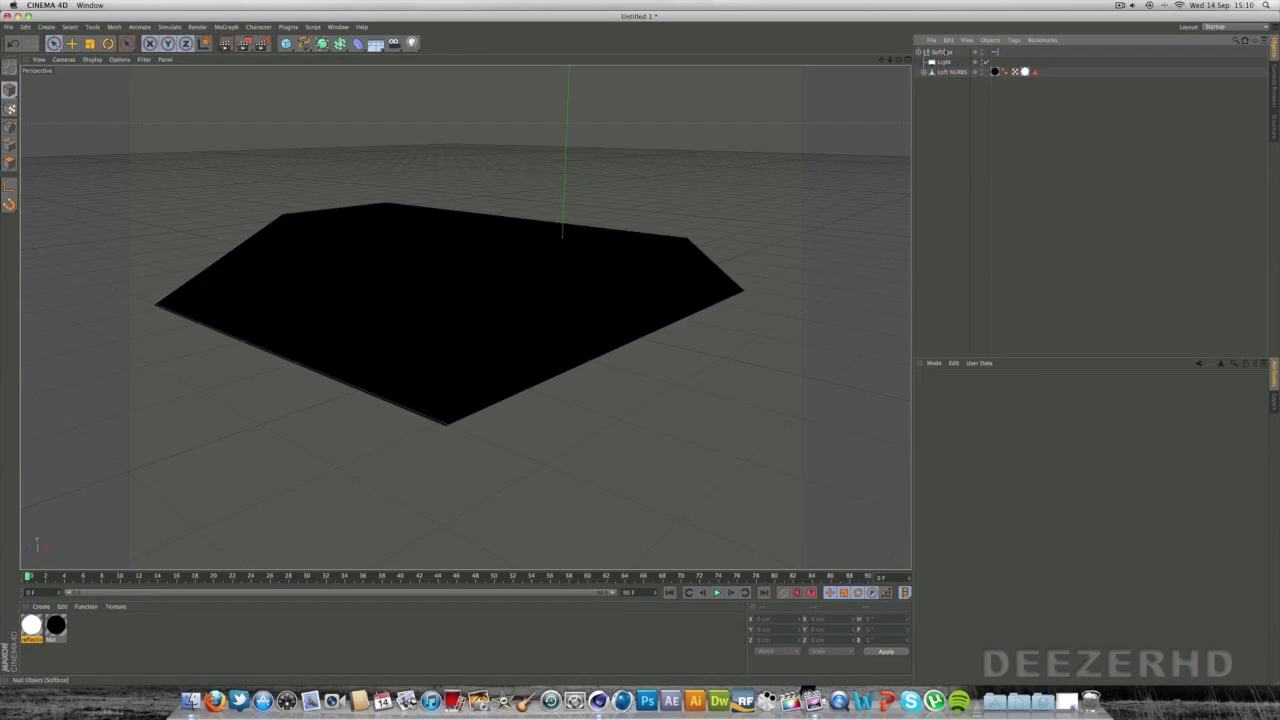
{"action": "left_click", "coordinate": [942, 52]}
{"action": "left_click", "coordinate": [980, 363]}
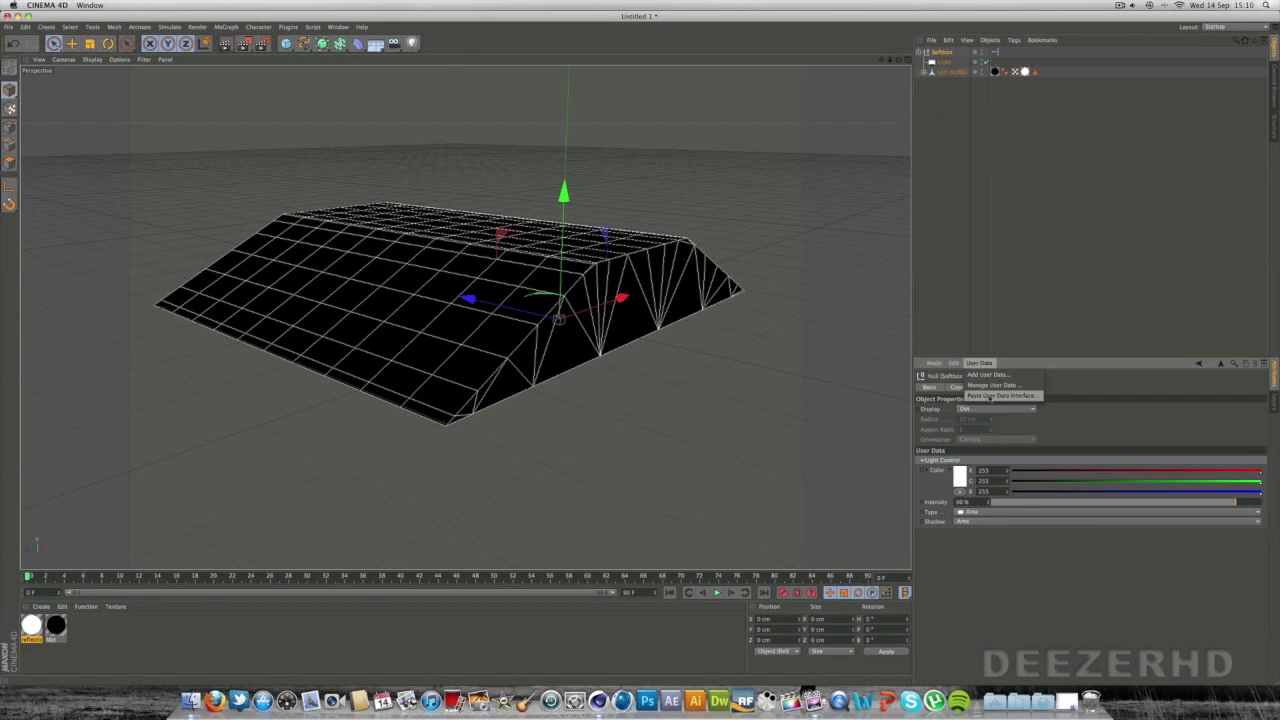
{"action": "left_click", "coordinate": [988, 388]}
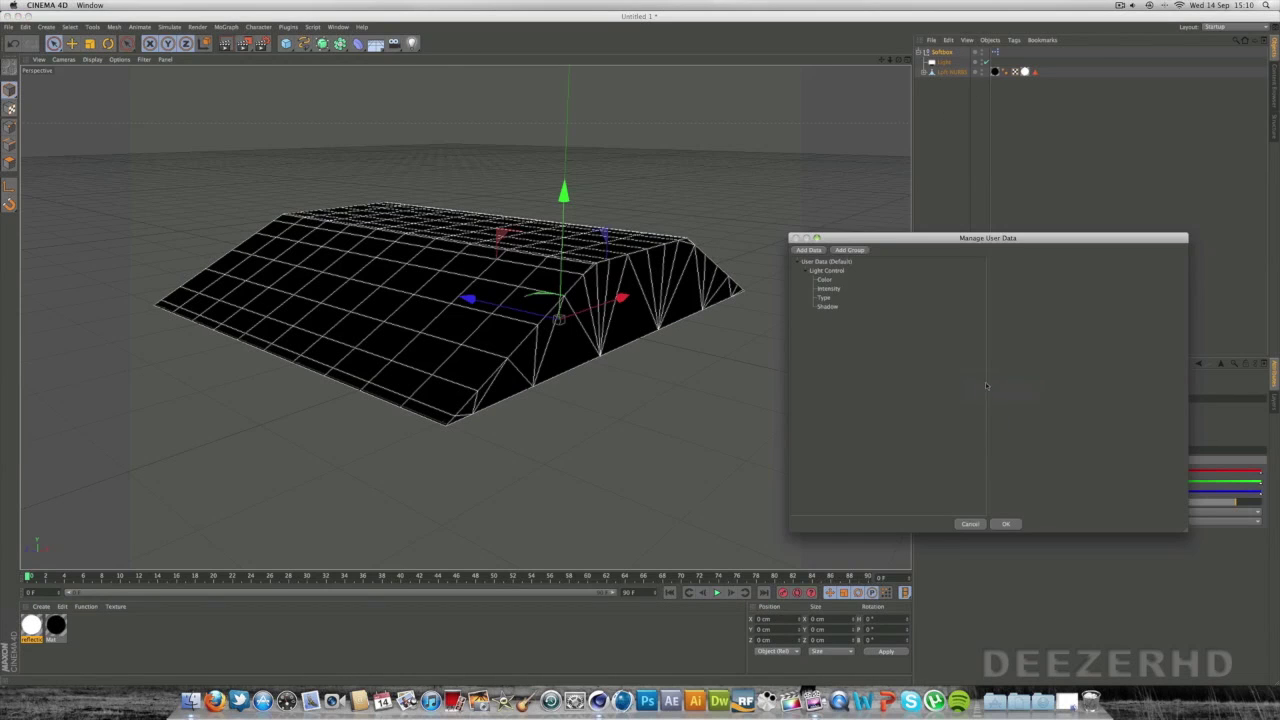
{"action": "right_click", "coordinate": [822, 270]}
{"action": "left_click", "coordinate": [839, 287]}
{"action": "left_click_drag", "start_coordinate": [849, 283], "coordinate": [850, 318]}
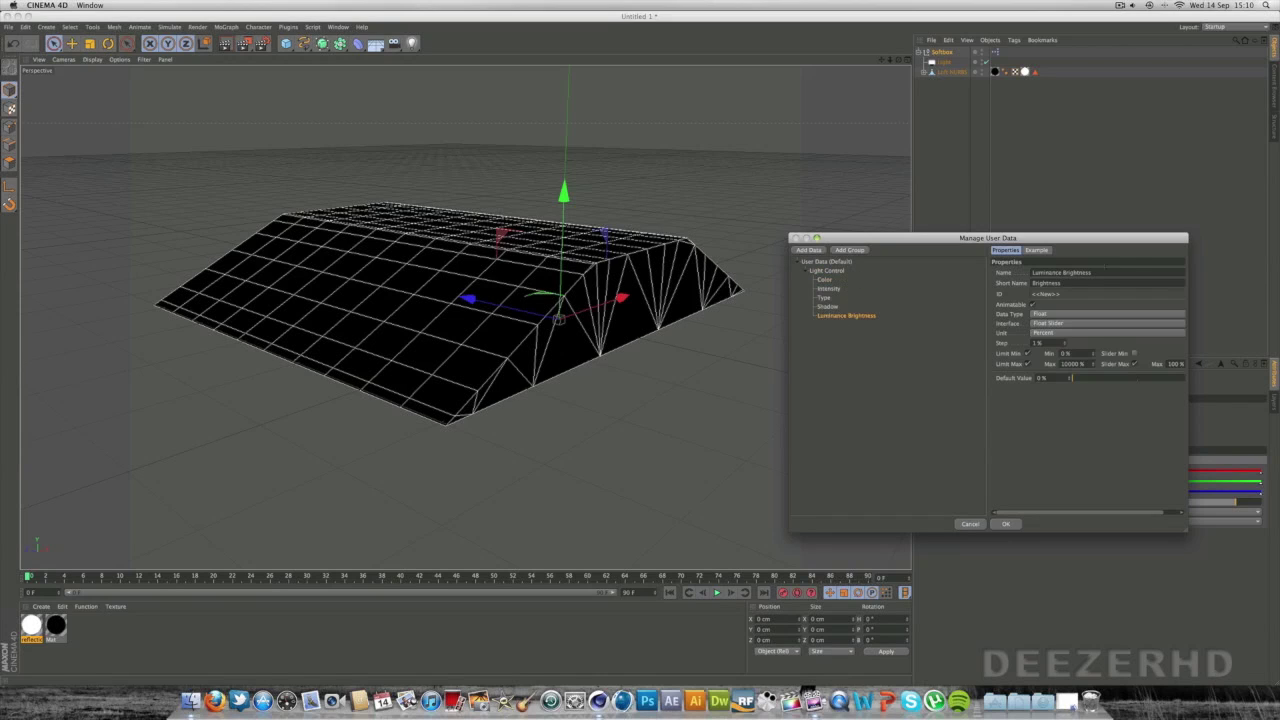
Name the pasted parameter Reflection Brightness, including its short name, set its default value to 100% and apply the user data
{"action": "left_click_drag", "start_coordinate": [1110, 272], "coordinate": [976, 276]}
{"action": "type", "text": "R"}
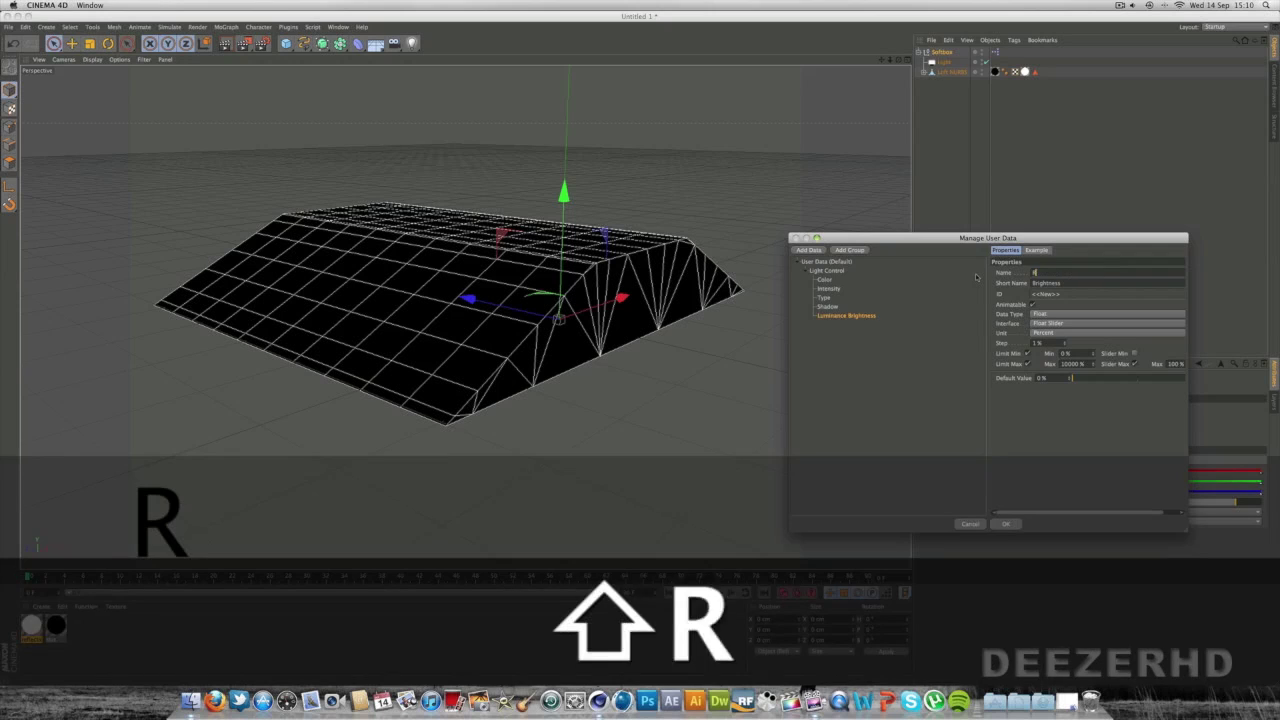
{"action": "type", "text": "eflection Brightness"}
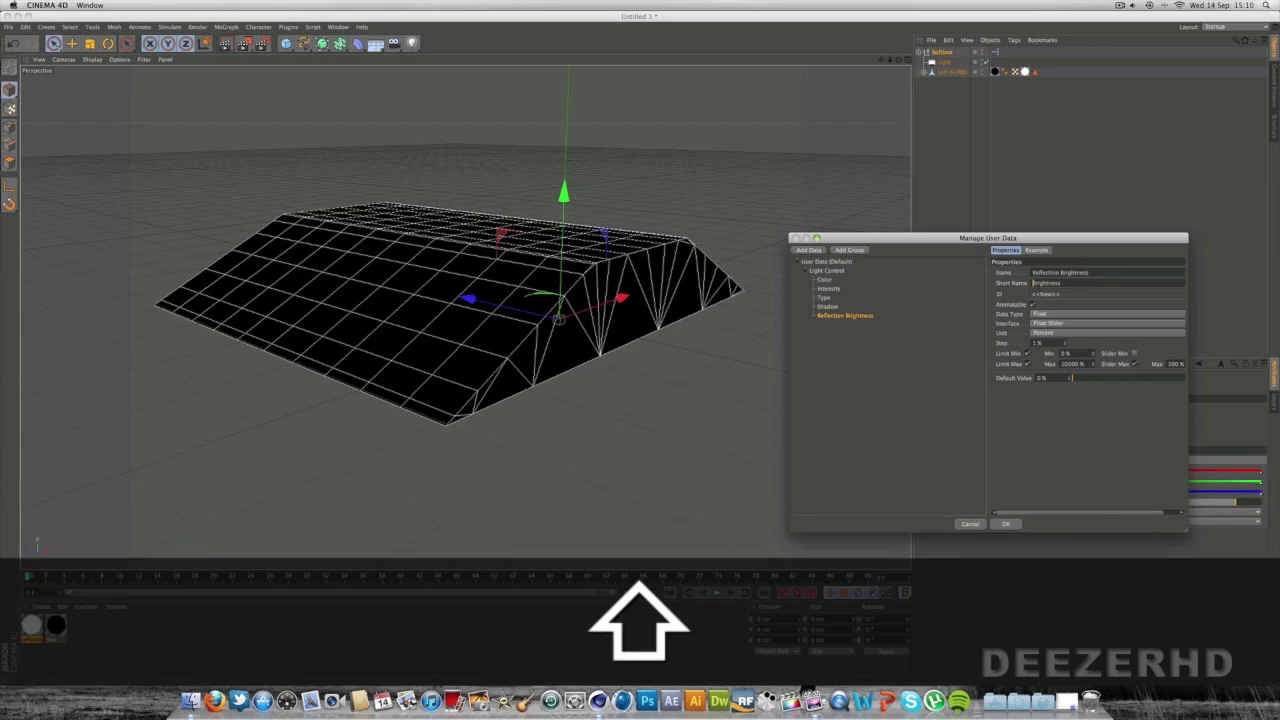
{"action": "type", "text": "Reflection"}
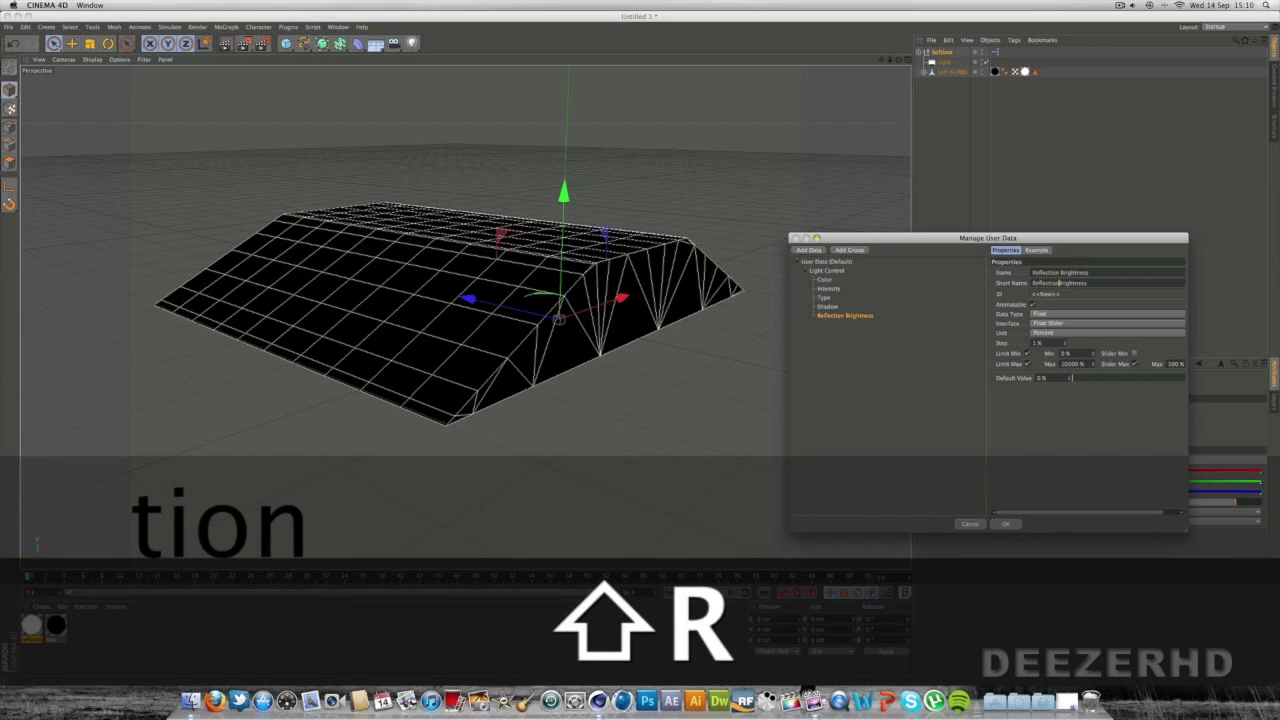
{"action": "left_click_drag", "start_coordinate": [1076, 378], "coordinate": [1206, 383]}
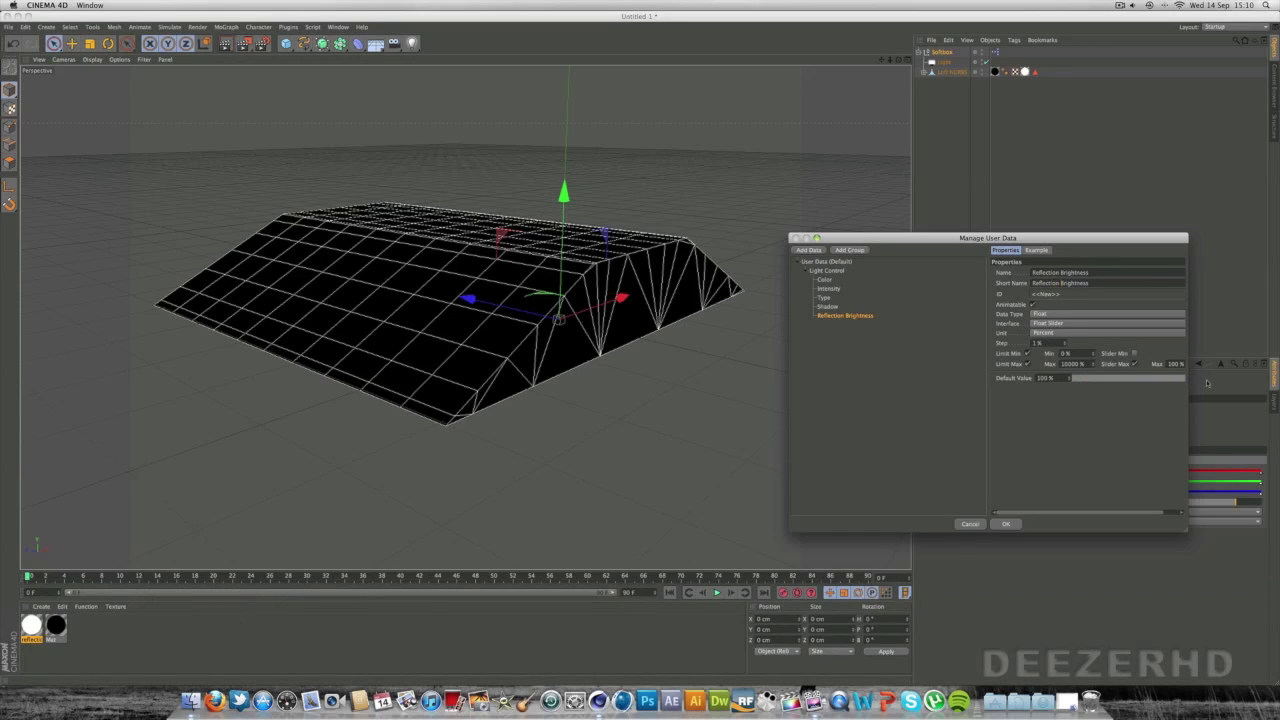
{"action": "left_click", "coordinate": [1006, 524]}
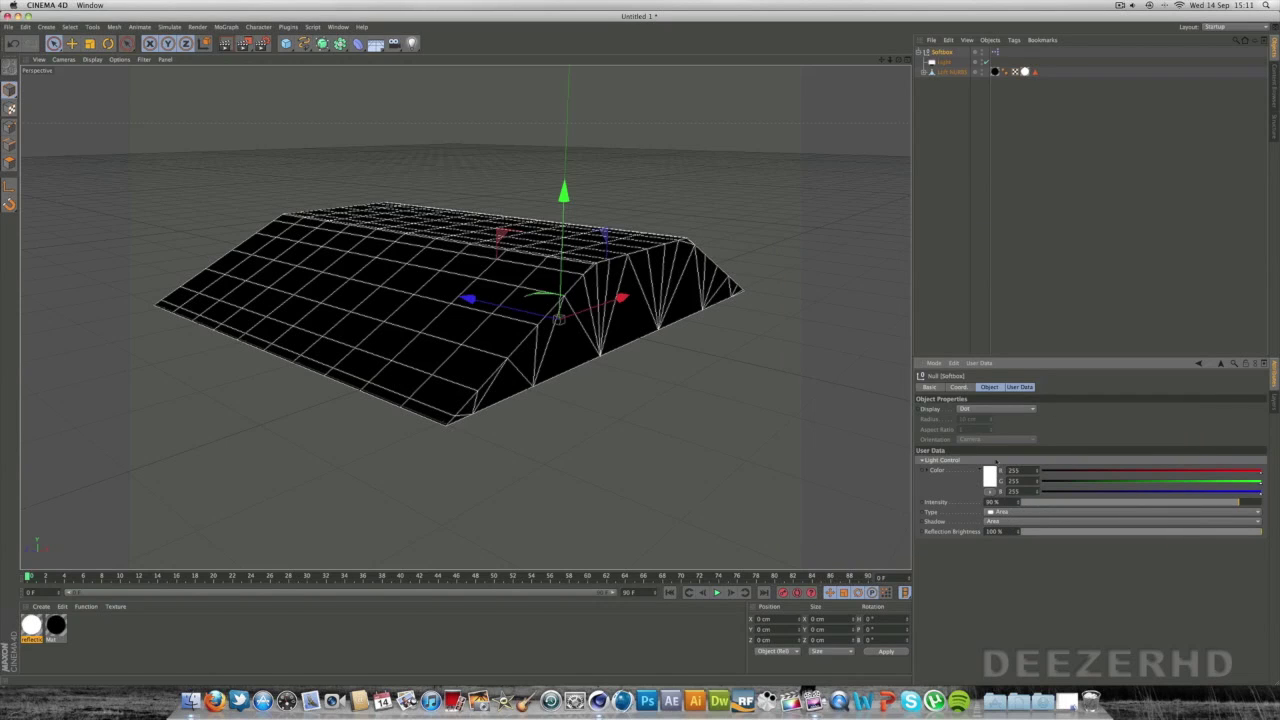
Try out the Intensity control in the Softbox null's user data and return it to 90%
{"action": "left_click", "coordinate": [919, 52]}
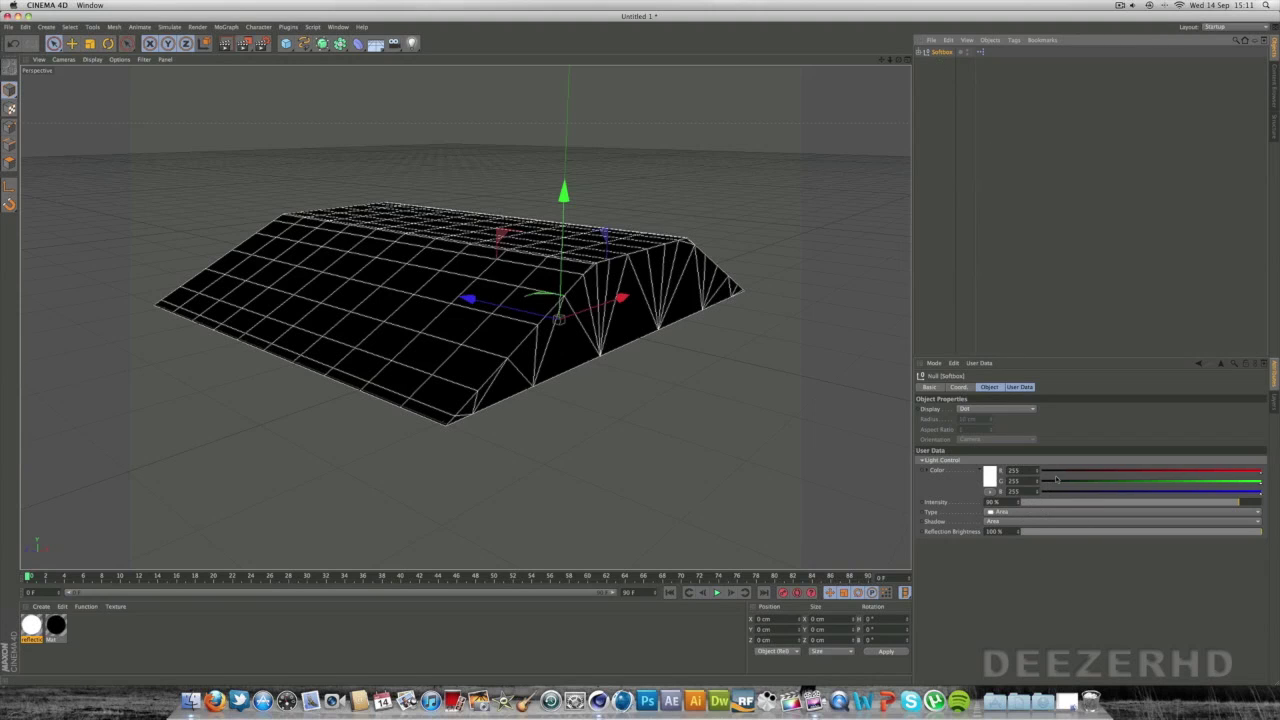
{"action": "left_click", "coordinate": [1014, 387]}
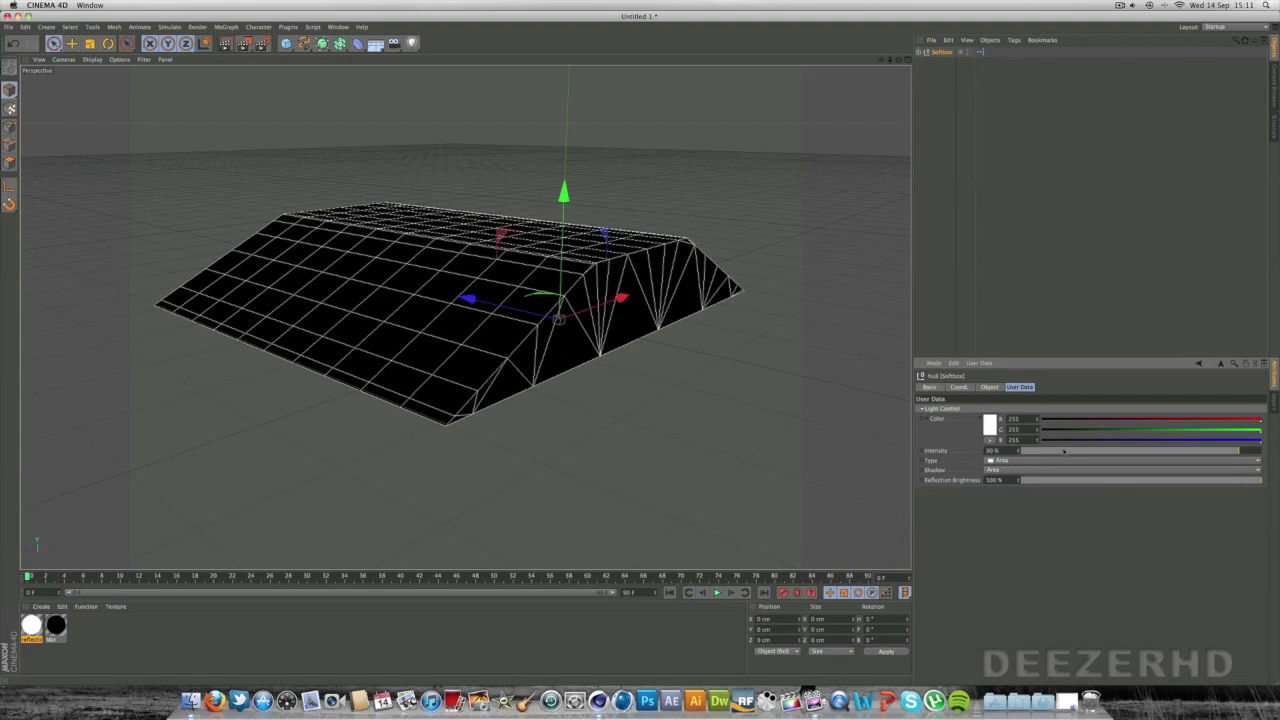
{"action": "left_click_drag", "start_coordinate": [1064, 451], "coordinate": [1261, 451]}
{"action": "left_click_drag", "start_coordinate": [641, 350], "coordinate": [1140, 312], "text": "alt"}
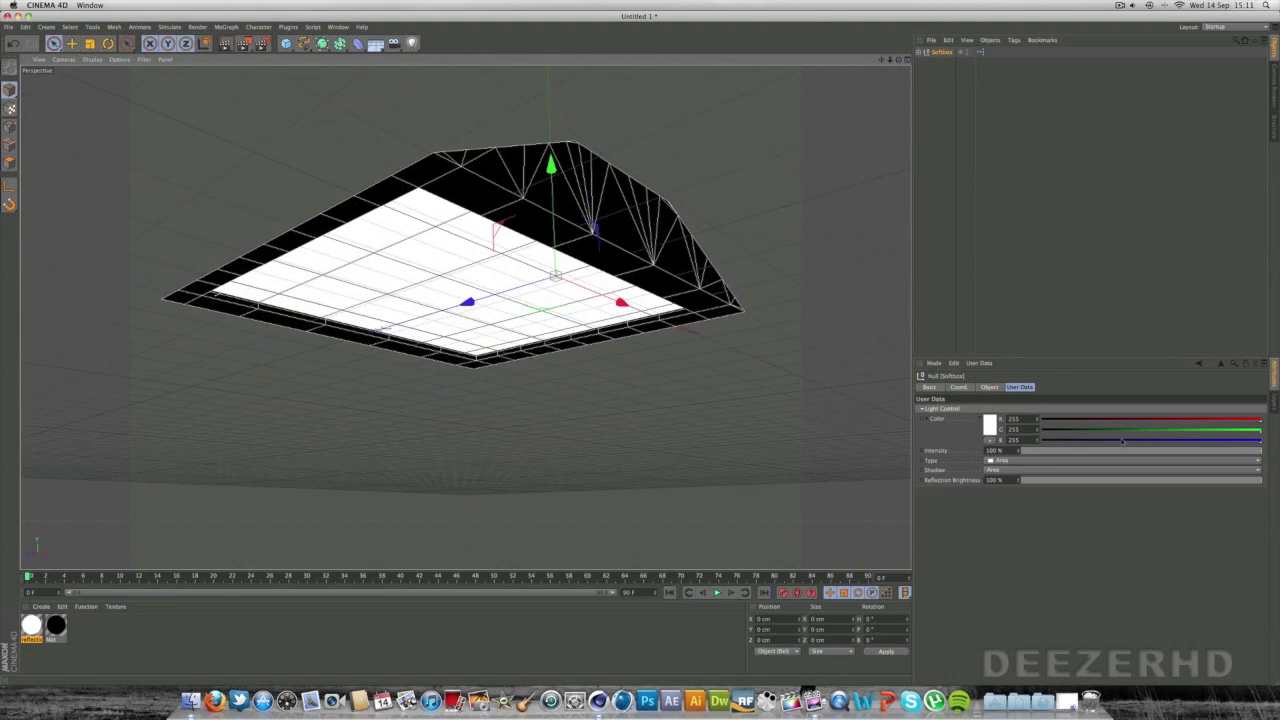
{"action": "left_click_drag", "start_coordinate": [1122, 449], "coordinate": [1244, 451]}
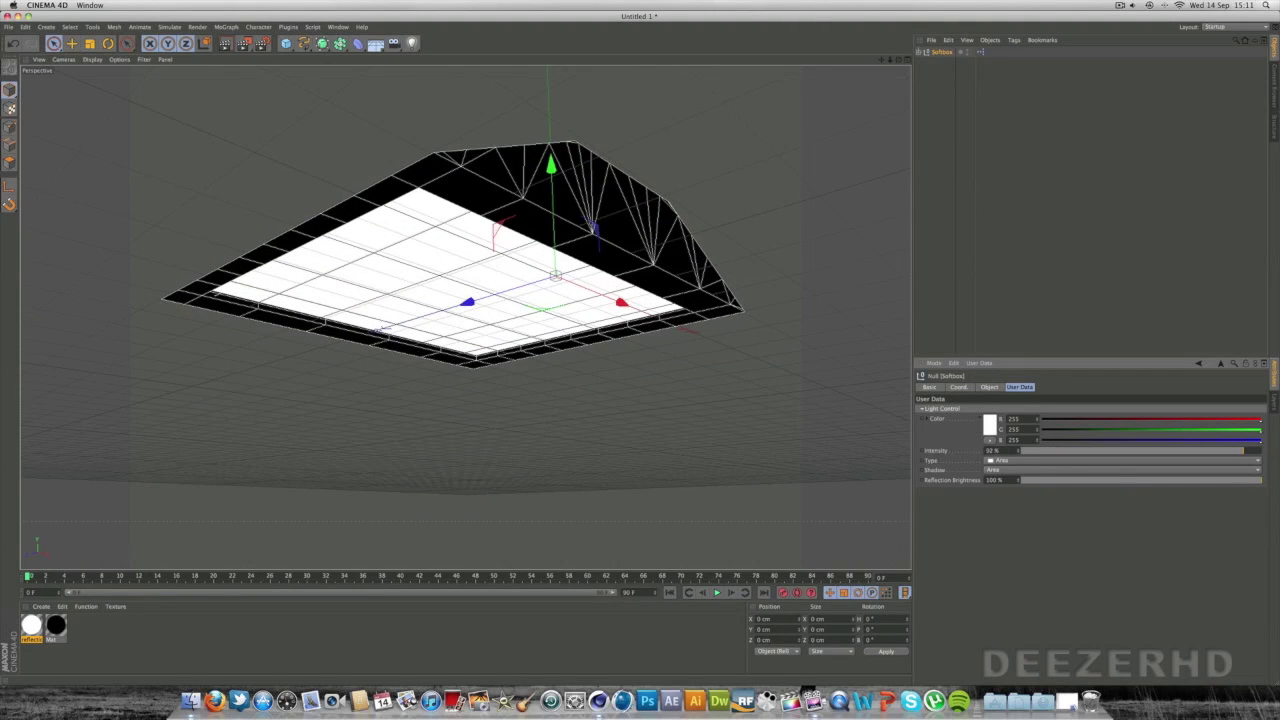
{"action": "type", "text": "90"}
{"action": "key", "text": "Return"}
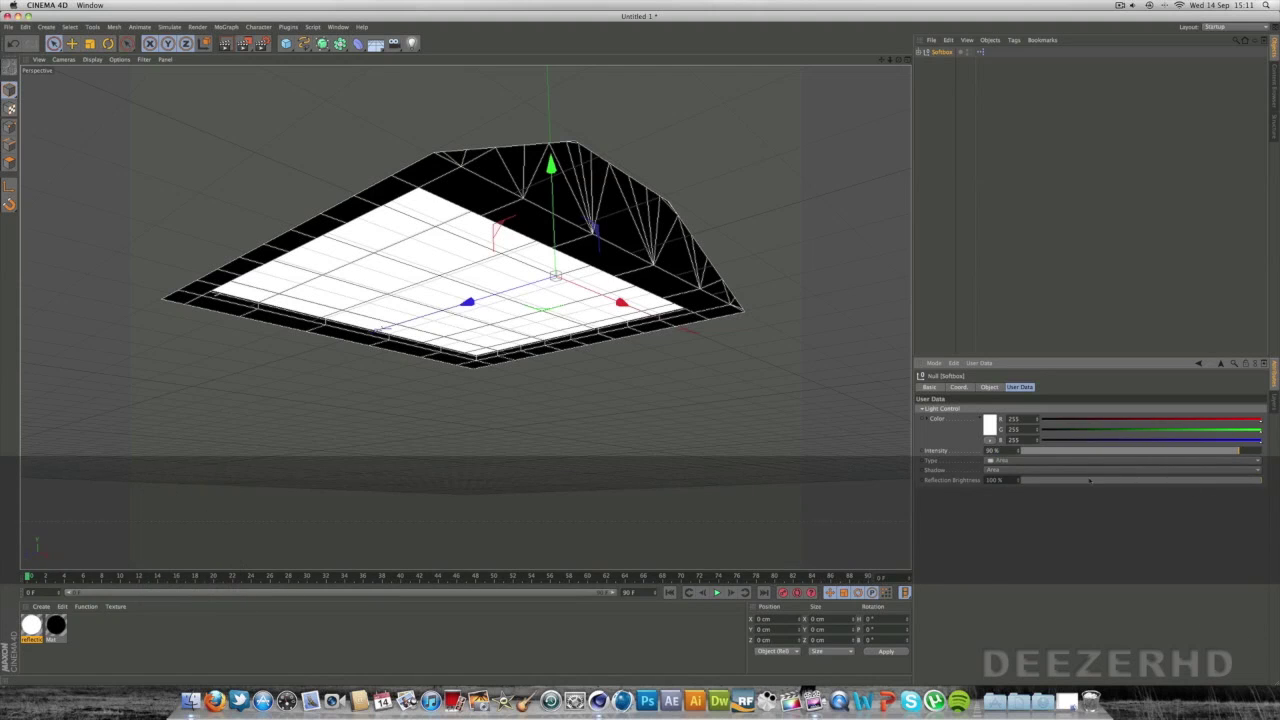
Open the Softbox null's XPresso tag and add nodes for the reflection material, the Softbox null and the Light
{"action": "double_click", "coordinate": [980, 53]}
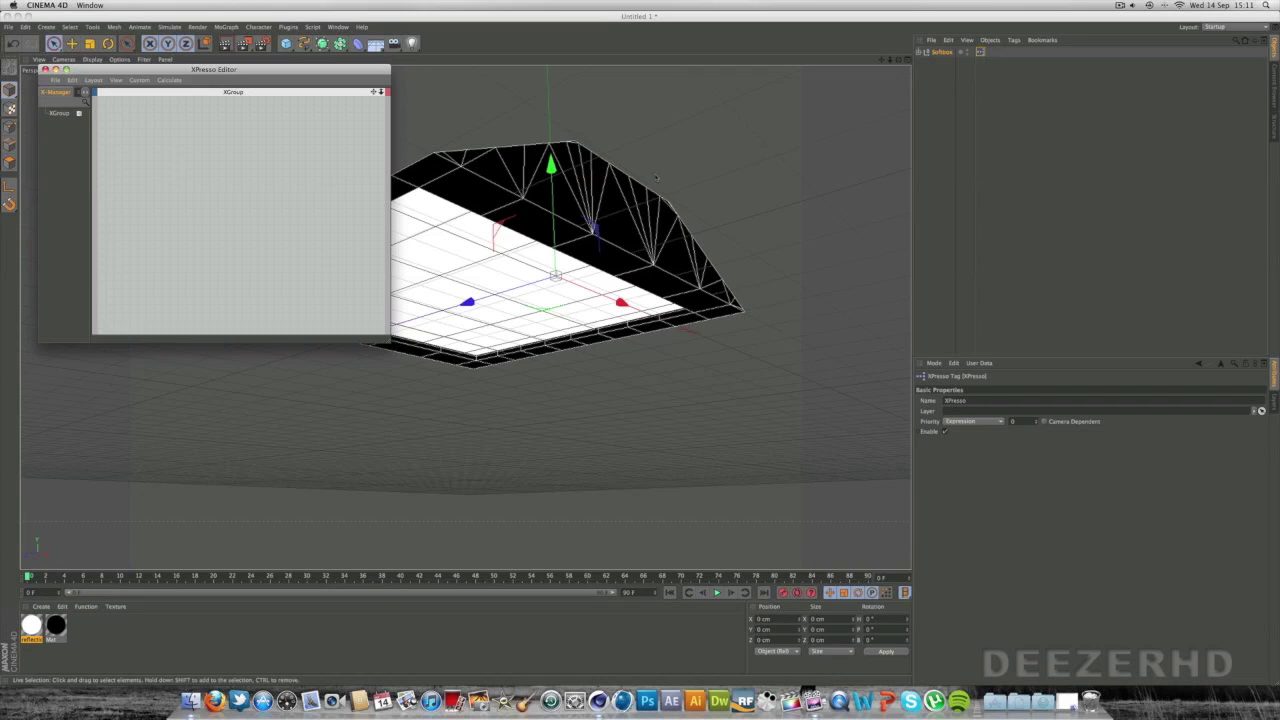
{"action": "left_click_drag", "start_coordinate": [37, 628], "coordinate": [317, 143]}
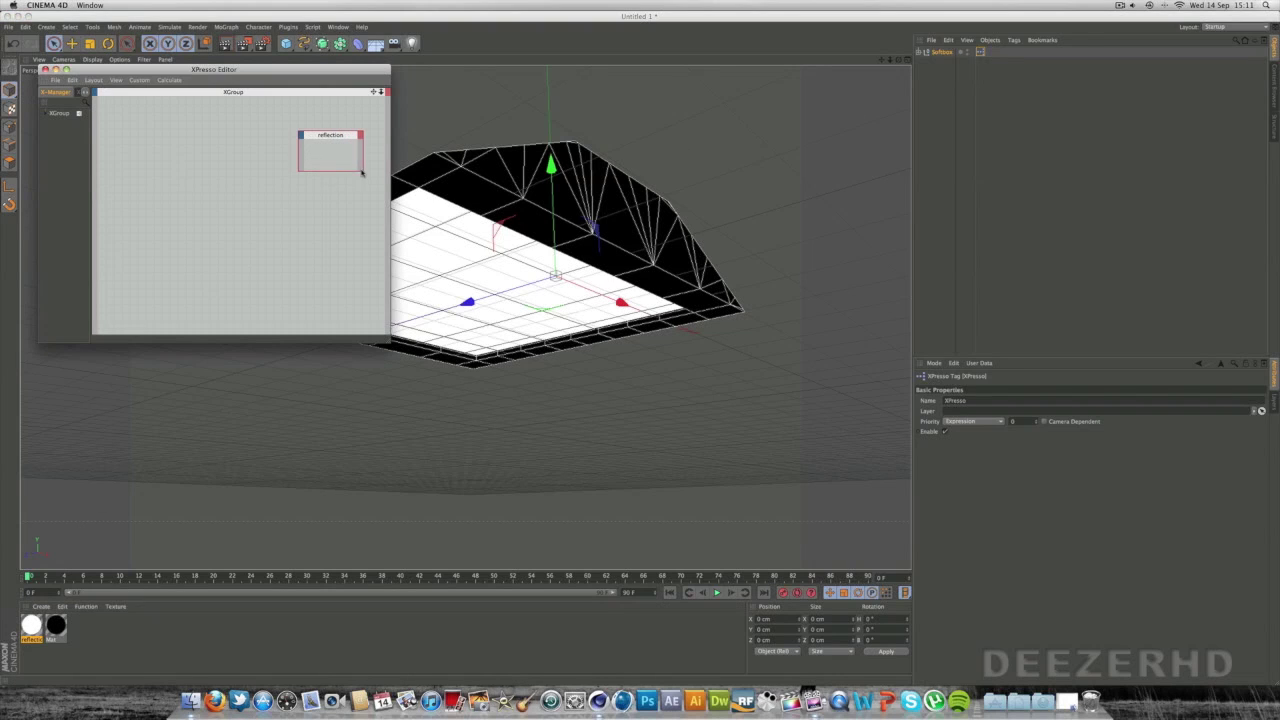
{"action": "left_click_drag", "start_coordinate": [945, 52], "coordinate": [155, 164]}
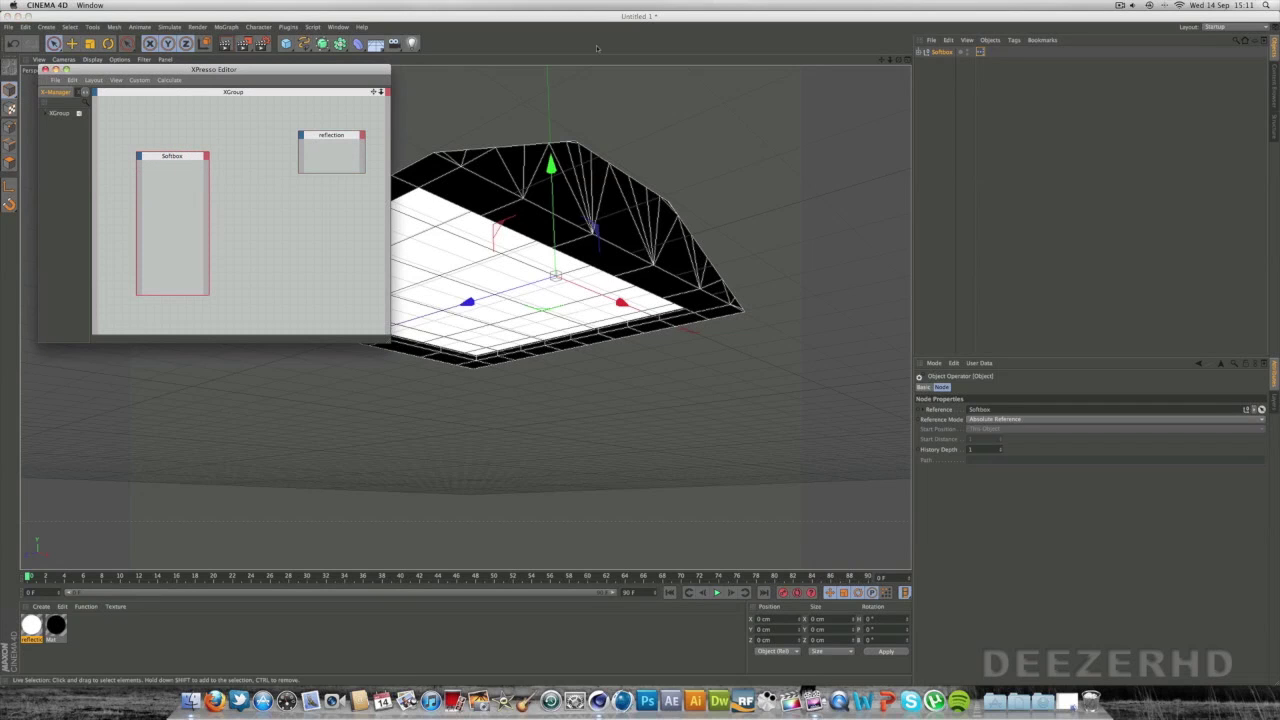
{"action": "left_click", "coordinate": [921, 52]}
{"action": "left_click_drag", "start_coordinate": [943, 62], "coordinate": [365, 289]}
{"action": "left_click", "coordinate": [314, 240]}
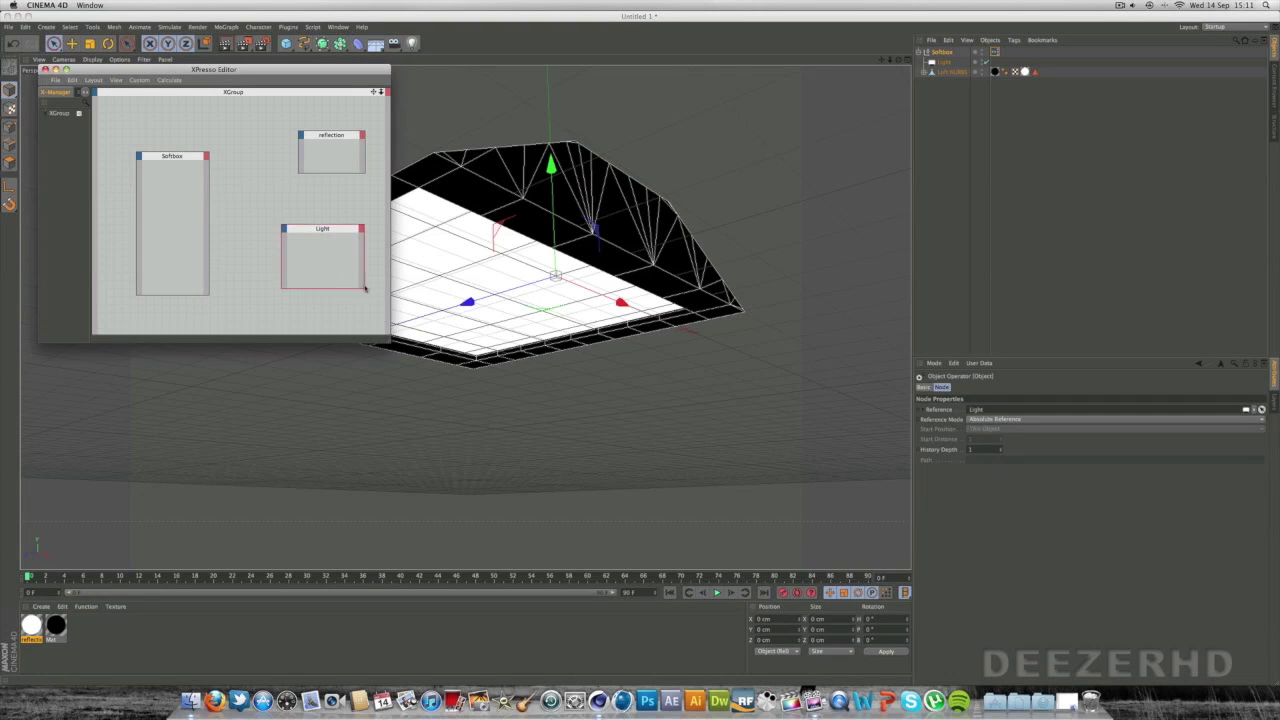
Enlarge the XPresso editor window and arrange the Softbox node opposite the reflection and Light nodes
{"action": "left_click_drag", "start_coordinate": [365, 71], "coordinate": [607, 145]}
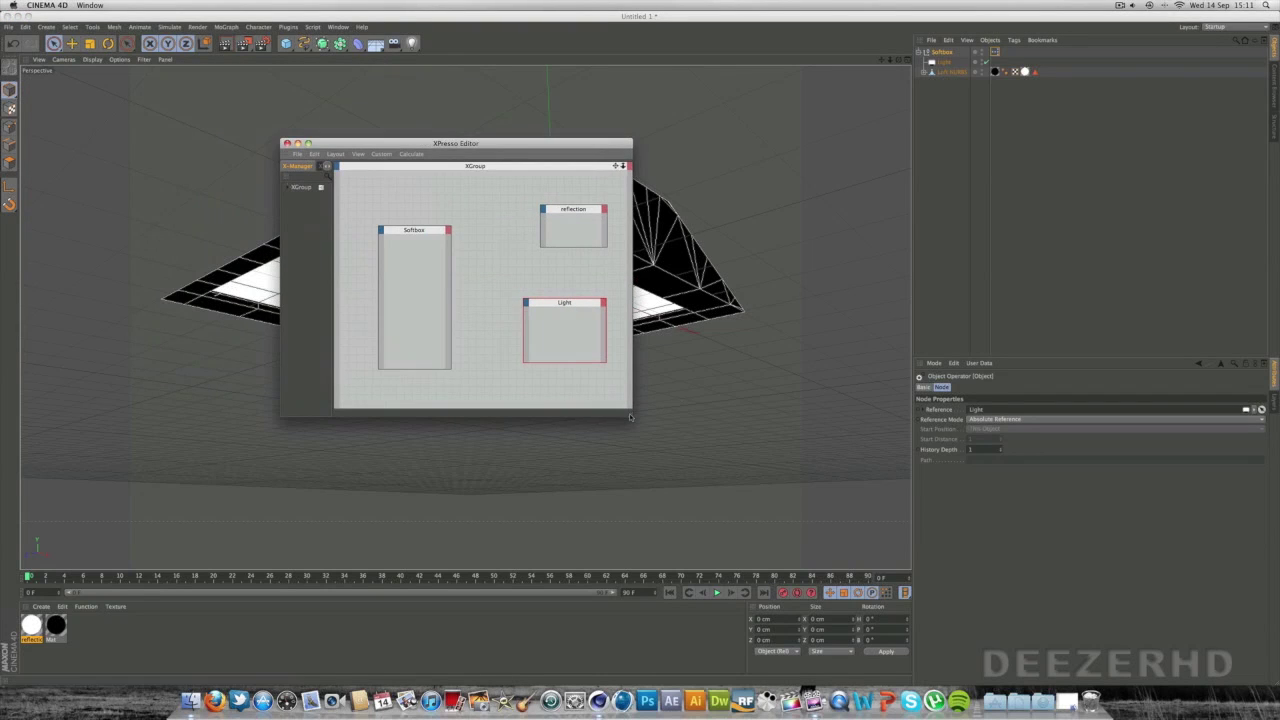
{"action": "left_click_drag", "start_coordinate": [631, 414], "coordinate": [773, 514]}
{"action": "left_click_drag", "start_coordinate": [497, 277], "coordinate": [465, 256]}
{"action": "left_click_drag", "start_coordinate": [633, 260], "coordinate": [614, 259]}
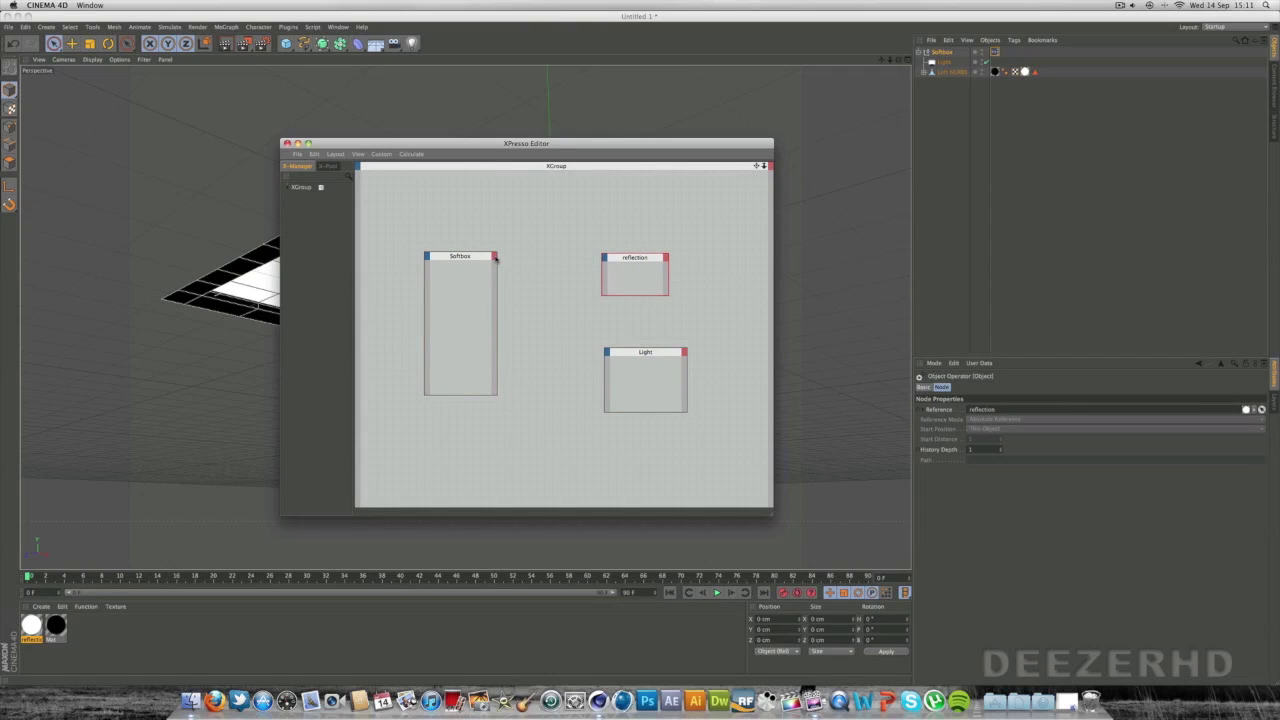
Add the Light Control user data Color, Intensity and Reflection Brightness as output ports on the Softbox node
{"action": "left_click", "coordinate": [494, 258]}
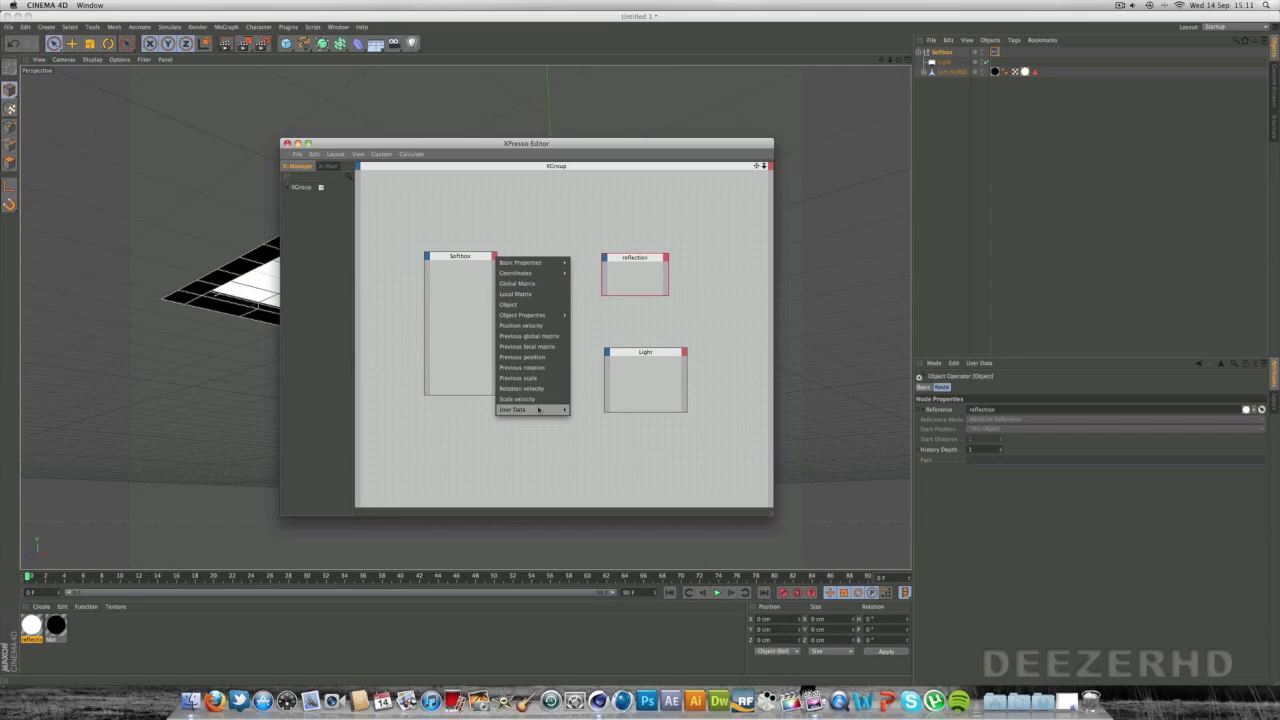
{"action": "mouse_move", "coordinate": [563, 410]}
{"action": "mouse_move", "coordinate": [630, 410]}
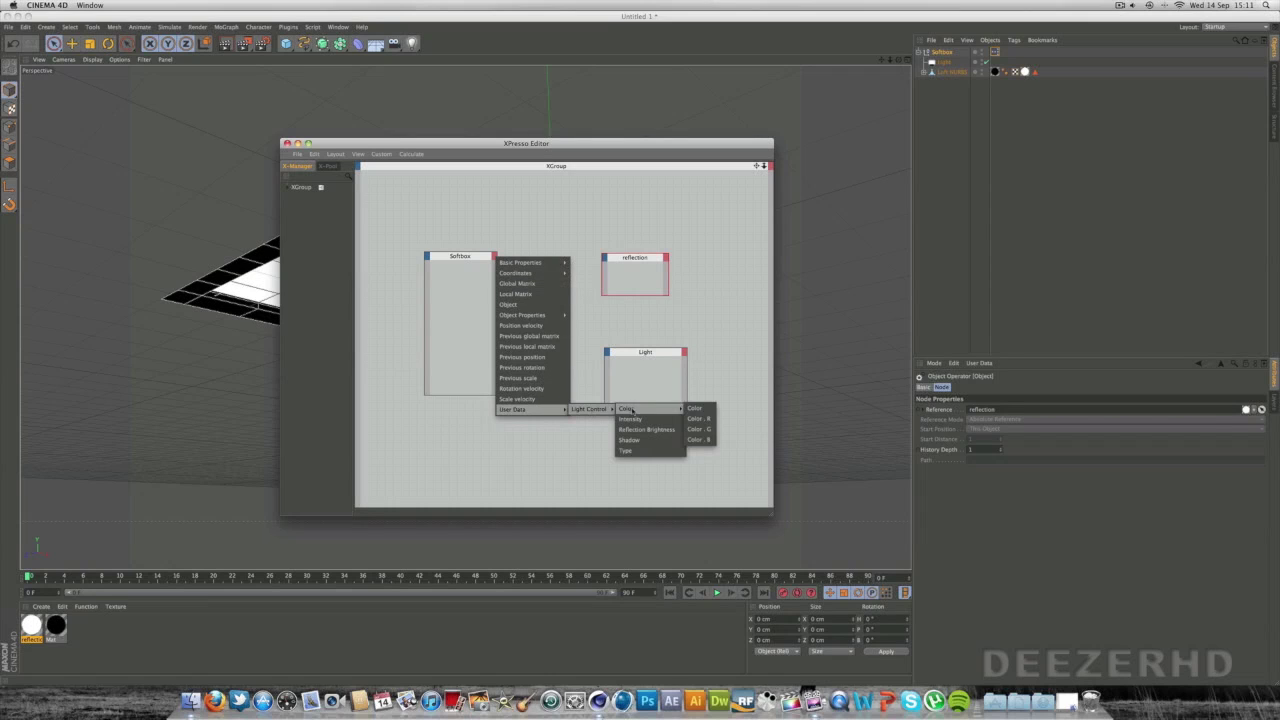
{"action": "left_click", "coordinate": [690, 408]}
{"action": "left_click", "coordinate": [494, 258]}
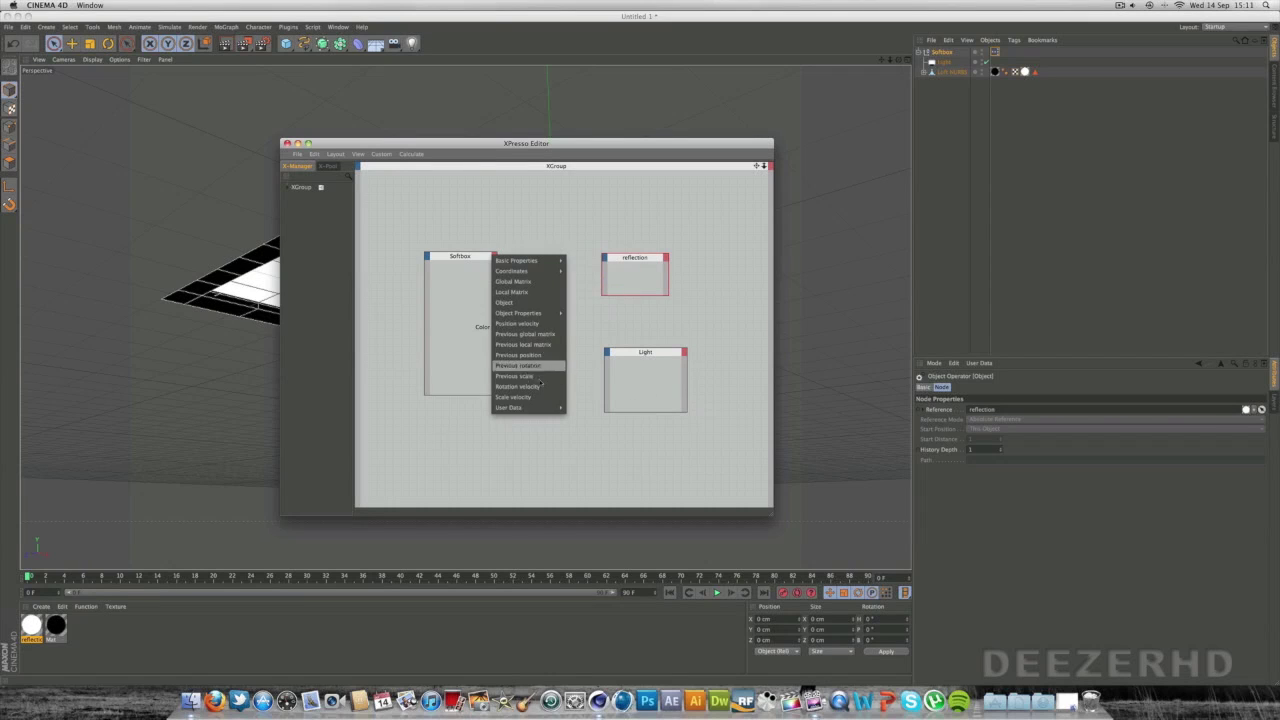
{"action": "mouse_move", "coordinate": [545, 407]}
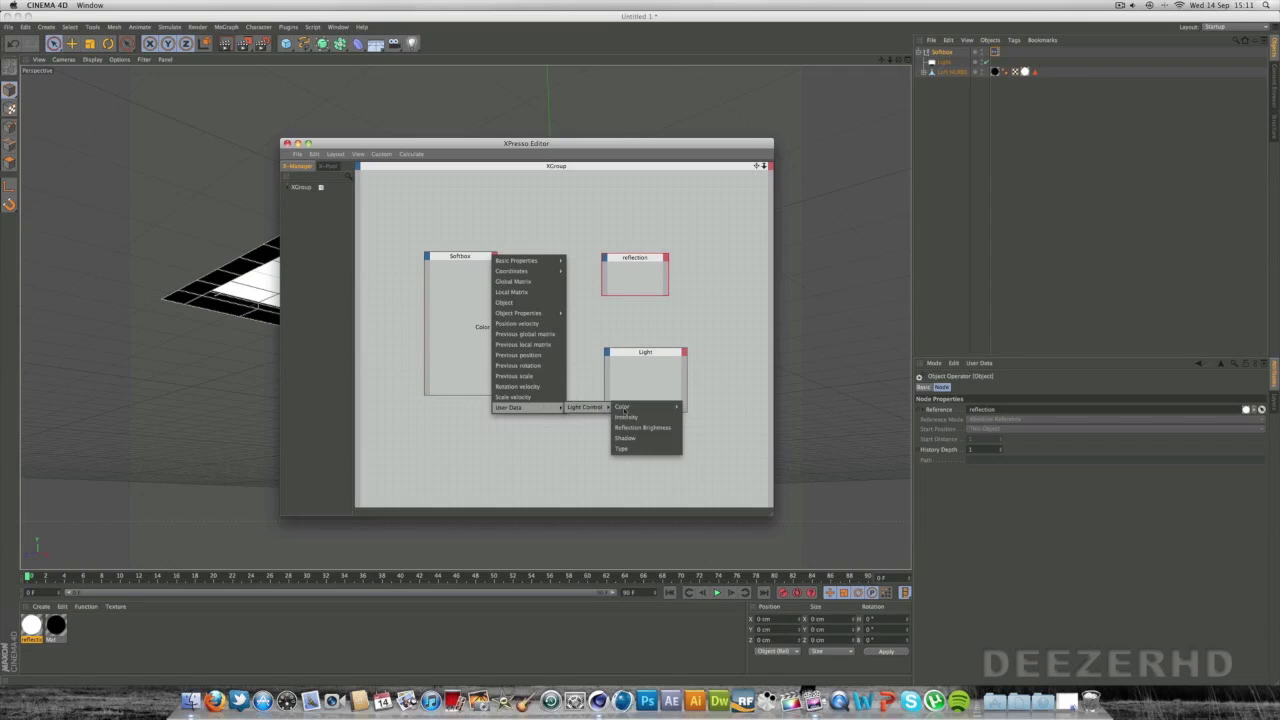
{"action": "left_click", "coordinate": [625, 417]}
{"action": "left_click", "coordinate": [494, 258]}
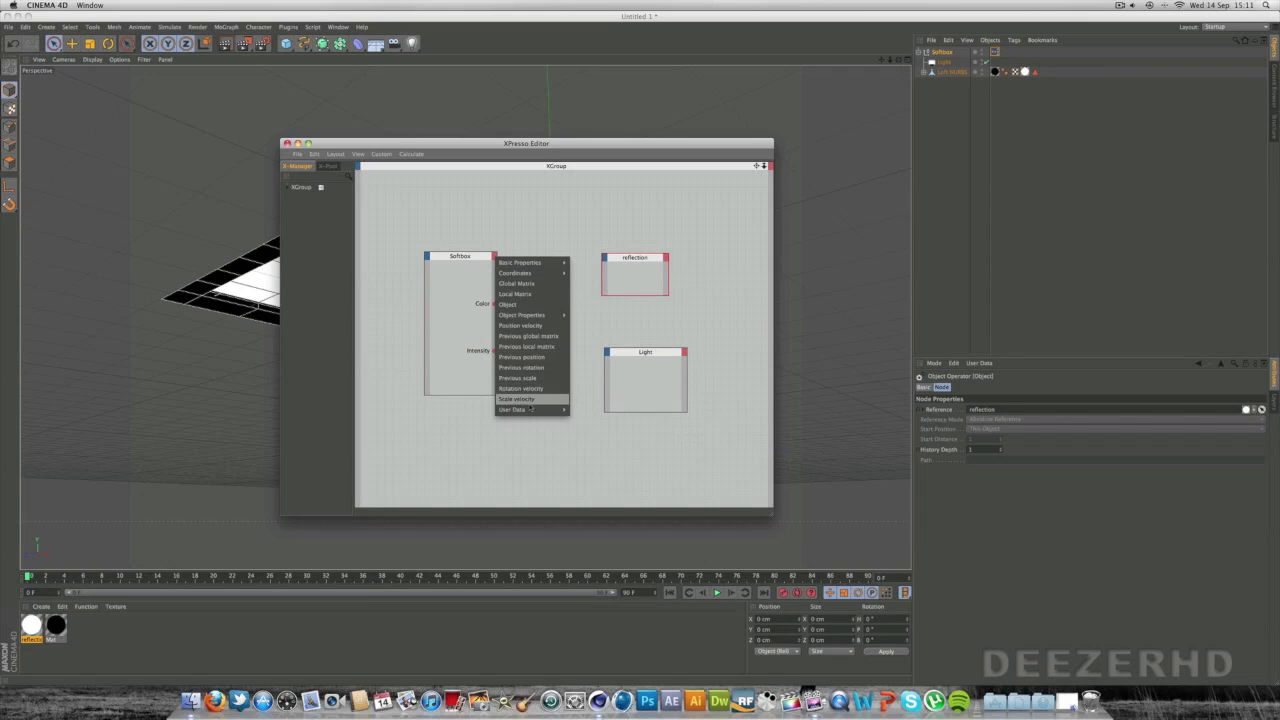
{"action": "mouse_move", "coordinate": [545, 409]}
{"action": "left_click", "coordinate": [618, 426]}
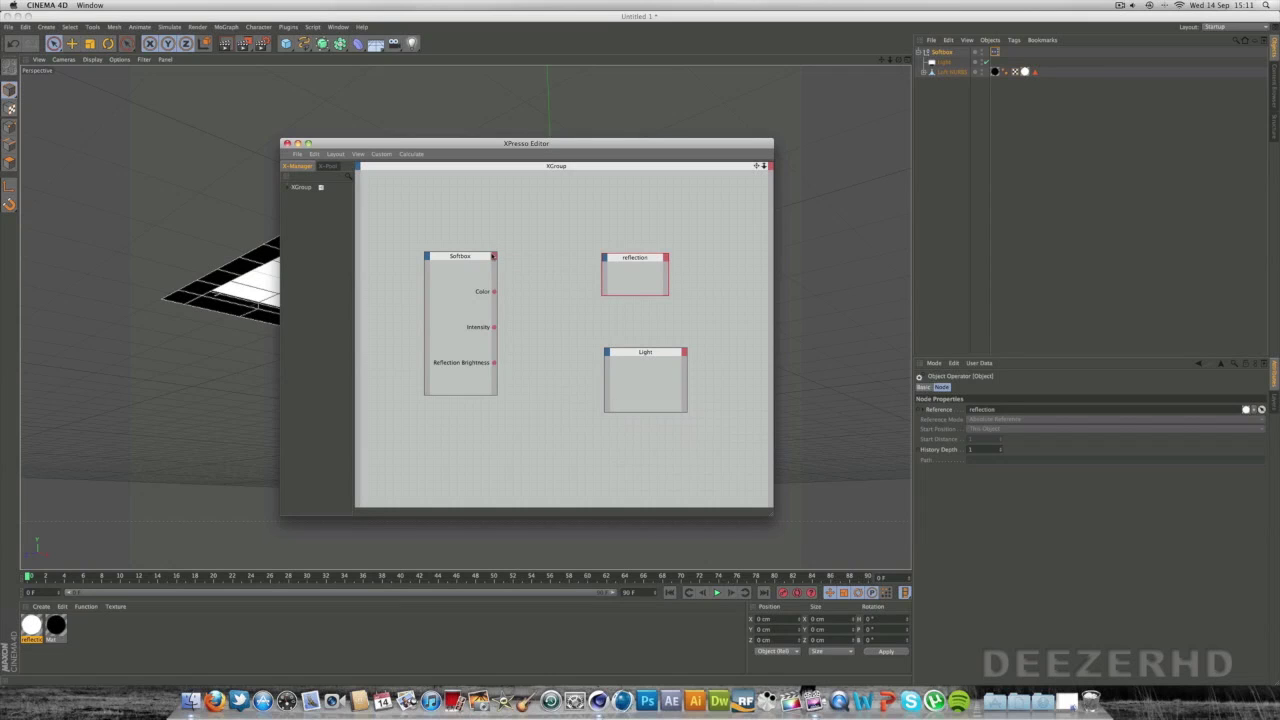
Add the Shadow and Type user data as further output ports on the Softbox node
{"action": "left_click", "coordinate": [493, 257]}
{"action": "mouse_move", "coordinate": [512, 409]}
{"action": "mouse_move", "coordinate": [588, 409]}
{"action": "mouse_move", "coordinate": [630, 408]}
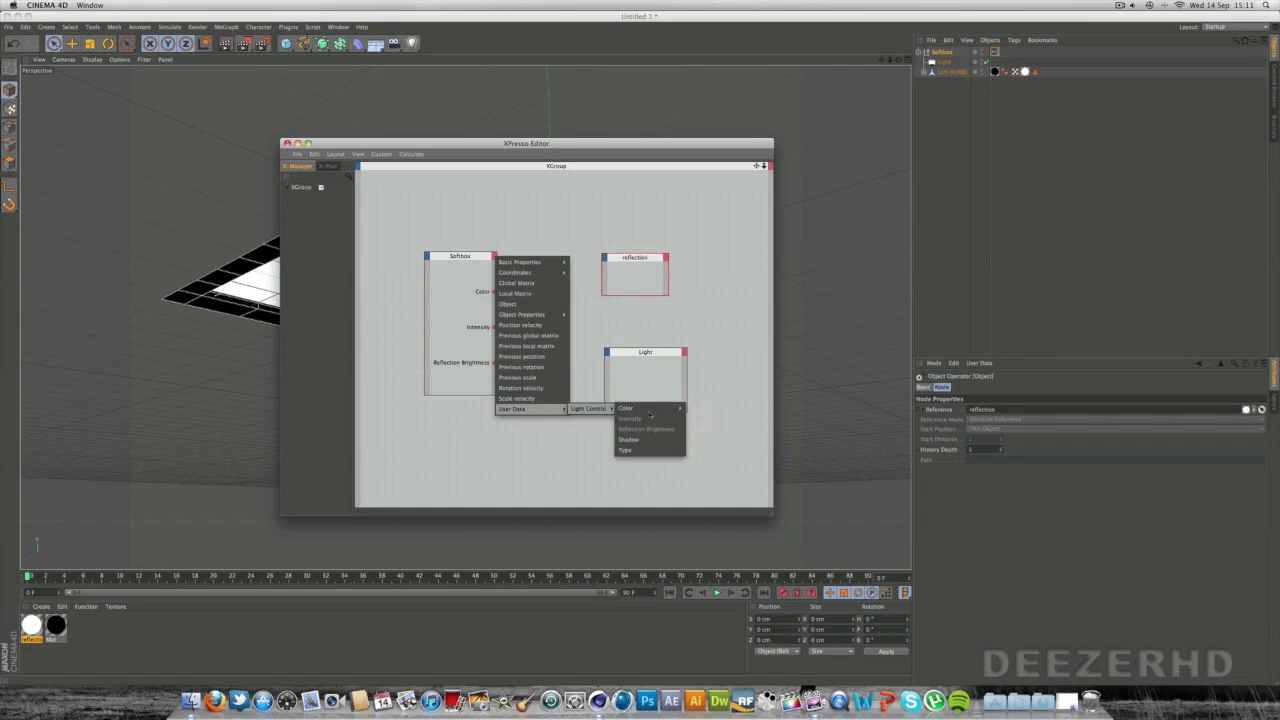
{"action": "left_click", "coordinate": [650, 440]}
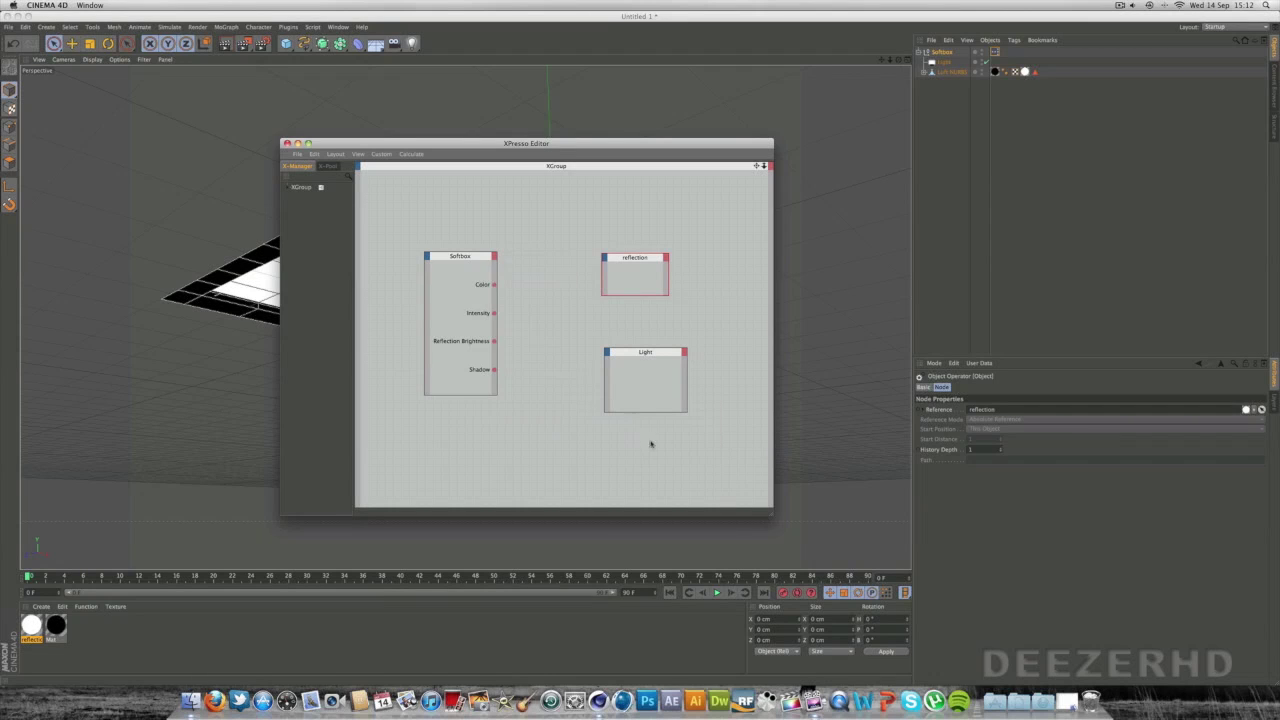
{"action": "left_click", "coordinate": [493, 257]}
{"action": "mouse_move", "coordinate": [512, 408]}
{"action": "mouse_move", "coordinate": [588, 408]}
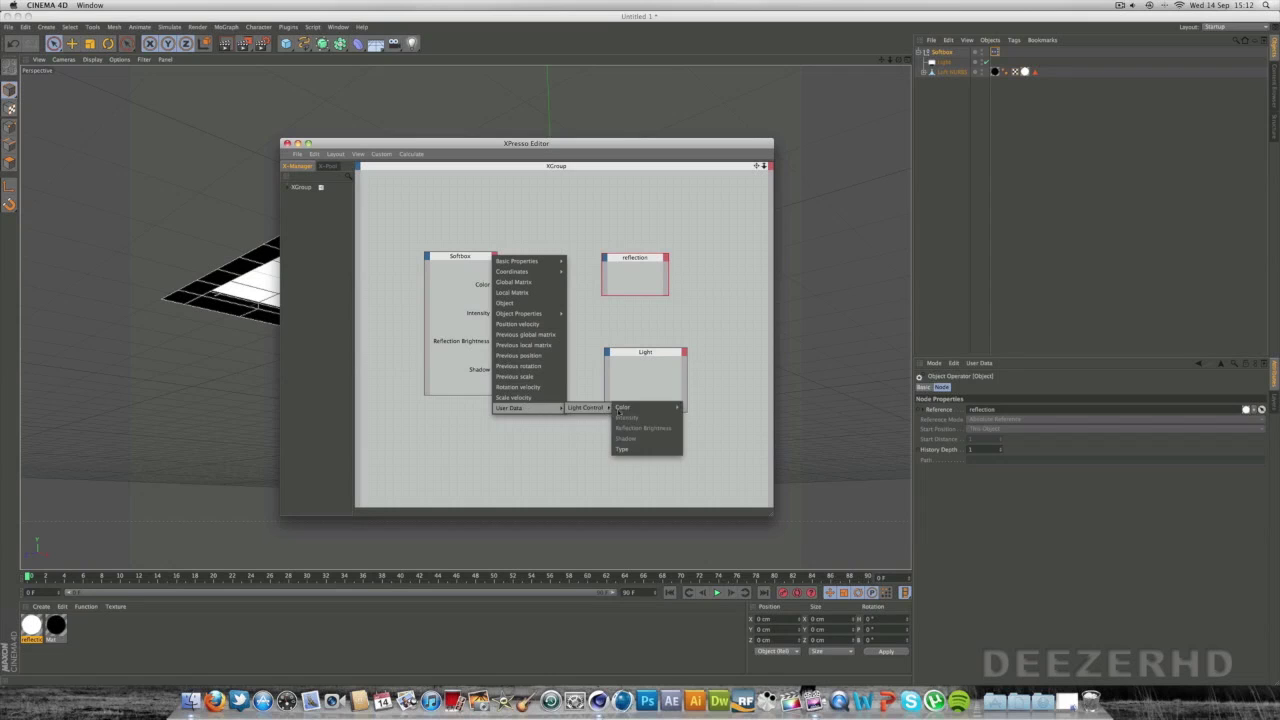
{"action": "left_click", "coordinate": [630, 448]}
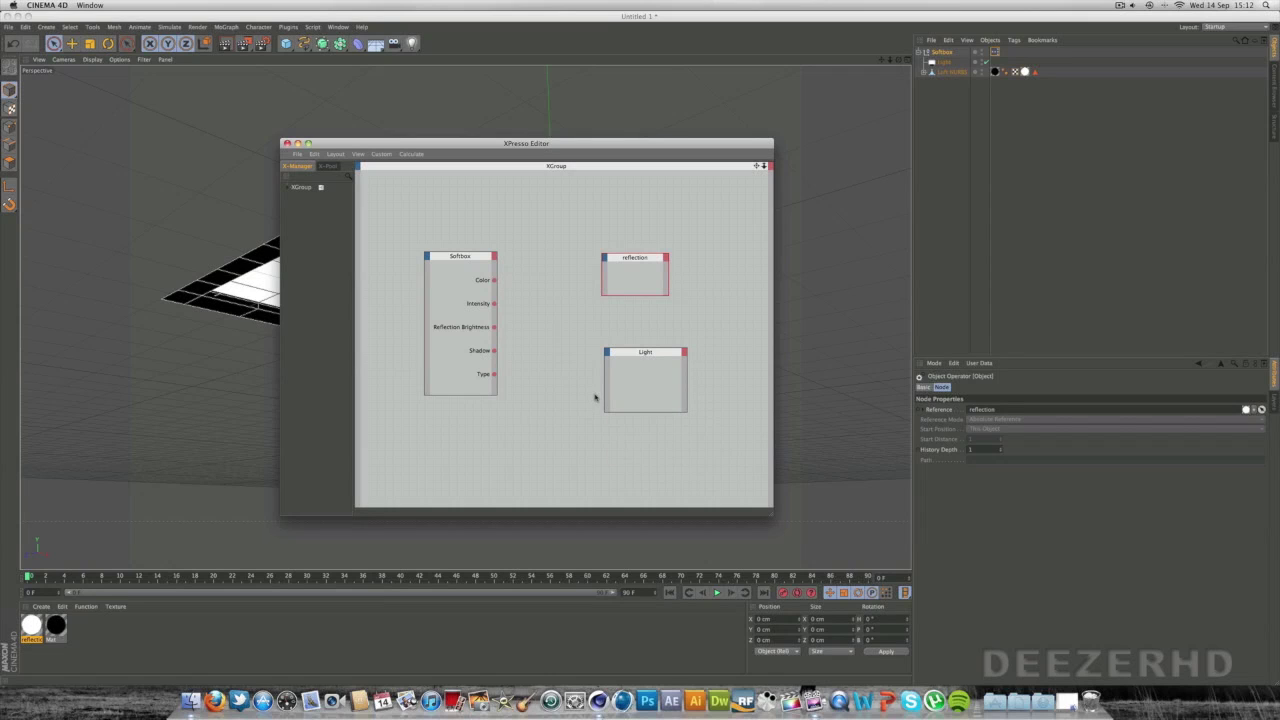
{"action": "left_click", "coordinate": [604, 258]}
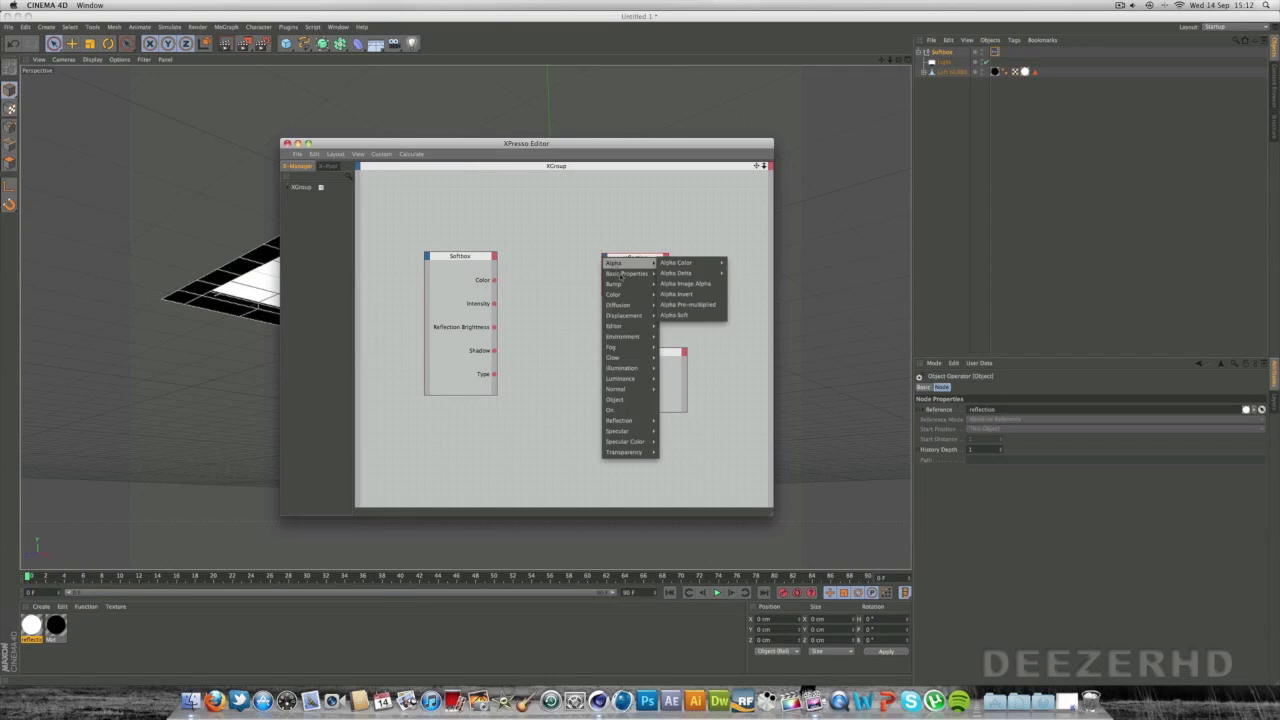
{"action": "left_click", "coordinate": [611, 261]}
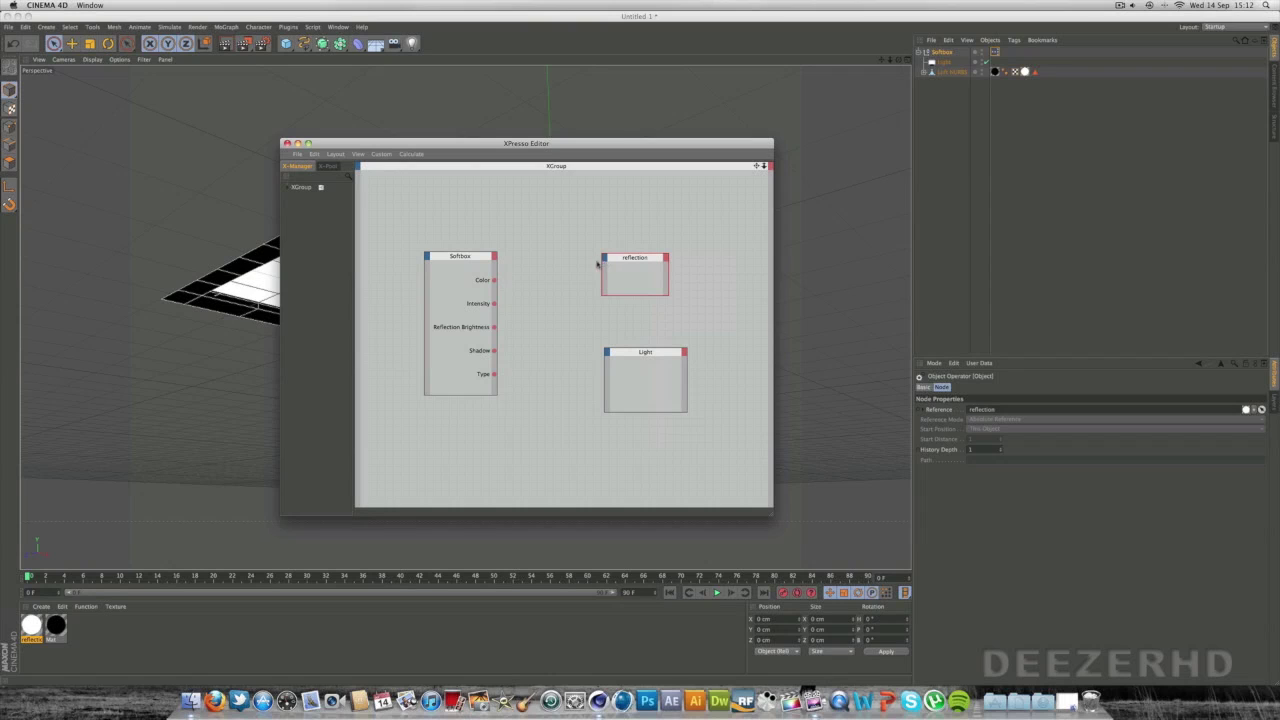
{"action": "left_click", "coordinate": [604, 258]}
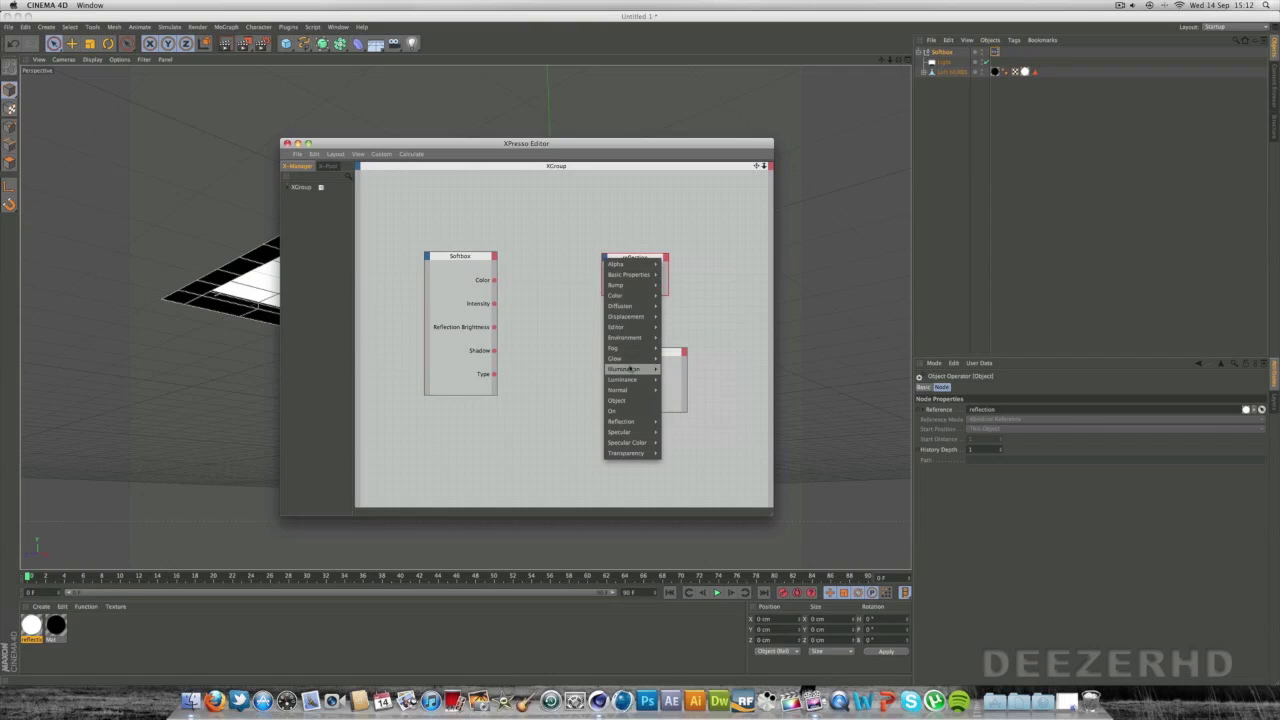
{"action": "mouse_move", "coordinate": [622, 380]}
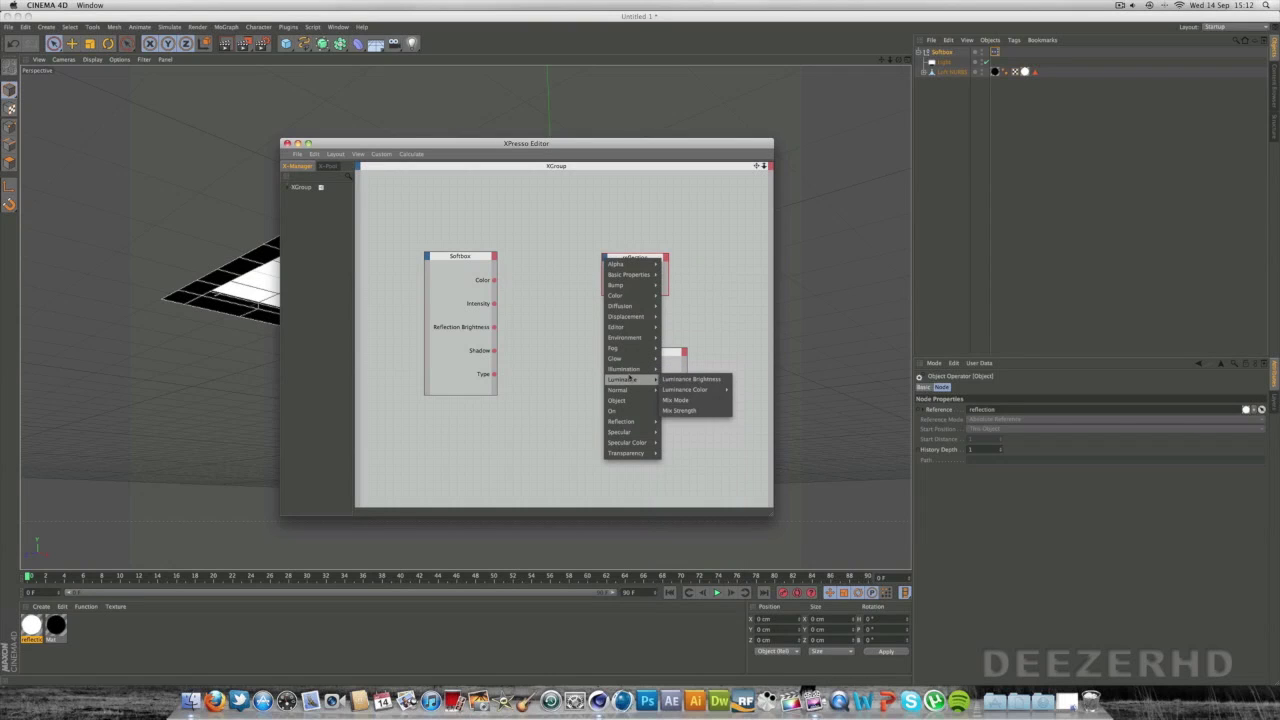
{"action": "left_click", "coordinate": [690, 379]}
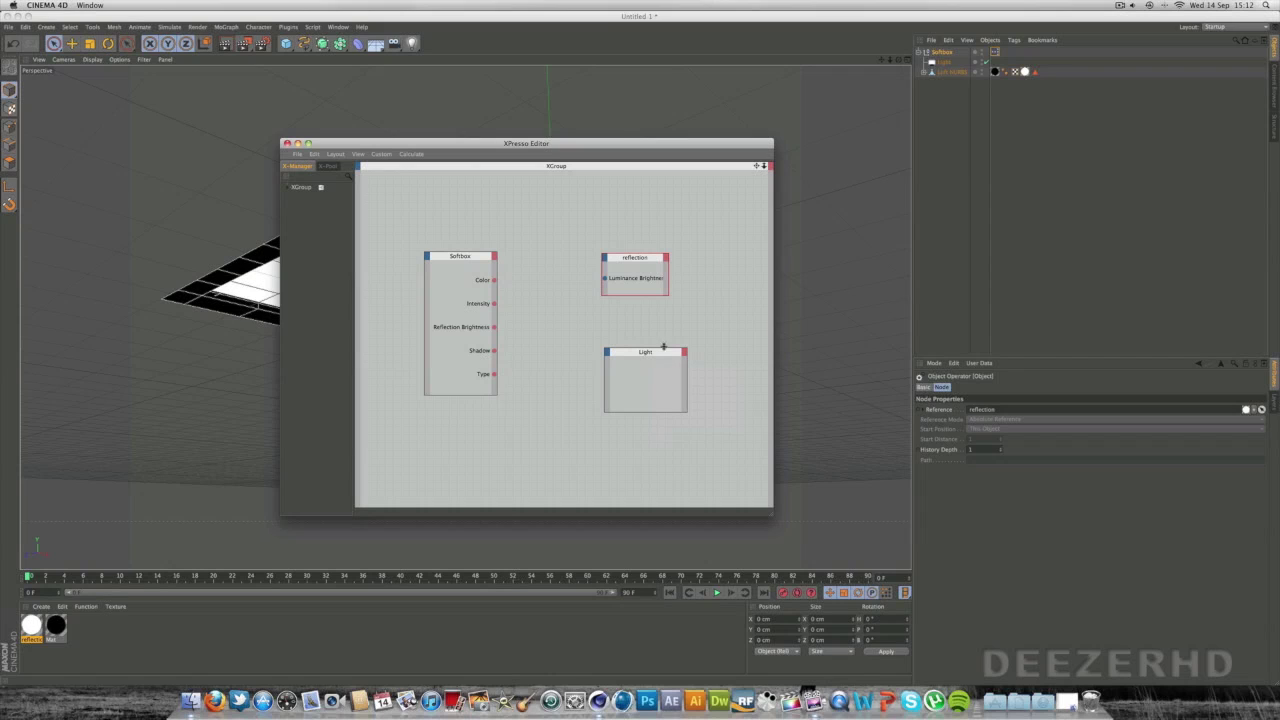
{"action": "right_click", "coordinate": [636, 280]}
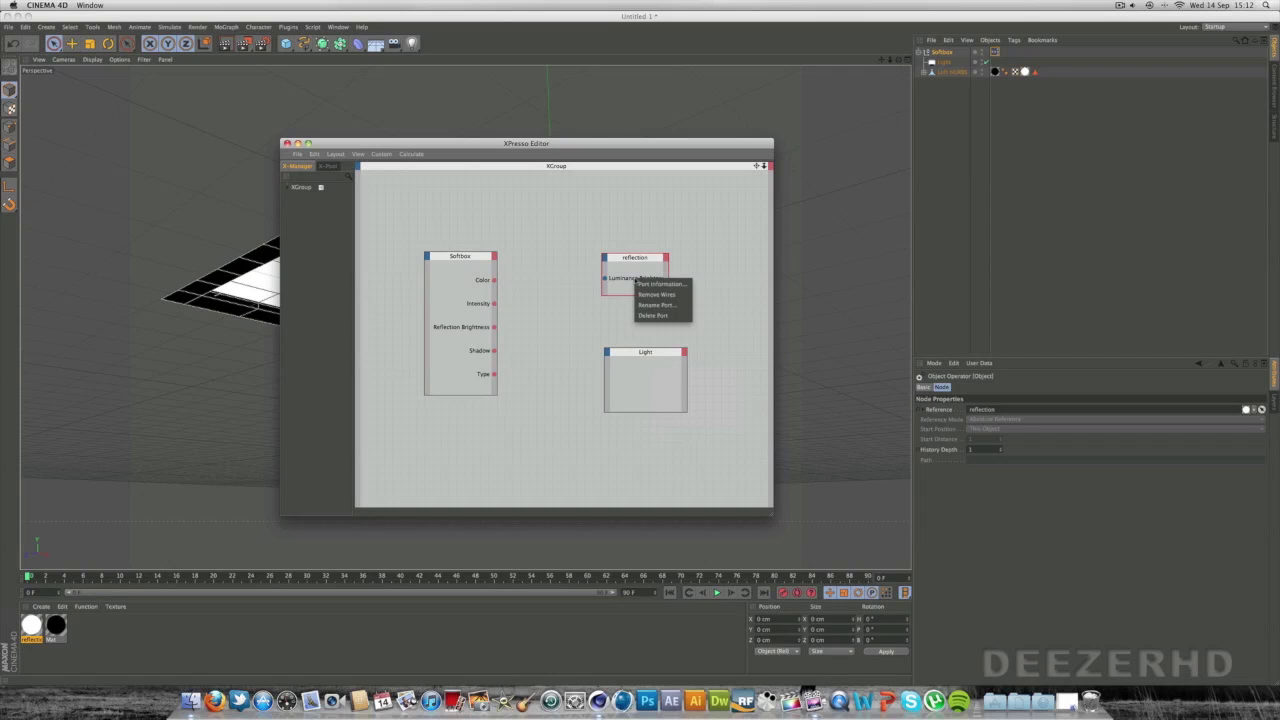
{"action": "left_click", "coordinate": [652, 315]}
Add the full Luminance Color parameter as an input port on the reflection node
{"action": "left_click", "coordinate": [607, 259]}
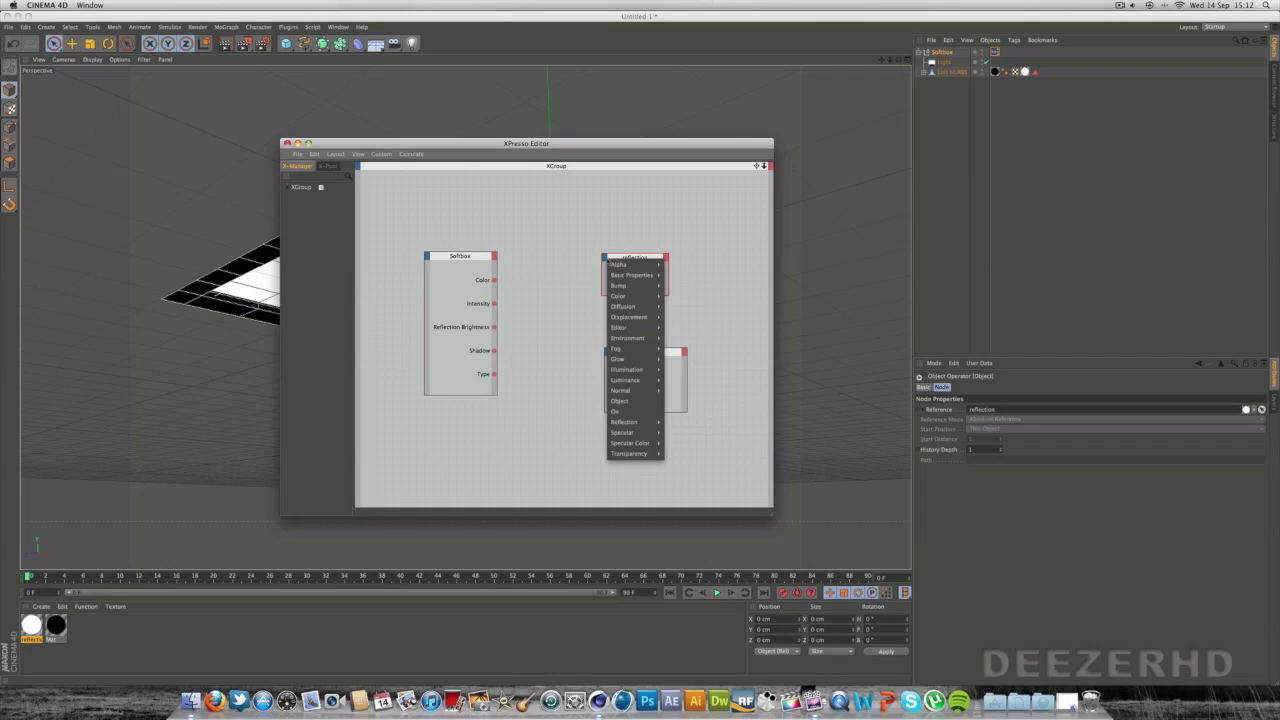
{"action": "mouse_move", "coordinate": [625, 380]}
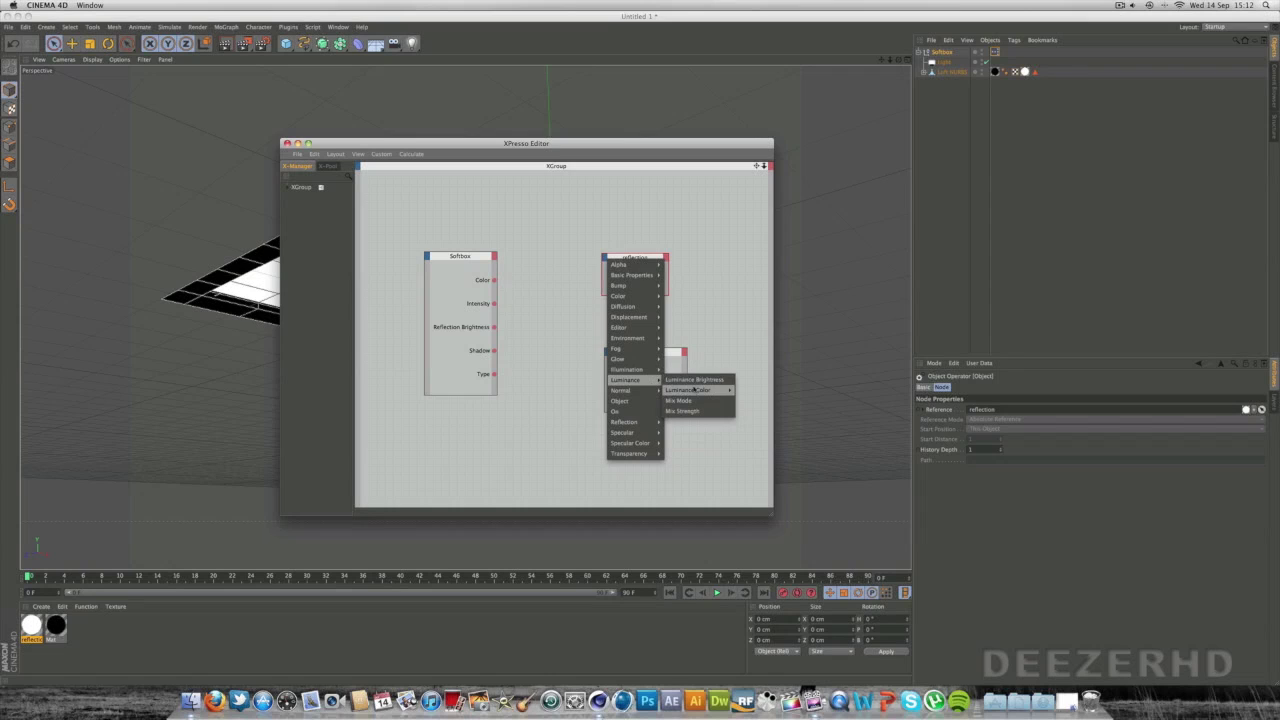
{"action": "mouse_move", "coordinate": [683, 390]}
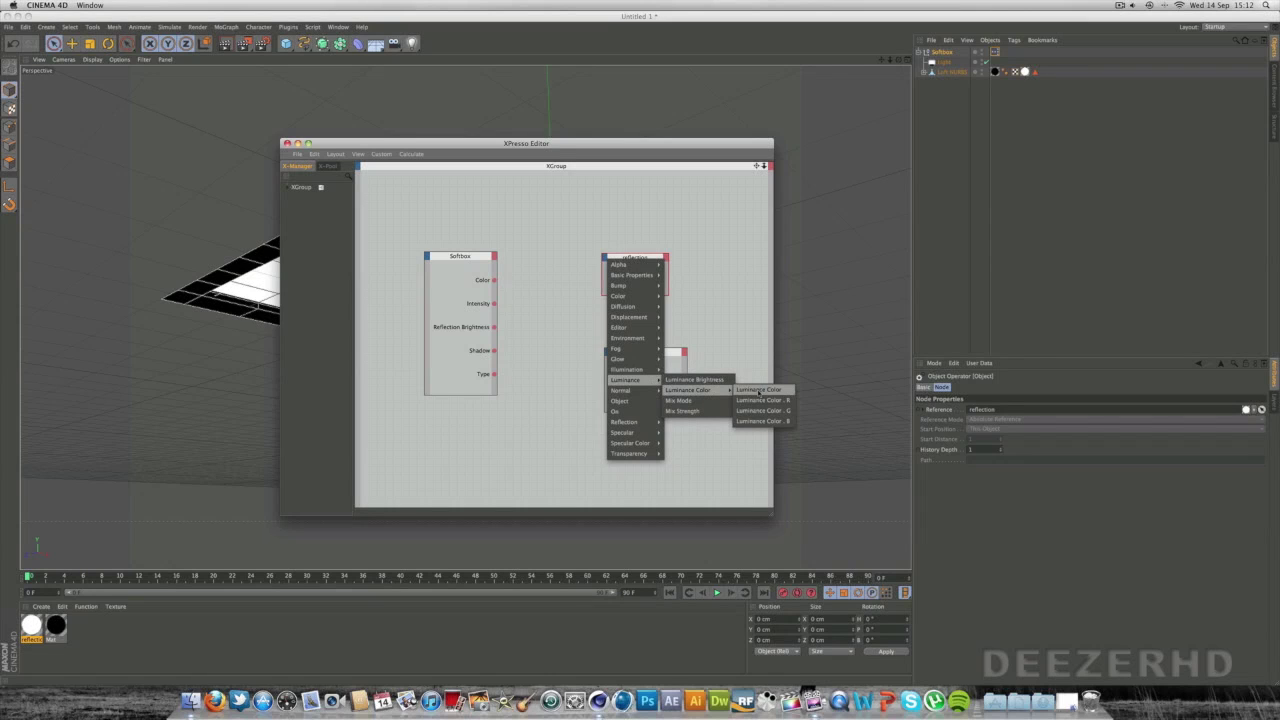
{"action": "left_click", "coordinate": [759, 390]}
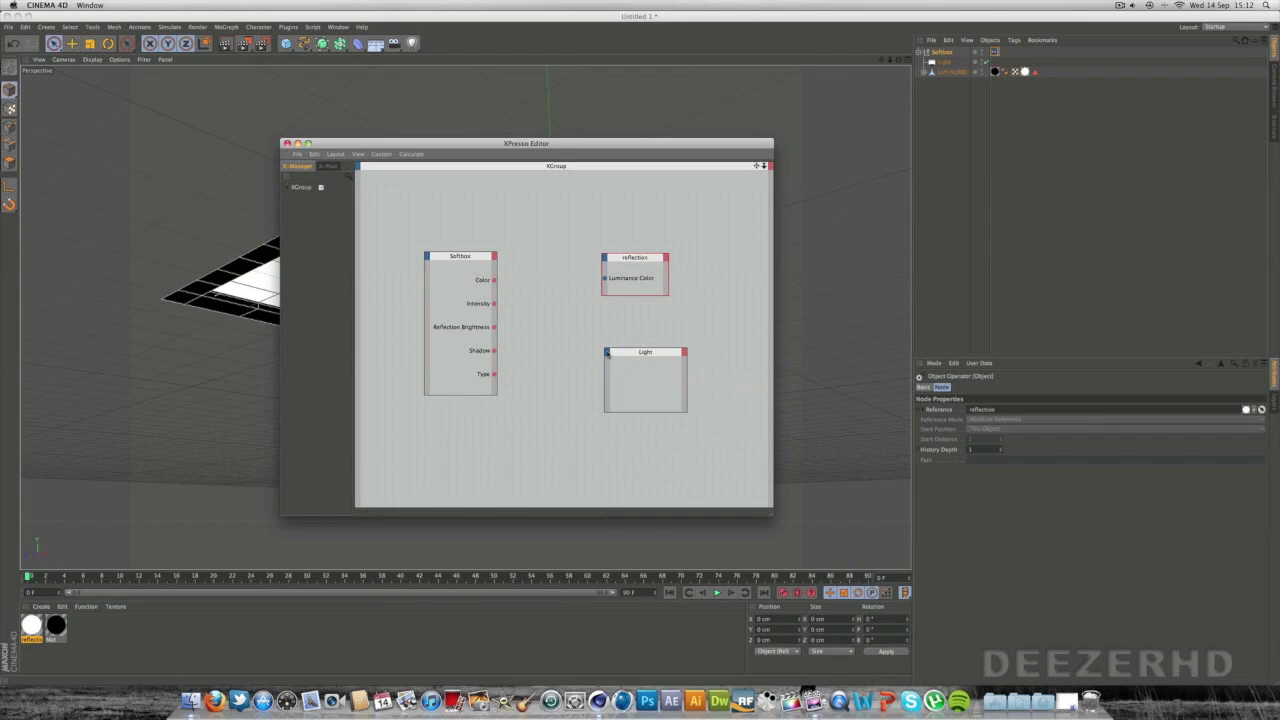
Add the general Color and Intensity parameters as input ports on the Light node
{"action": "left_click", "coordinate": [606, 352]}
{"action": "mouse_move", "coordinate": [621, 399]}
{"action": "mouse_move", "coordinate": [690, 409]}
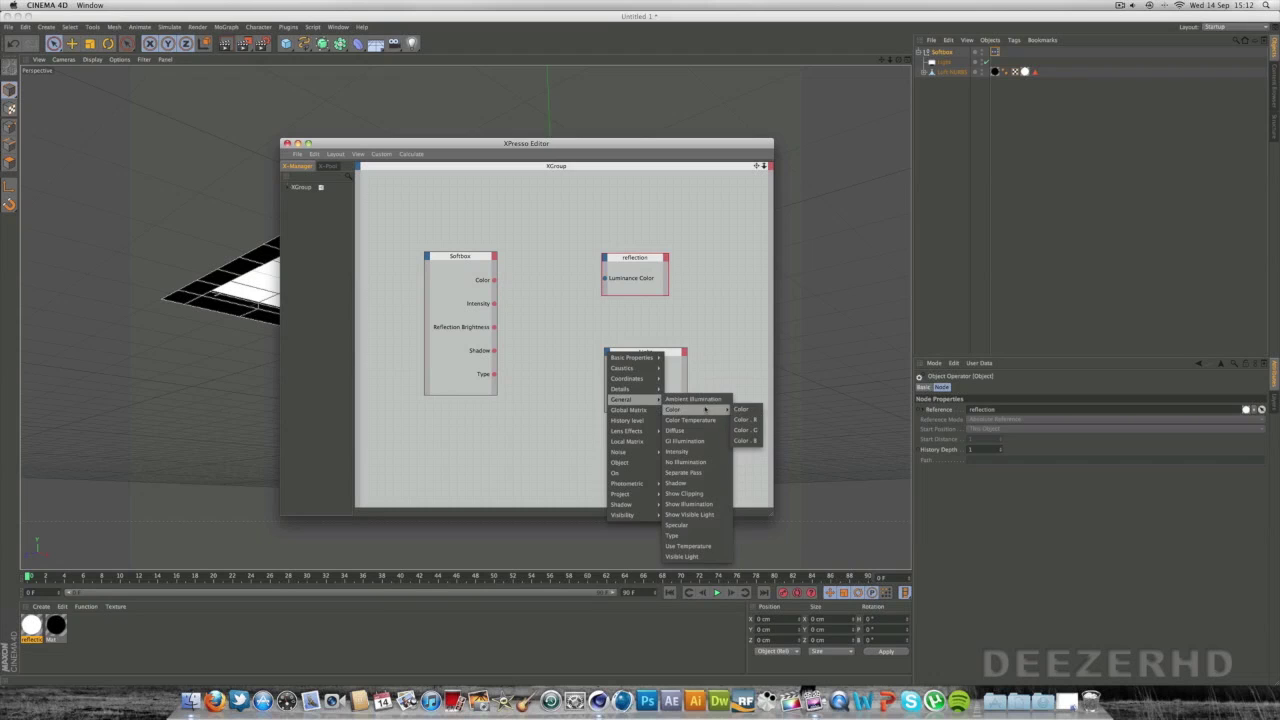
{"action": "left_click", "coordinate": [744, 410]}
{"action": "left_click", "coordinate": [606, 352]}
{"action": "mouse_move", "coordinate": [622, 399]}
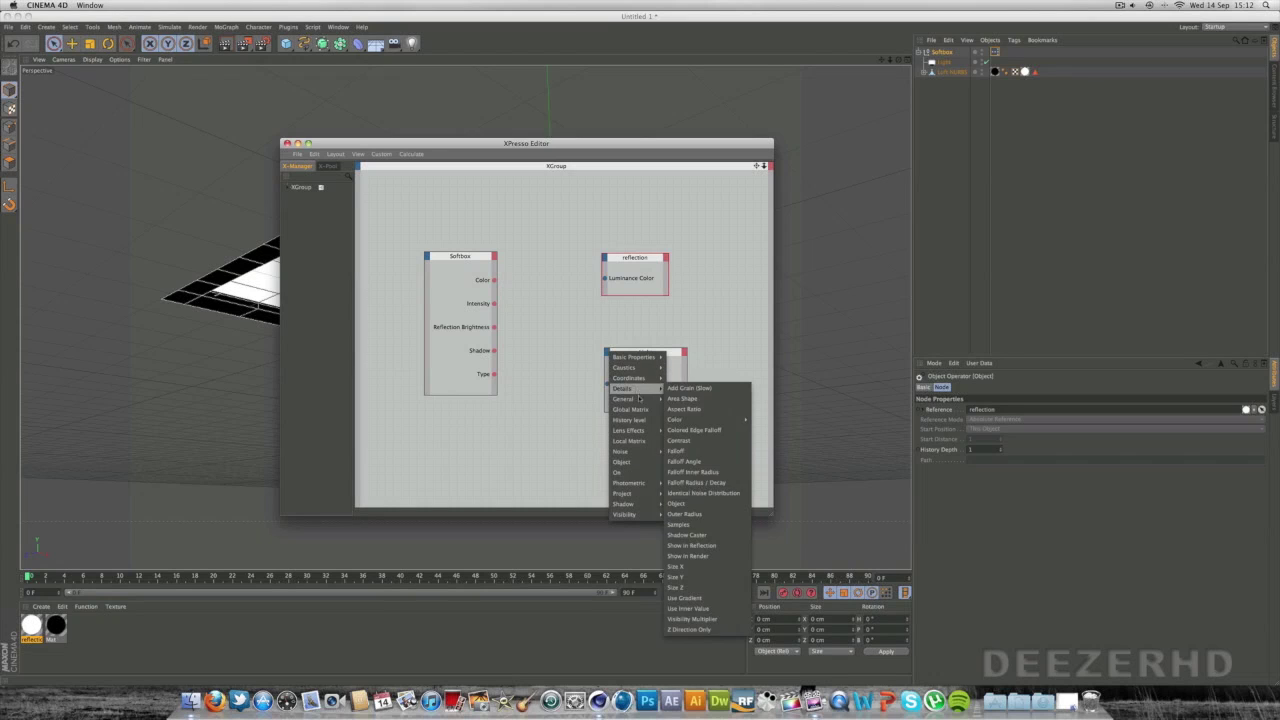
{"action": "left_click", "coordinate": [697, 451]}
Add the general Shadow and Type parameters as input ports on the Light node
{"action": "left_click", "coordinate": [606, 352]}
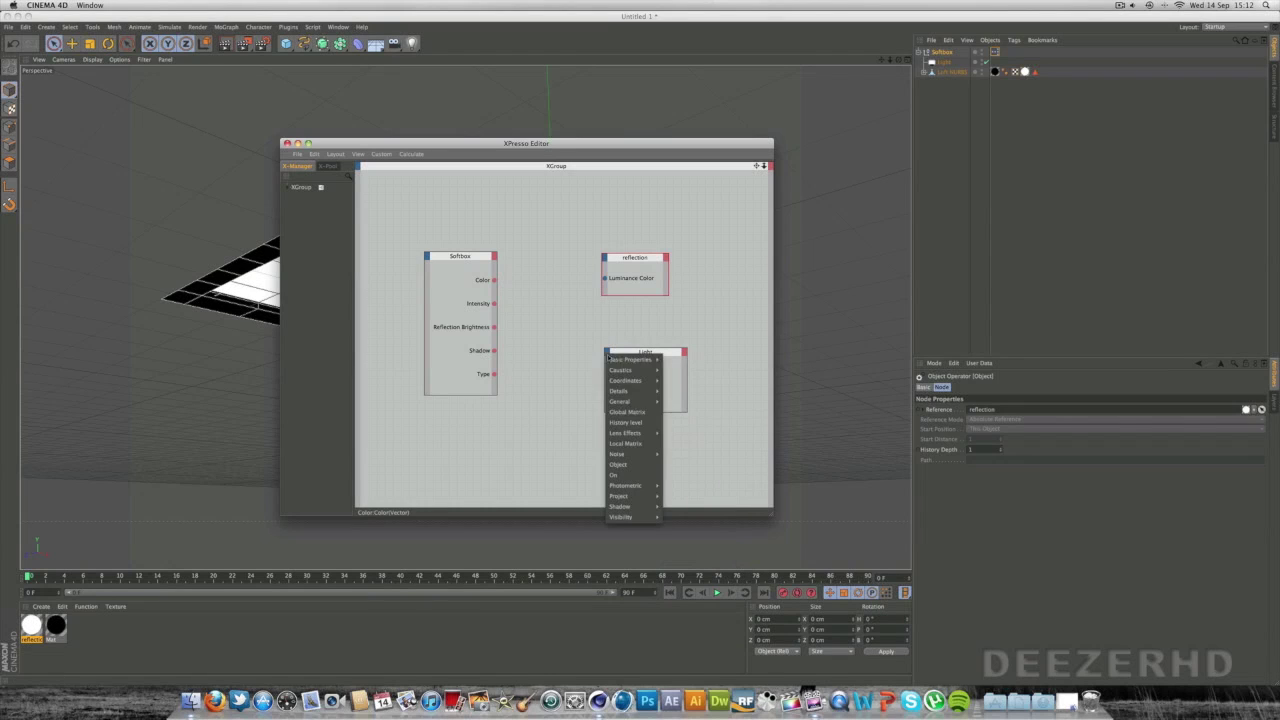
{"action": "left_click", "coordinate": [680, 485]}
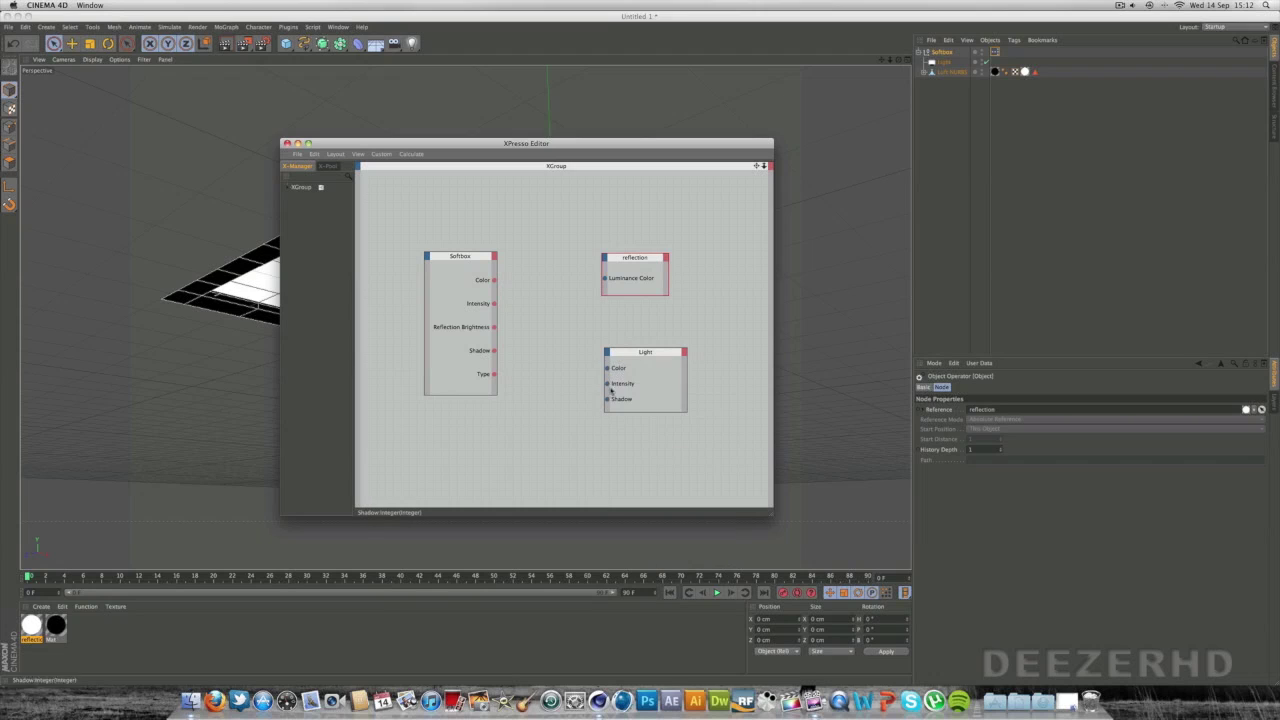
{"action": "left_click", "coordinate": [606, 352]}
{"action": "mouse_move", "coordinate": [625, 399]}
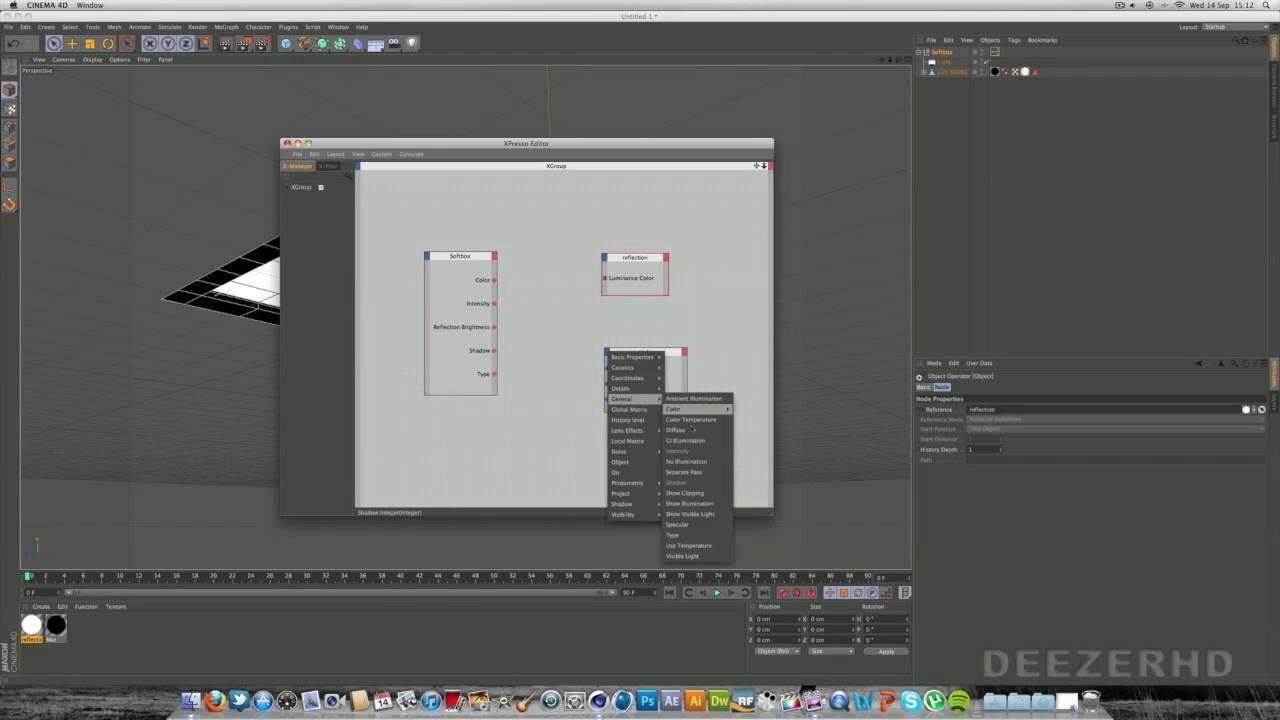
{"action": "left_click", "coordinate": [689, 535]}
Move the Light node closer to the Softbox node and wire the Softbox Color output to both Luminance Color and the Light's Color
{"action": "left_click_drag", "start_coordinate": [630, 350], "coordinate": [603, 321]}
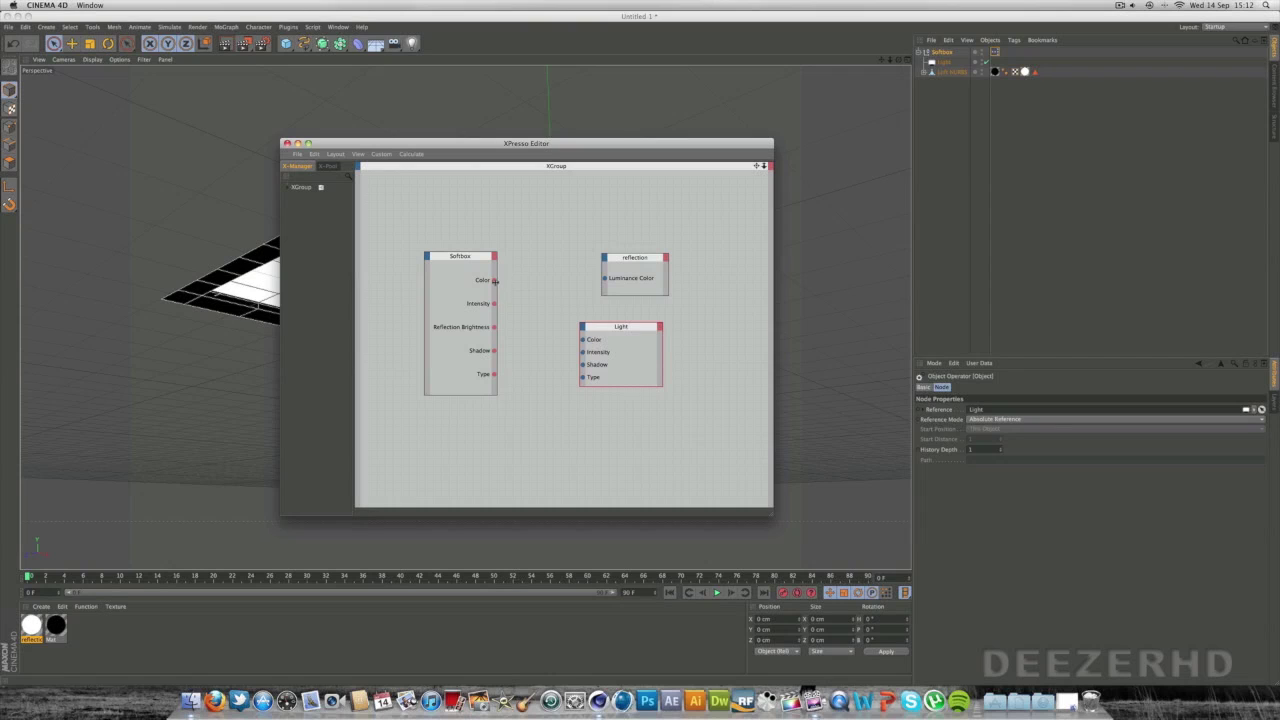
{"action": "left_click_drag", "start_coordinate": [494, 280], "coordinate": [605, 278]}
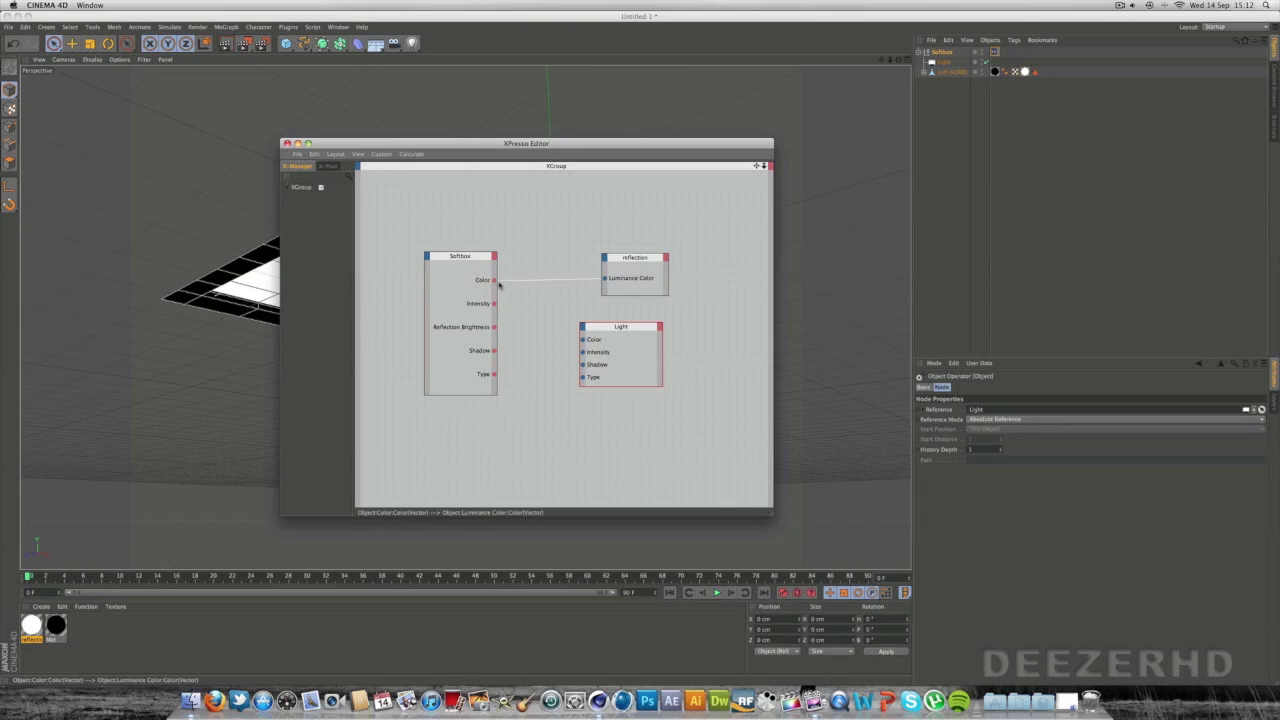
{"action": "left_click_drag", "start_coordinate": [494, 281], "coordinate": [583, 342]}
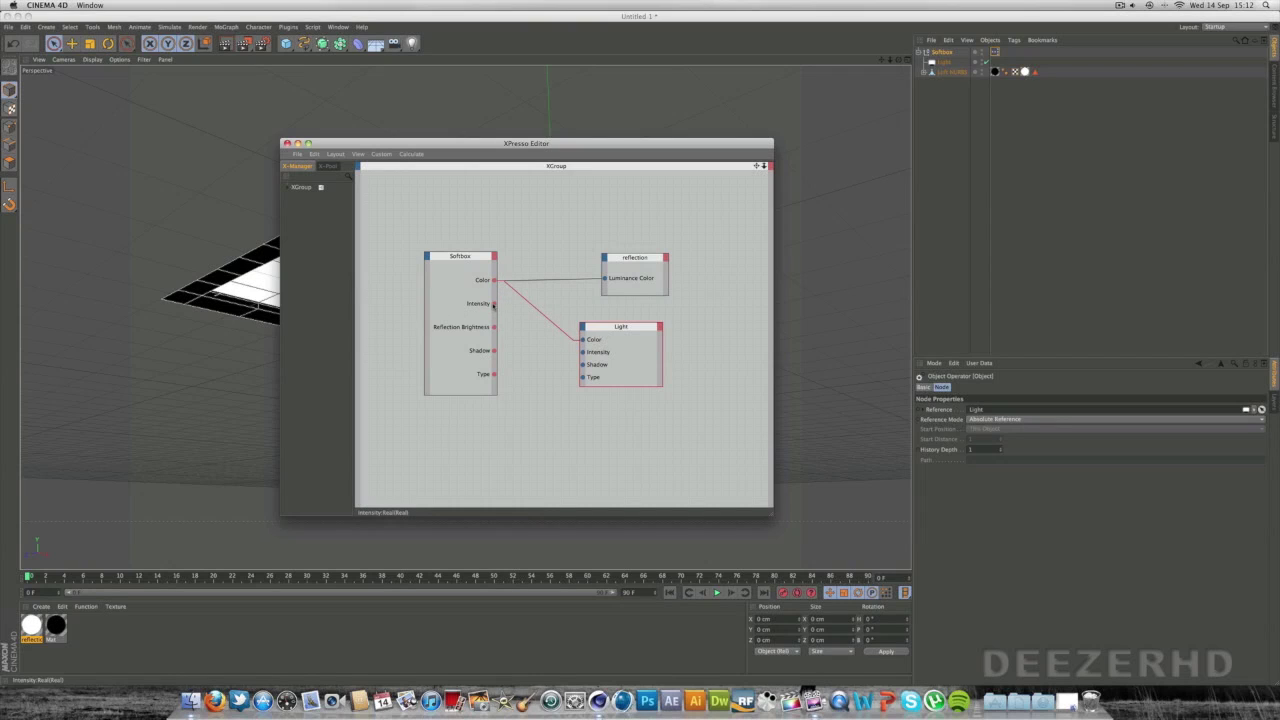
Wire the Softbox node's Intensity, Shadow and Type outputs to the matching inputs of the Light node
{"action": "left_click_drag", "start_coordinate": [493, 305], "coordinate": [583, 352]}
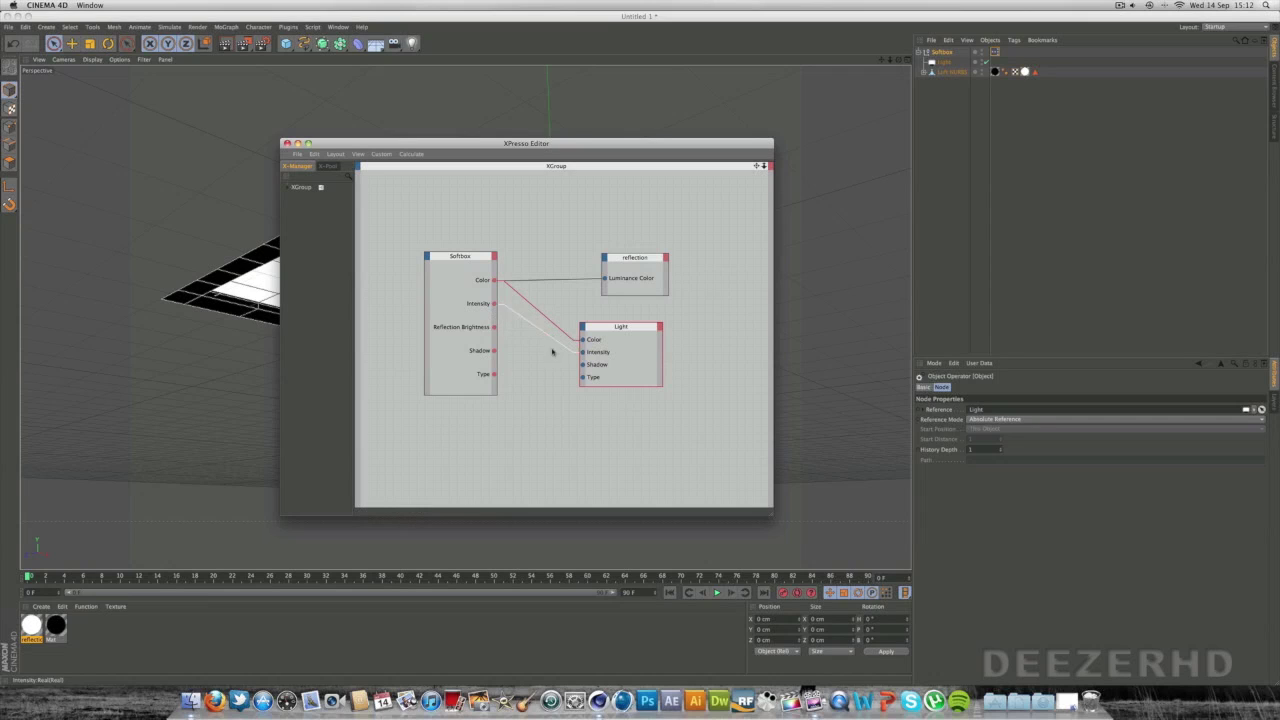
{"action": "mouse_move", "coordinate": [493, 330]}
{"action": "left_mouse_down"}
{"action": "mouse_move", "coordinate": [585, 348]}
{"action": "mouse_move", "coordinate": [471, 329]}
{"action": "mouse_move", "coordinate": [483, 328]}
{"action": "left_mouse_up"}
{"action": "right_click", "coordinate": [483, 329]}
{"action": "left_click", "coordinate": [464, 330]}
{"action": "left_click_drag", "start_coordinate": [494, 350], "coordinate": [584, 364]}
{"action": "left_click_drag", "start_coordinate": [494, 375], "coordinate": [583, 377]}
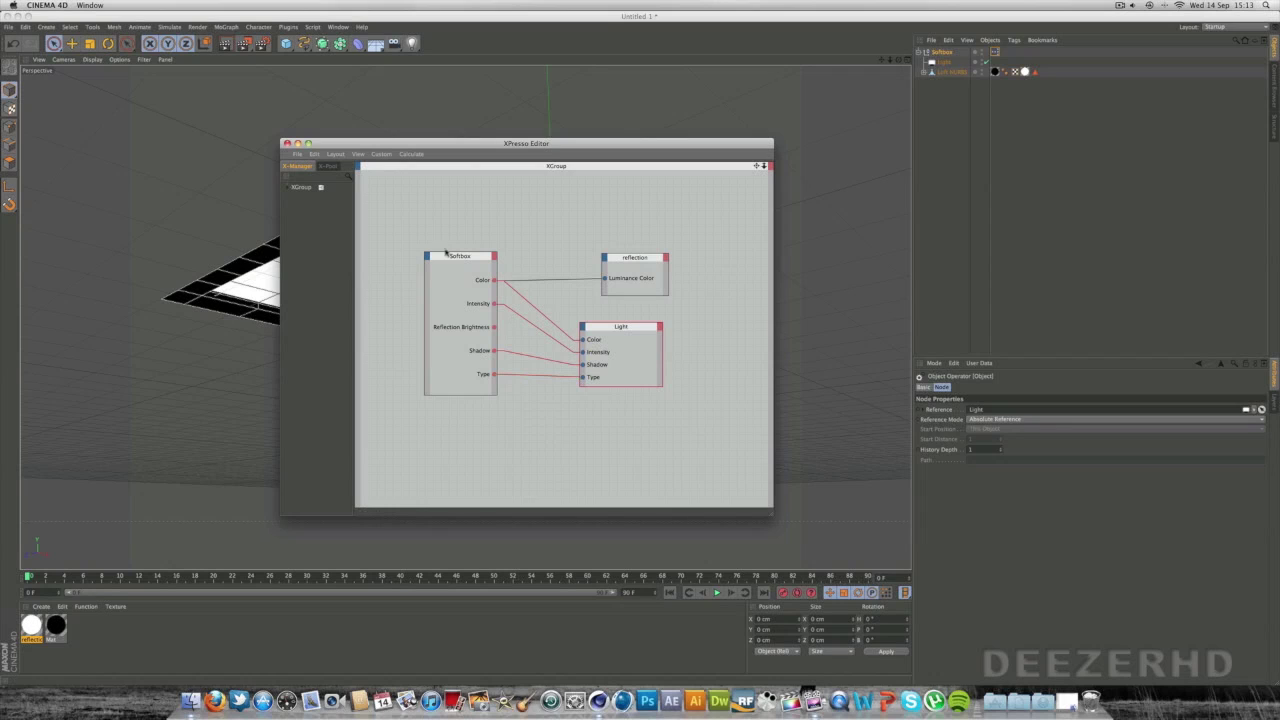
Close the XPresso editor, collapse the Softbox hierarchy and select the Softbox null
{"action": "left_click", "coordinate": [286, 143]}
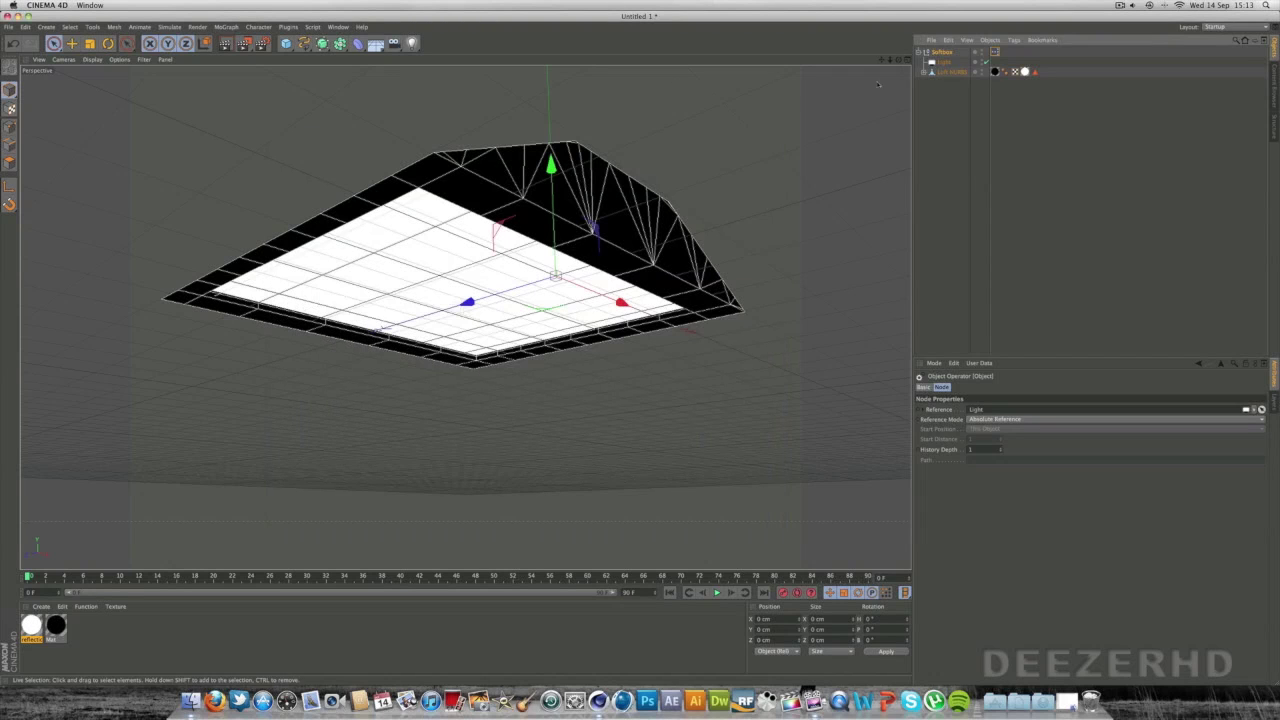
{"action": "left_click", "coordinate": [918, 52]}
{"action": "left_click", "coordinate": [941, 52]}
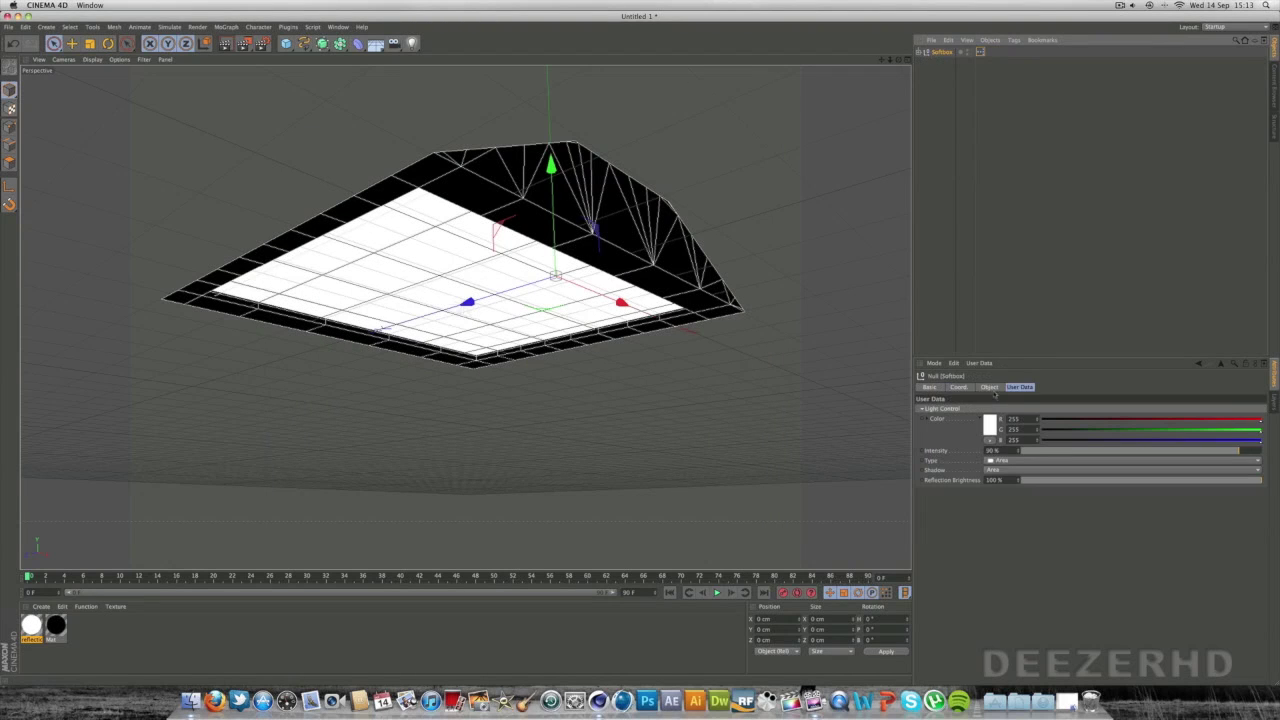
Review the Reflection Brightness parameter's properties in the Softbox null's user data manager and close it
{"action": "left_click", "coordinate": [979, 363]}
{"action": "left_click", "coordinate": [995, 383]}
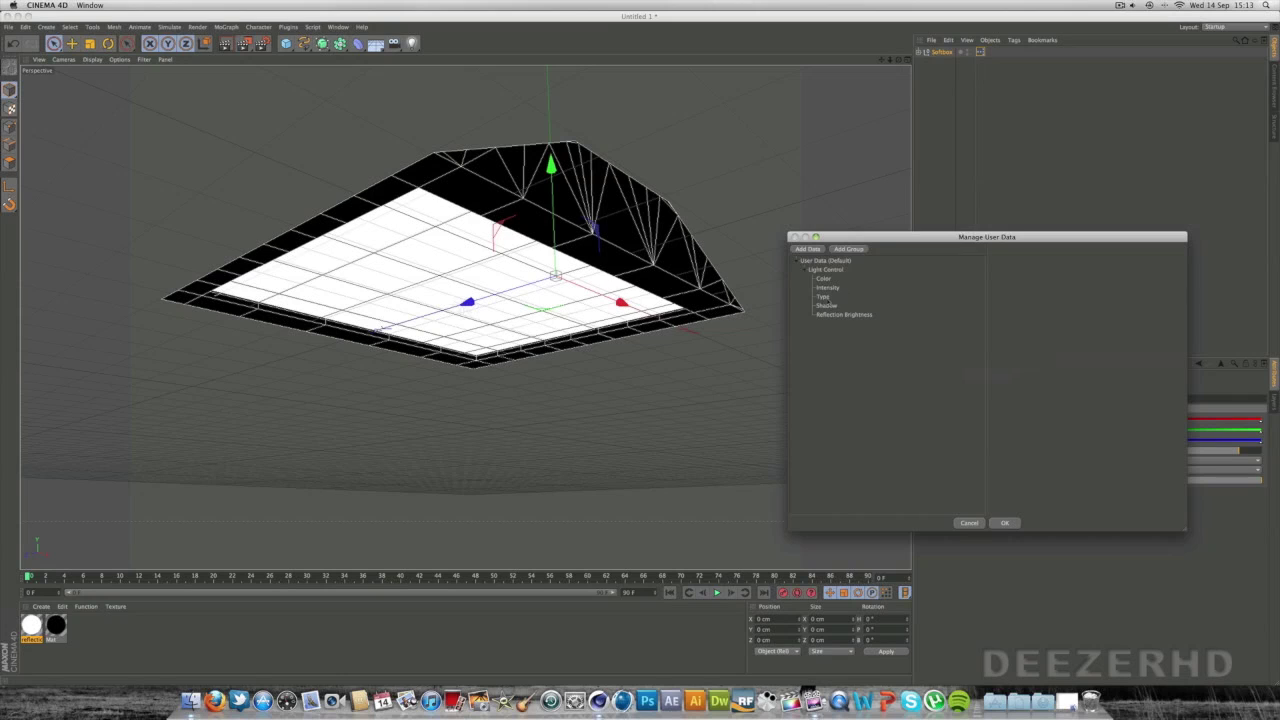
{"action": "left_click", "coordinate": [843, 315]}
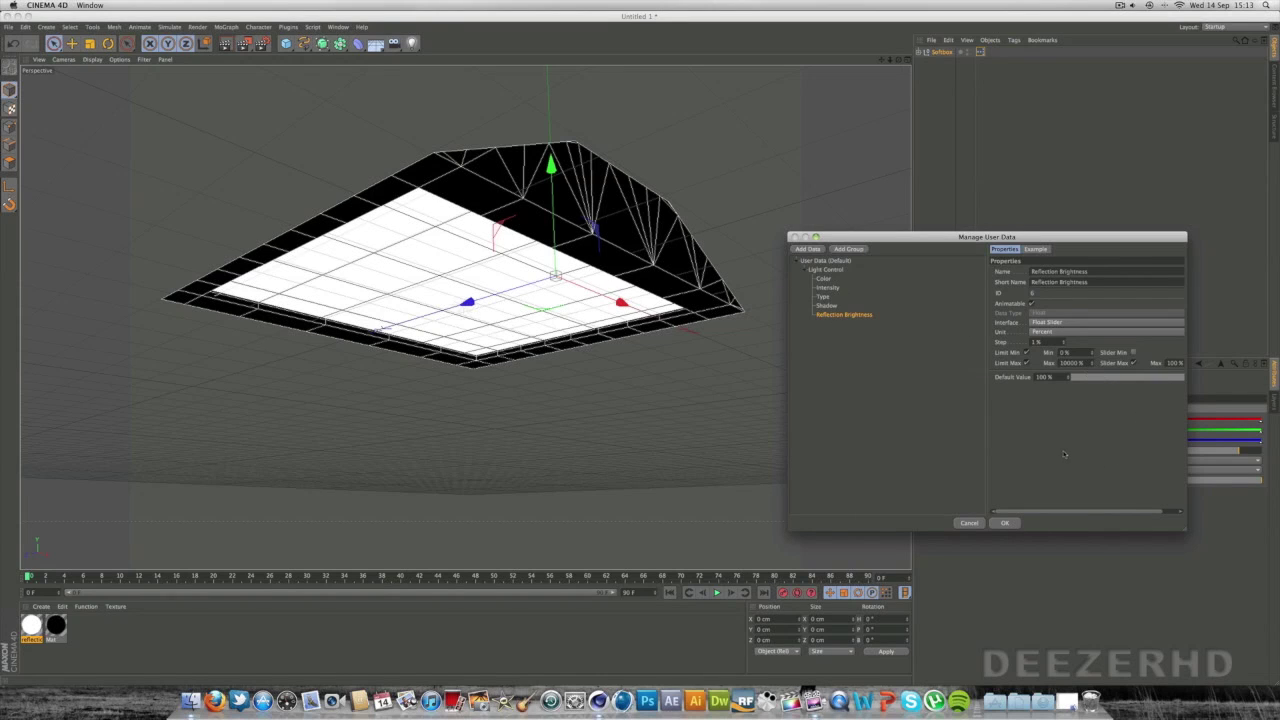
{"action": "left_click", "coordinate": [1005, 523]}
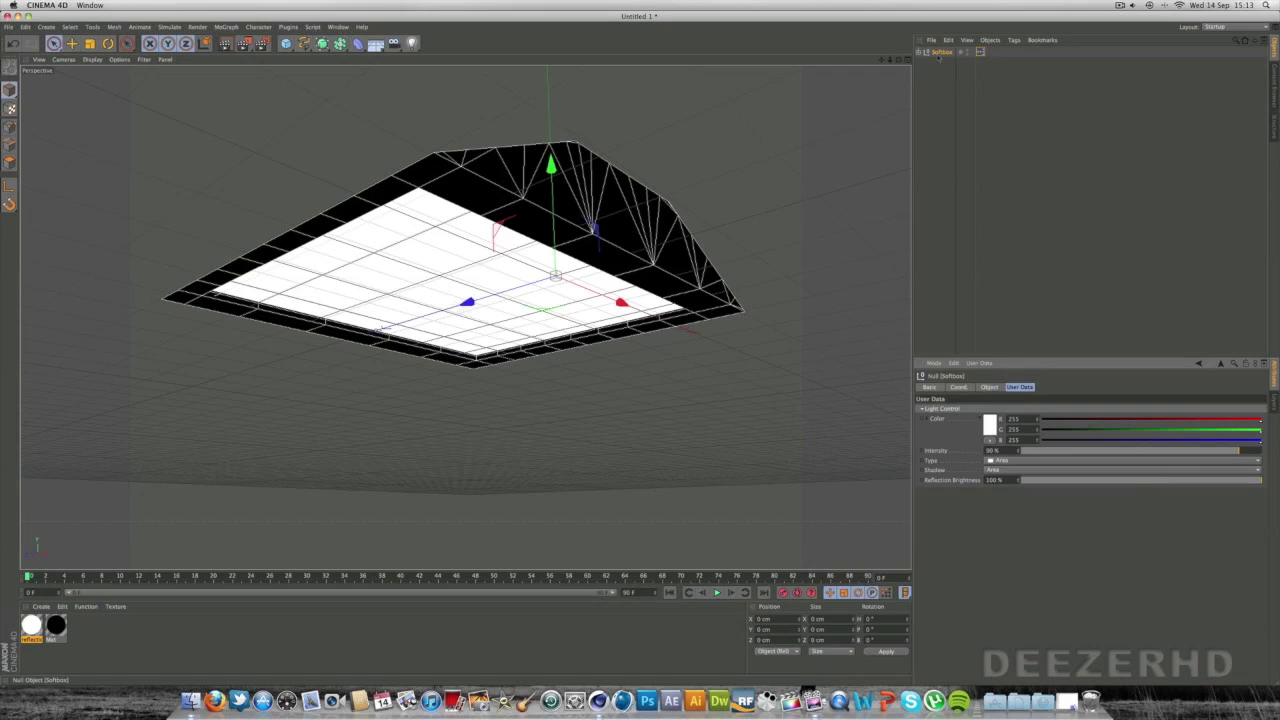
Add a Luminance Brightness input to the reflection node and wire the Softbox node's Reflection Brightness output to it in the XPresso editor
{"action": "double_click", "coordinate": [982, 52]}
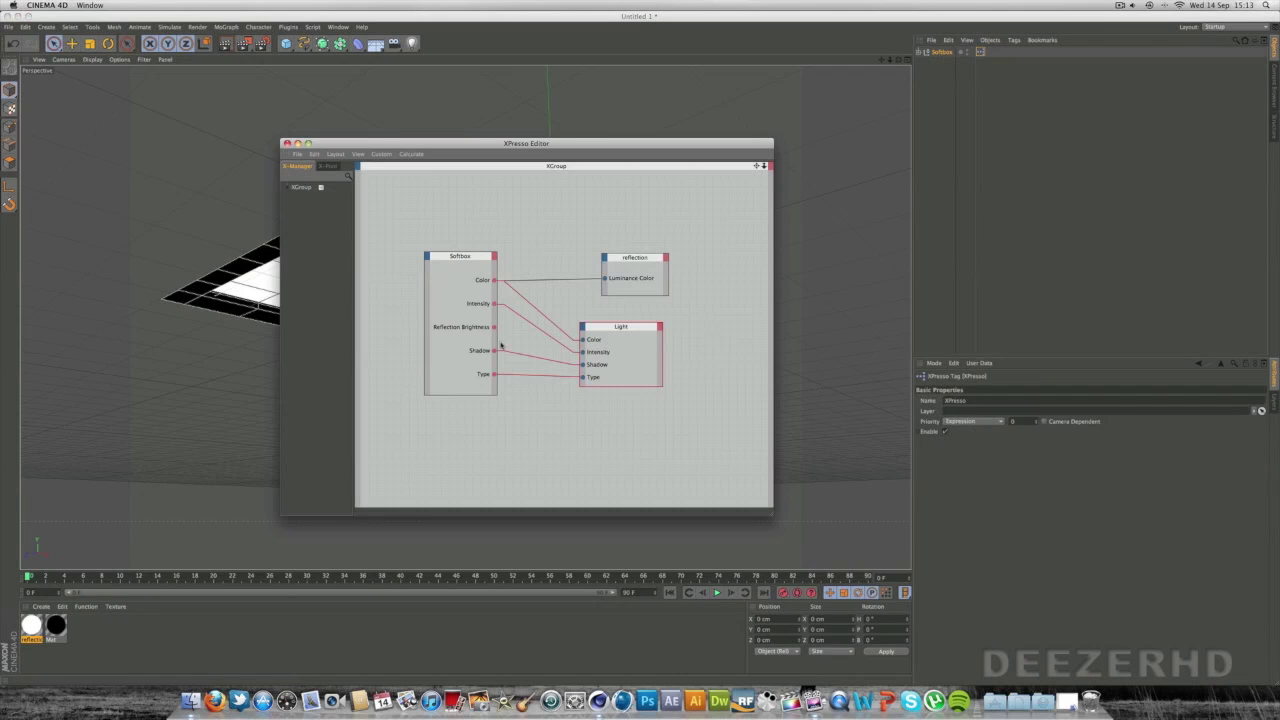
{"action": "left_click_drag", "start_coordinate": [493, 328], "coordinate": [585, 353]}
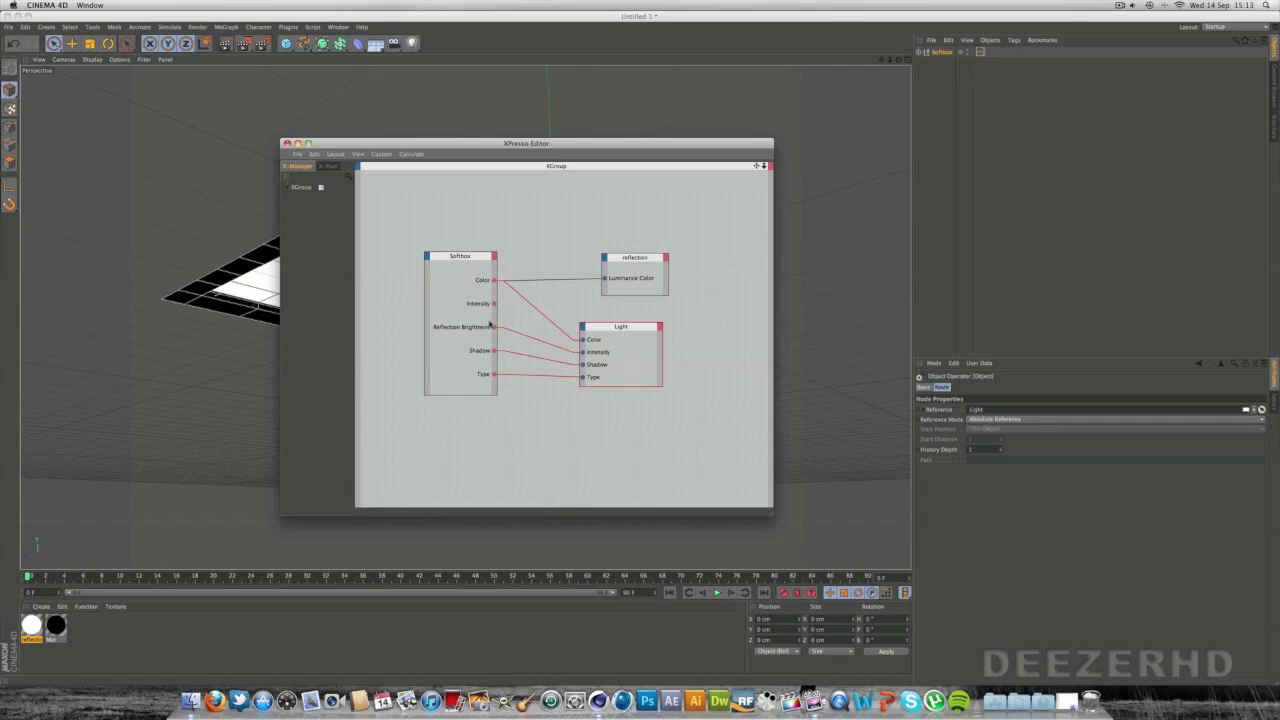
{"action": "left_click_drag", "start_coordinate": [493, 305], "coordinate": [583, 352]}
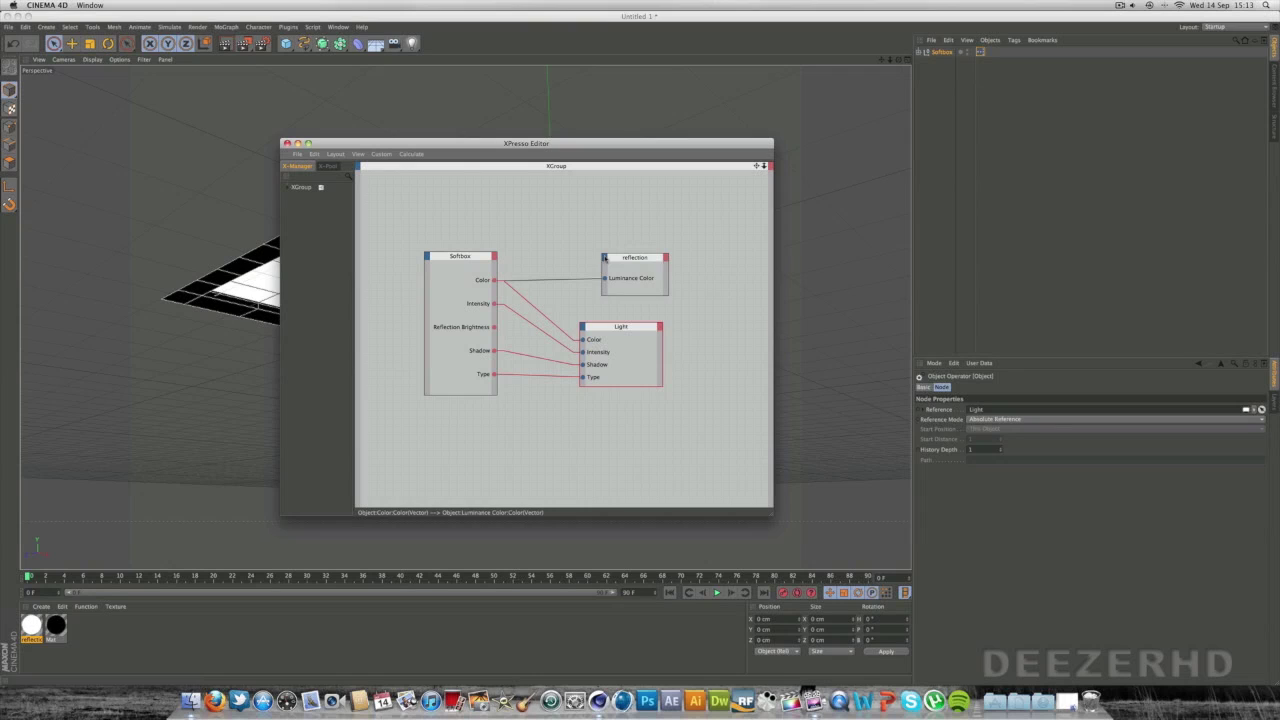
{"action": "left_click", "coordinate": [605, 258]}
{"action": "left_click", "coordinate": [600, 244]}
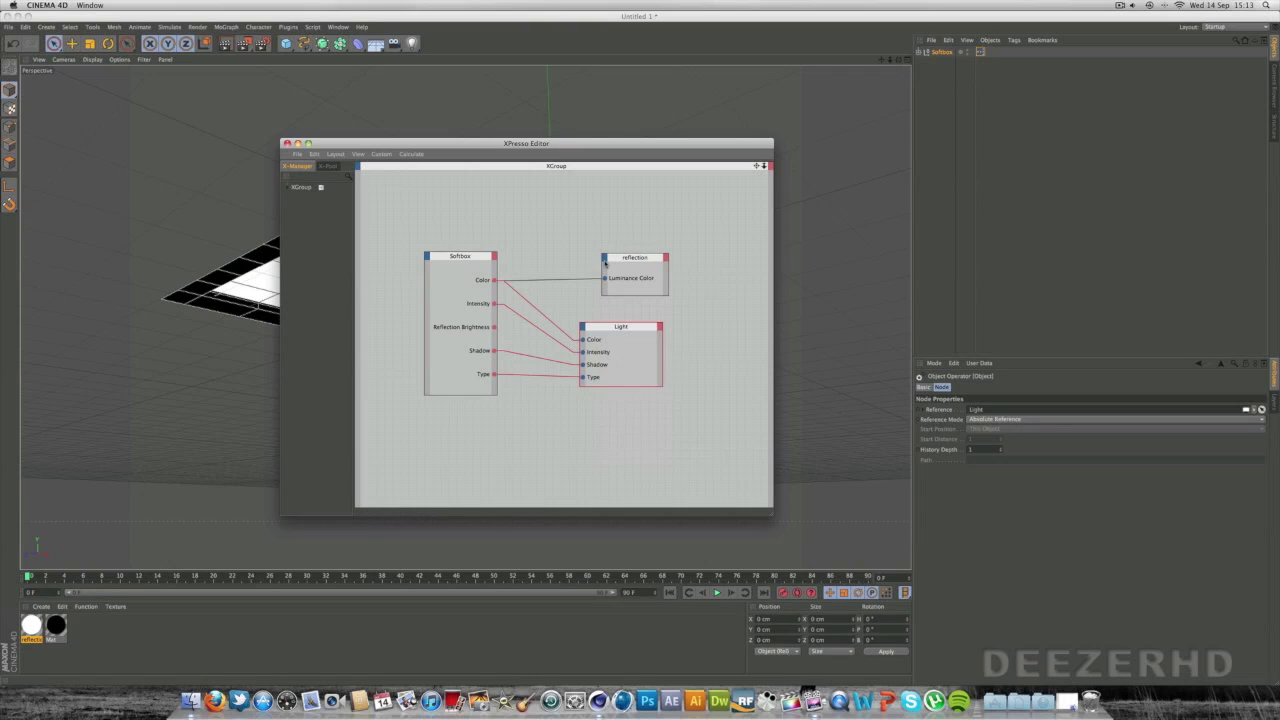
{"action": "left_click", "coordinate": [604, 258]}
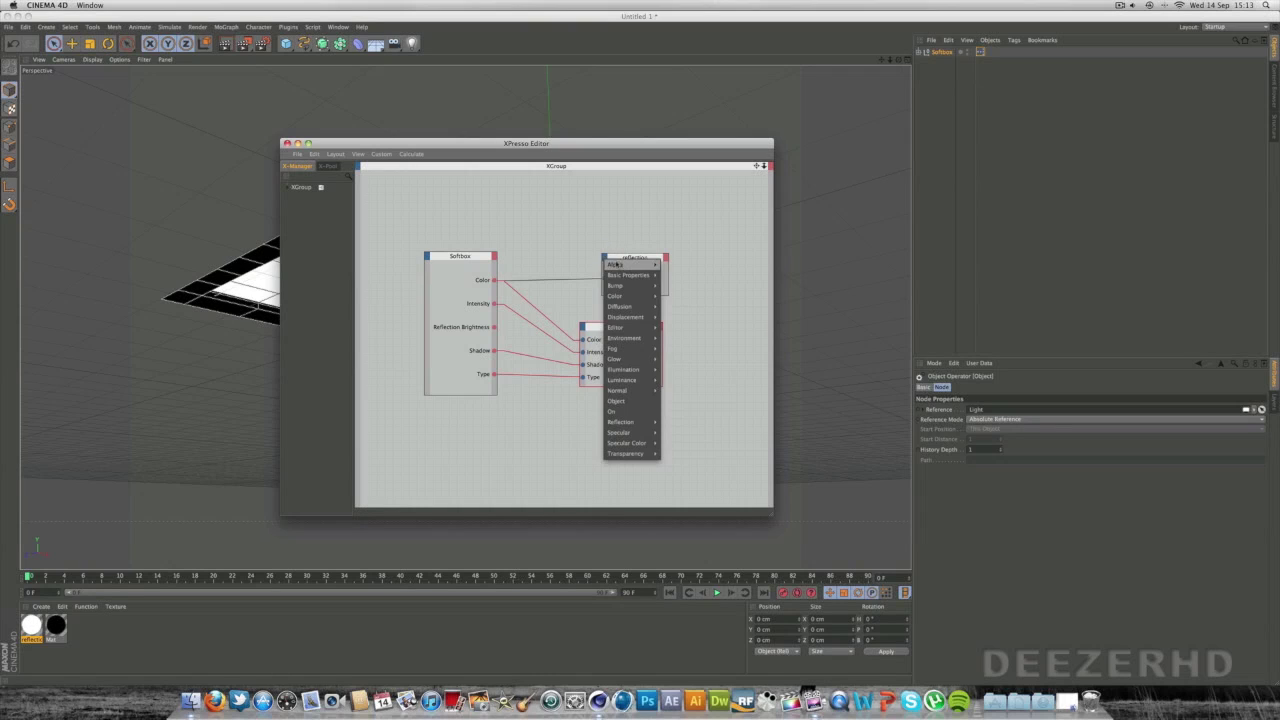
{"action": "mouse_move", "coordinate": [630, 380]}
{"action": "left_click", "coordinate": [688, 380]}
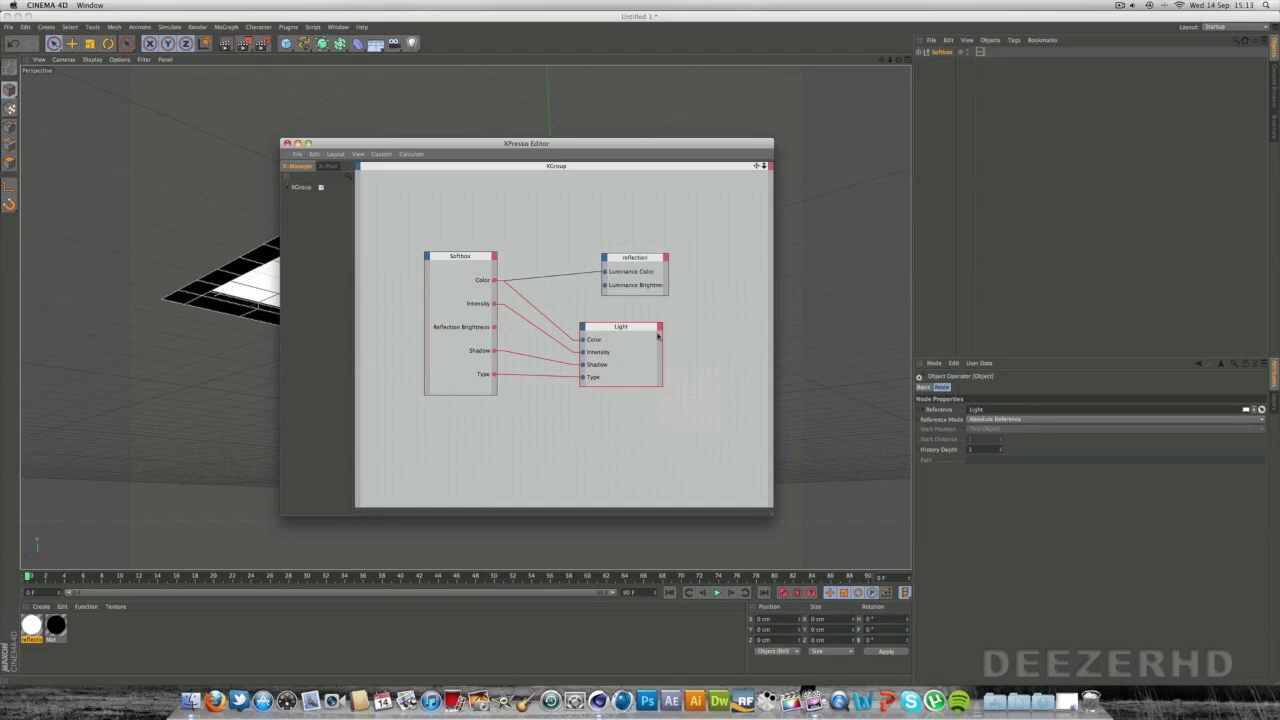
{"action": "left_click_drag", "start_coordinate": [494, 328], "coordinate": [604, 286]}
{"action": "left_click", "coordinate": [286, 143]}
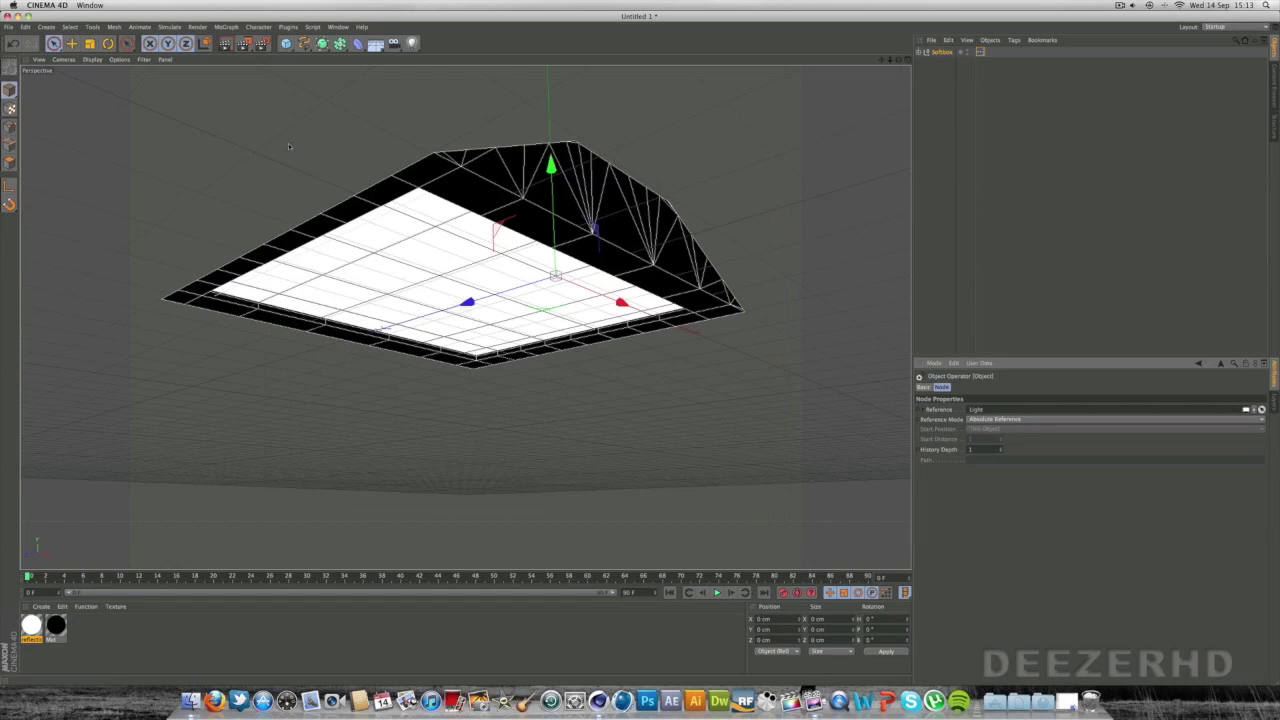
Test the Softbox null's Color control with pure red (255, 0, 0) and return it to white
{"action": "left_click", "coordinate": [940, 51]}
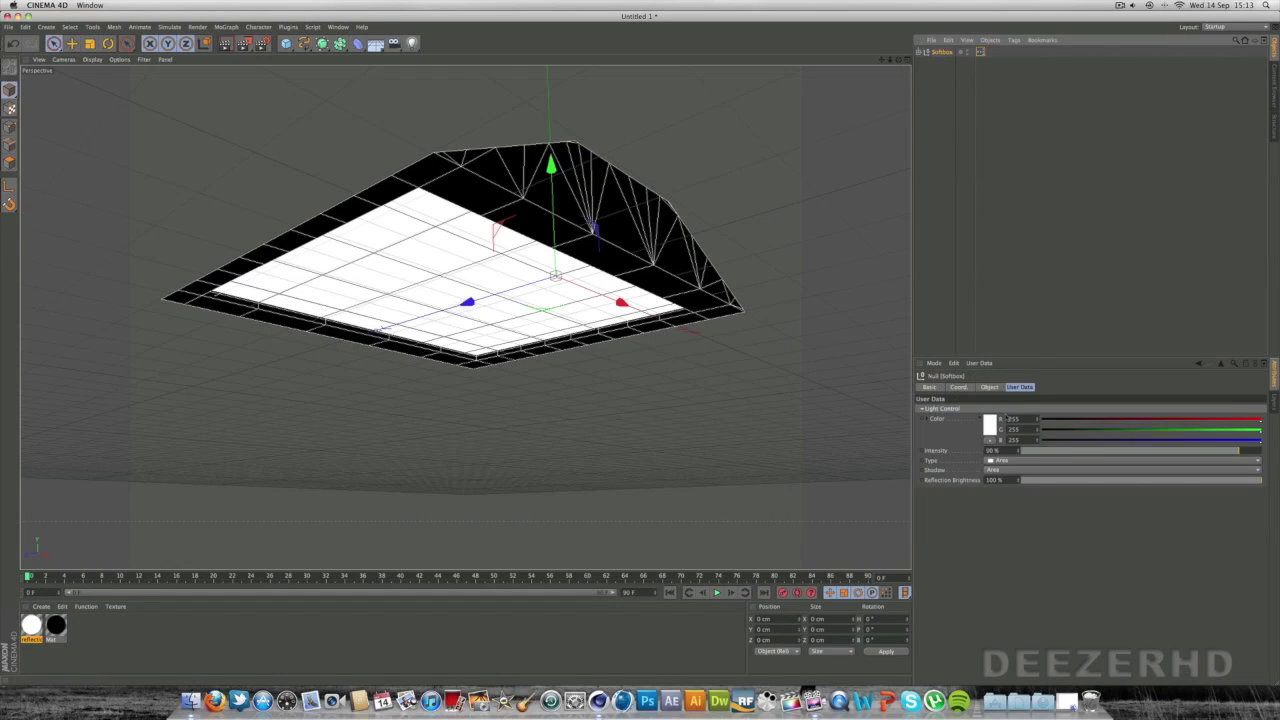
{"action": "left_click", "coordinate": [990, 425]}
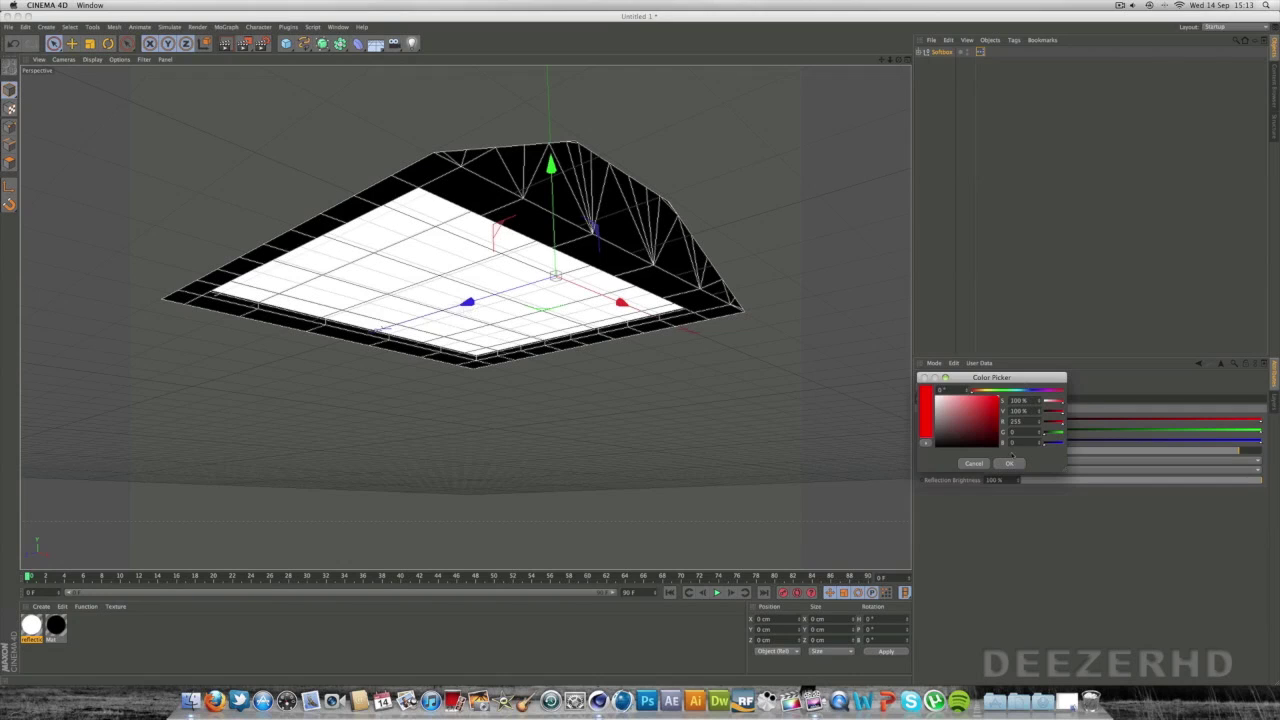
{"action": "left_click", "coordinate": [1009, 463]}
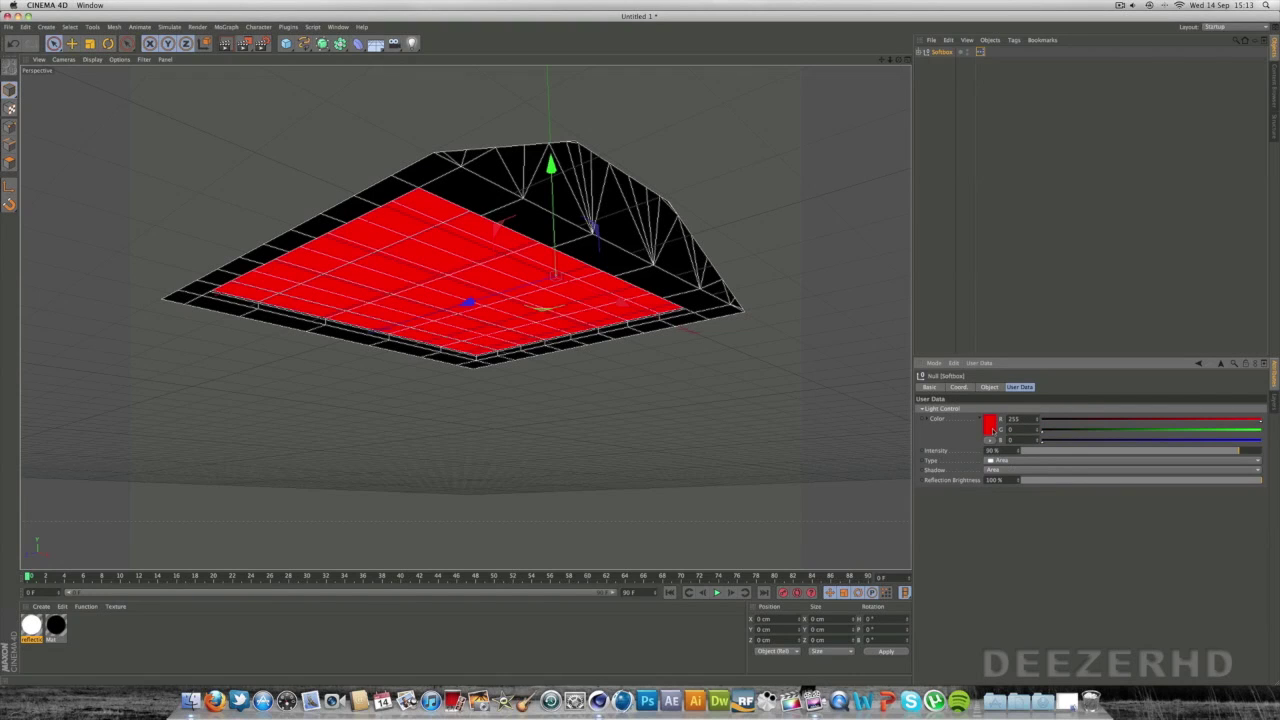
{"action": "left_click", "coordinate": [990, 426]}
{"action": "left_click", "coordinate": [1008, 470]}
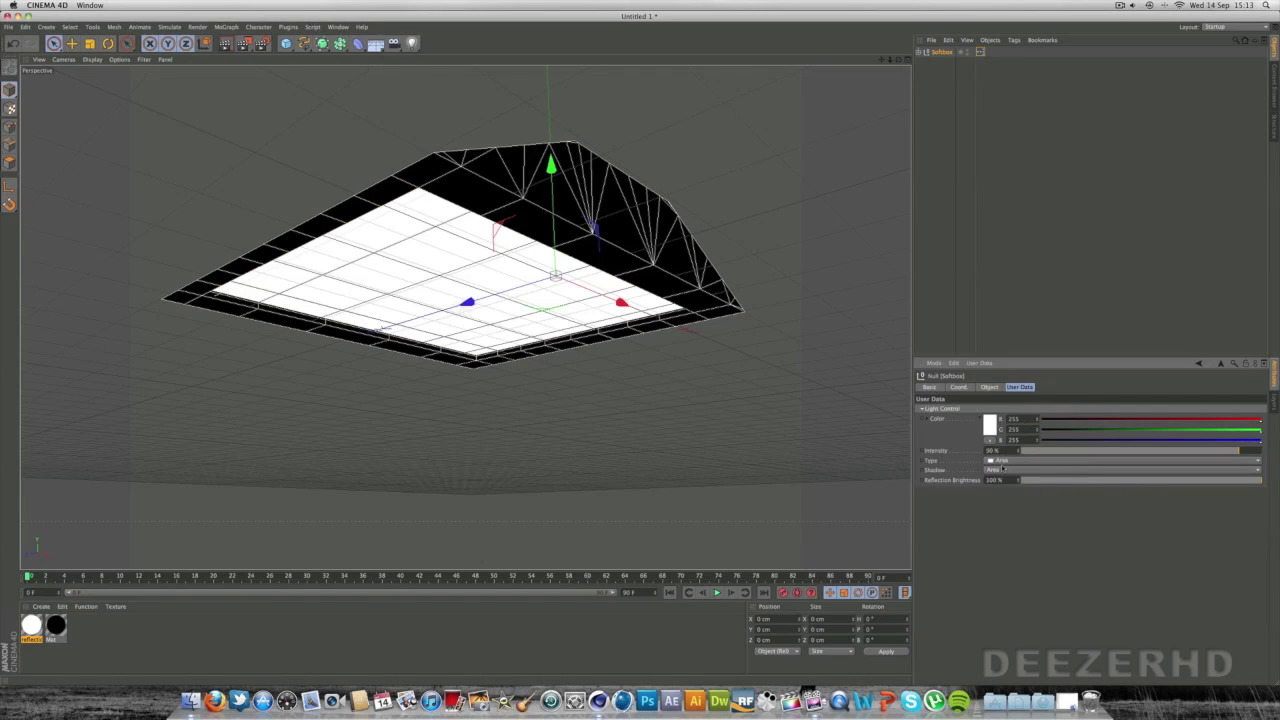
Test the Softbox Intensity at 0%, then set both Intensity and Reflection Brightness to 100%
{"action": "left_click_drag", "start_coordinate": [1035, 454], "coordinate": [812, 467]}
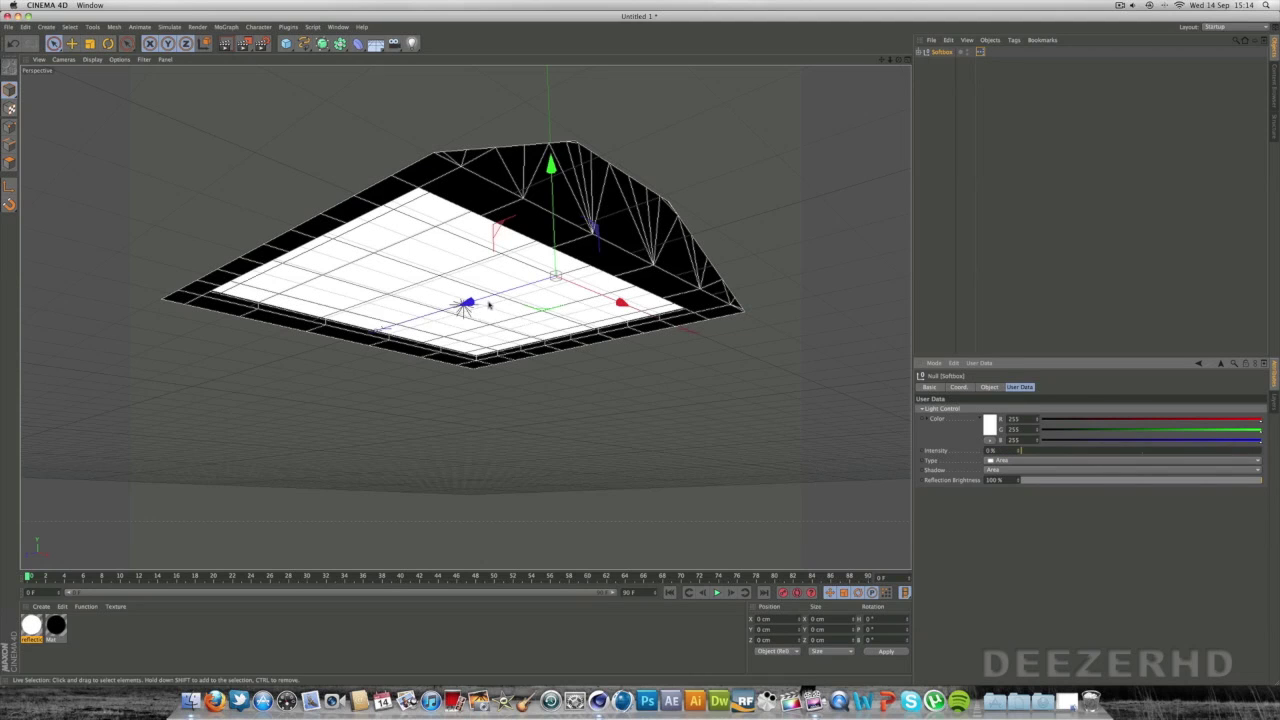
{"action": "left_click_drag", "start_coordinate": [891, 60], "coordinate": [990, 60]}
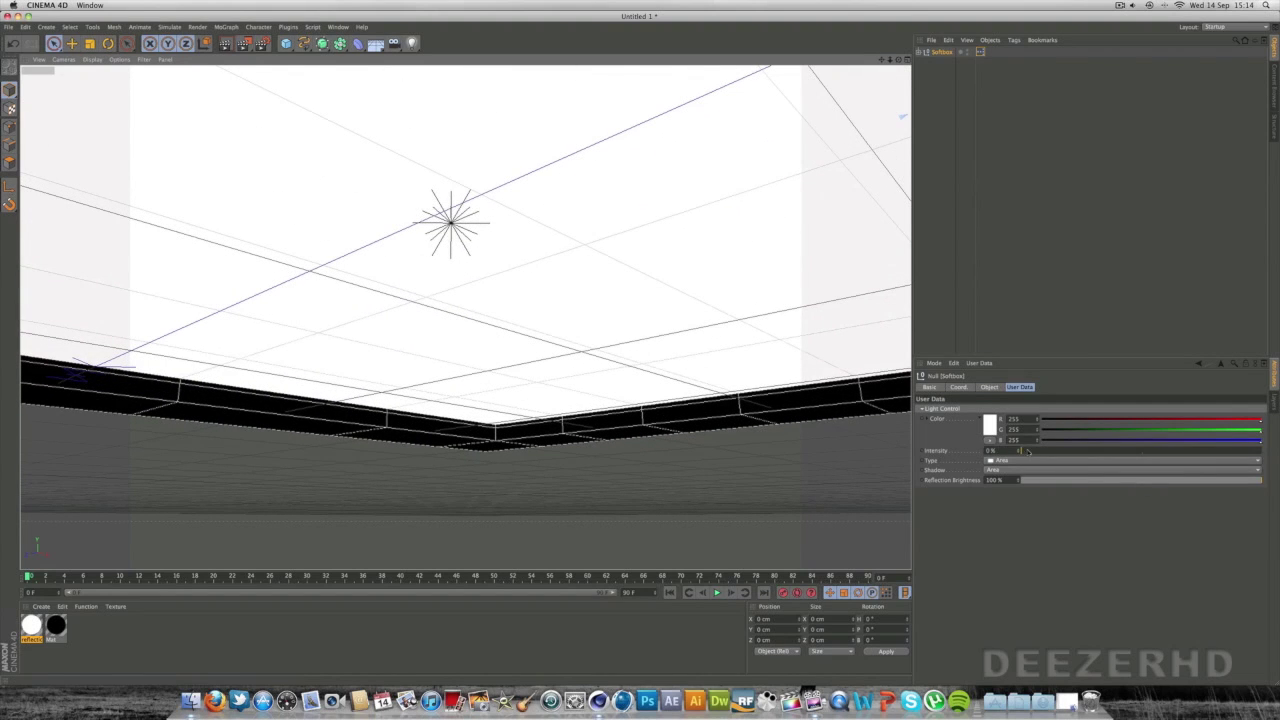
{"action": "left_click_drag", "start_coordinate": [1028, 452], "coordinate": [1258, 452]}
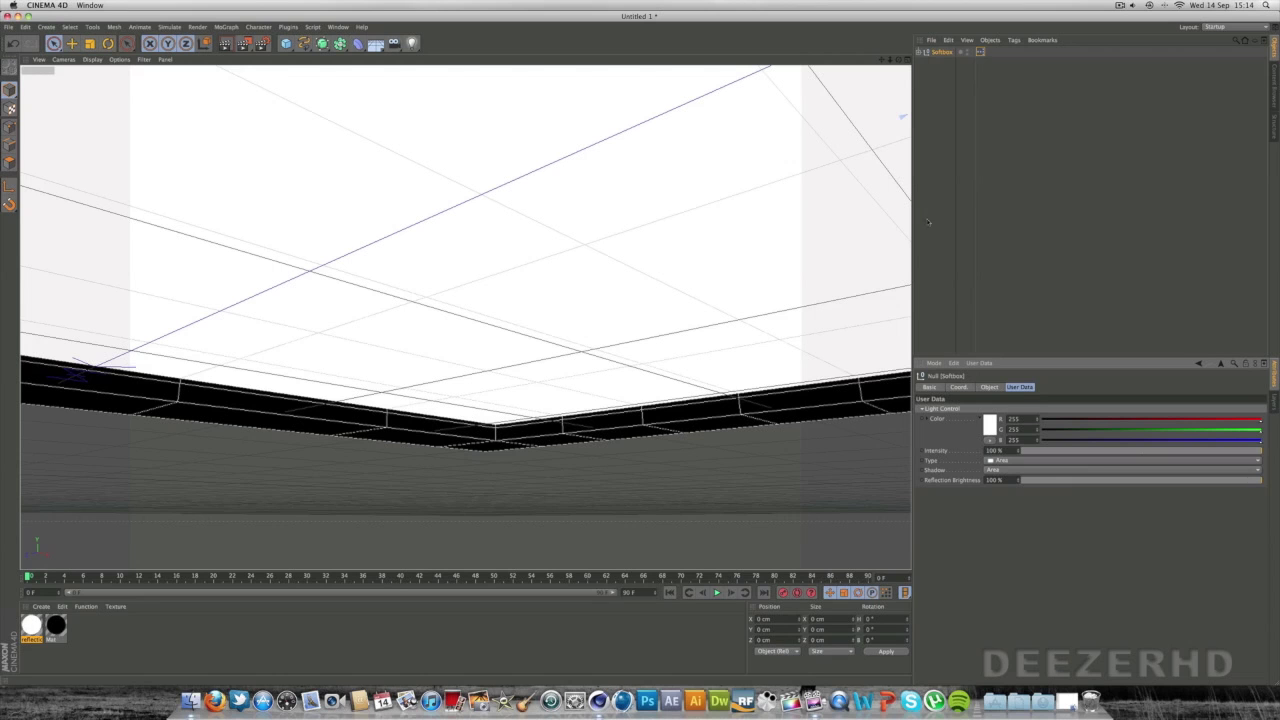
{"action": "left_click_drag", "start_coordinate": [888, 60], "coordinate": [828, 155]}
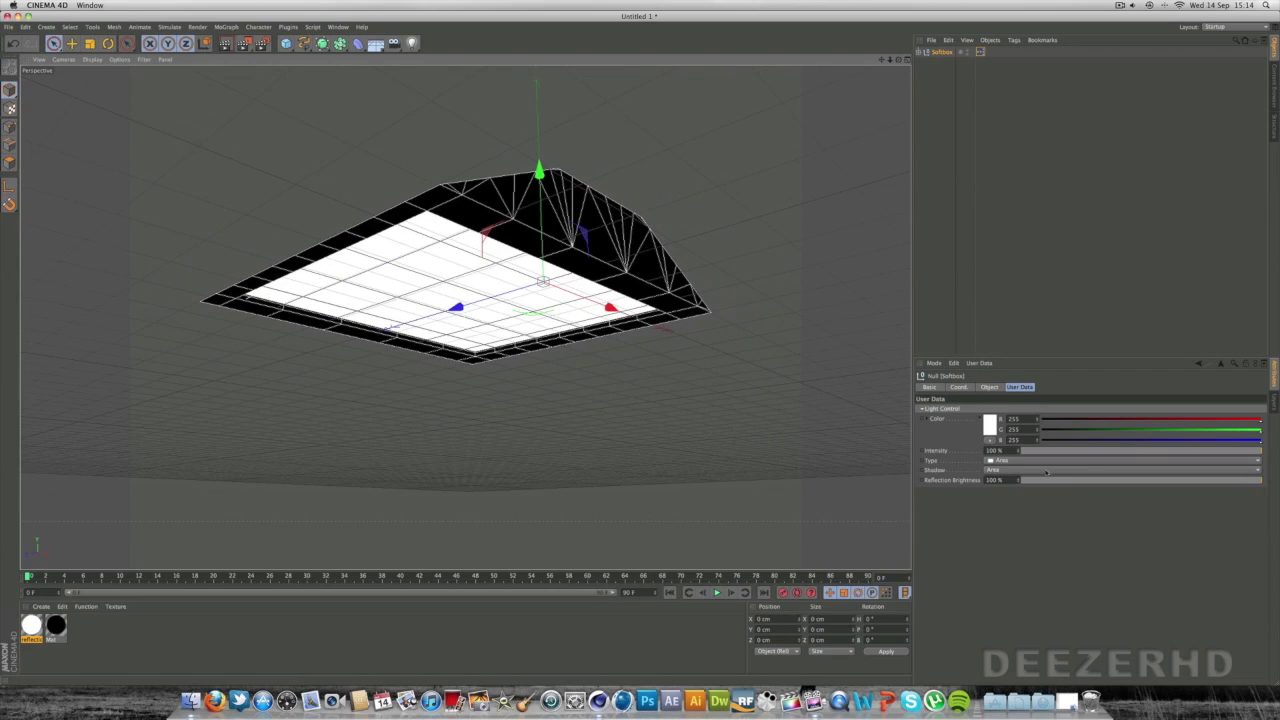
{"action": "left_click_drag", "start_coordinate": [1046, 480], "coordinate": [1275, 480]}
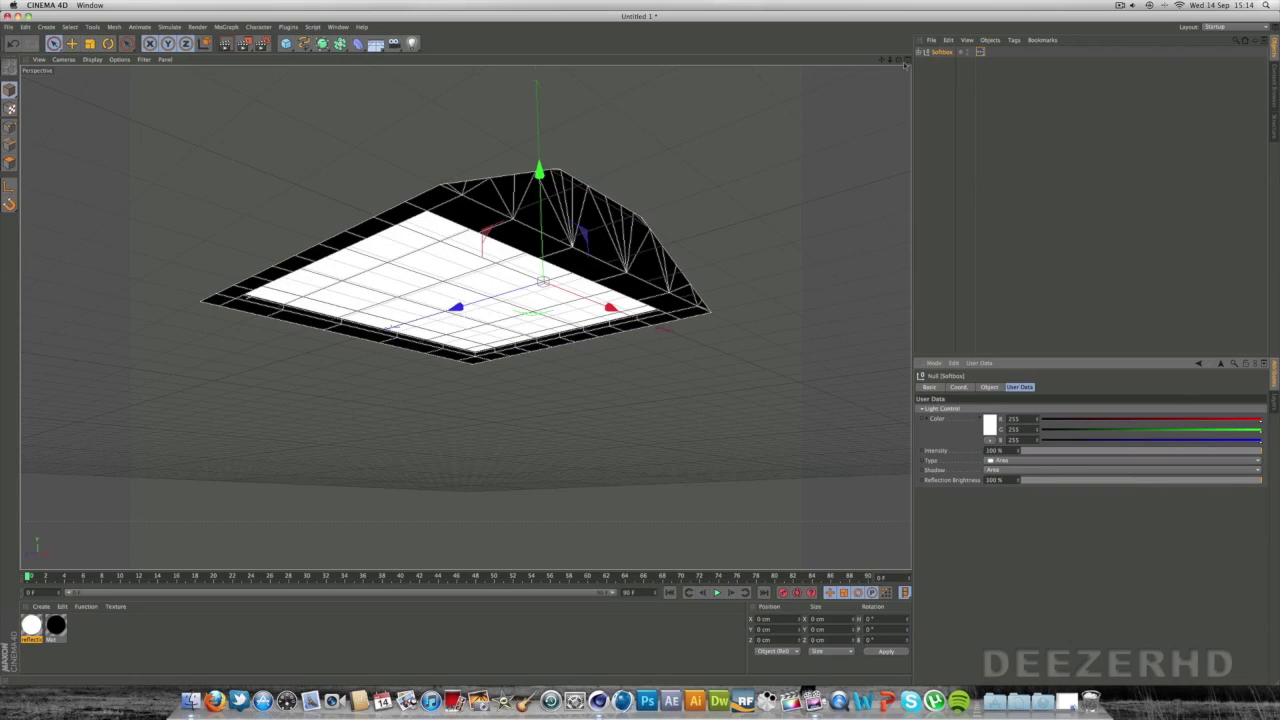
Place a test sphere beneath the softbox, with the softbox raised to about Y 314 cm and the sphere at about Z 211 cm
{"action": "left_click_drag", "start_coordinate": [905, 63], "coordinate": [730, 97]}
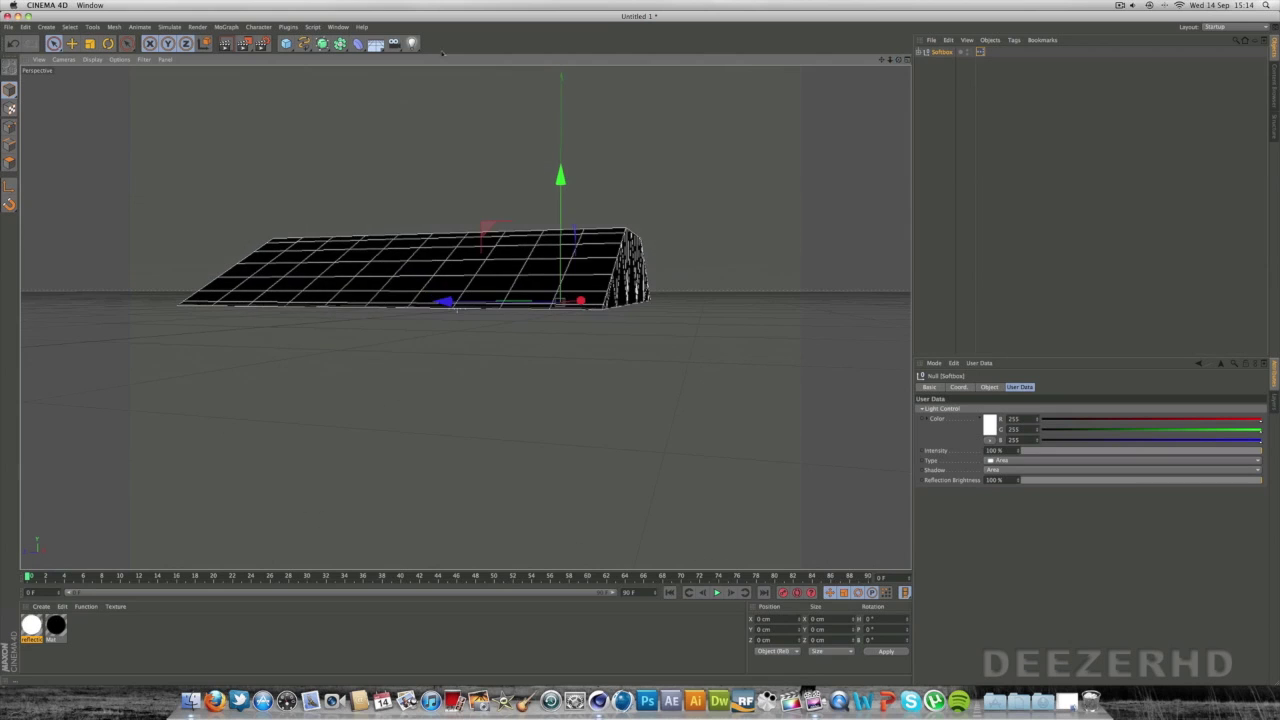
{"action": "left_click_drag", "start_coordinate": [285, 43], "coordinate": [489, 74]}
{"action": "left_click", "coordinate": [205, 301]}
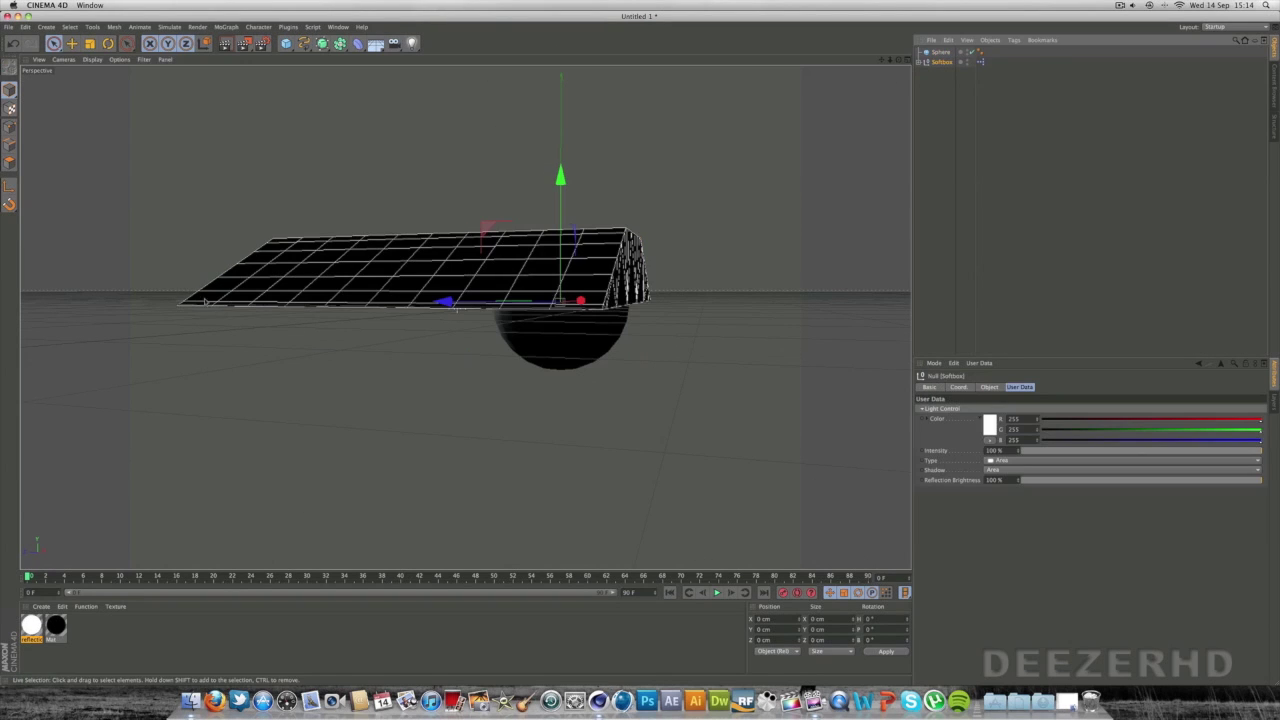
{"action": "left_click_drag", "start_coordinate": [555, 258], "coordinate": [561, 87]}
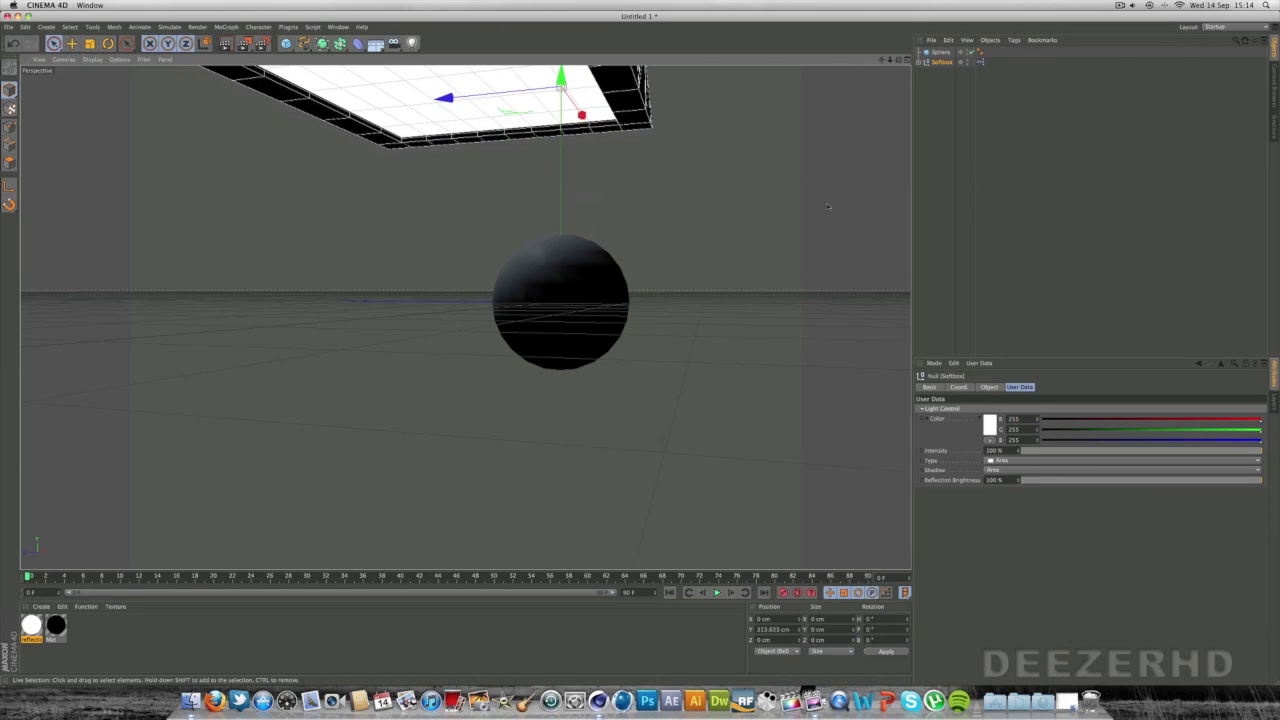
{"action": "left_click", "coordinate": [610, 311]}
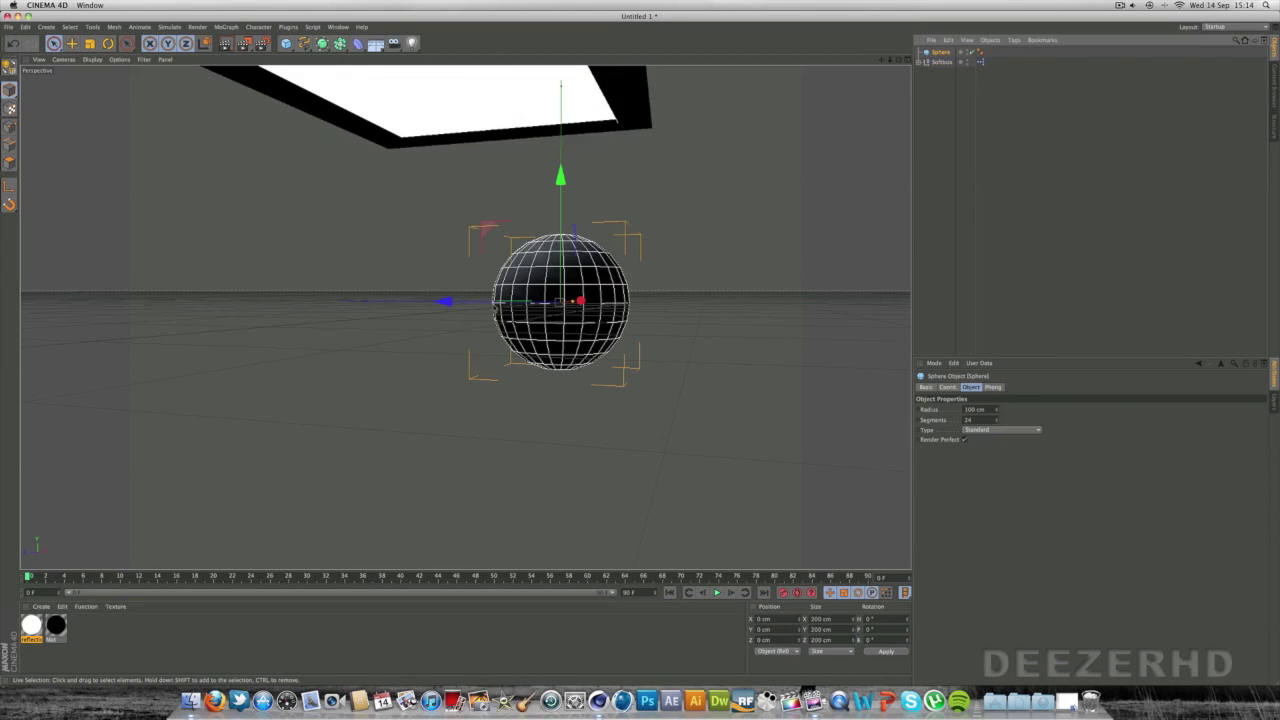
{"action": "left_click_drag", "start_coordinate": [445, 301], "coordinate": [320, 301]}
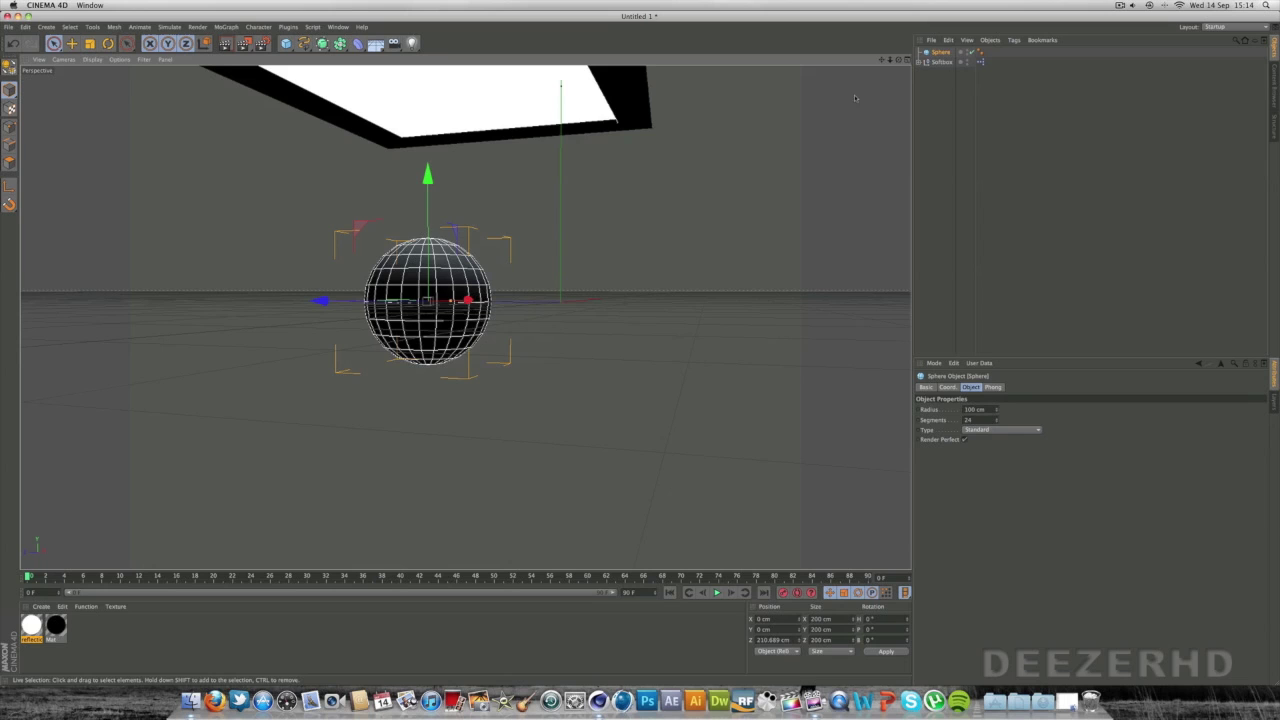
Duplicate the Softbox null together with its contents
{"action": "left_click", "coordinate": [942, 62]}
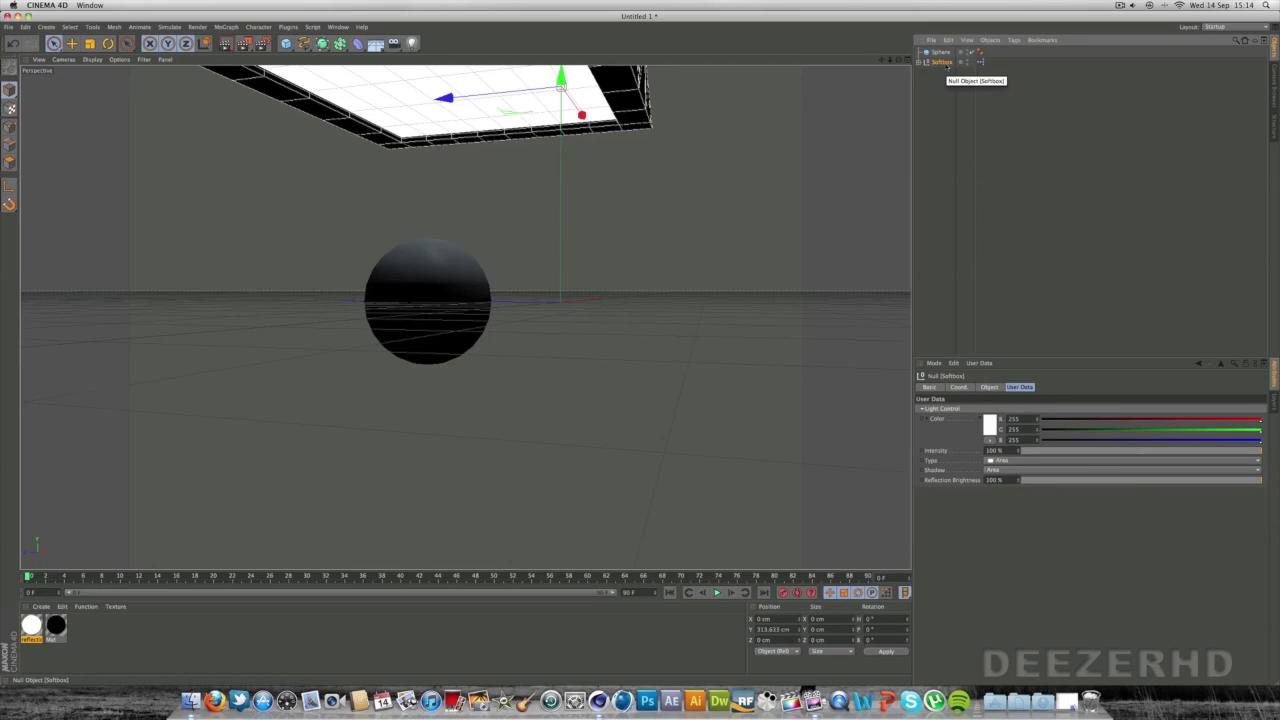
{"action": "key", "text": "super+c"}
{"action": "key", "text": "super+v"}
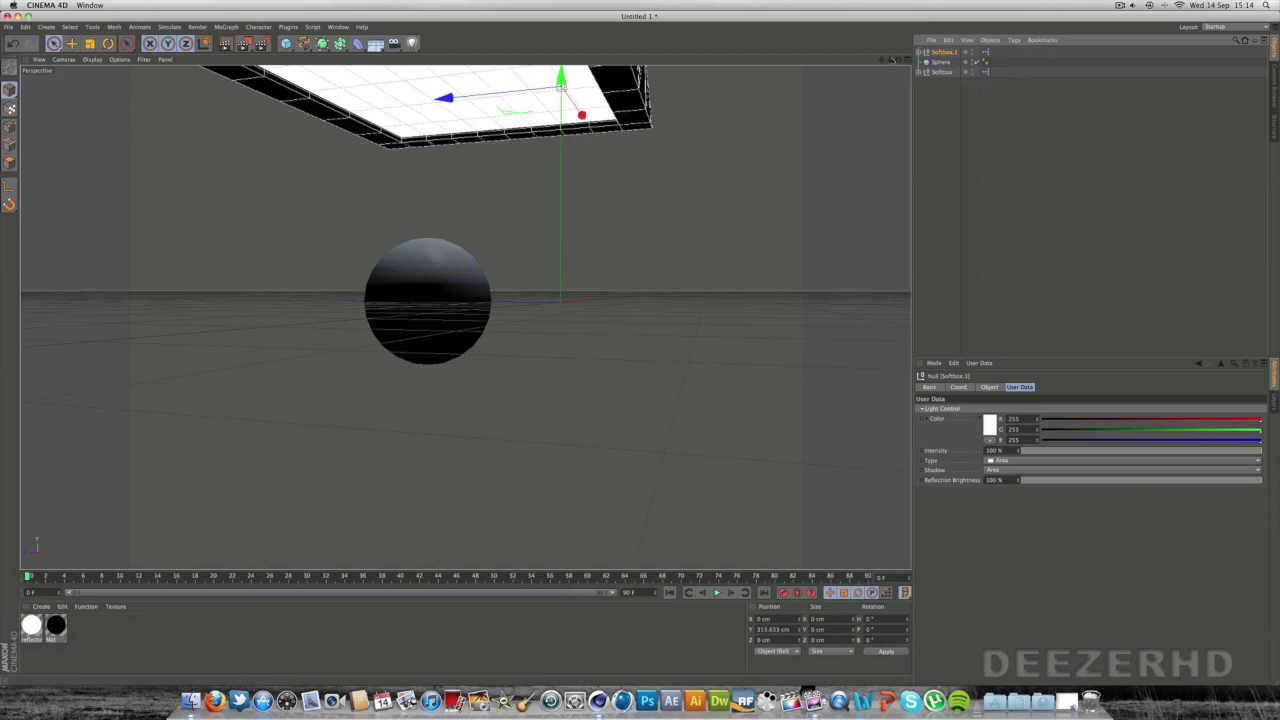
Rotate the softbox copy to about -71° bank and move it down beside the sphere to about X -728 cm
{"action": "left_click_drag", "start_coordinate": [890, 59], "coordinate": [700, 59]}
{"action": "scroll", "coordinate": [464, 316], "scroll_direction": "up", "scroll_amount": 4}
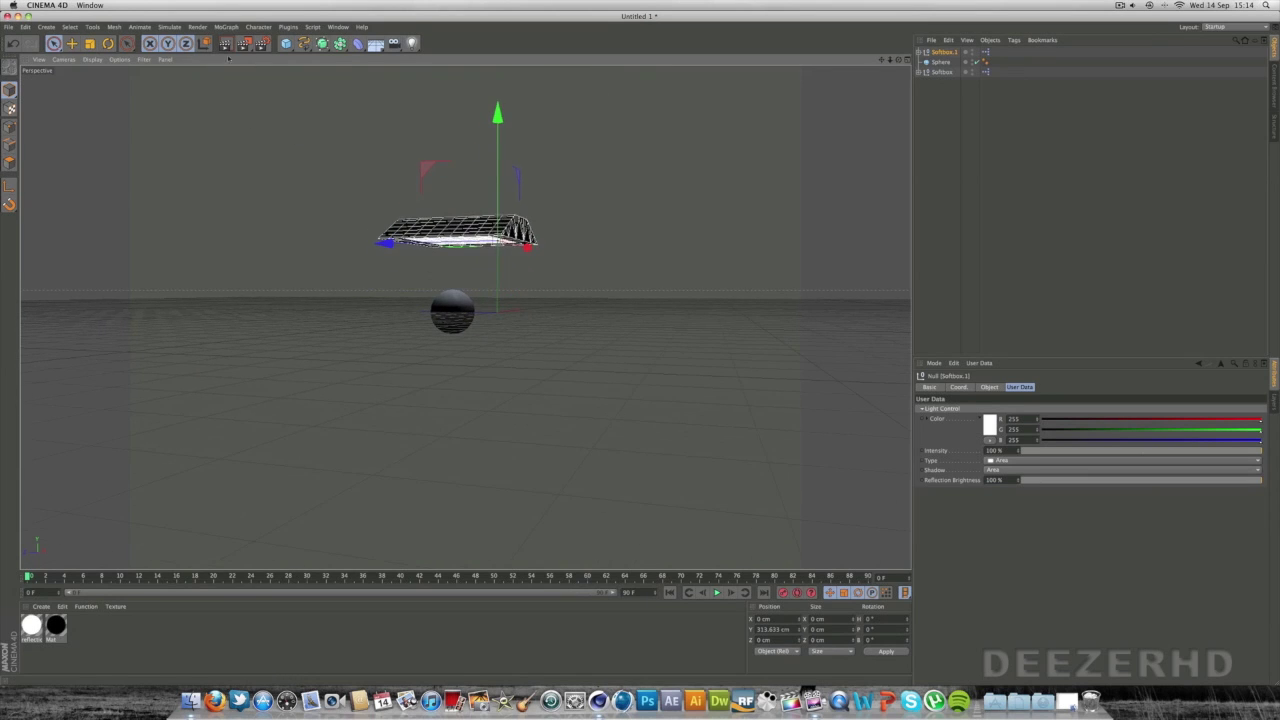
{"action": "key", "text": "r"}
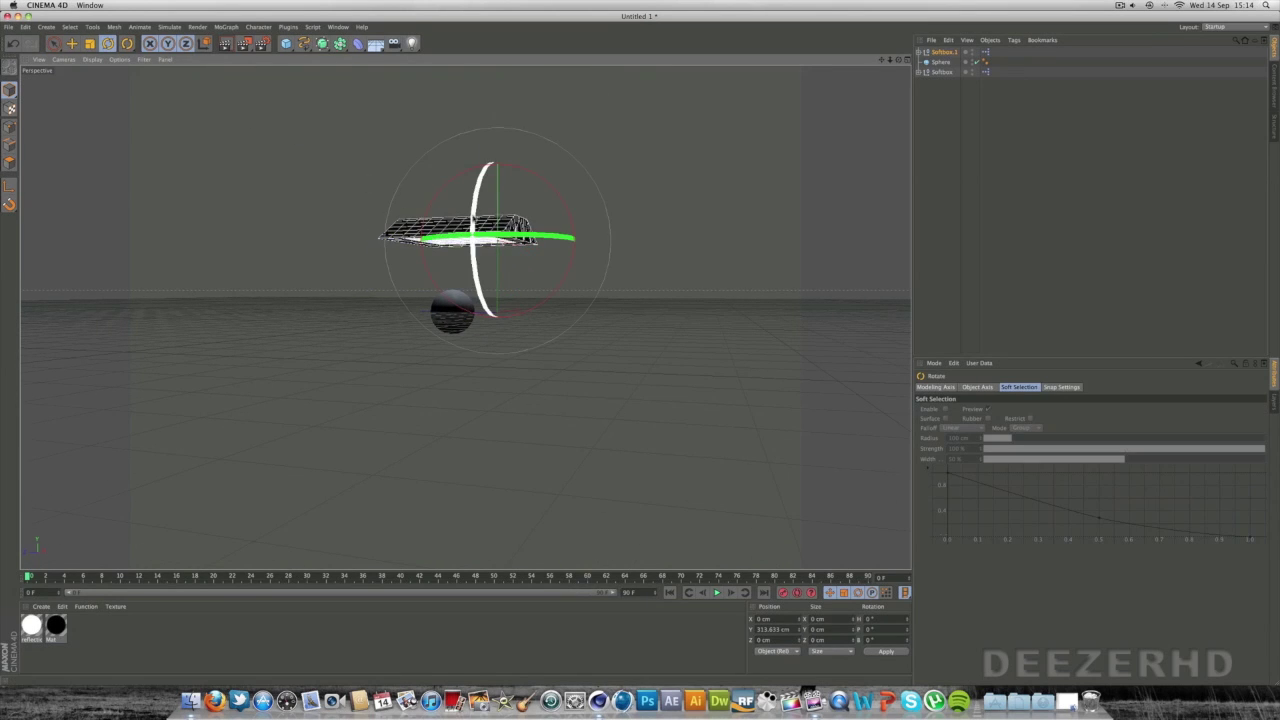
{"action": "left_click_drag", "start_coordinate": [489, 185], "coordinate": [432, 272]}
{"action": "left_click", "coordinate": [71, 43]}
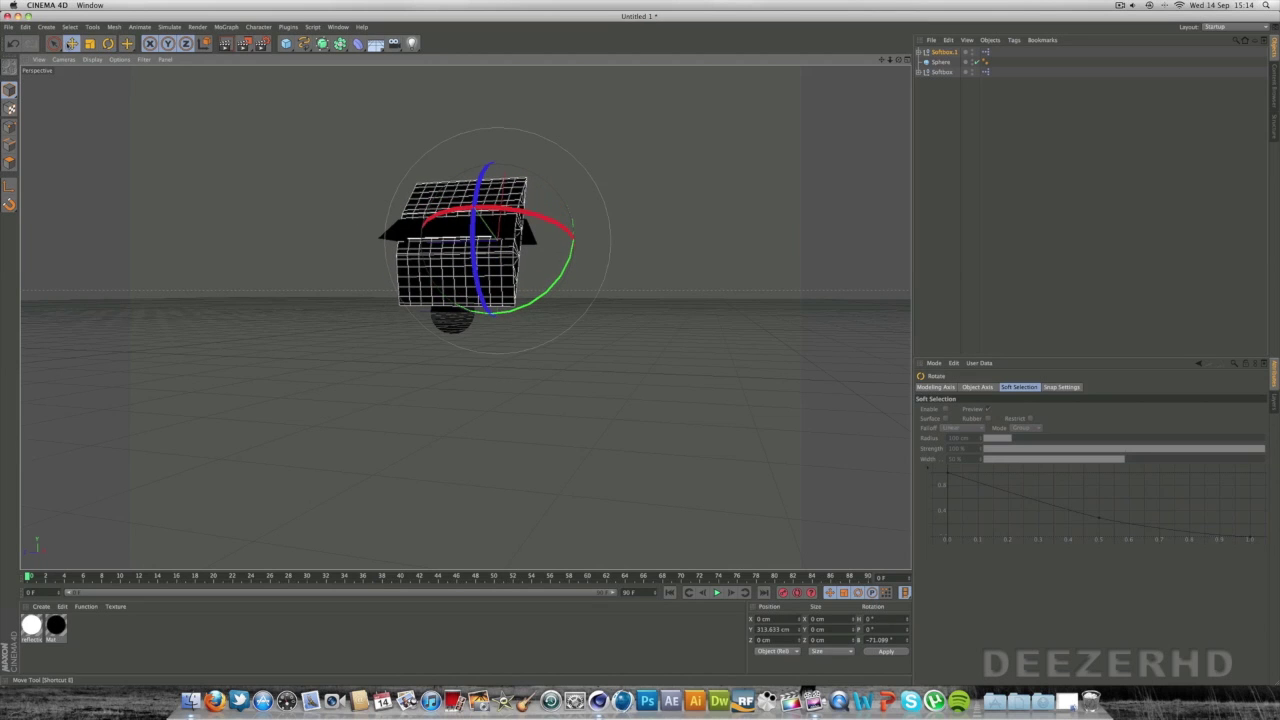
{"action": "left_click_drag", "start_coordinate": [451, 177], "coordinate": [413, 311]}
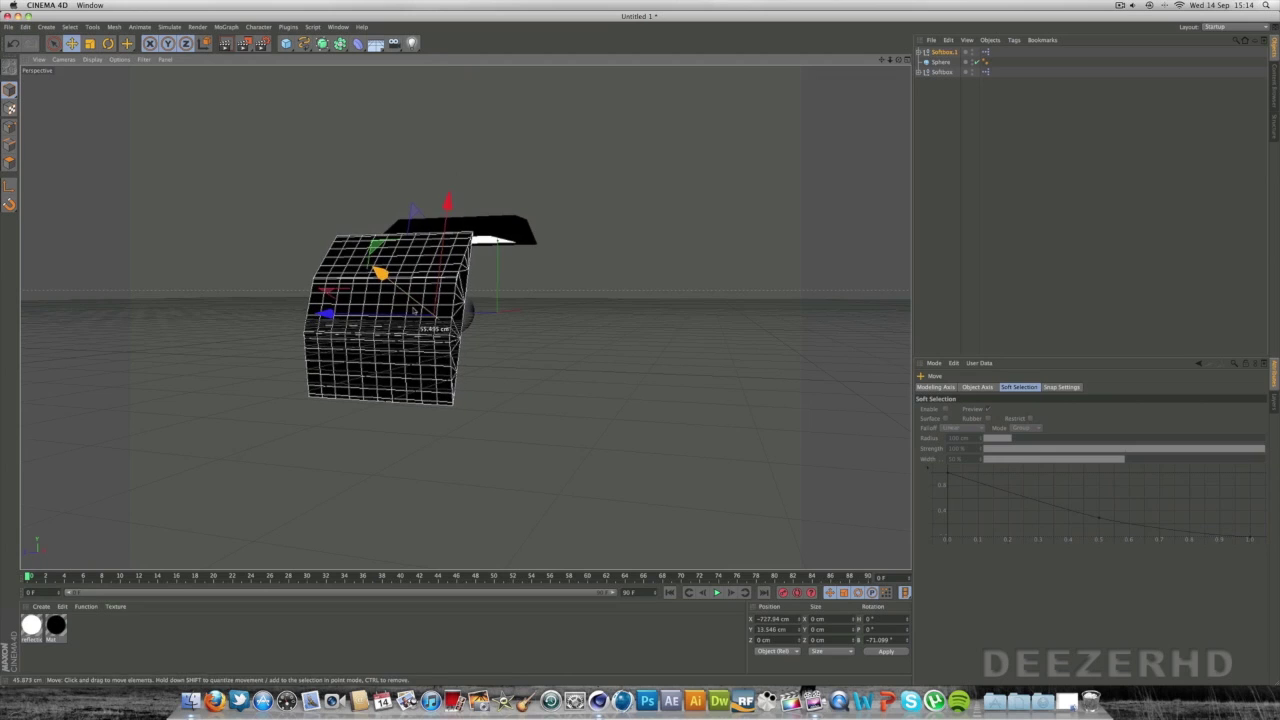
Add a Compositing tag to the original Softbox null and disable its Cast Shadows and Seen by Camera options
{"action": "left_click", "coordinate": [941, 73]}
{"action": "right_click", "coordinate": [942, 74]}
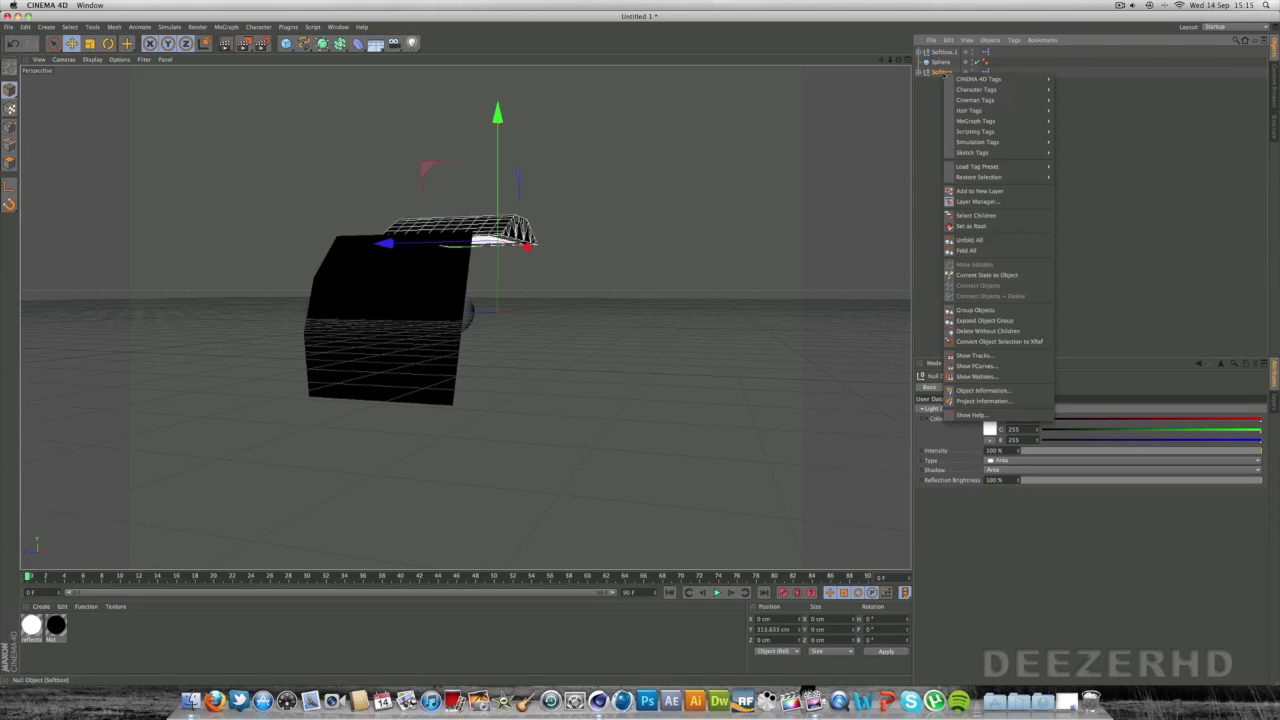
{"action": "mouse_move", "coordinate": [960, 78]}
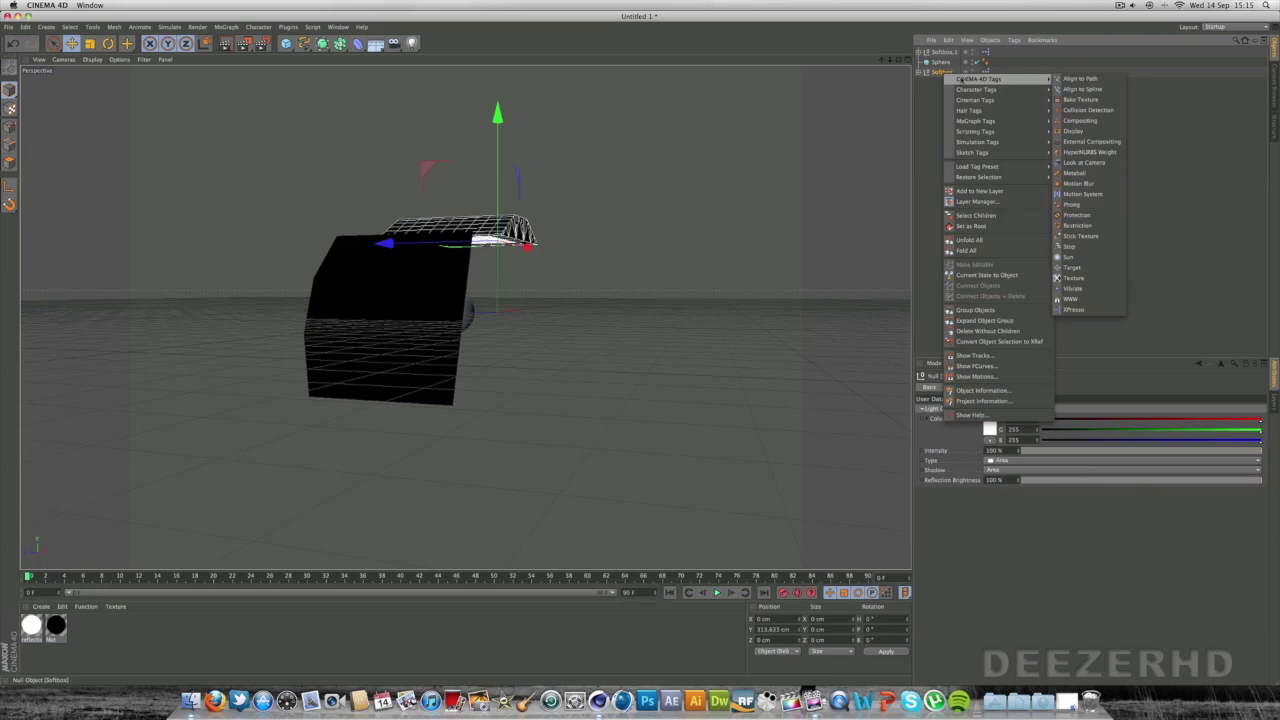
{"action": "left_click", "coordinate": [942, 75]}
{"action": "right_click", "coordinate": [936, 73]}
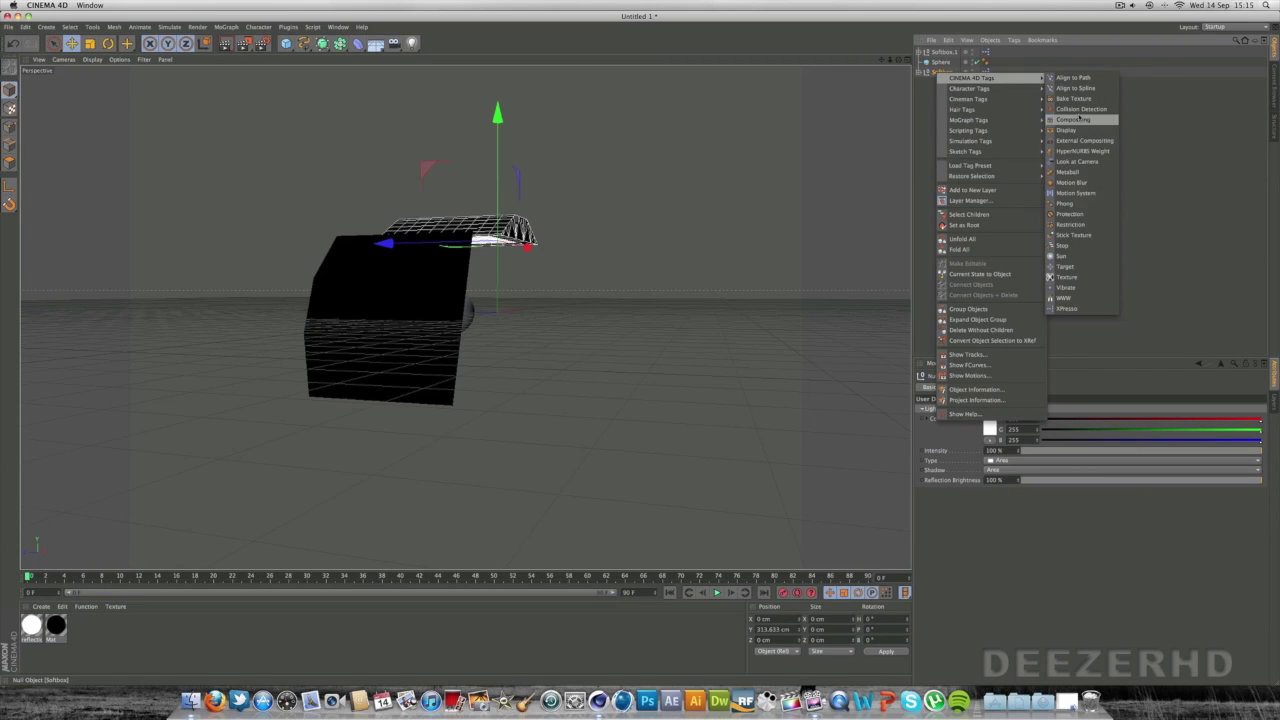
{"action": "left_click", "coordinate": [1079, 119]}
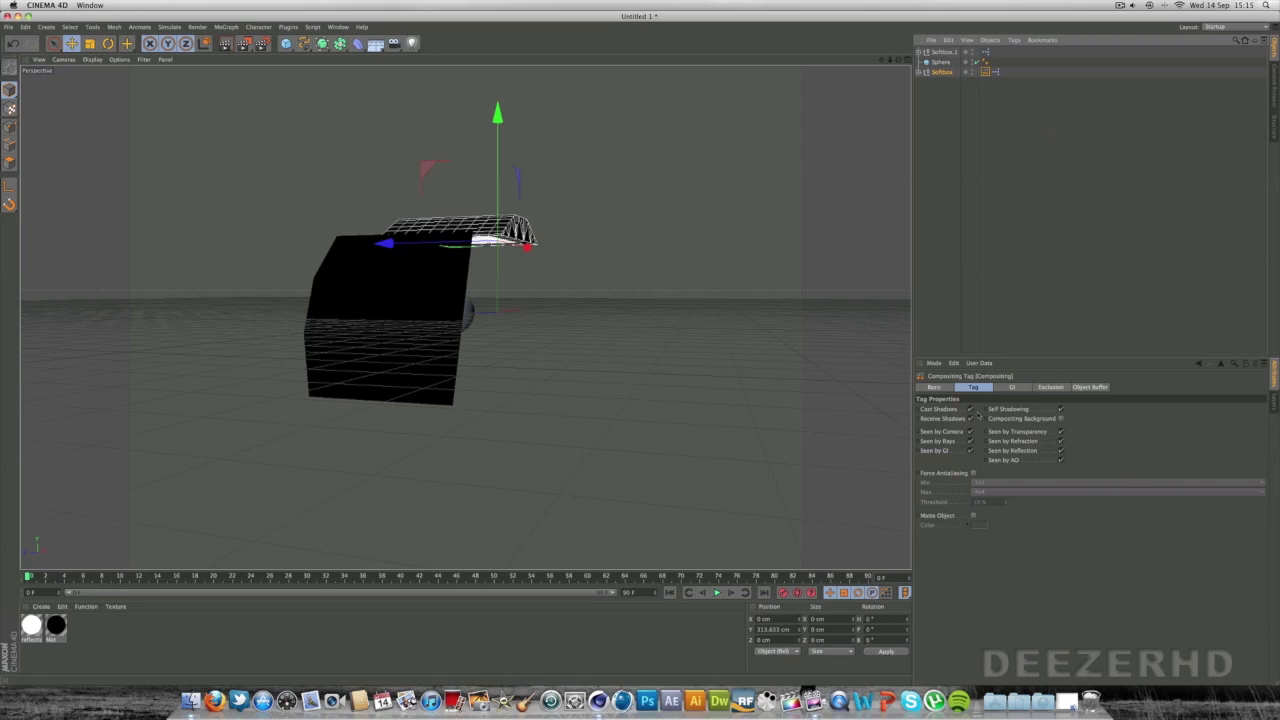
{"action": "left_click", "coordinate": [970, 410]}
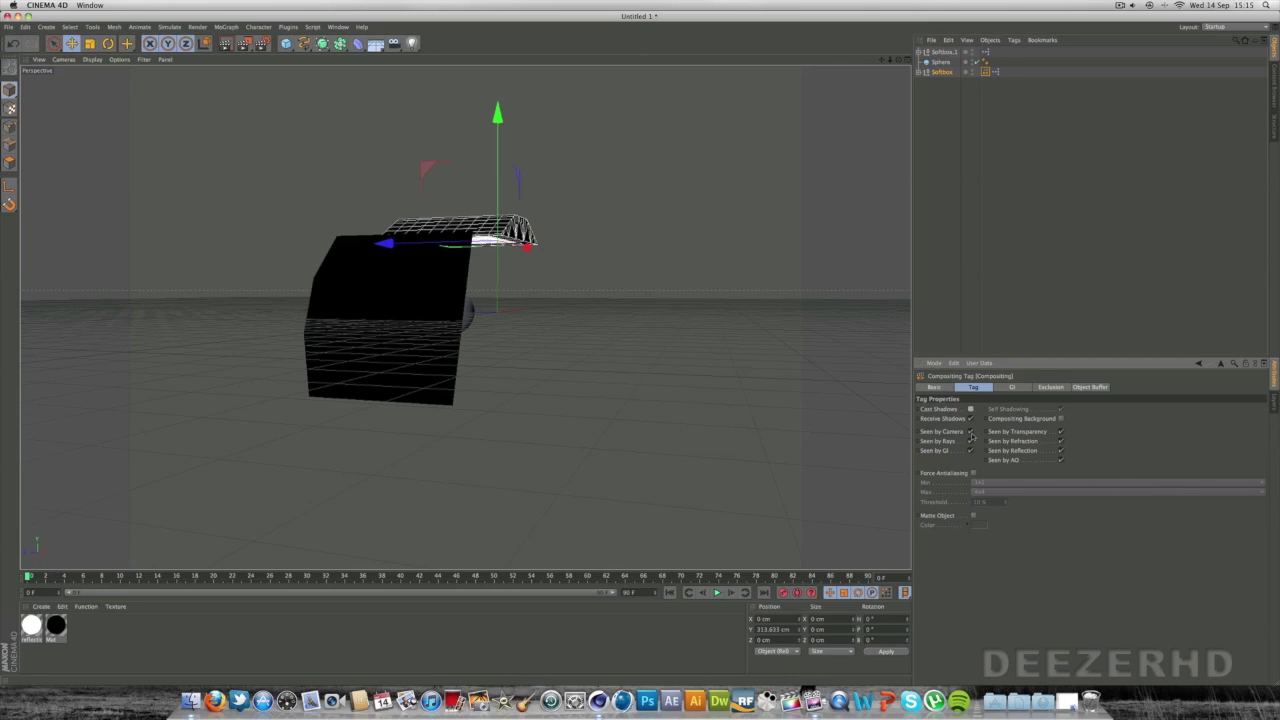
{"action": "left_click", "coordinate": [971, 433]}
Copy the Compositing tag from the original Softbox null onto the duplicated softbox
{"action": "left_click", "coordinate": [988, 85]}
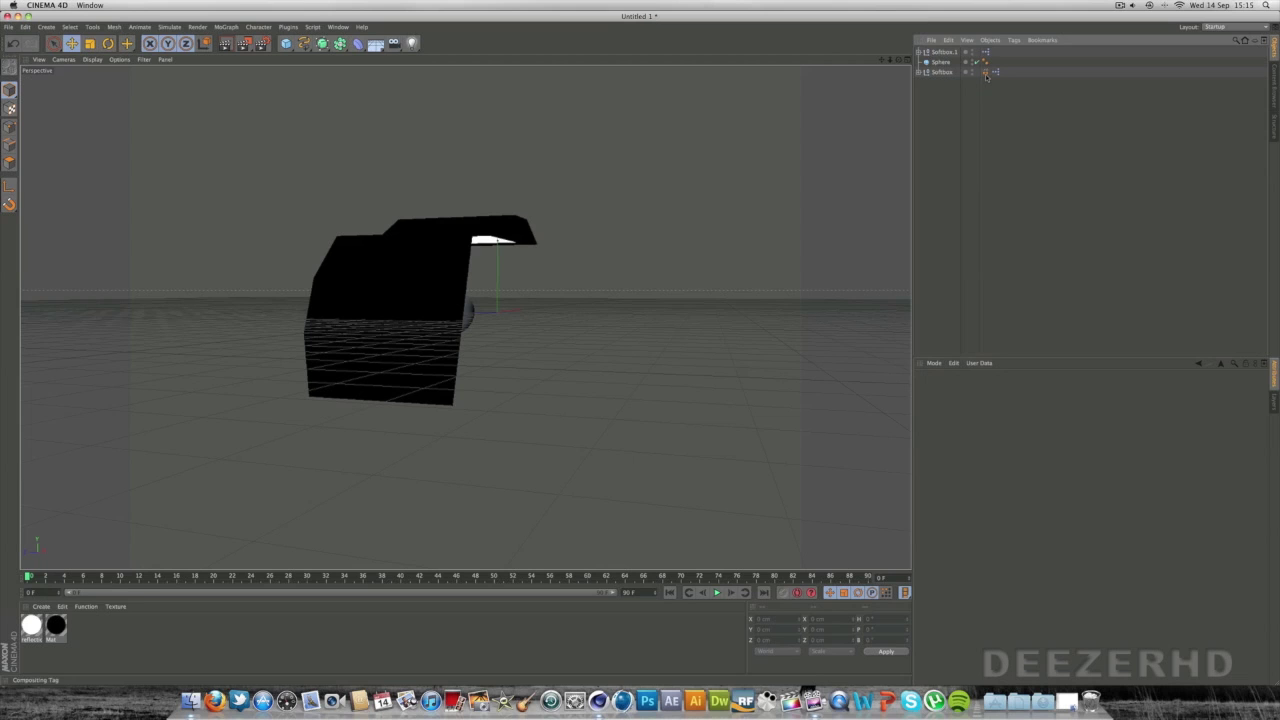
{"action": "left_click_drag", "start_coordinate": [986, 75], "coordinate": [995, 52], "text": "super"}
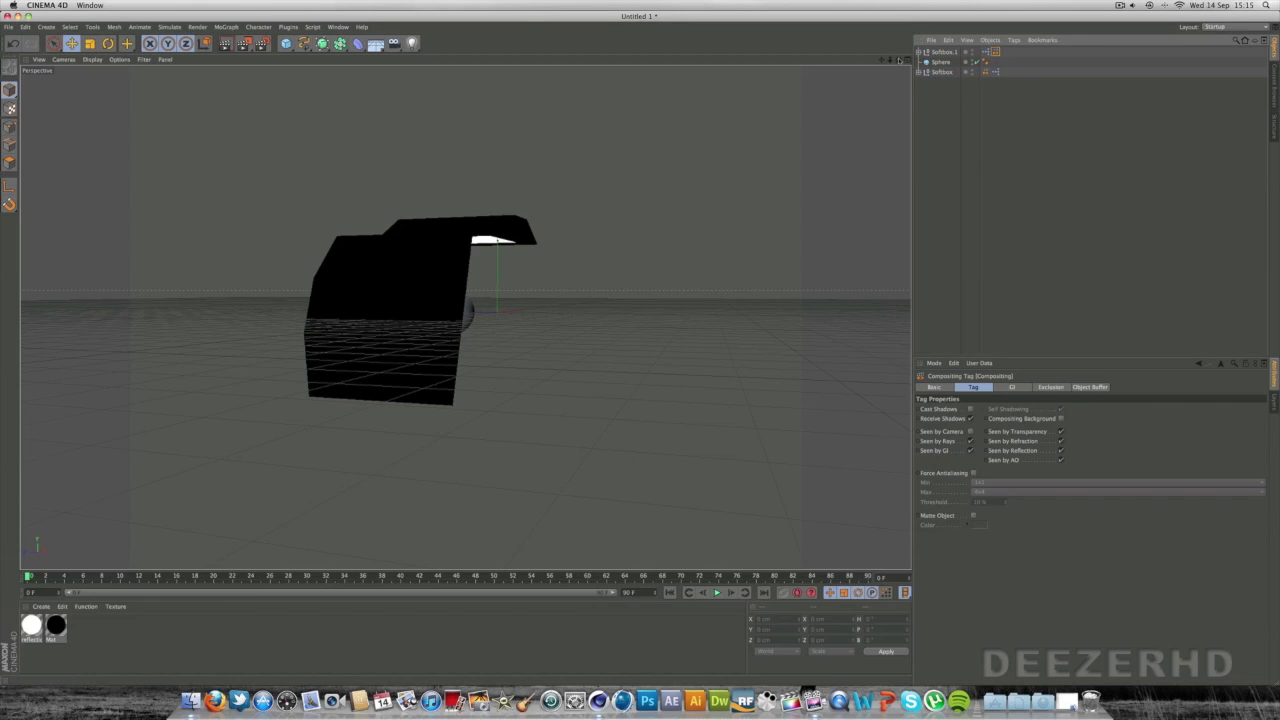
{"action": "left_click_drag", "start_coordinate": [899, 59], "coordinate": [828, 50]}
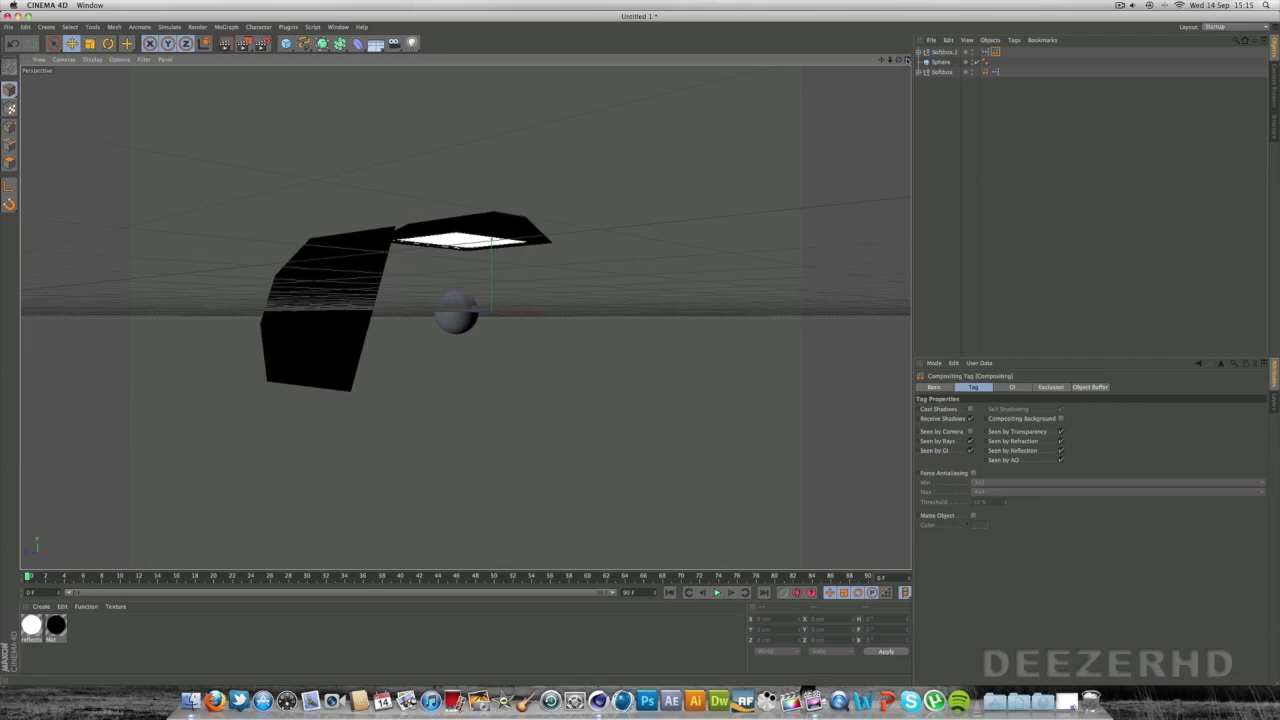
Hide both softbox nulls in the viewport, place the Sphere above them in the object hierarchy, and frame it in the view
{"action": "left_click", "coordinate": [973, 51]}
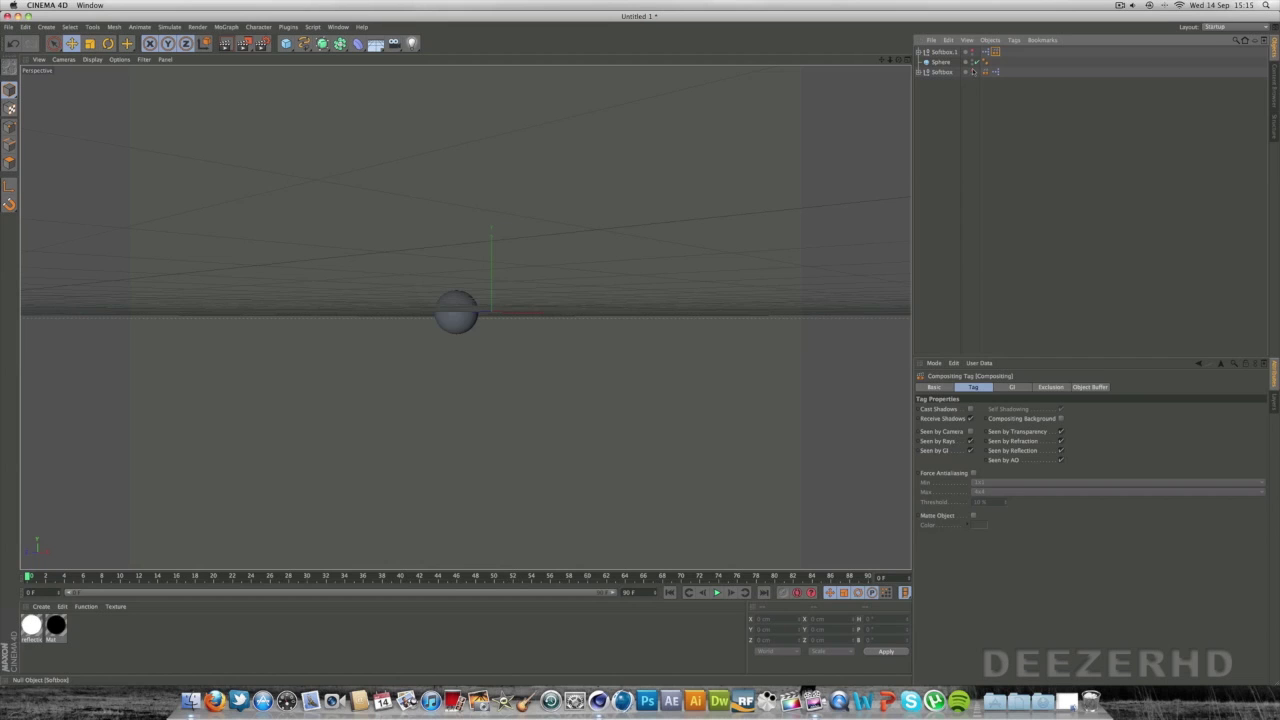
{"action": "left_click_drag", "start_coordinate": [941, 62], "coordinate": [985, 59]}
{"action": "left_click_drag", "start_coordinate": [881, 59], "coordinate": [906, 70]}
{"action": "left_click_drag", "start_coordinate": [465, 317], "coordinate": [508, 317]}
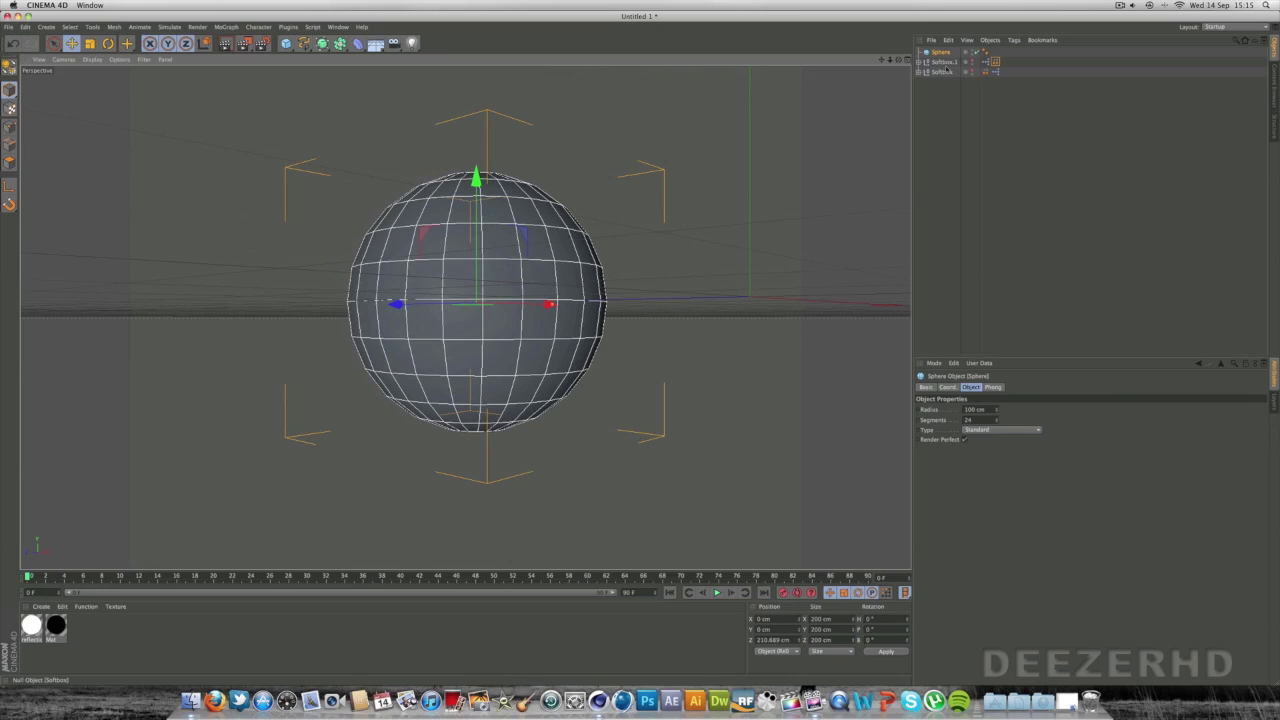
Give the duplicated softbox a pale cyan light colour of R 224, G 255, B 253 and an intensity of 60%
{"action": "left_click", "coordinate": [941, 62]}
{"action": "left_click", "coordinate": [989, 420]}
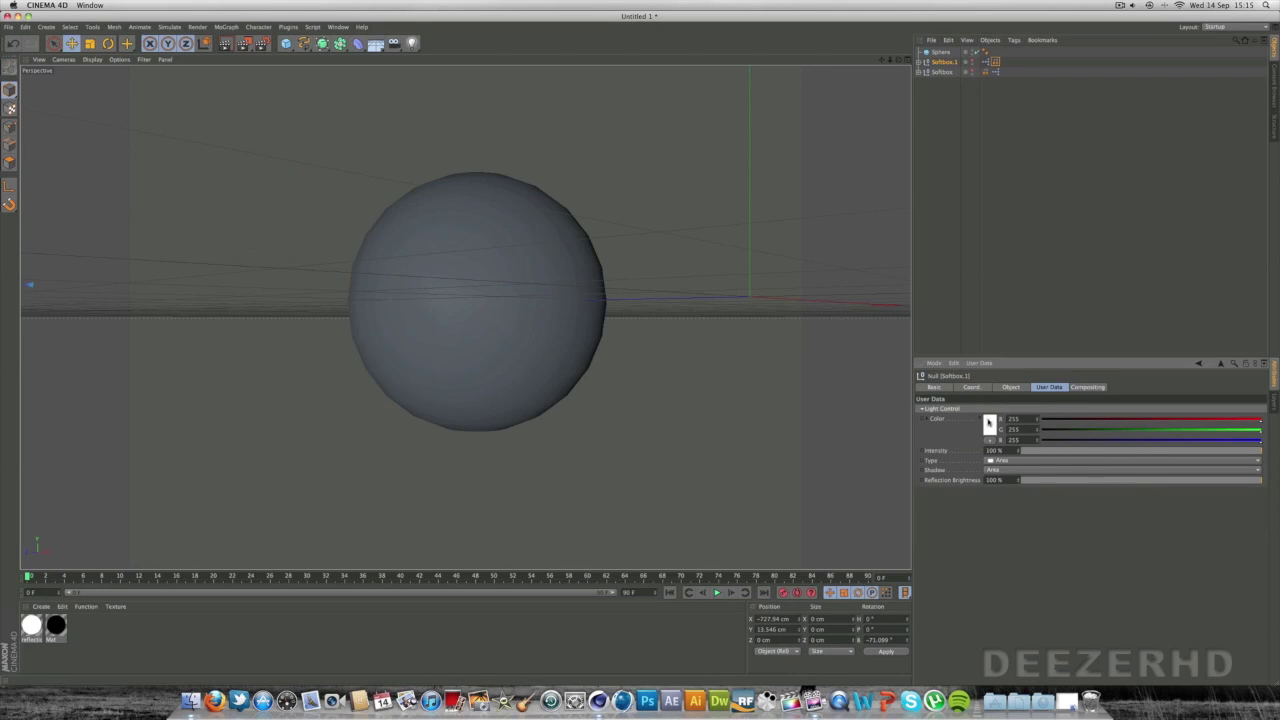
{"action": "left_click_drag", "start_coordinate": [1010, 389], "coordinate": [938, 395]}
{"action": "left_click", "coordinate": [1005, 461]}
{"action": "left_click_drag", "start_coordinate": [1004, 451], "coordinate": [972, 455]}
{"action": "type", "text": "60"}
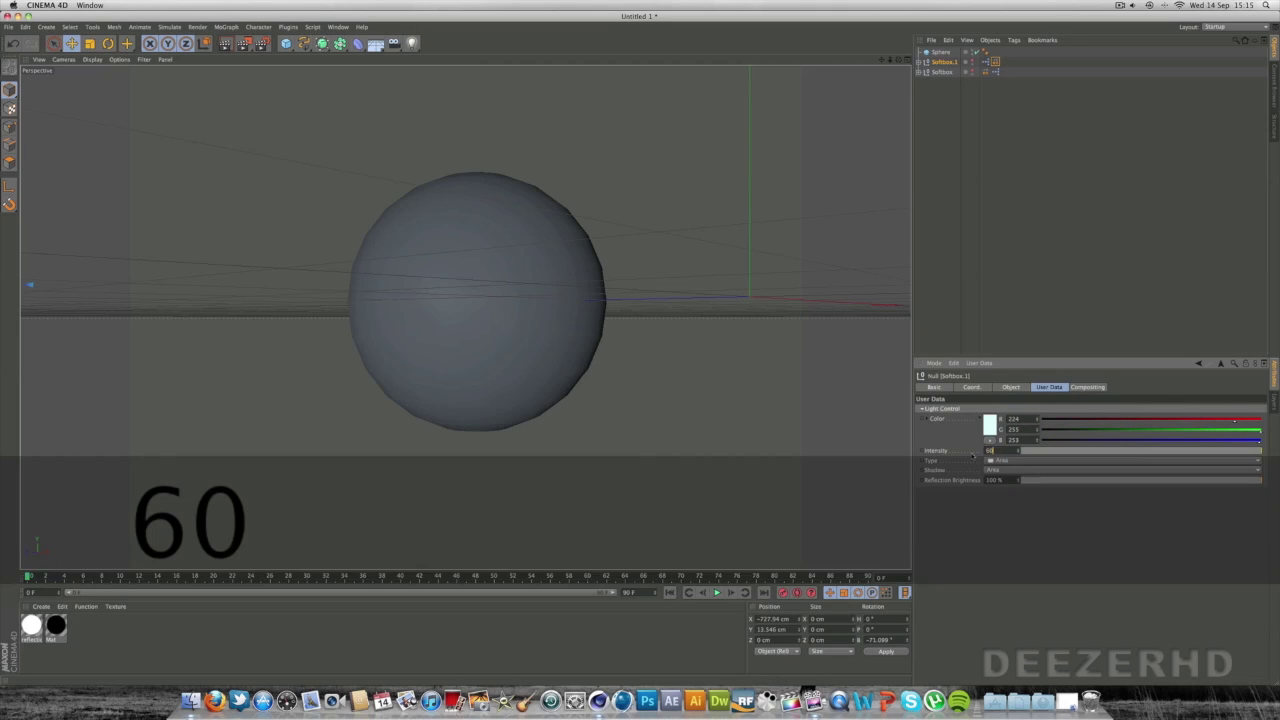
{"action": "key", "text": "Return"}
Give the original Softbox a pale orange light colour of R 255, G 234, B 214 and an intensity of 90%
{"action": "left_click", "coordinate": [945, 72]}
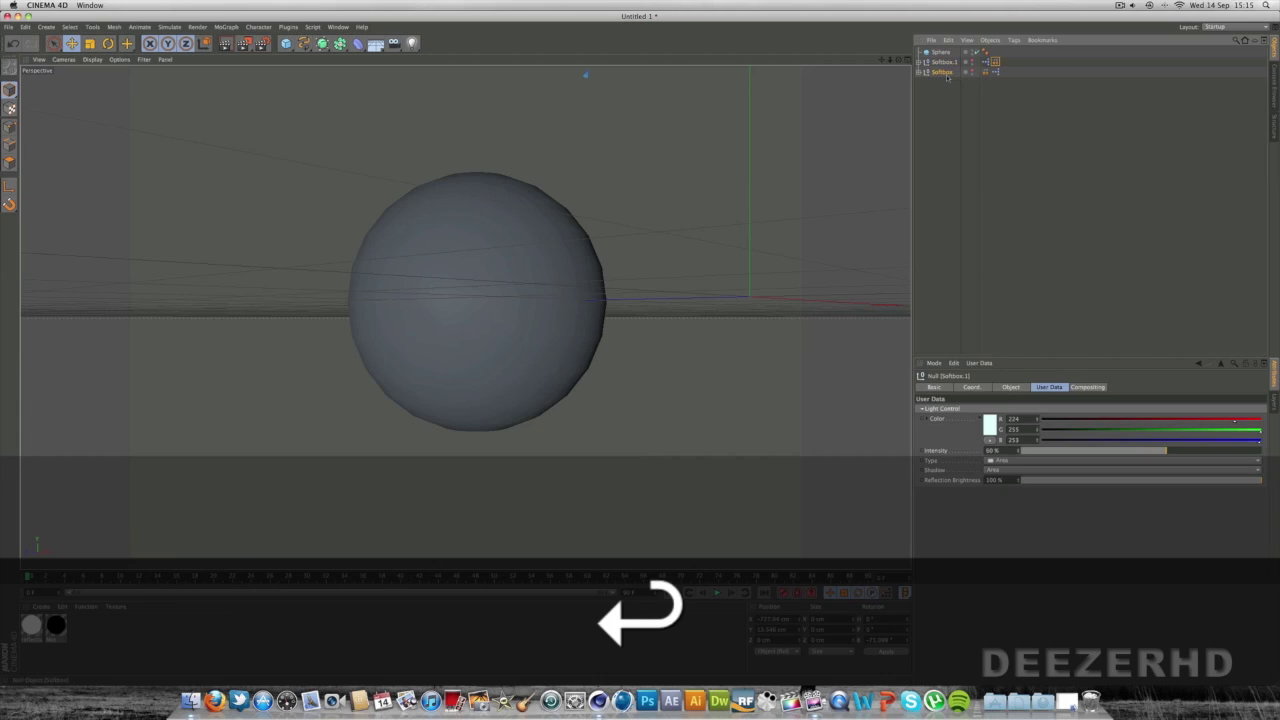
{"action": "left_click", "coordinate": [990, 425]}
{"action": "left_click_drag", "start_coordinate": [983, 394], "coordinate": [946, 398]}
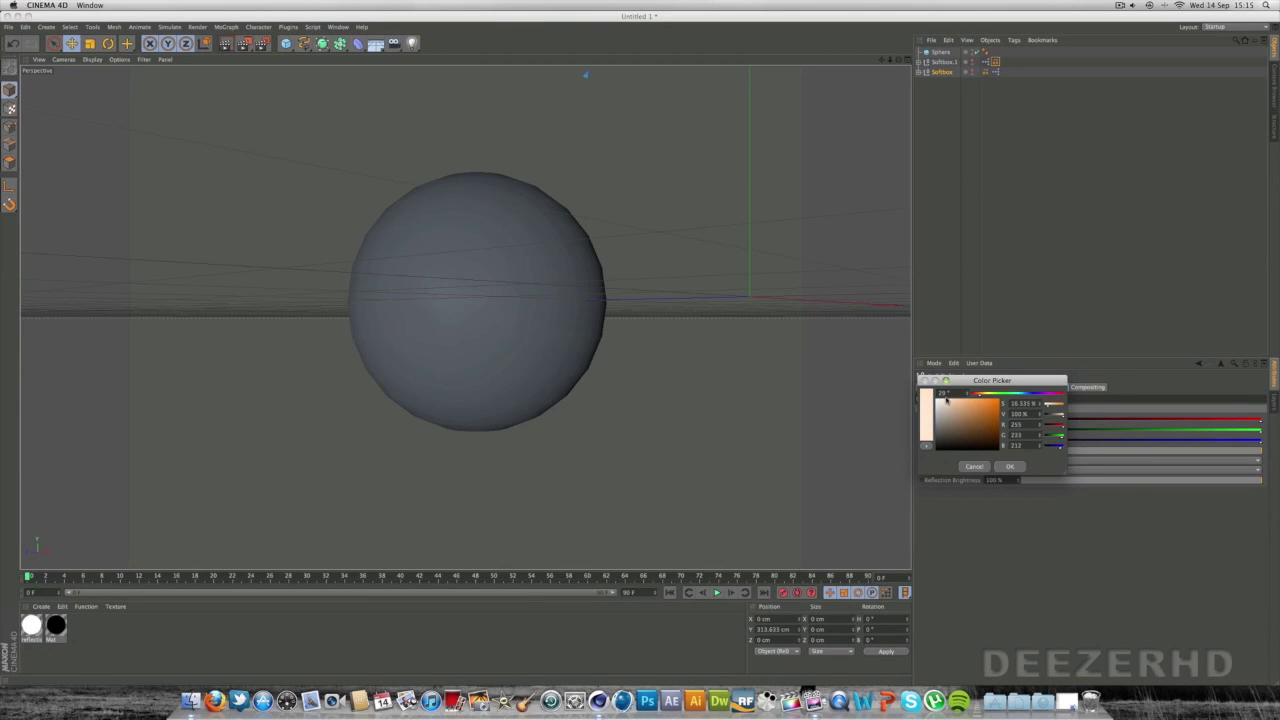
{"action": "left_click", "coordinate": [1008, 468]}
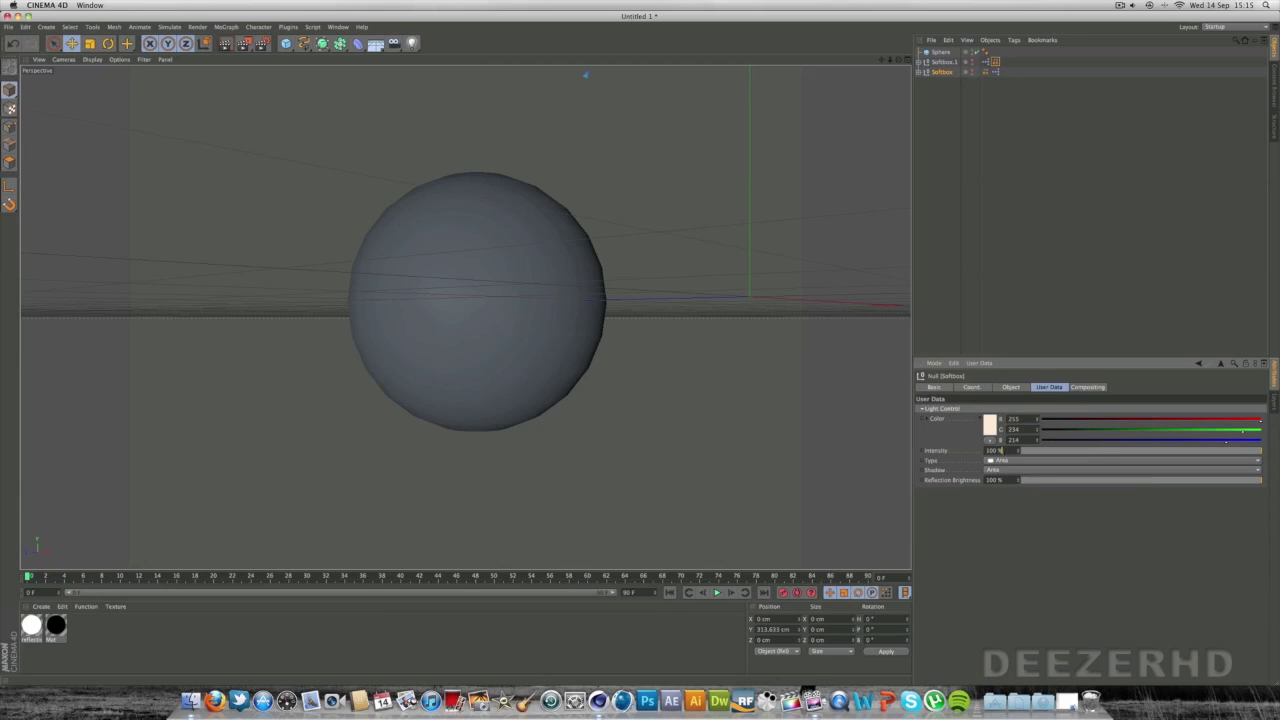
{"action": "double_click", "coordinate": [1001, 451]}
{"action": "type", "text": "90"}
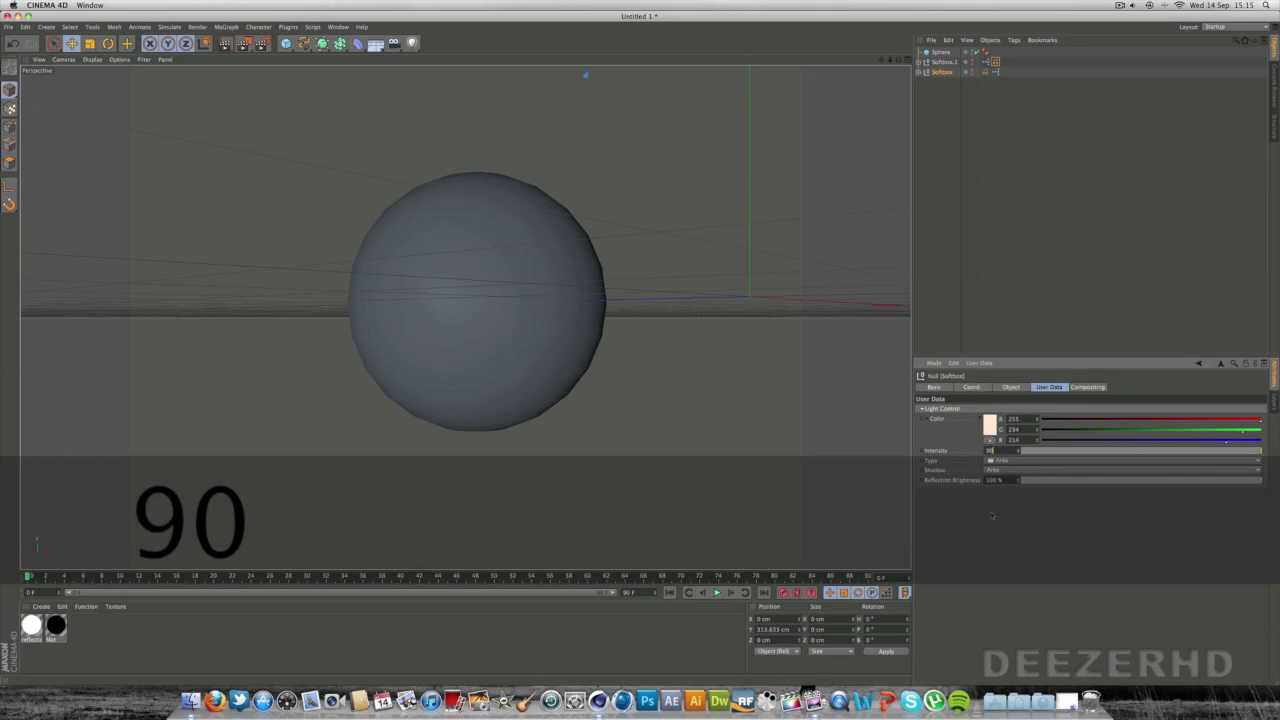
{"action": "left_click", "coordinate": [991, 515]}
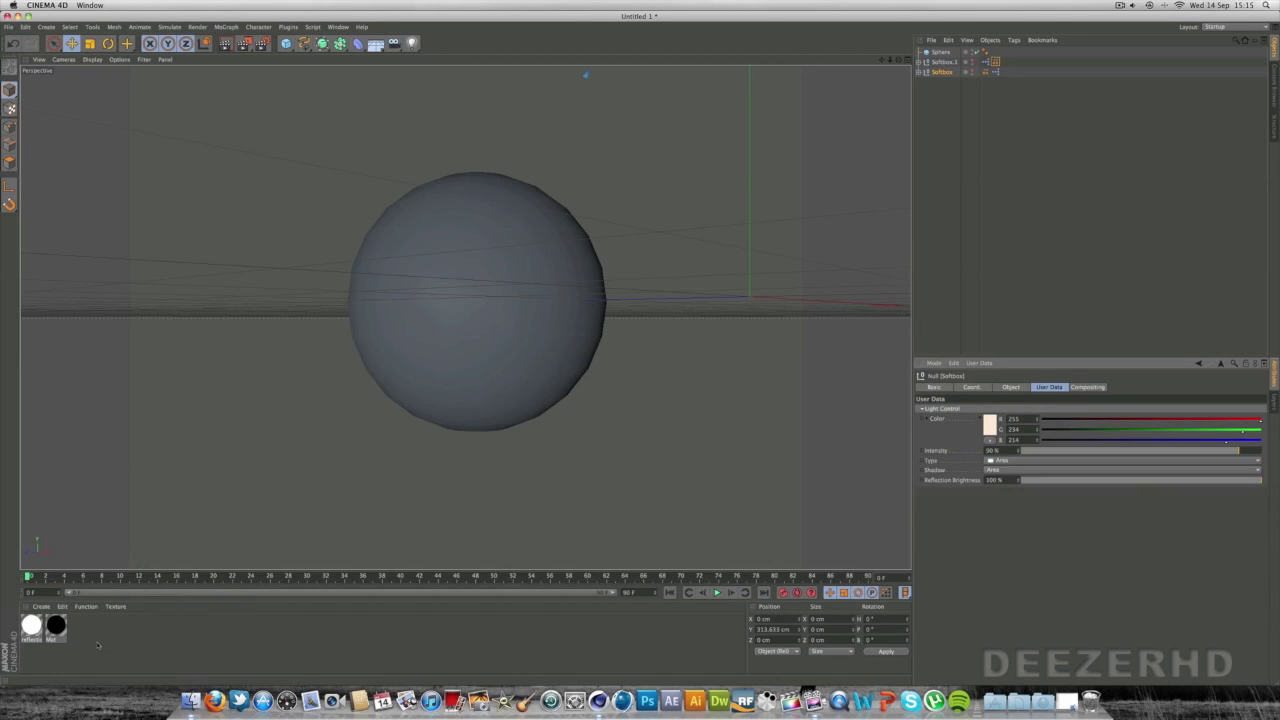
Create a new material and set its colour to bright blue, R 0, G 174, B 255
{"action": "double_click", "coordinate": [98, 645]}
{"action": "double_click", "coordinate": [30, 628]}
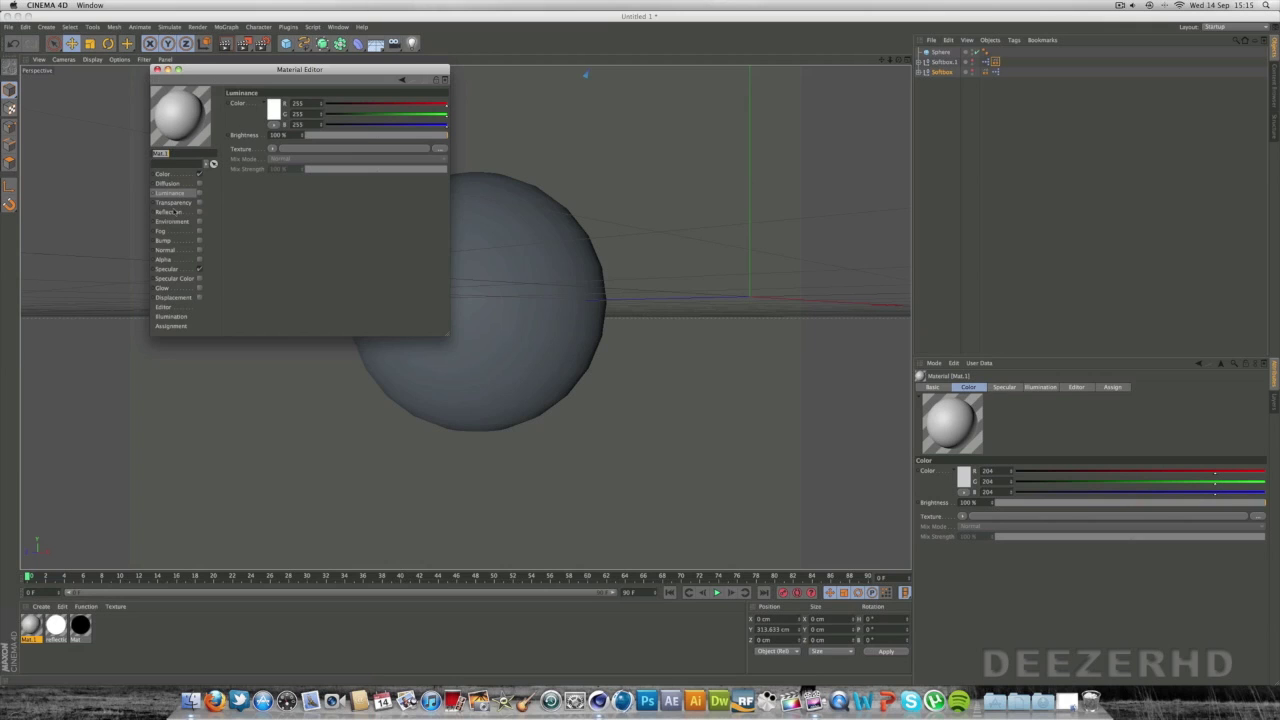
{"action": "left_click", "coordinate": [192, 176]}
{"action": "left_click", "coordinate": [273, 110]}
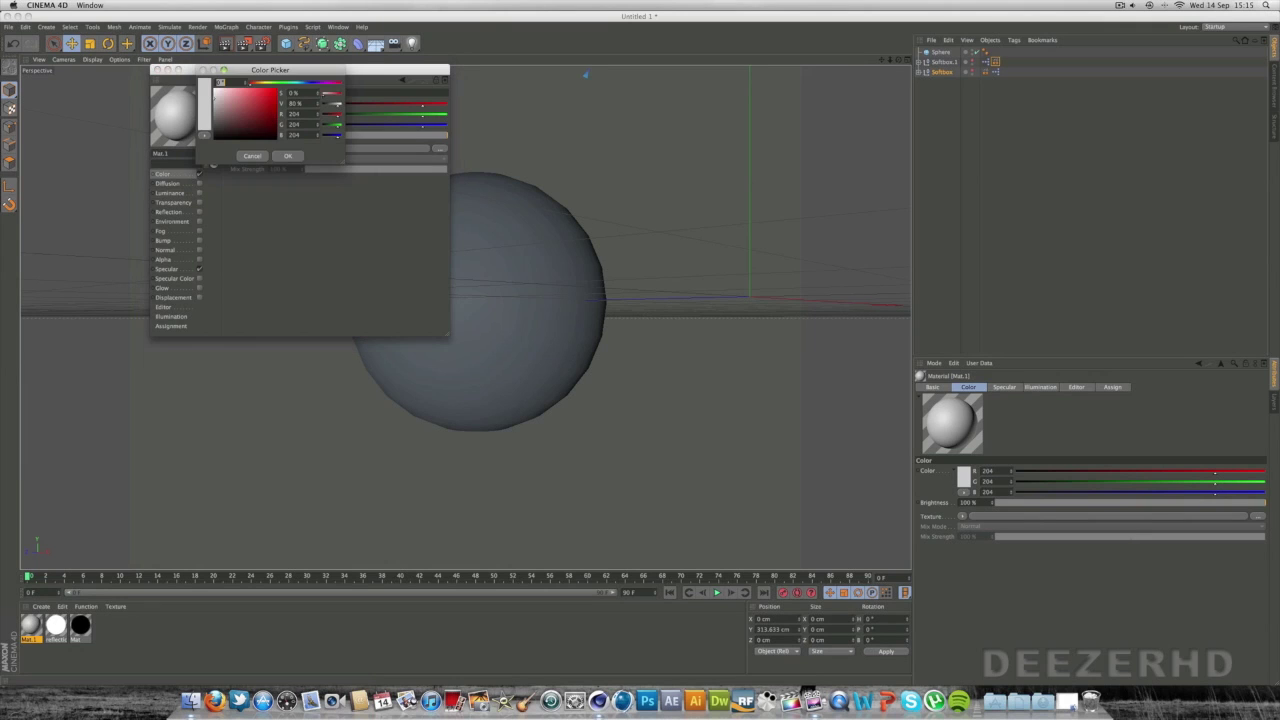
{"action": "left_click", "coordinate": [301, 84]}
{"action": "left_click", "coordinate": [276, 89]}
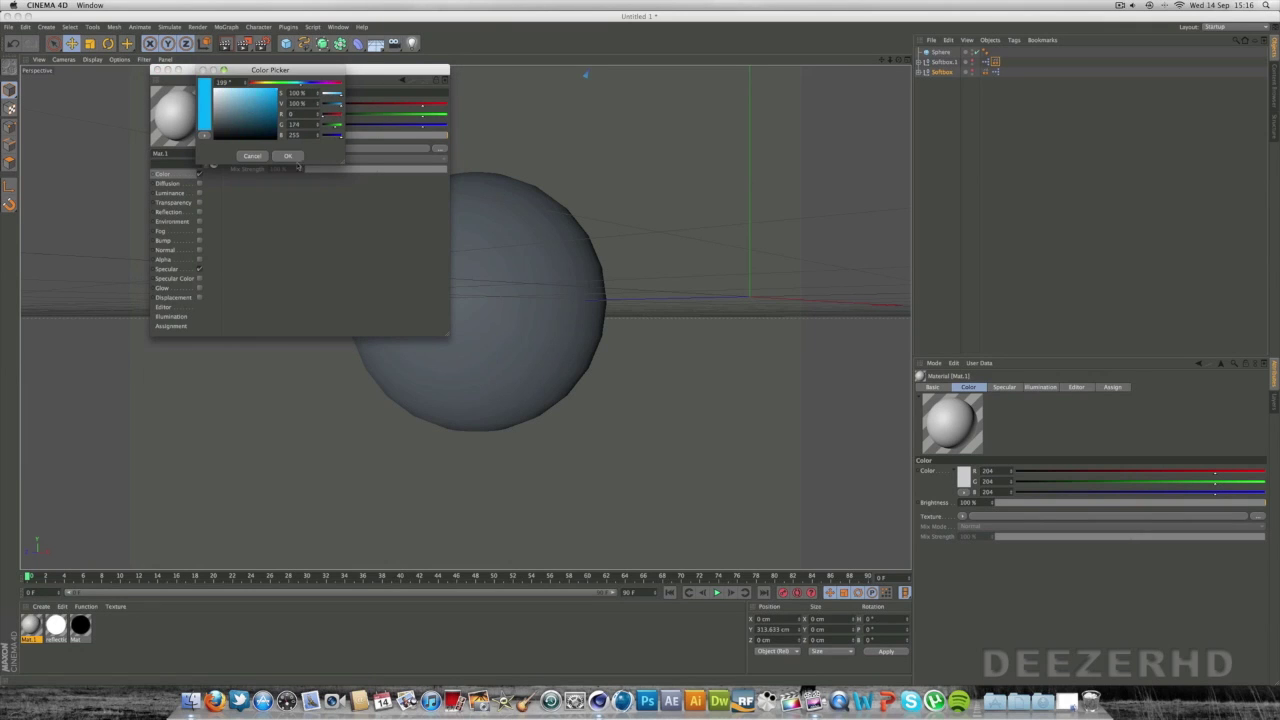
{"action": "left_click", "coordinate": [287, 156]}
Enable the new material's reflection with a Fresnel texture at 70% mix strength and 78% brightness, and assign the material to the Sphere
{"action": "left_click", "coordinate": [200, 213]}
{"action": "left_click", "coordinate": [272, 158]}
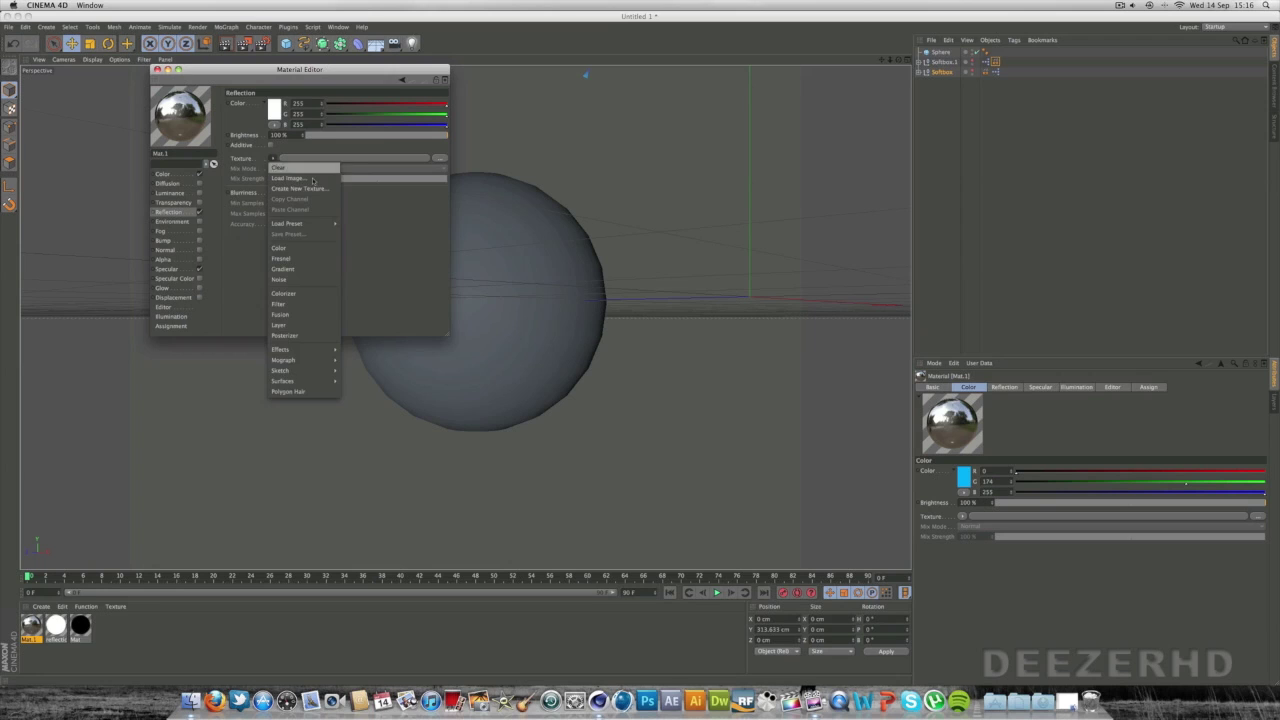
{"action": "left_click", "coordinate": [300, 264]}
{"action": "left_click", "coordinate": [407, 210]}
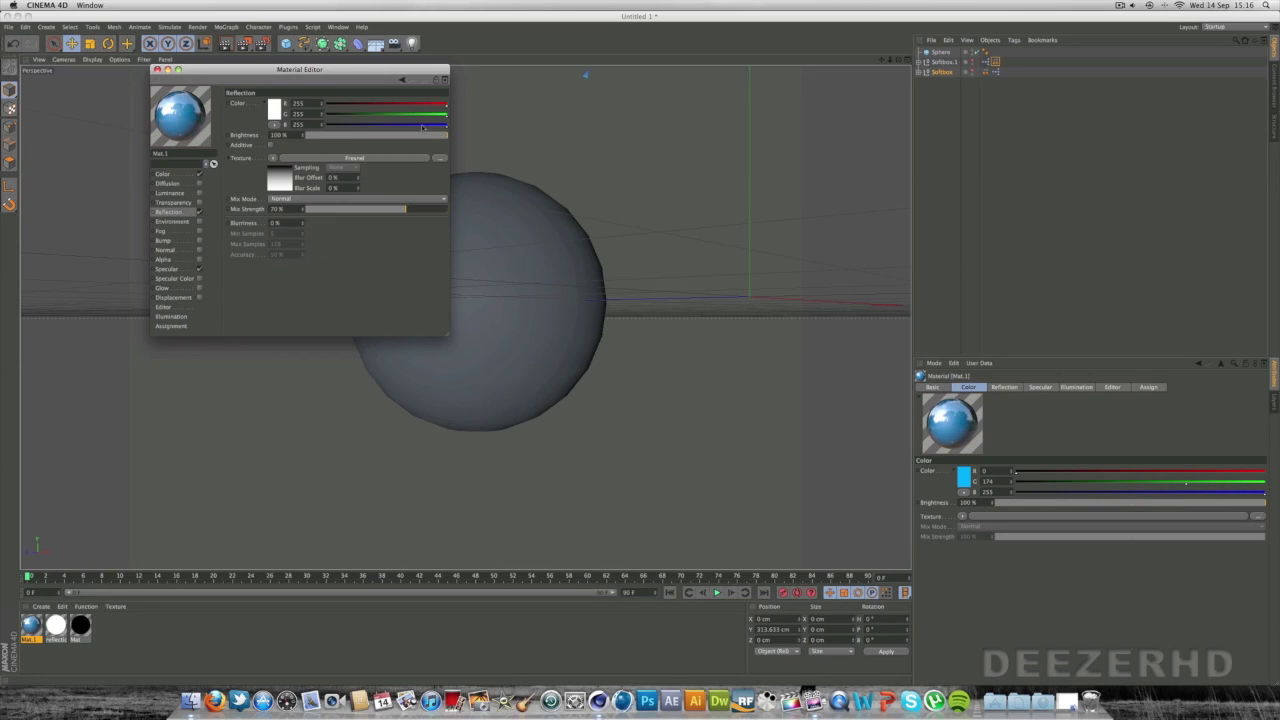
{"action": "left_click", "coordinate": [418, 134]}
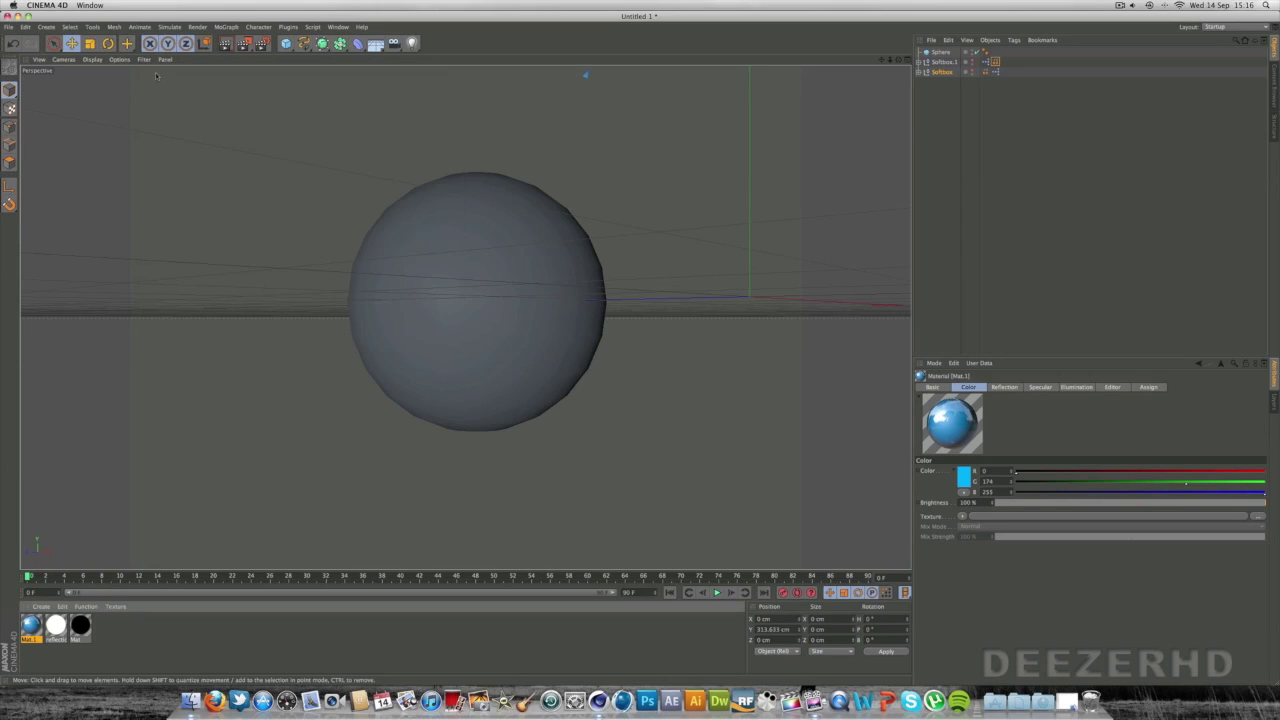
{"action": "left_click", "coordinate": [156, 69]}
{"action": "left_click_drag", "start_coordinate": [31, 625], "coordinate": [398, 398]}
Reduce the sphere material's reflection brightness to 51% and its mix strength to 28%
{"action": "double_click", "coordinate": [31, 625]}
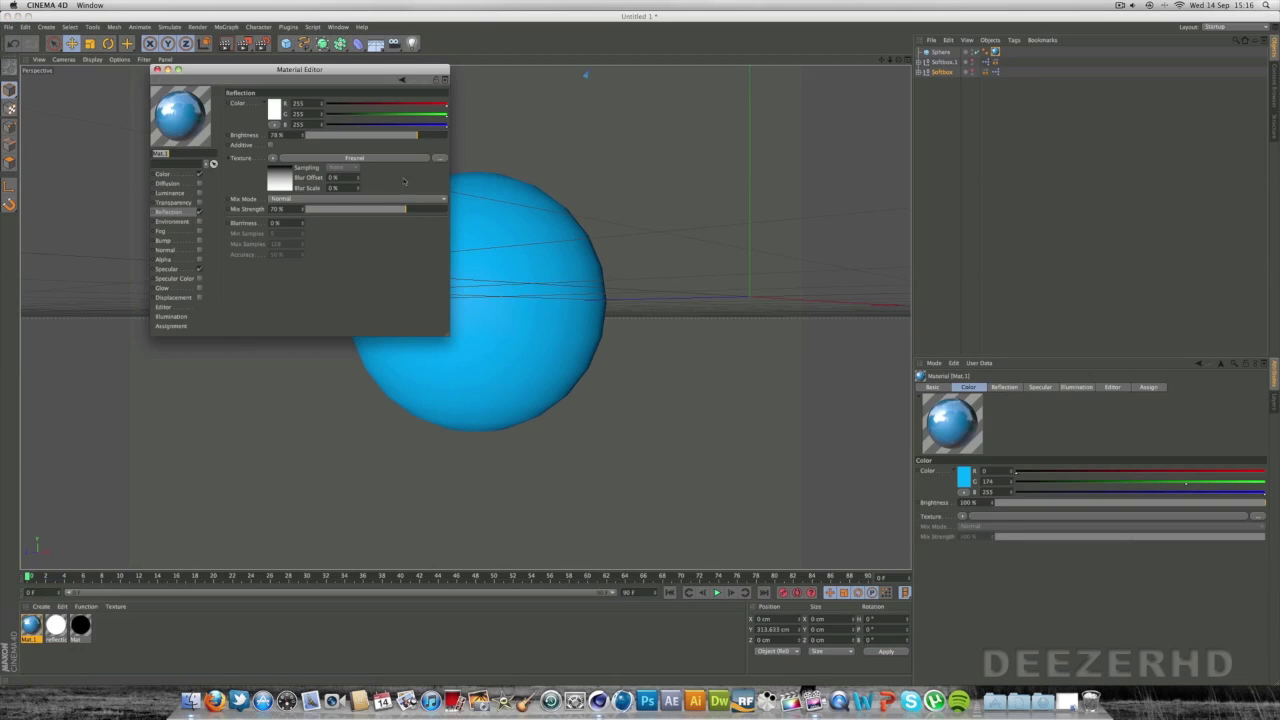
{"action": "left_click_drag", "start_coordinate": [417, 135], "coordinate": [379, 135]}
{"action": "left_click", "coordinate": [347, 210]}
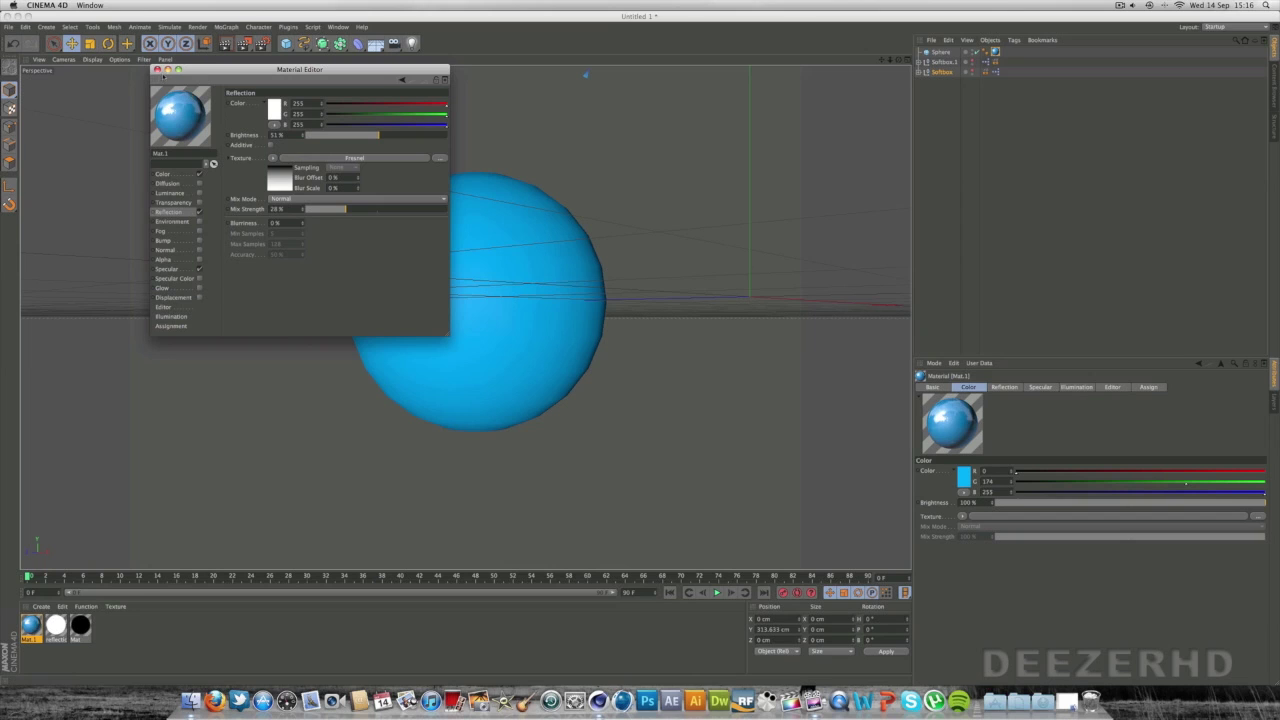
{"action": "left_click", "coordinate": [156, 69]}
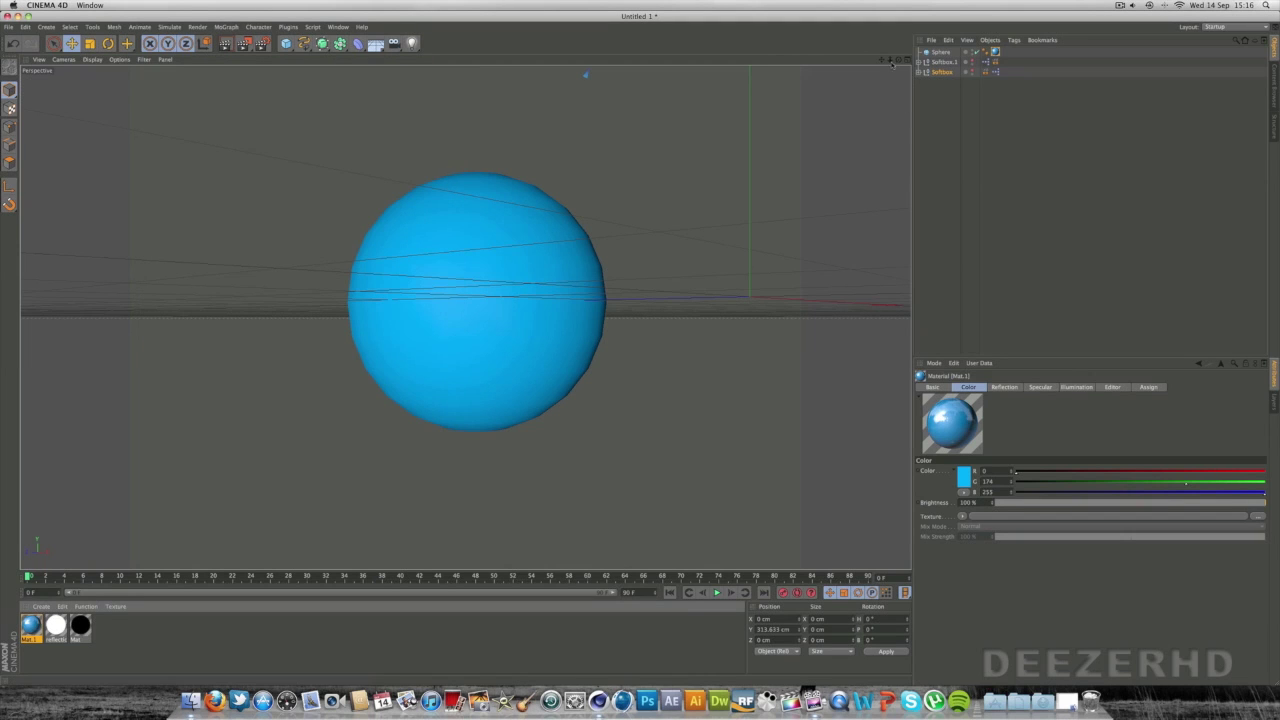
Change the sphere material's colour to pure white and render the perspective view
{"action": "left_click_drag", "start_coordinate": [898, 60], "coordinate": [898, 96]}
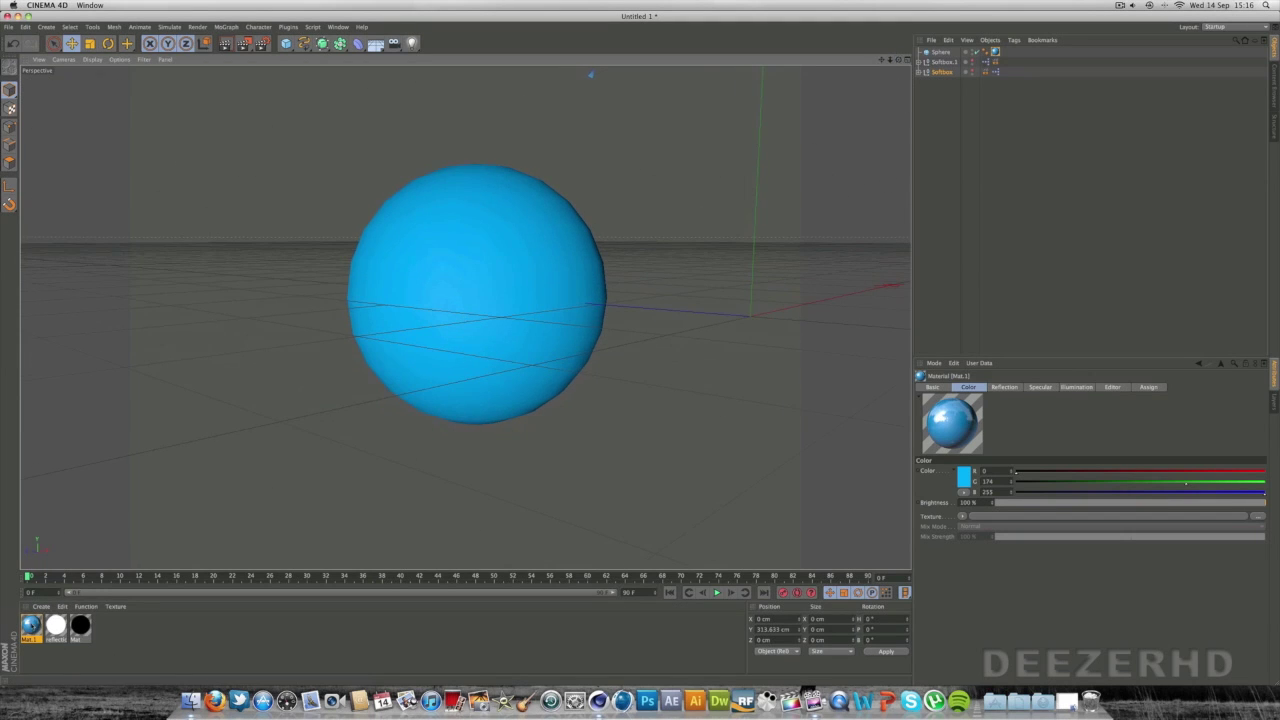
{"action": "double_click", "coordinate": [31, 625]}
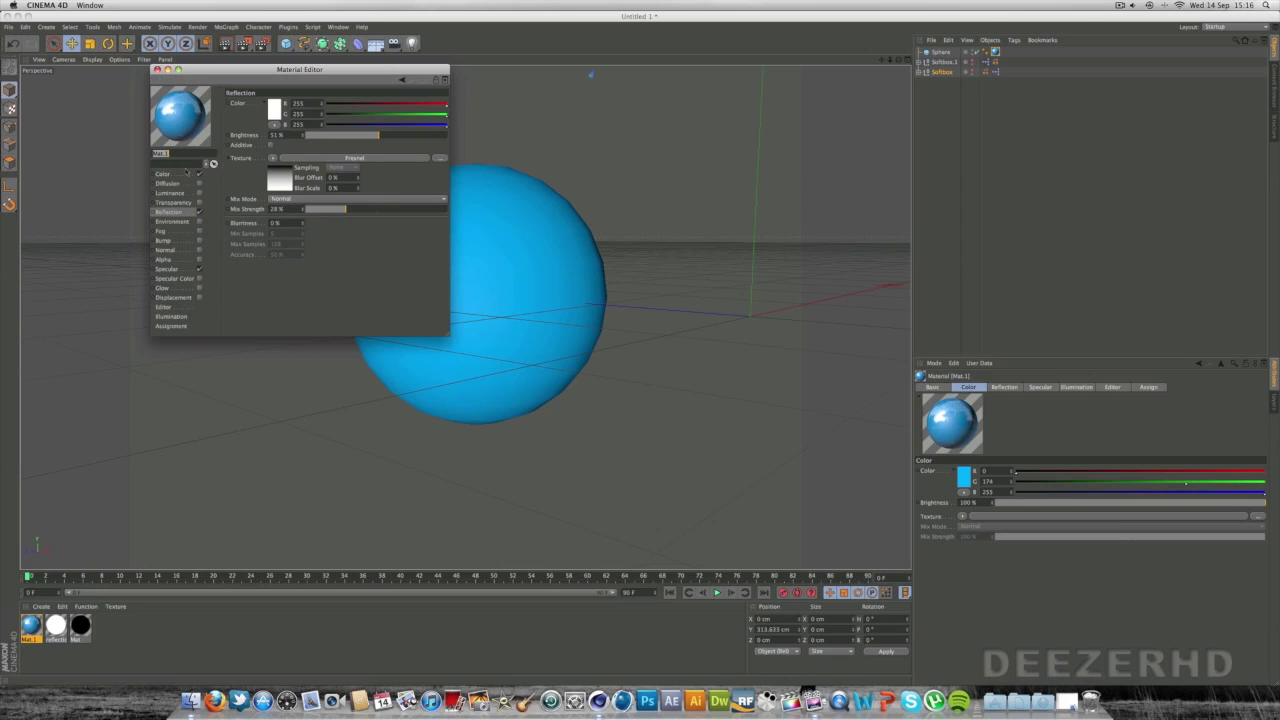
{"action": "left_click", "coordinate": [186, 173]}
{"action": "left_click", "coordinate": [273, 111]}
{"action": "left_click", "coordinate": [226, 82]}
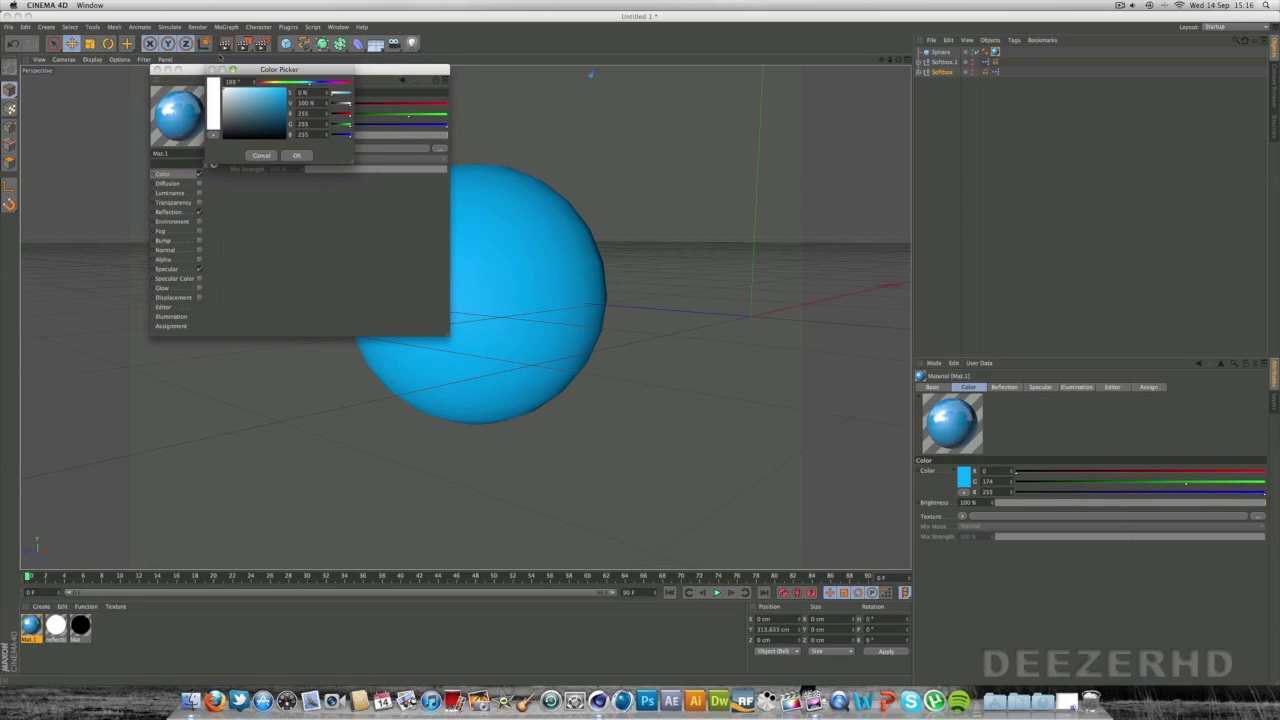
{"action": "left_click", "coordinate": [295, 154]}
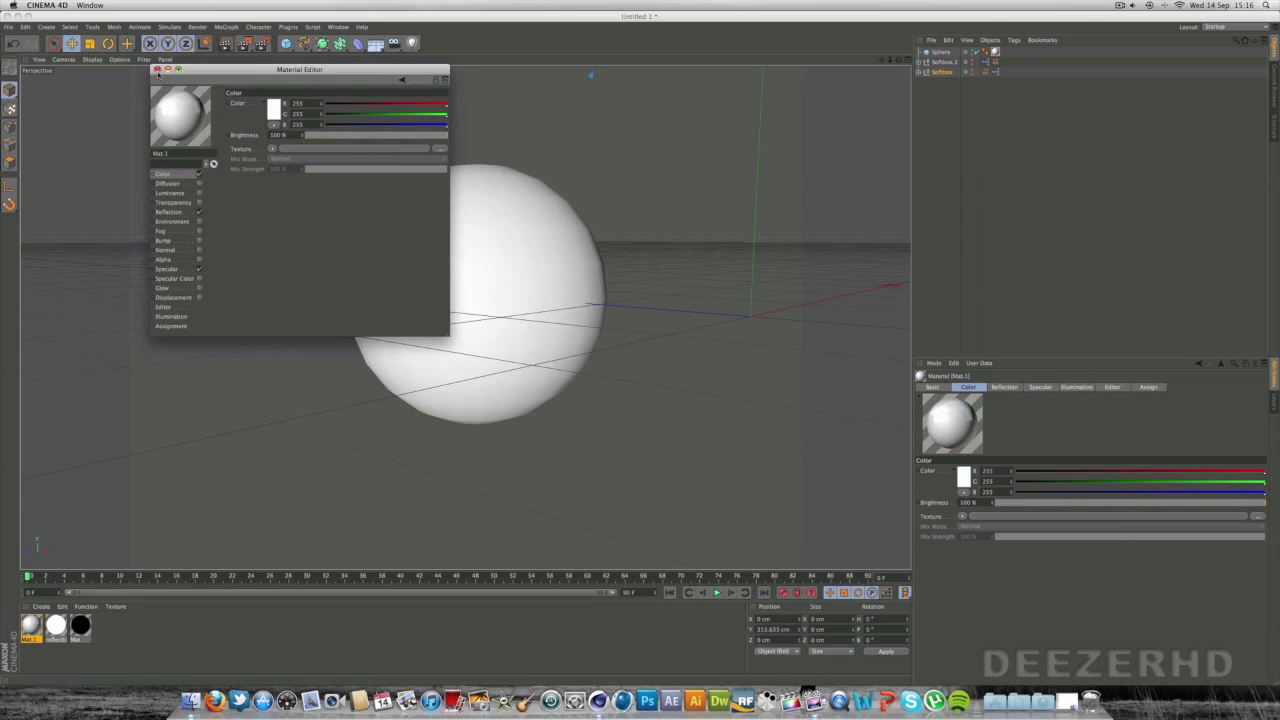
{"action": "left_click", "coordinate": [156, 69]}
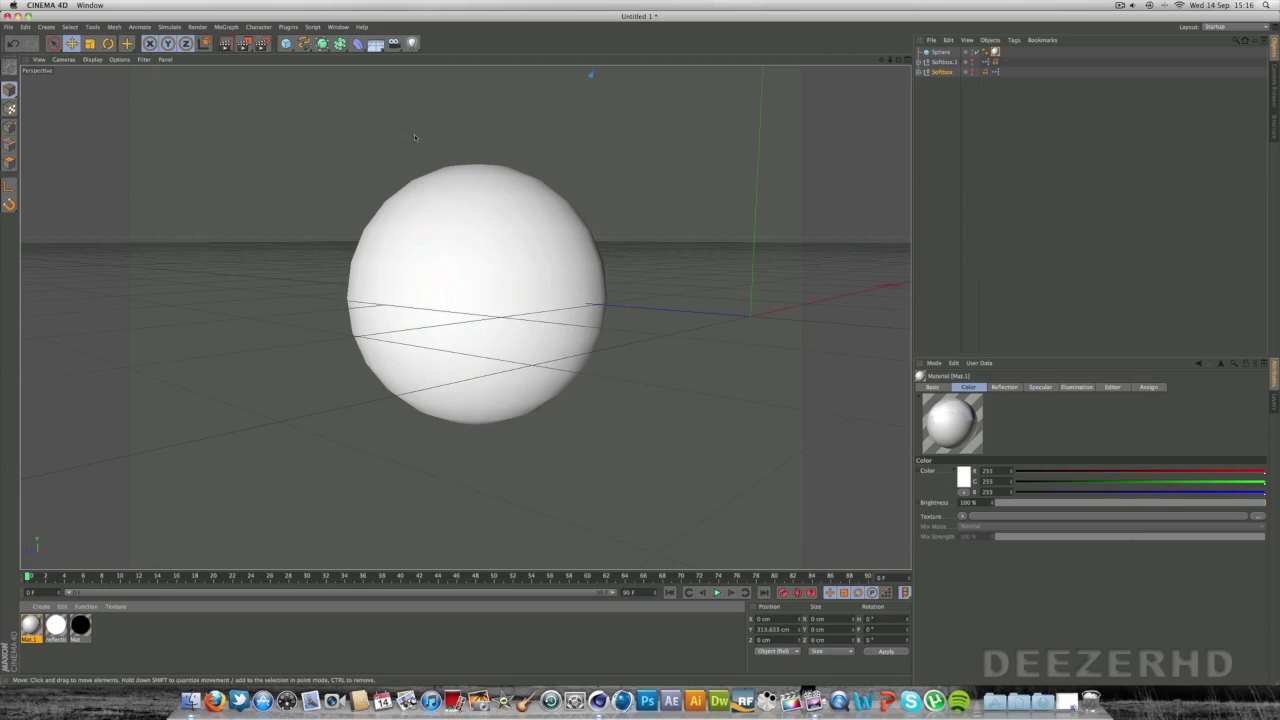
{"action": "left_click", "coordinate": [226, 43]}
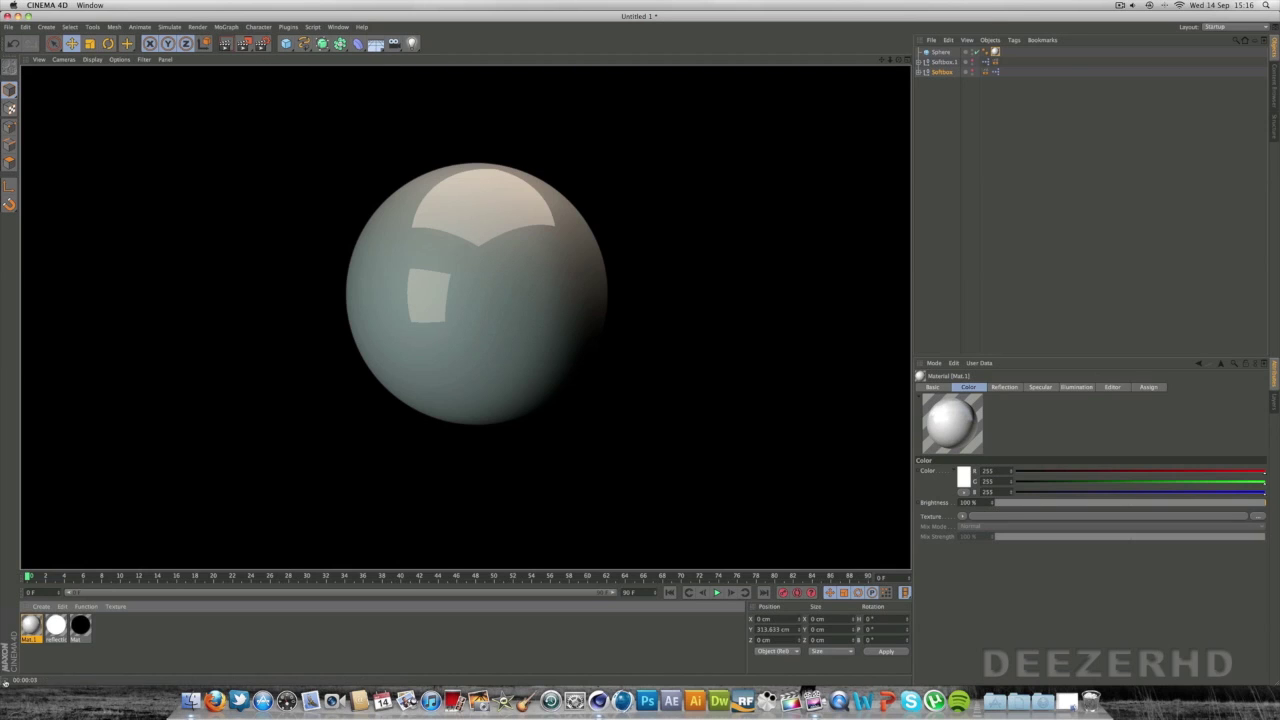
Enter 15% for the sphere material's reflection blurriness and render the perspective view again
{"action": "double_click", "coordinate": [27, 630]}
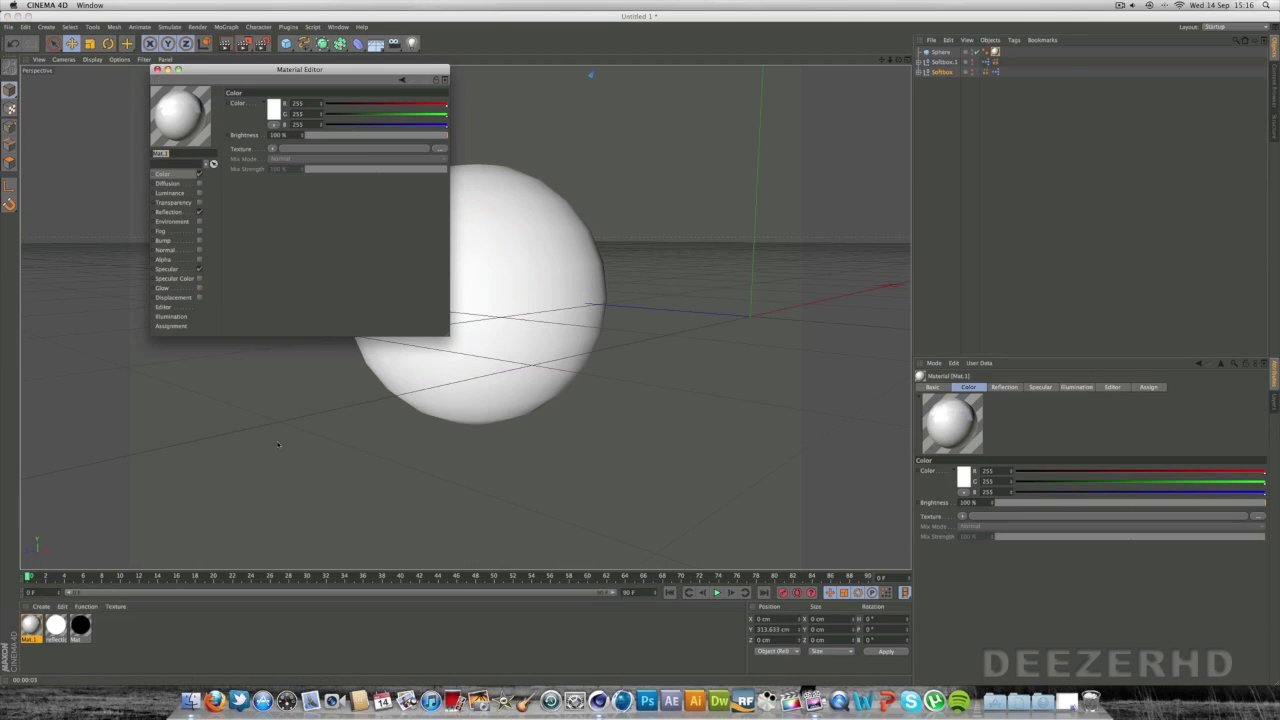
{"action": "left_click", "coordinate": [169, 212]}
{"action": "double_click", "coordinate": [276, 222]}
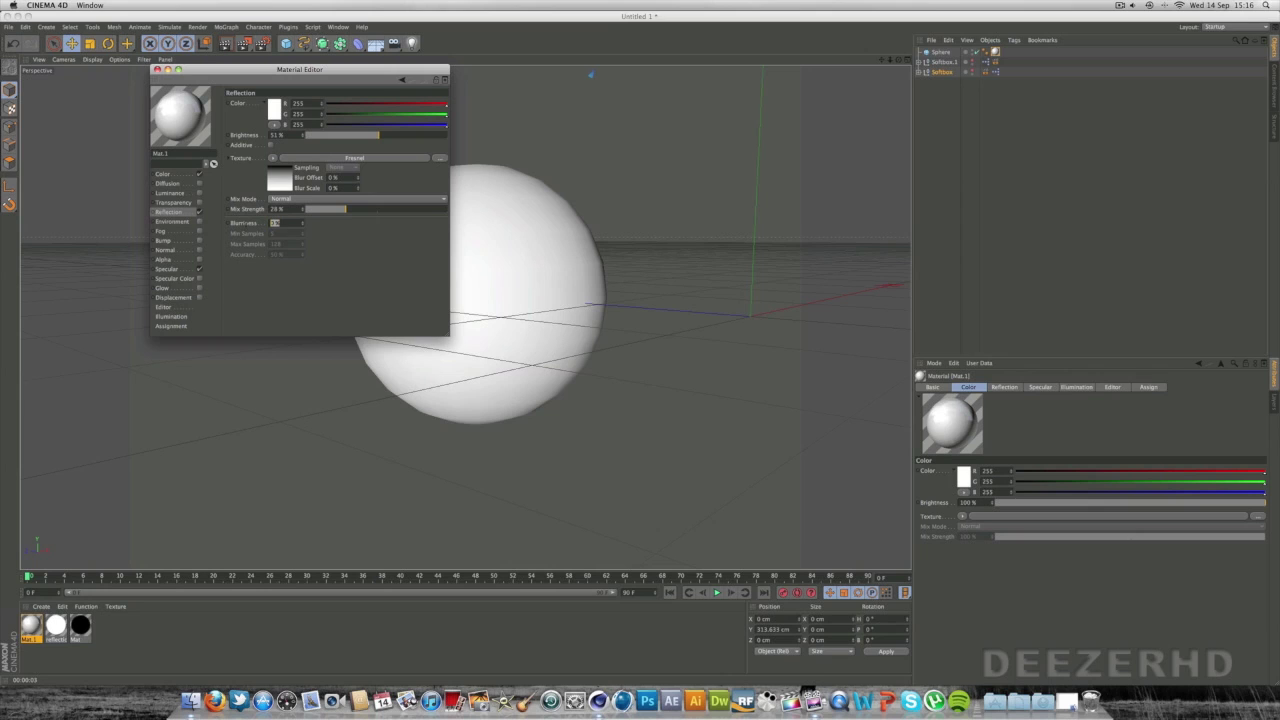
{"action": "type", "text": "15"}
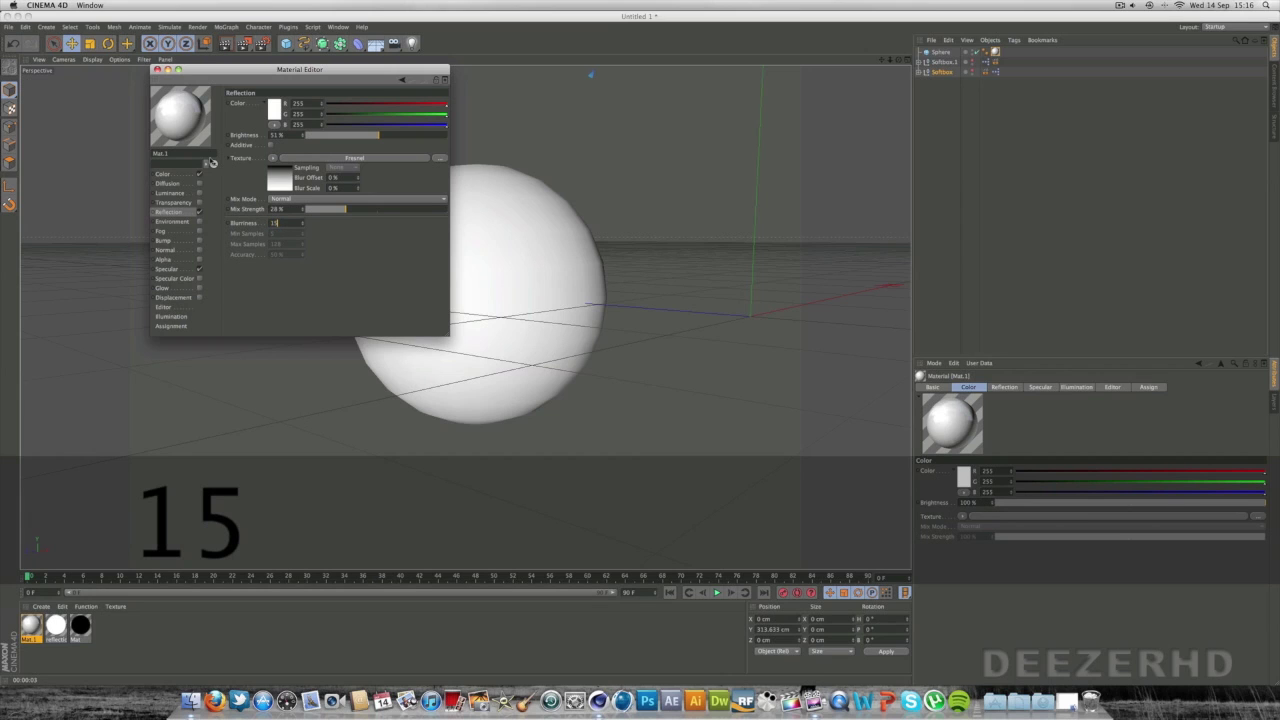
{"action": "left_click", "coordinate": [157, 69]}
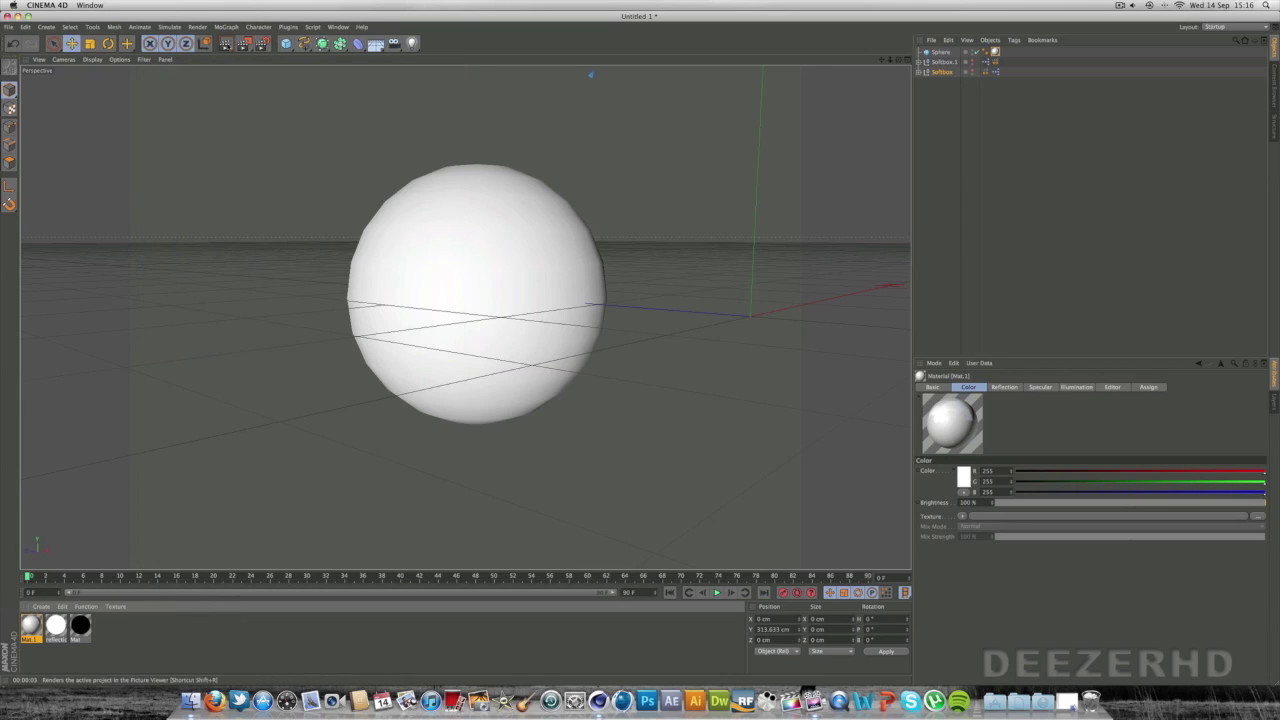
{"action": "left_click", "coordinate": [226, 43]}
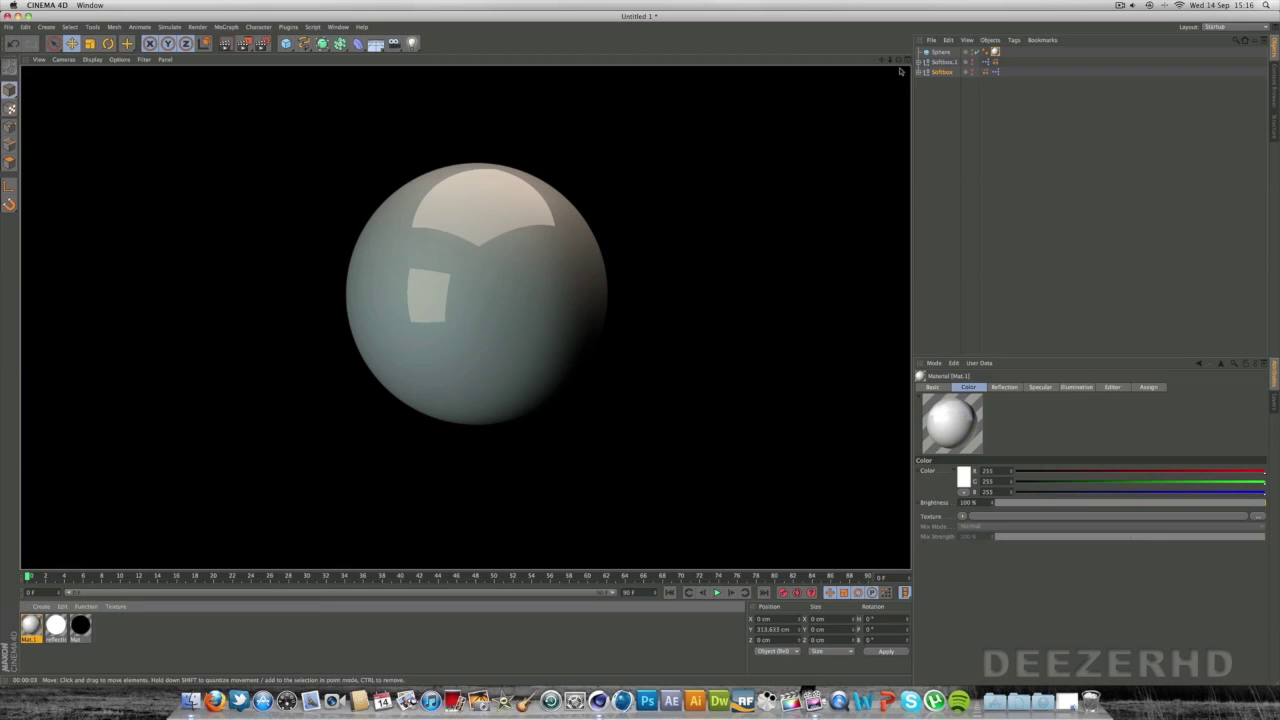
{"action": "left_click_drag", "start_coordinate": [898, 59], "coordinate": [890, 59]}
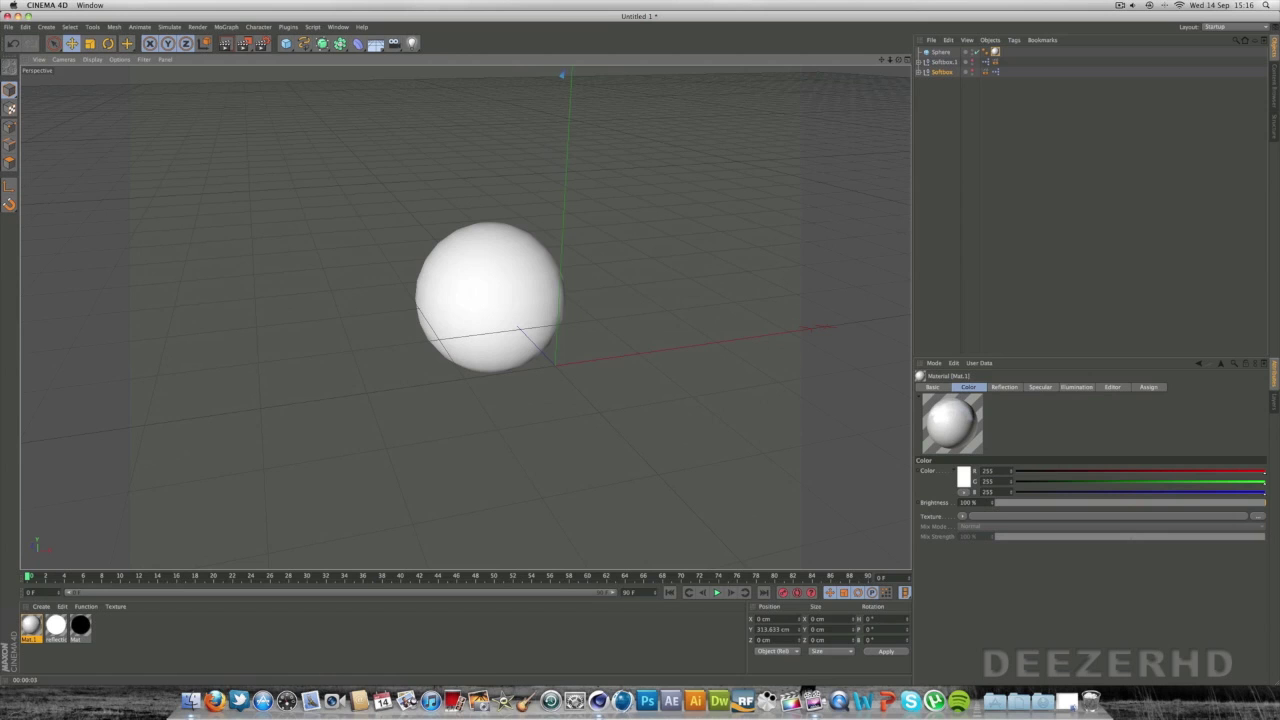
Switch to Finder and browse from Graphic Design through C4D R12 and DeezeRHD R12 to subfolder 1 of LIGHT KITS
{"action": "left_click", "coordinate": [190, 700]}
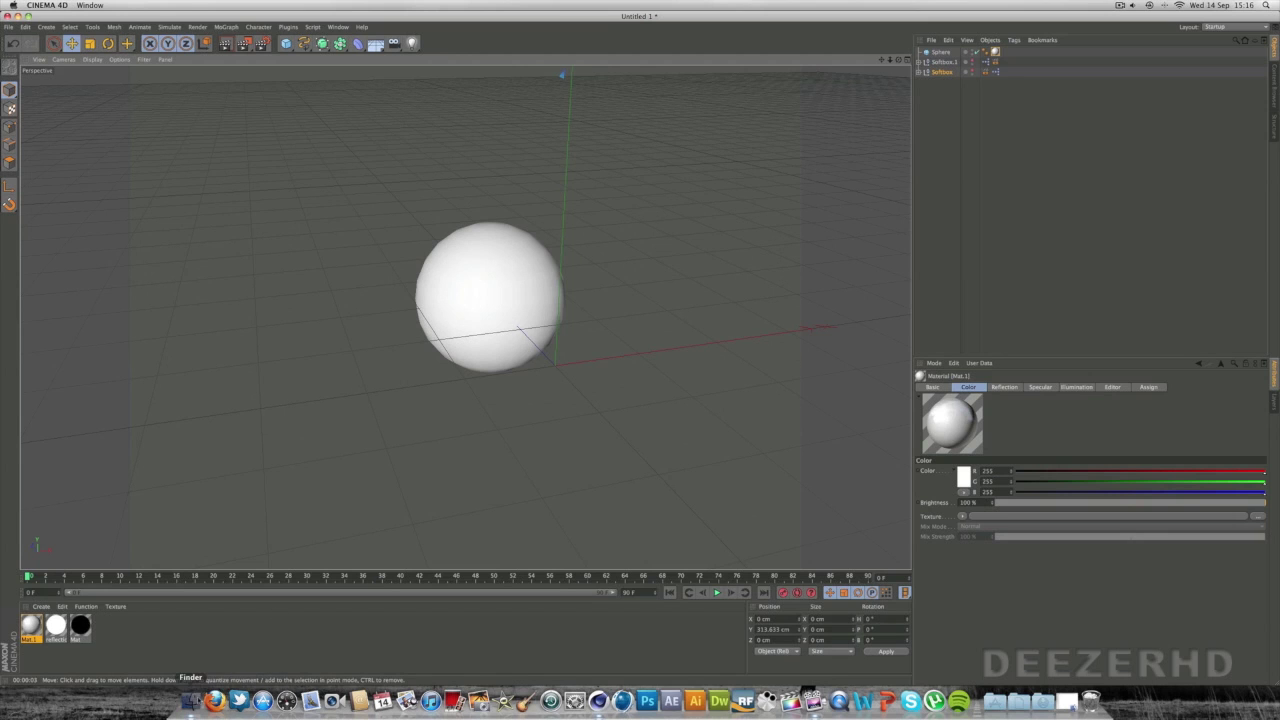
{"action": "left_click", "coordinate": [288, 96]}
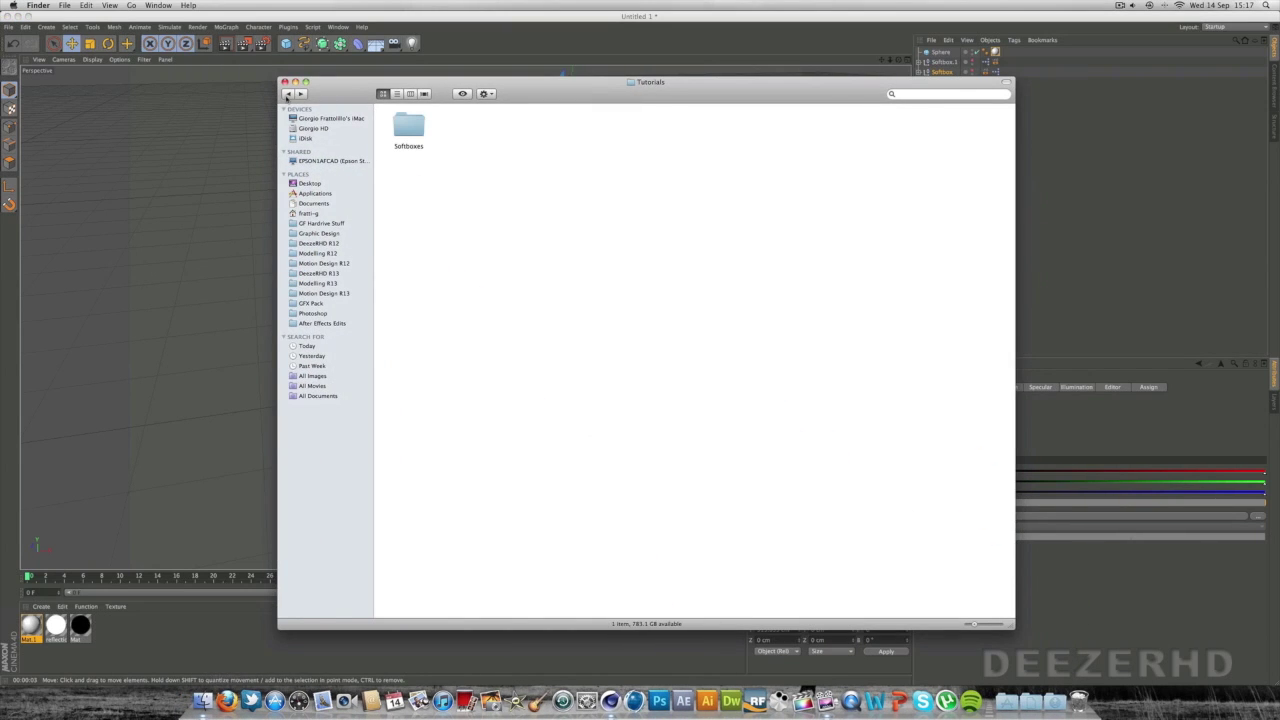
{"action": "left_click", "coordinate": [296, 96]}
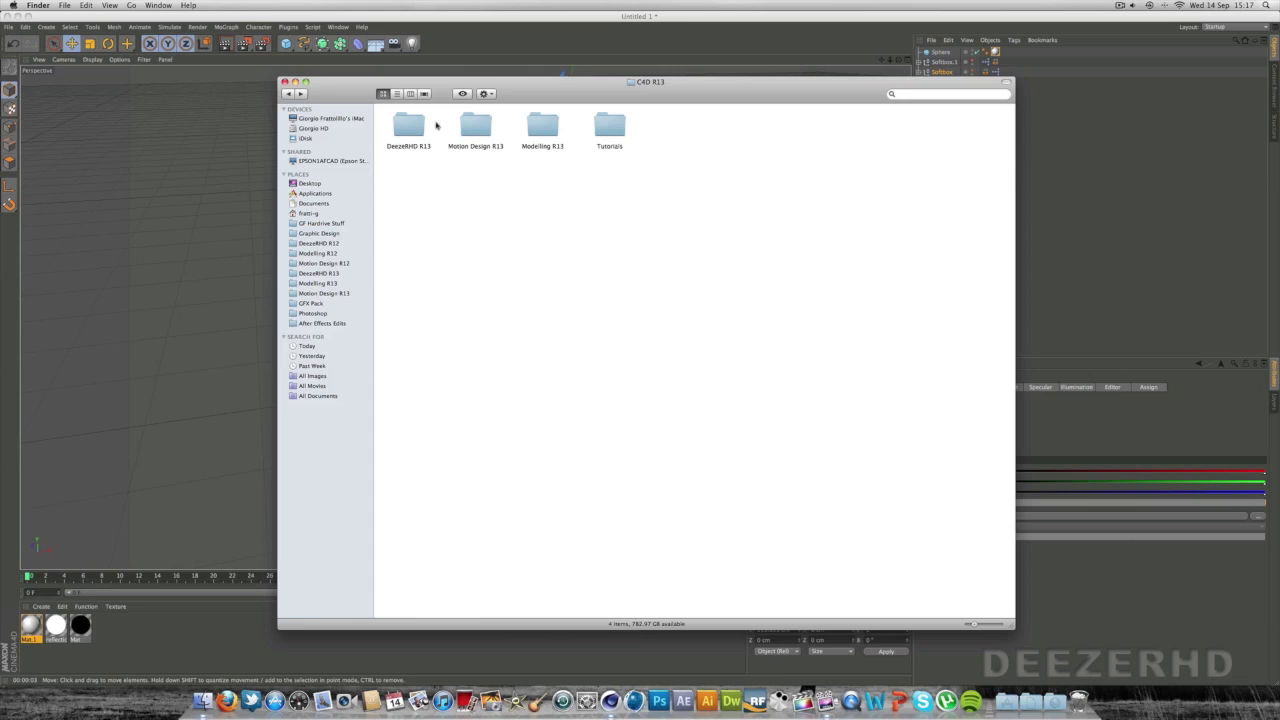
{"action": "left_click", "coordinate": [286, 96]}
{"action": "double_click", "coordinate": [482, 130]}
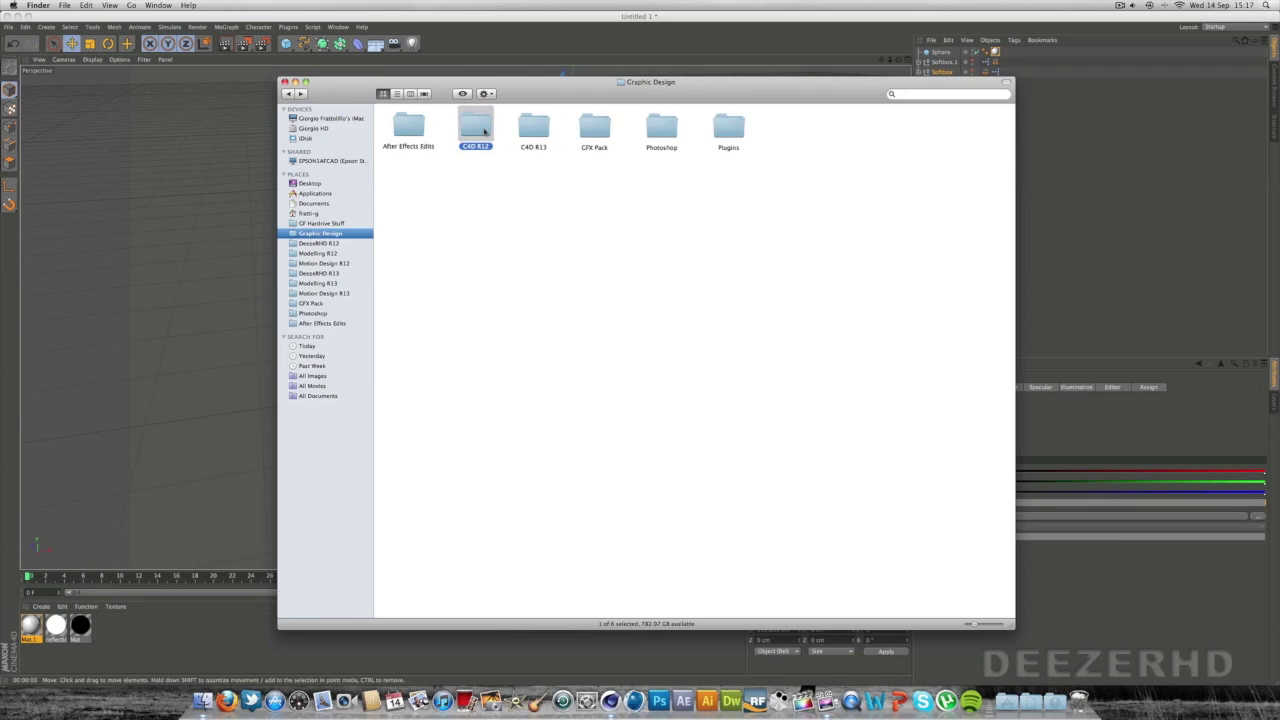
{"action": "double_click", "coordinate": [405, 128]}
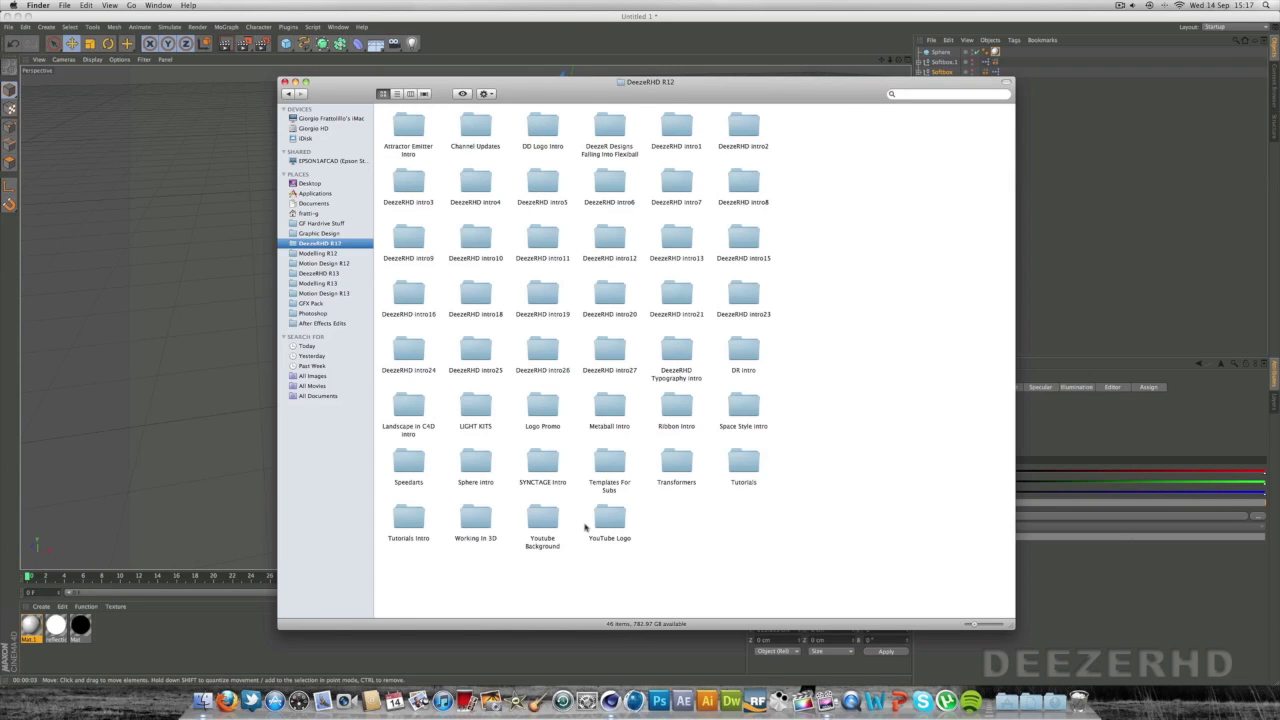
{"action": "left_click", "coordinate": [484, 410]}
{"action": "double_click", "coordinate": [484, 410]}
{"action": "double_click", "coordinate": [412, 130]}
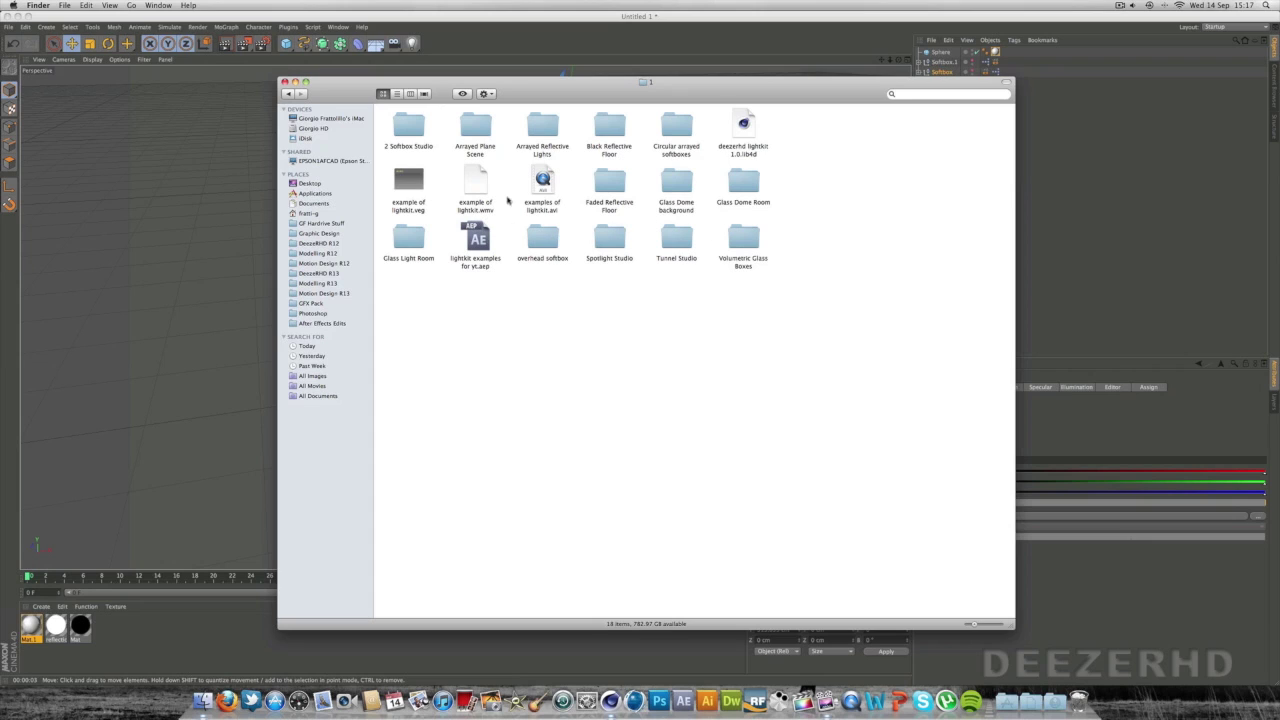
Open the spotlight.c4d project from the Spotlight Studio folder in Cinema 4D
{"action": "left_click", "coordinate": [678, 128]}
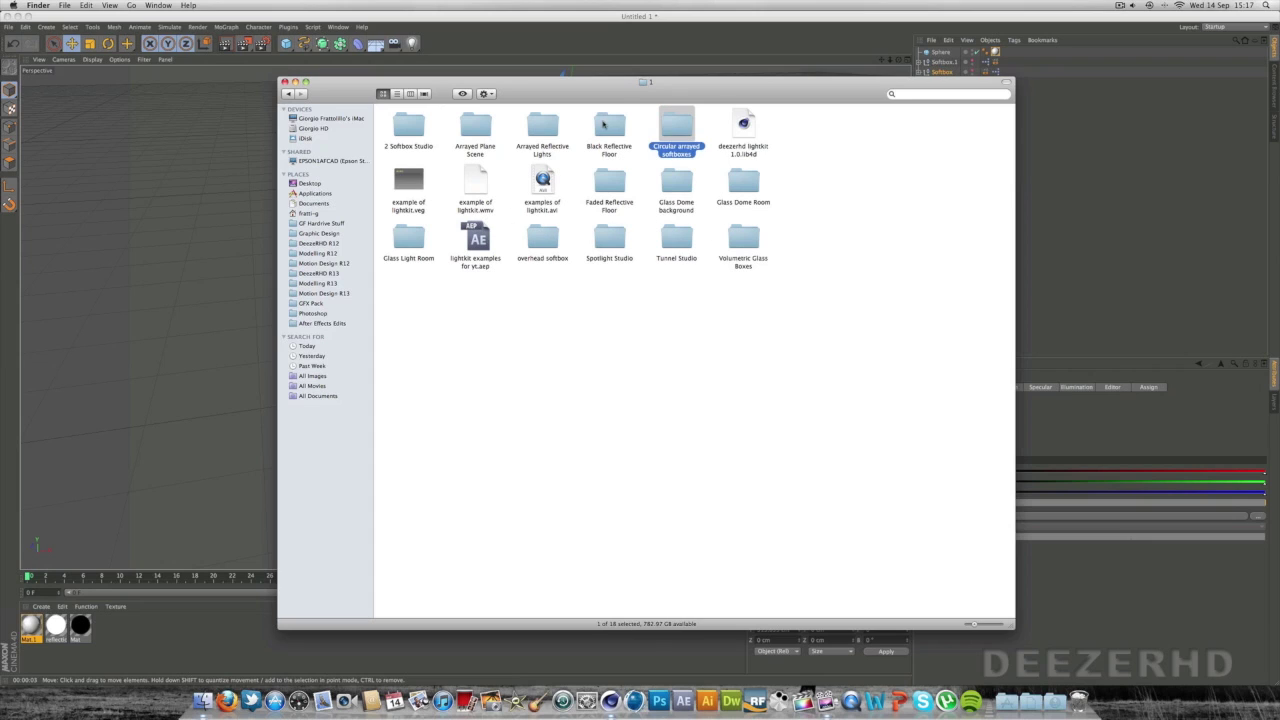
{"action": "left_click", "coordinate": [617, 125]}
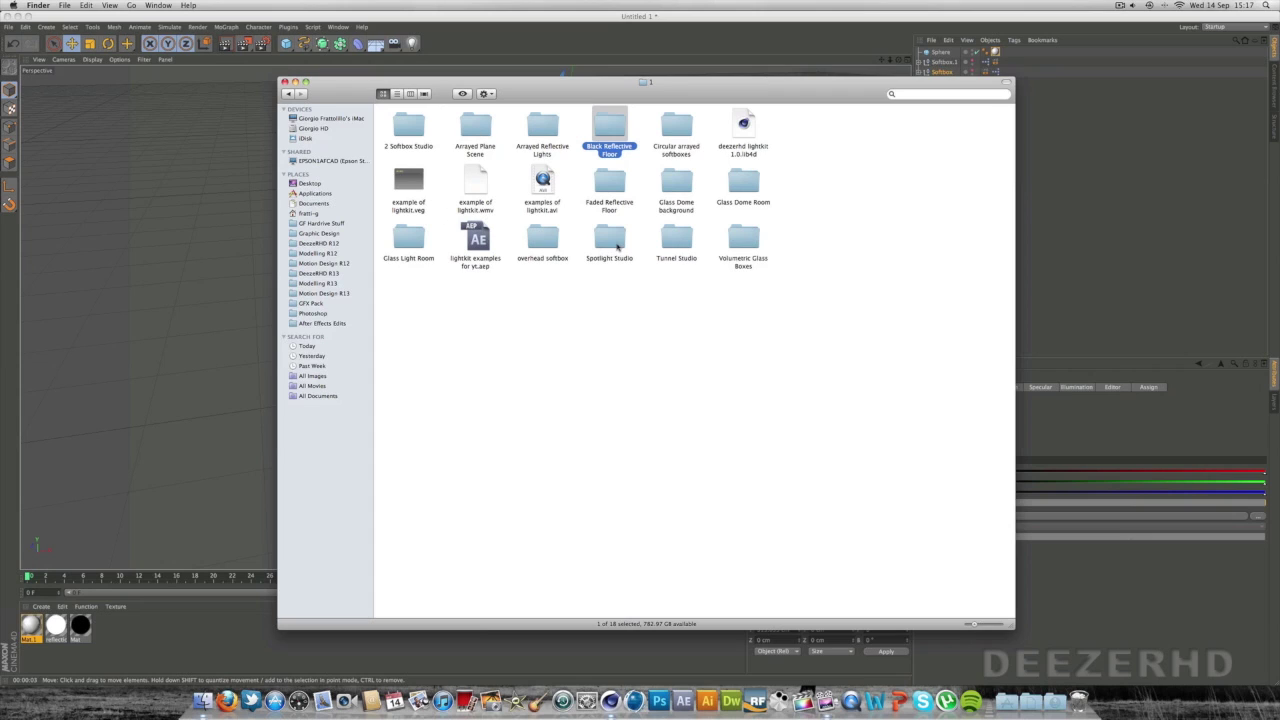
{"action": "double_click", "coordinate": [617, 240]}
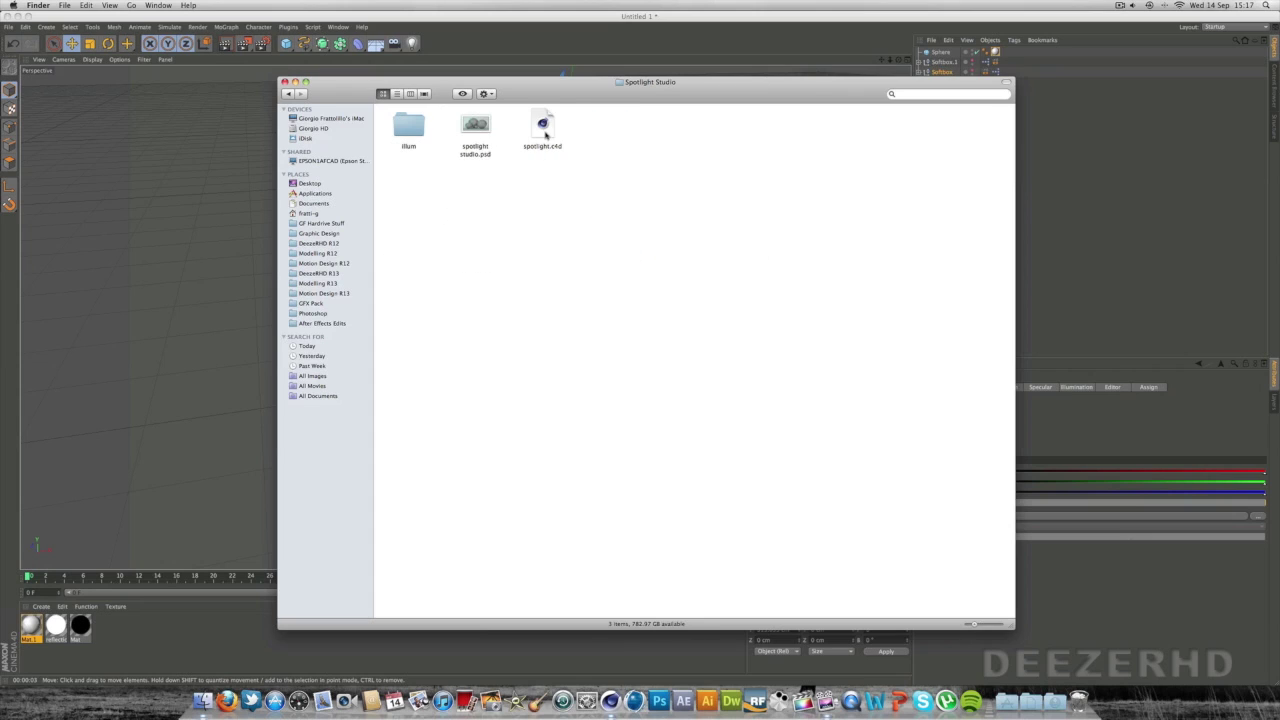
{"action": "left_click", "coordinate": [544, 128]}
{"action": "double_click", "coordinate": [544, 128]}
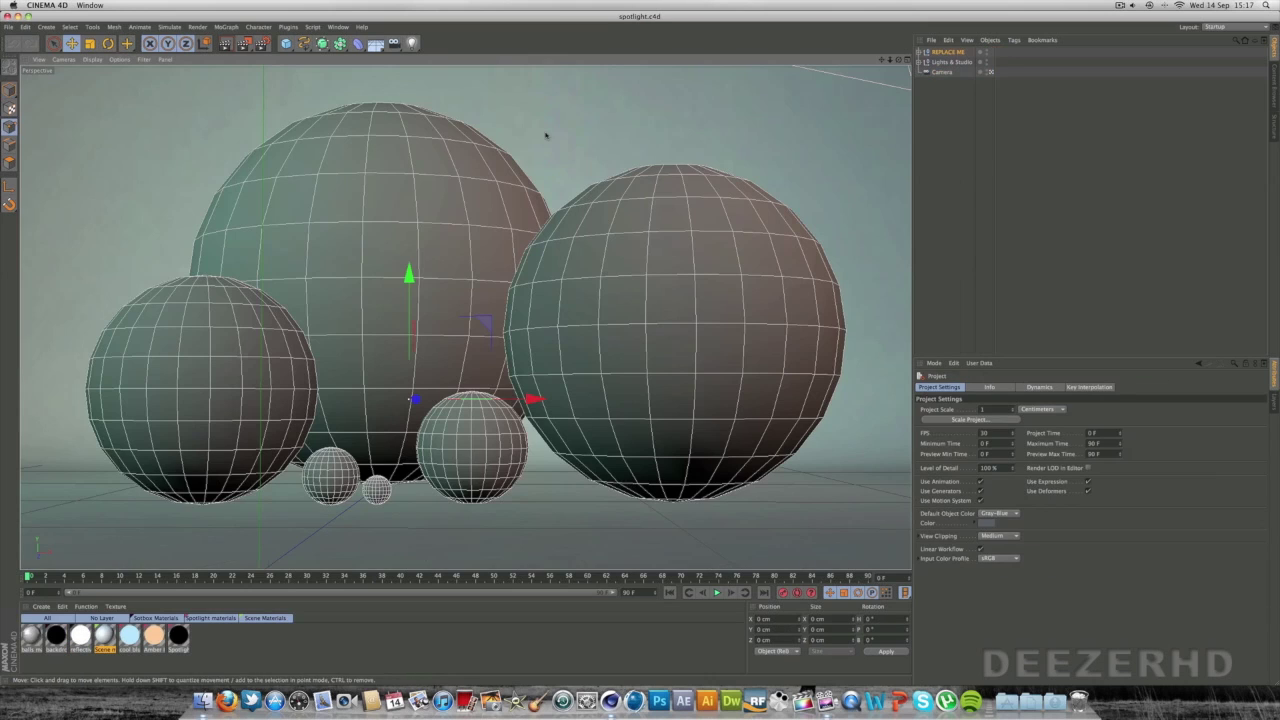
Leave the scene camera and examine the studio's lights, softboxes and curved backdrop from the side
{"action": "left_click", "coordinate": [991, 72]}
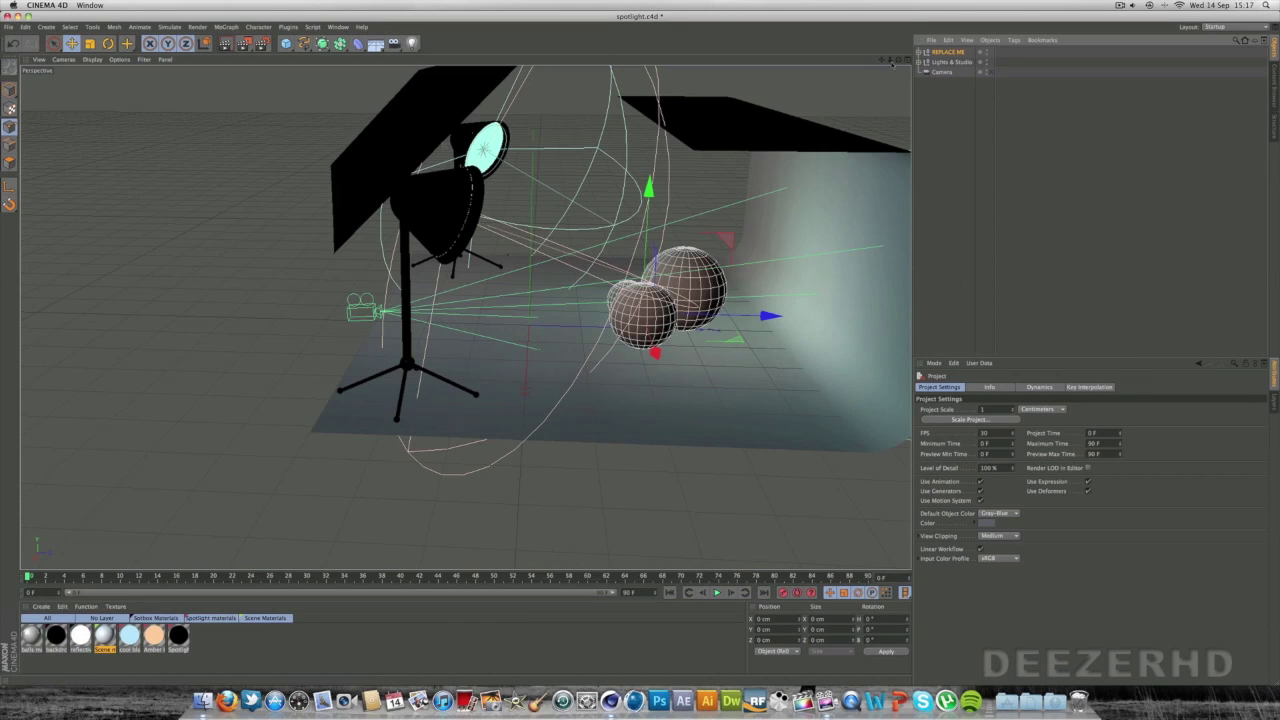
{"action": "left_click_drag", "start_coordinate": [892, 62], "coordinate": [784, 133]}
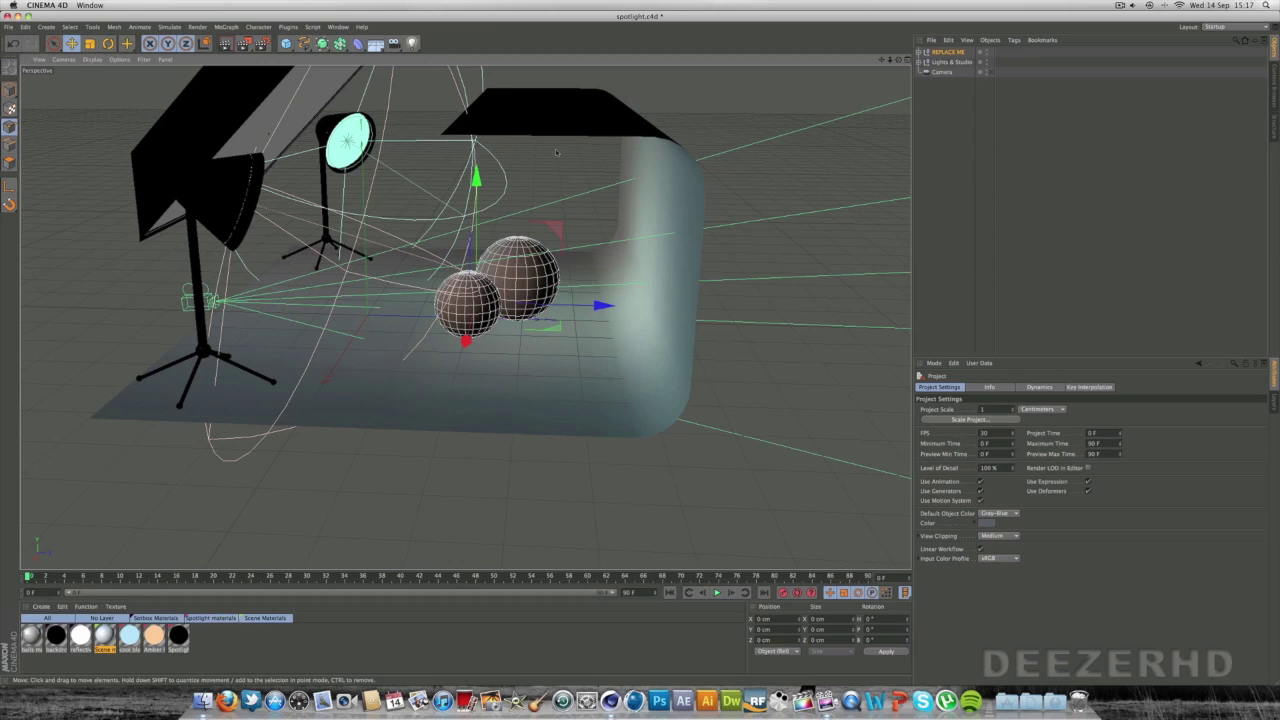
Return to the scene camera's view and render the spheres in the viewport
{"action": "left_click", "coordinate": [987, 72]}
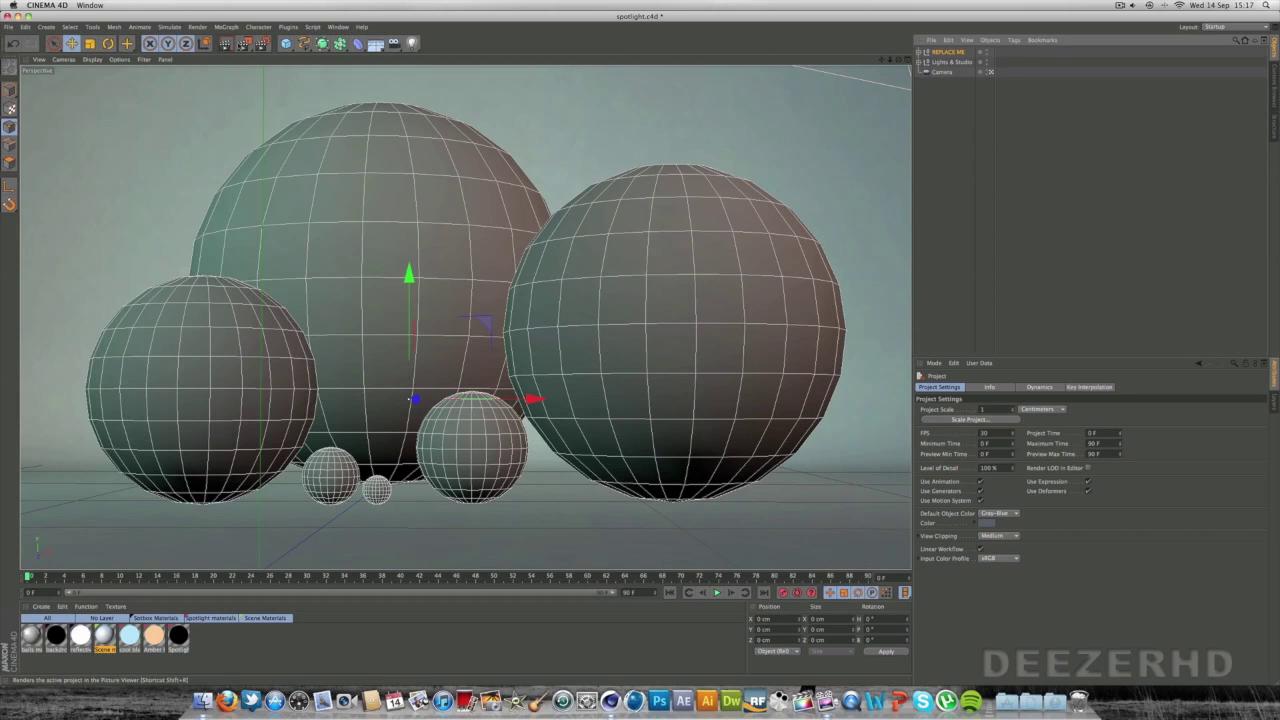
{"action": "left_click", "coordinate": [228, 43]}
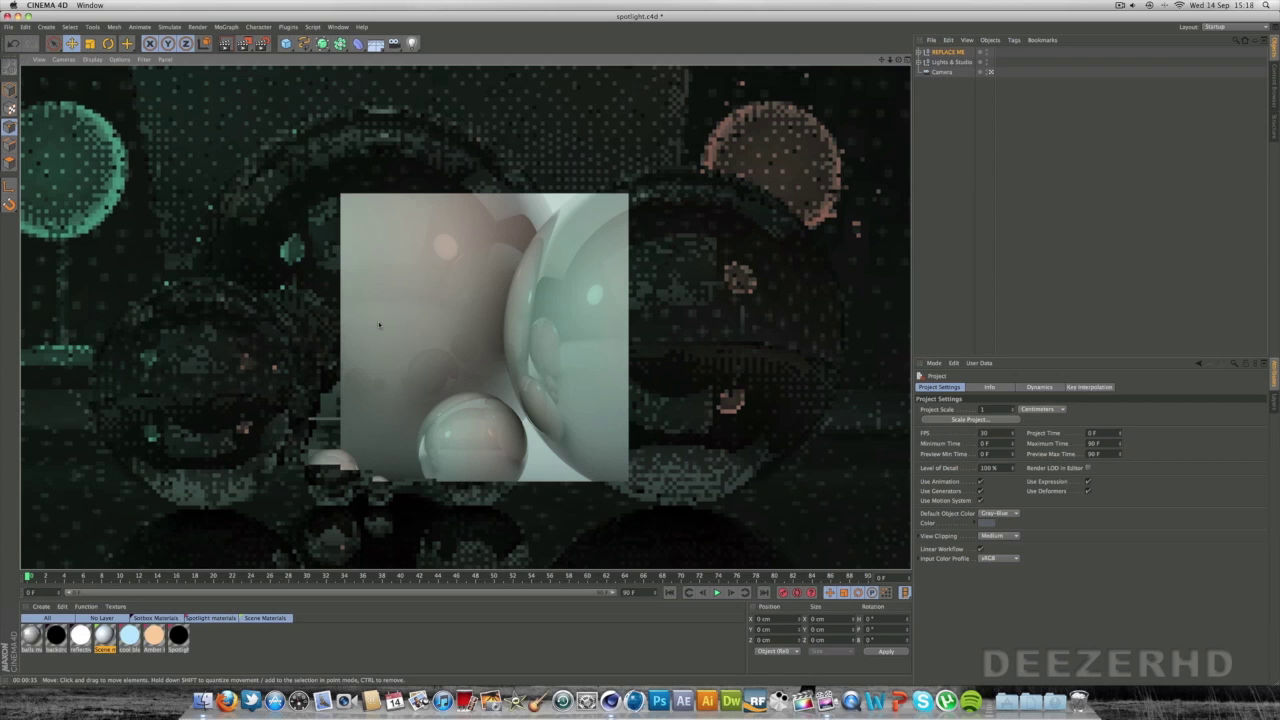
{"action": "left_click", "coordinate": [497, 655]}
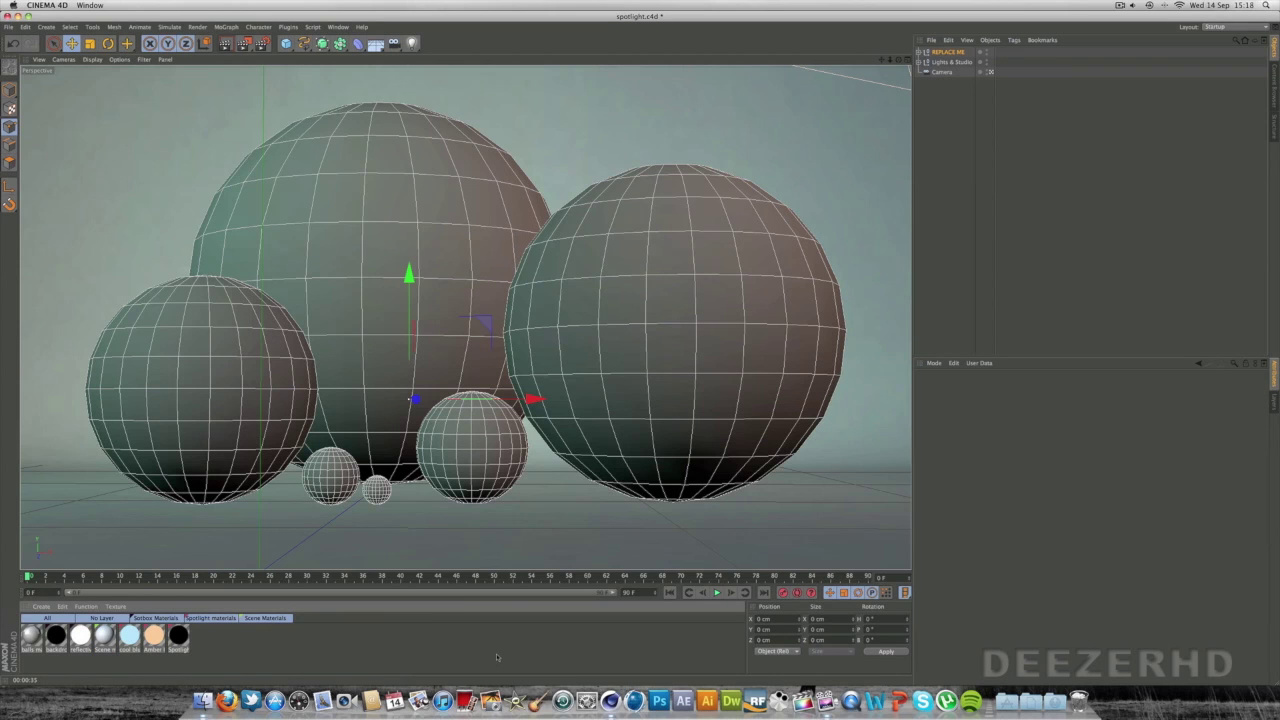